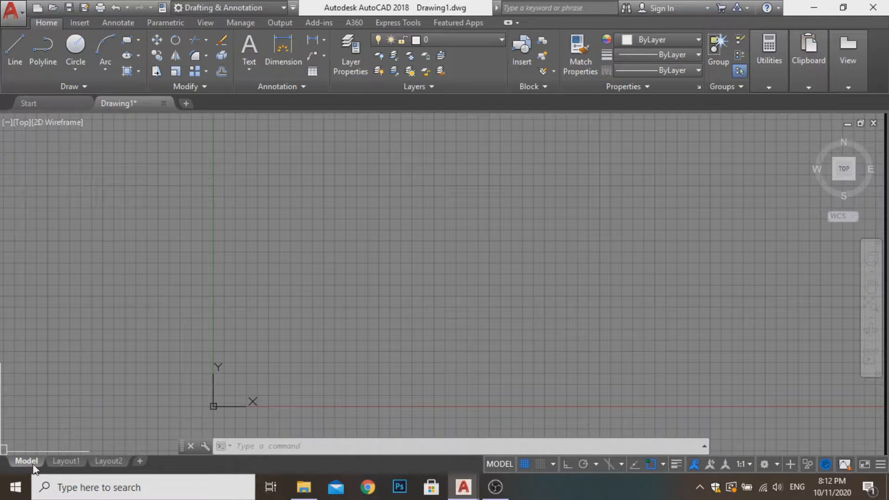
Step: Look at the Layout1 sheet and return to model space
click(67, 462)
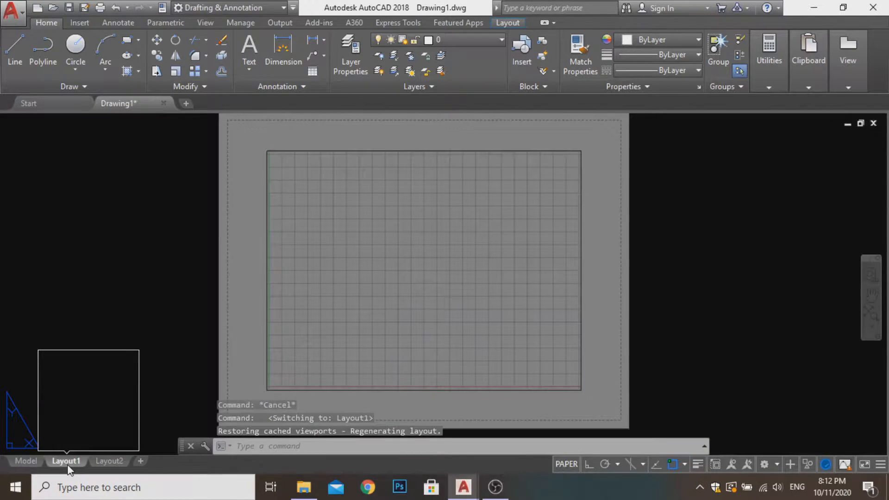
click(15, 463)
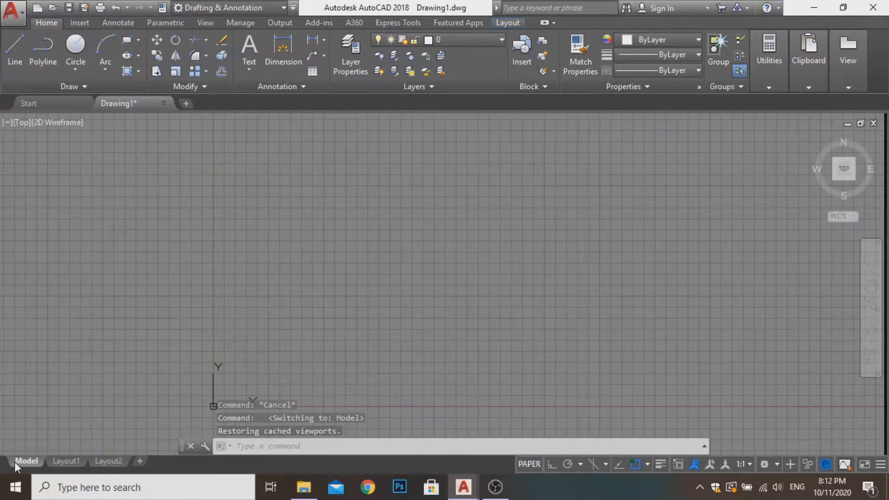
click(513, 236)
click(472, 239)
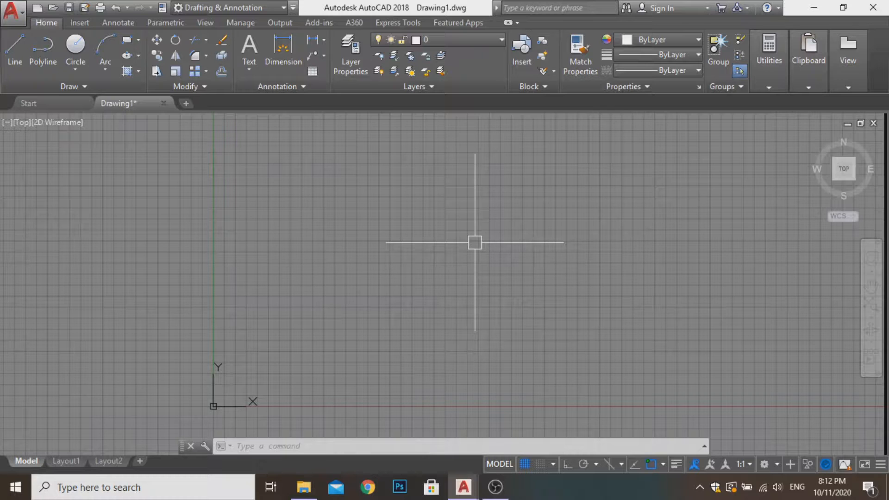
Step: Try the Zee Classic CAD workspace and return to the Drafting & Annotation workspace
click(234, 8)
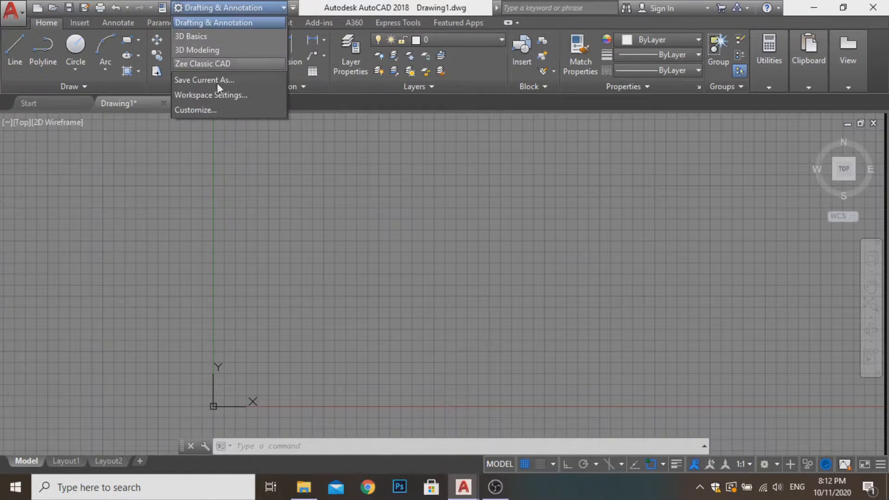
click(218, 82)
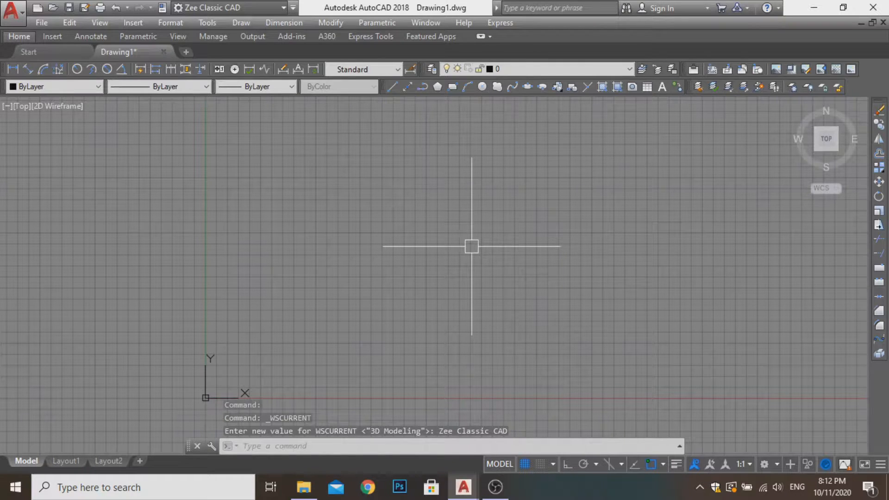
click(270, 7)
click(223, 25)
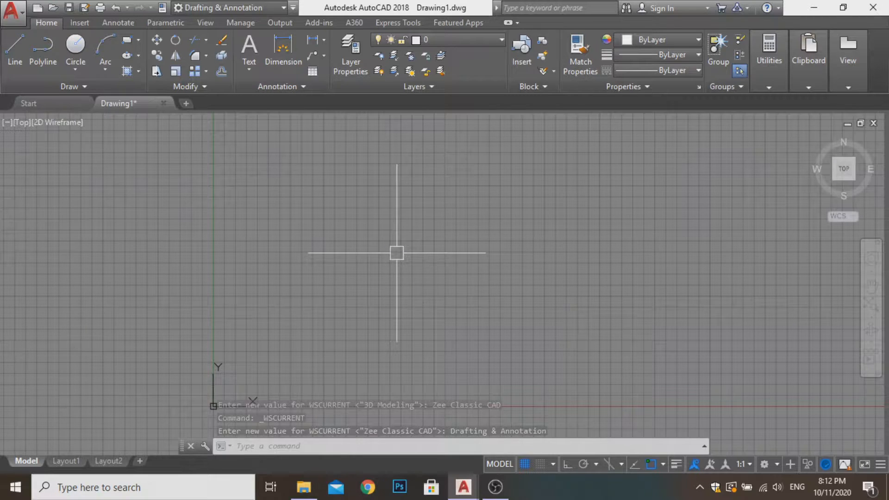
Step: Minimize the ribbon to its tab names only and make the classic menu bar visible
click(508, 25)
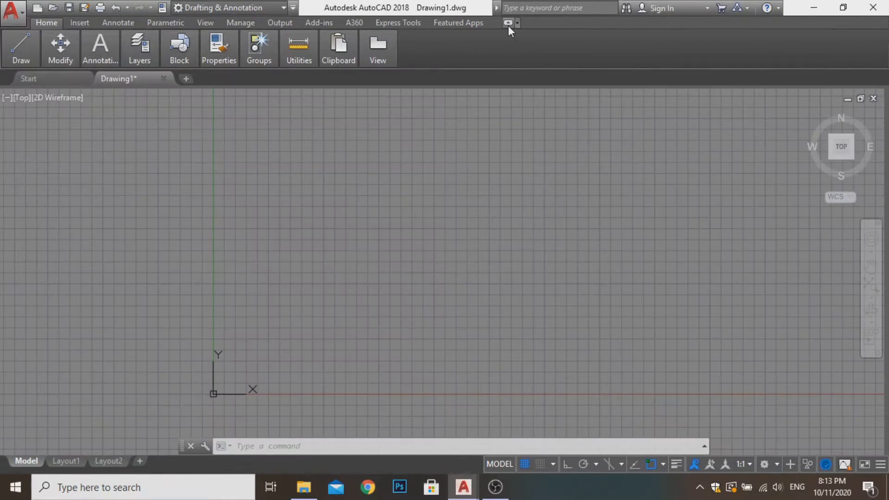
click(507, 23)
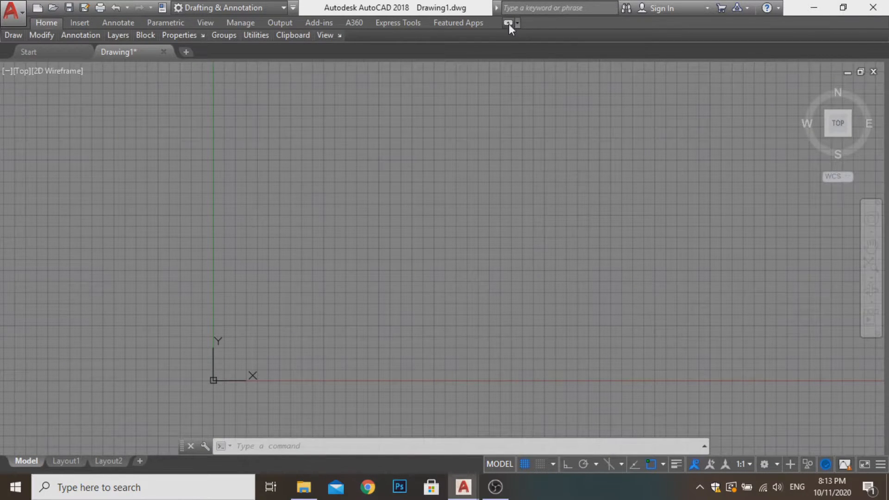
click(509, 24)
click(293, 8)
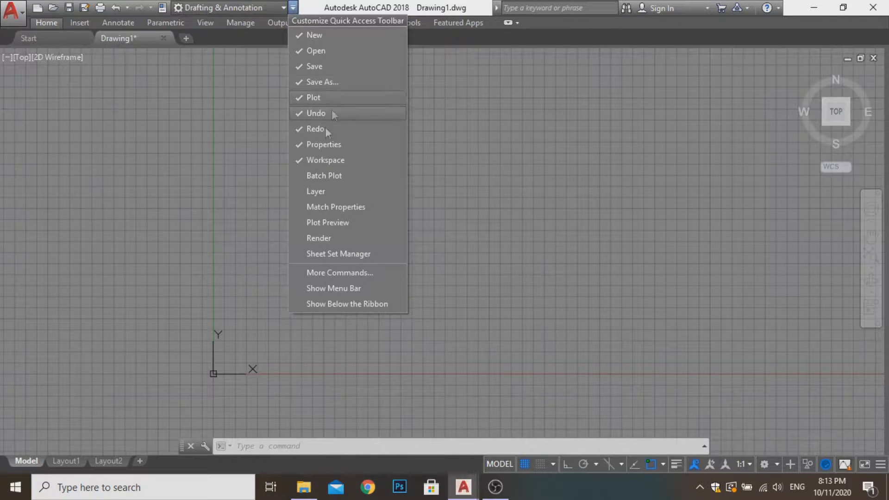
click(328, 288)
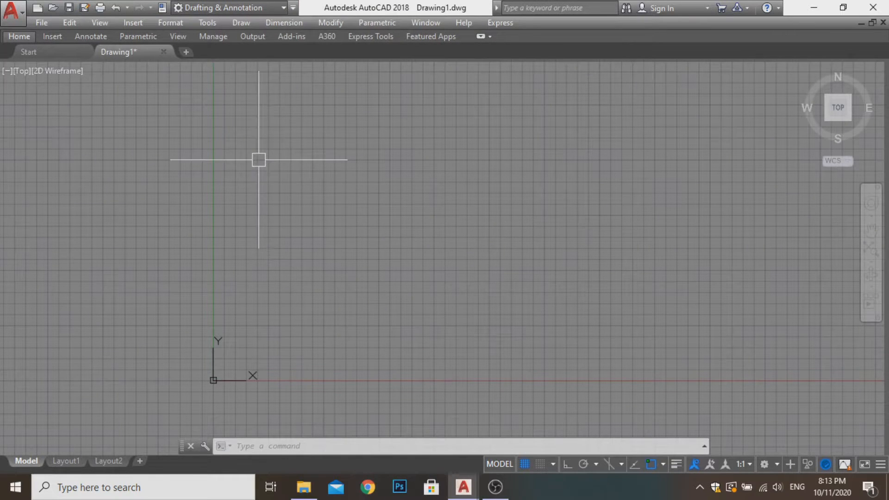
Step: Show the AutoCAD Draw toolbar and dock it vertically along the side of the drawing area
click(213, 26)
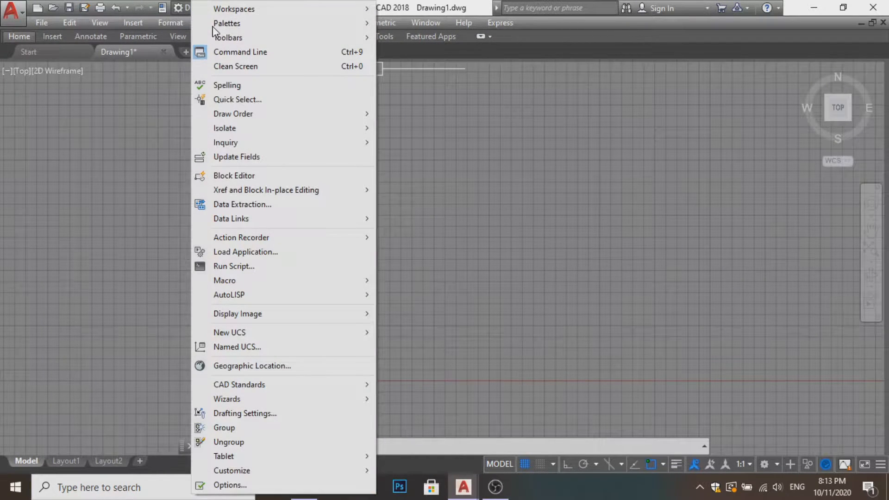
mouse_move(265, 38)
mouse_move(440, 39)
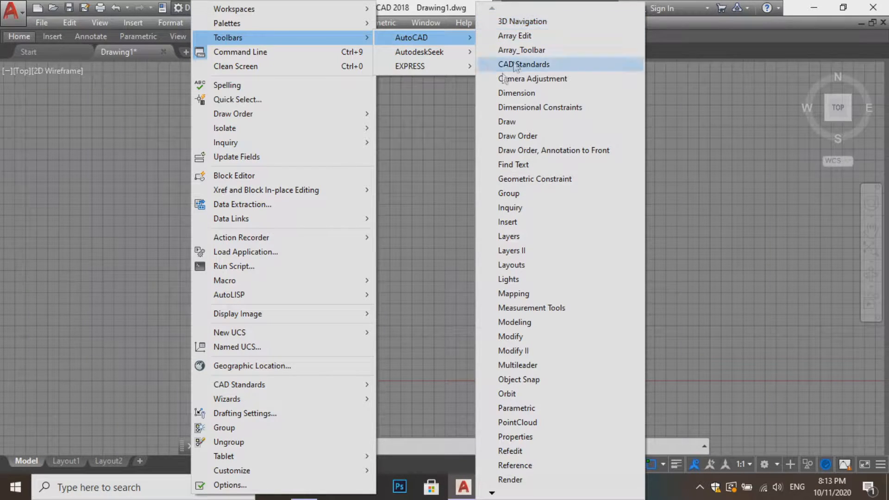
click(509, 122)
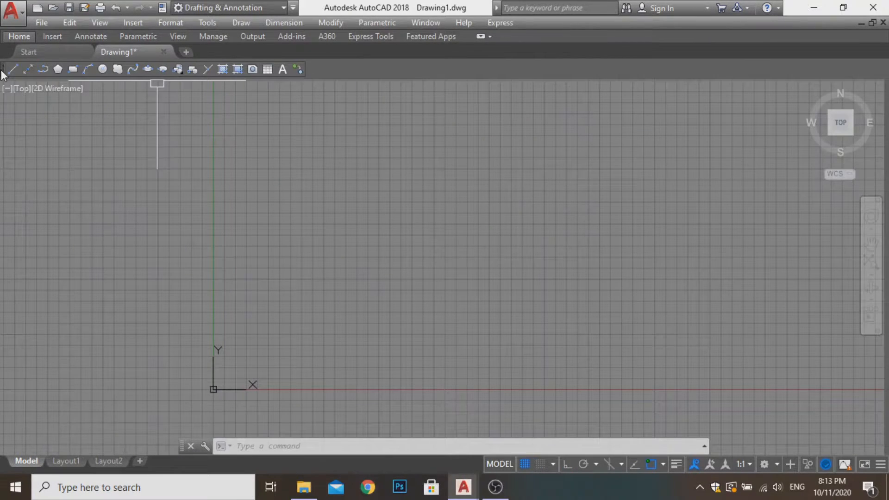
drag(1, 73, 3, 101)
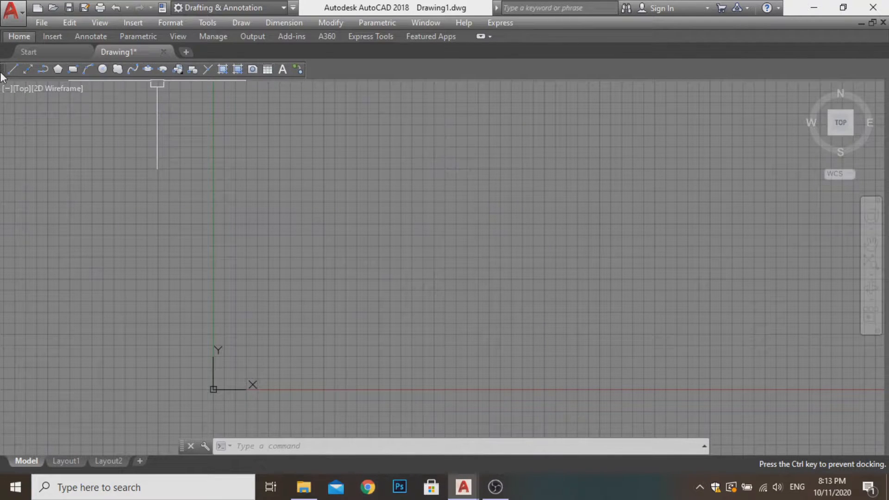
drag(2, 88, 1, 139)
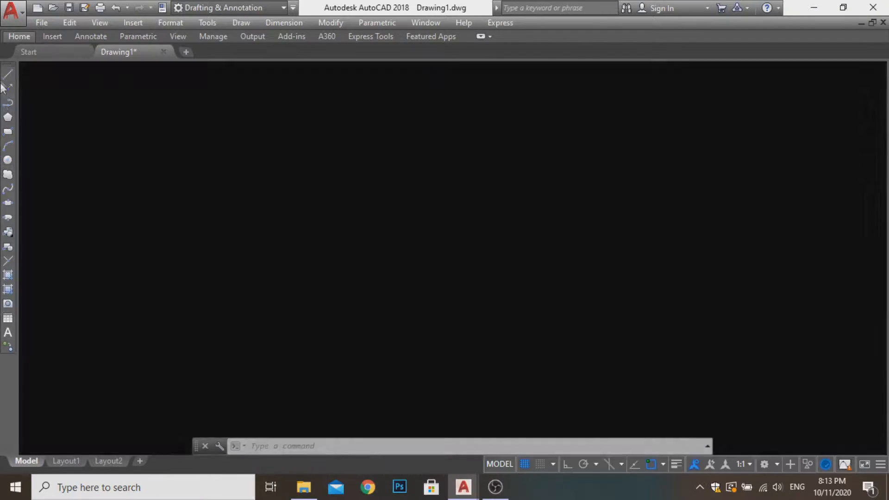
Step: Show the AutoCAD Dimension and Layers toolbars, docked in one row above the drawing area
click(206, 23)
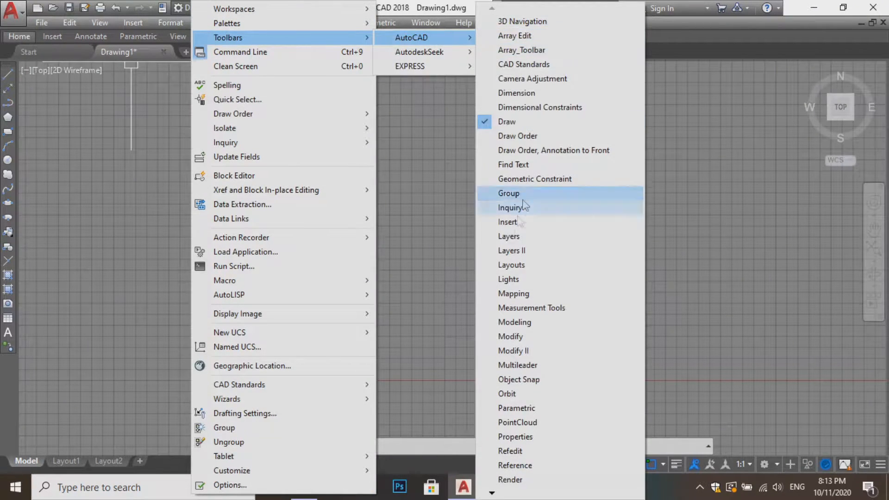
click(517, 92)
drag(542, 96, 259, 69)
click(207, 24)
mouse_move(235, 36)
mouse_move(418, 37)
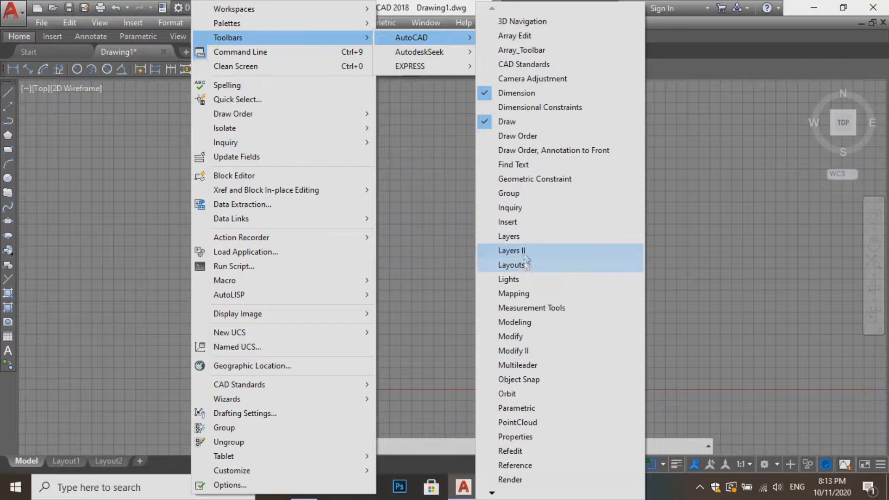
click(529, 236)
drag(530, 236, 74, 69)
Step: Show the AutoCAD Properties toolbar for object color, linetype and lineweight
click(204, 22)
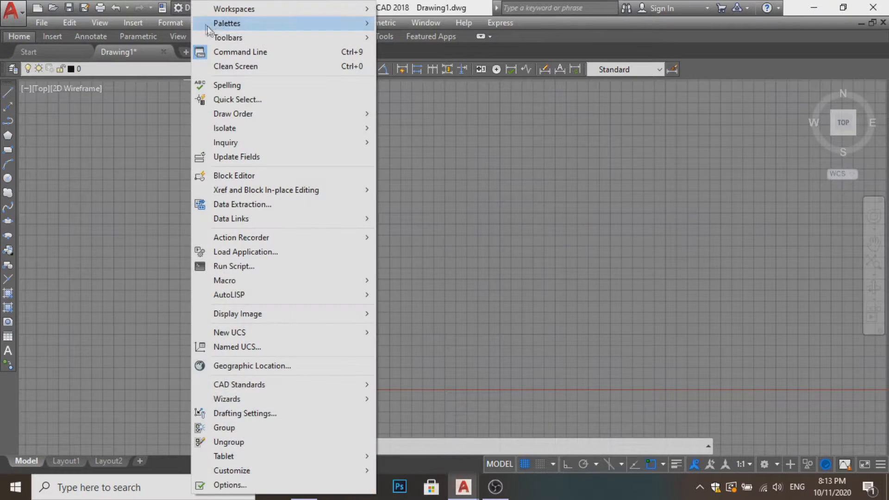
mouse_move(224, 37)
mouse_move(416, 40)
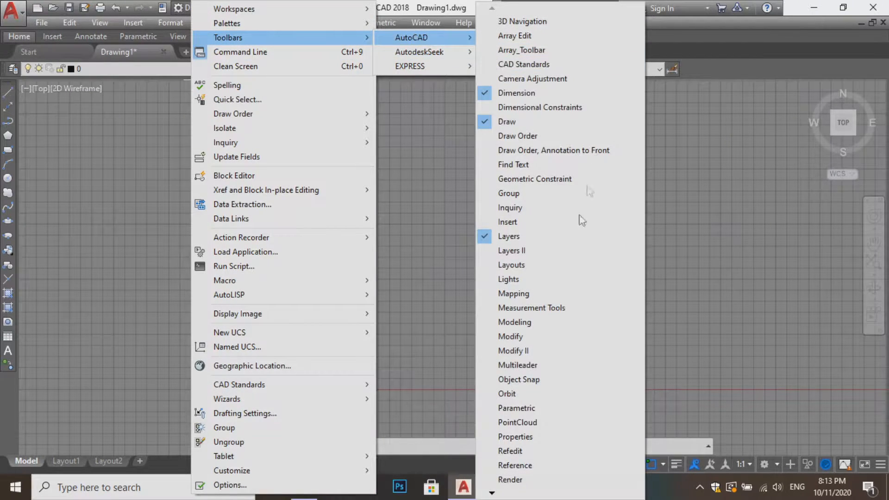
click(516, 437)
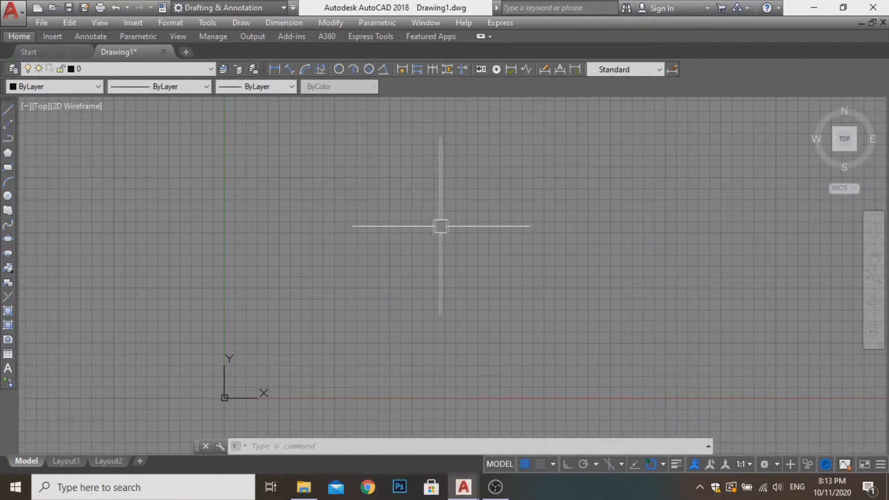
Step: In the display options' drawing window colors, set the 2D model space uniform background to Black
right_click(364, 198)
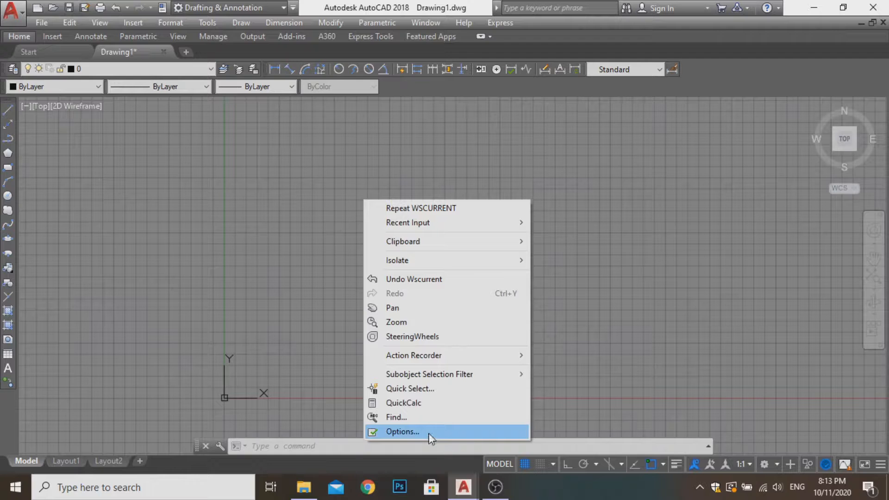
click(285, 186)
click(243, 235)
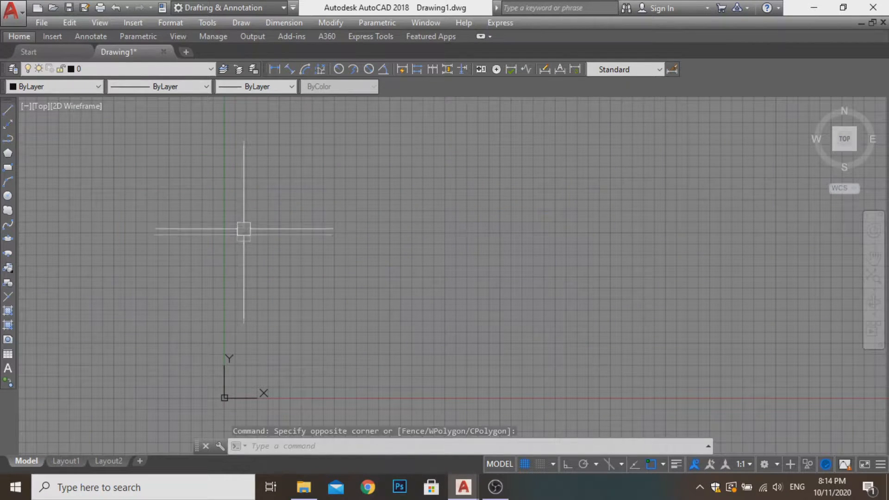
right_click(365, 217)
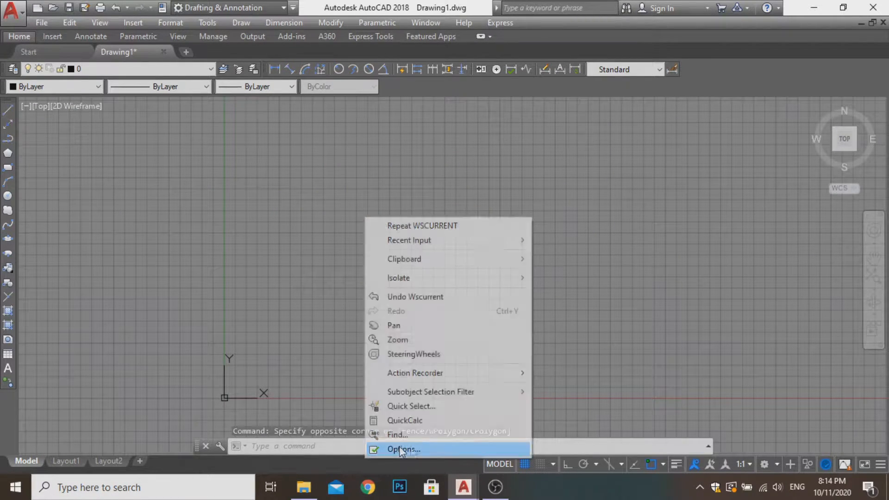
click(405, 447)
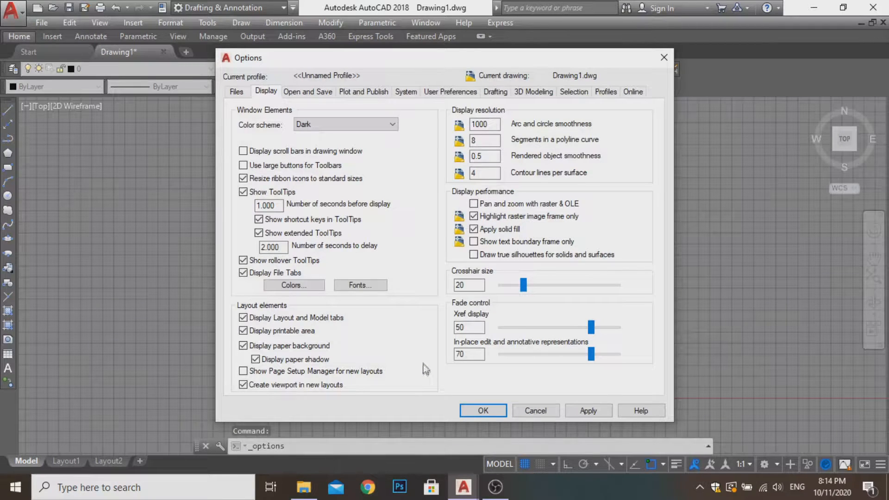
click(304, 285)
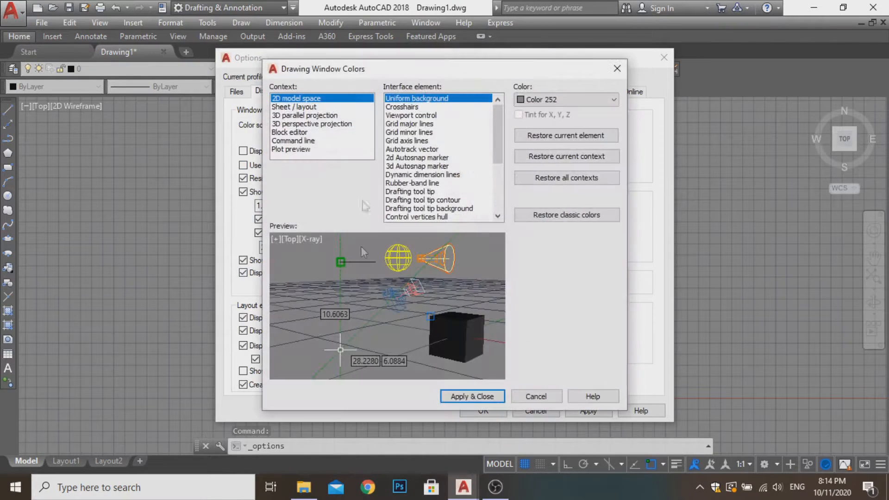
click(573, 100)
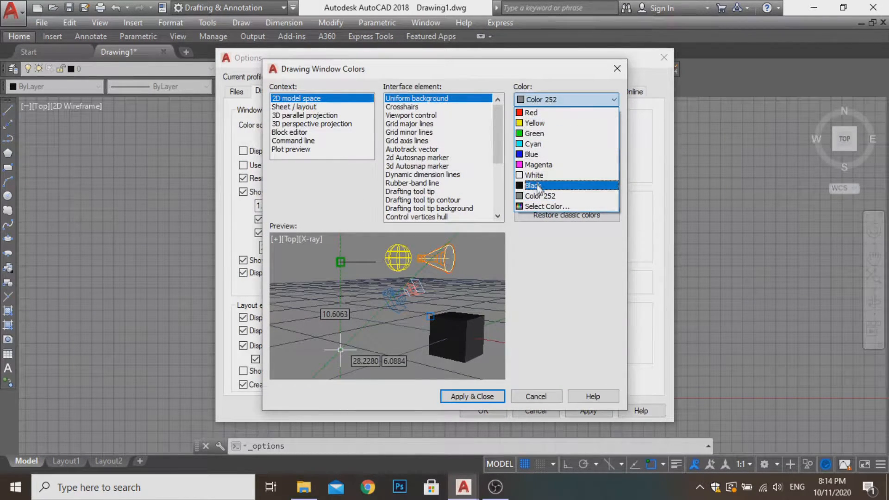
click(538, 185)
Step: Set the crosshairs color to Black for the Sheet / layout context
click(410, 107)
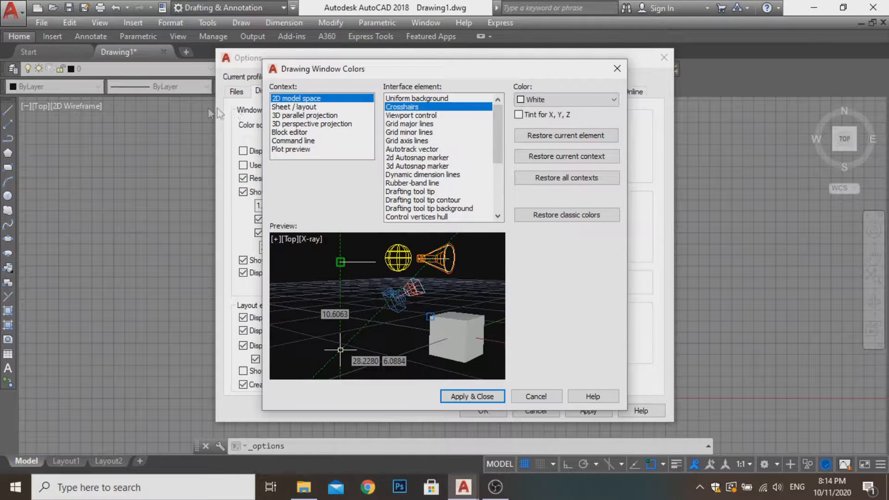
click(284, 108)
click(558, 100)
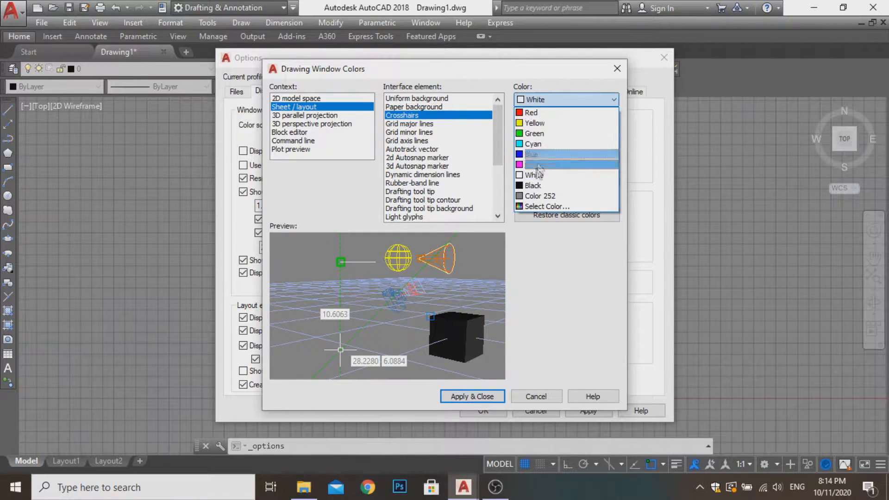
click(537, 186)
Step: Set the crosshairs color to Black for the 3D parallel projection and 3D perspective projection contexts
click(304, 115)
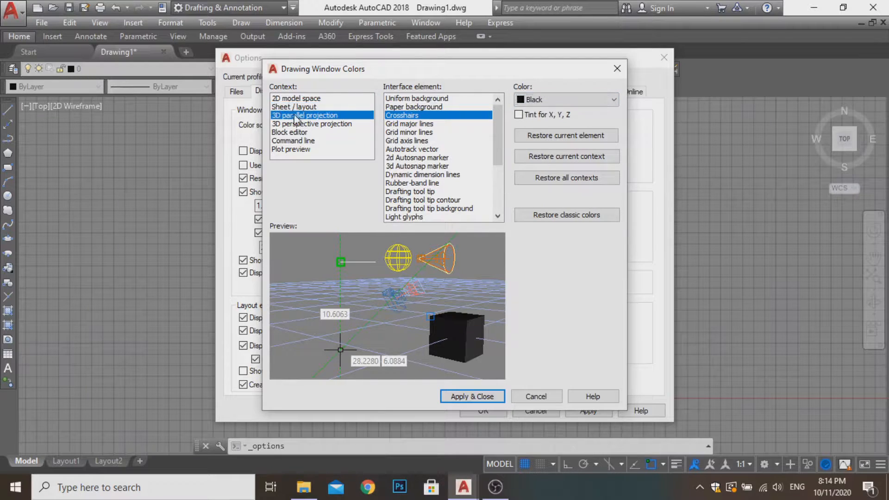
click(555, 99)
click(537, 185)
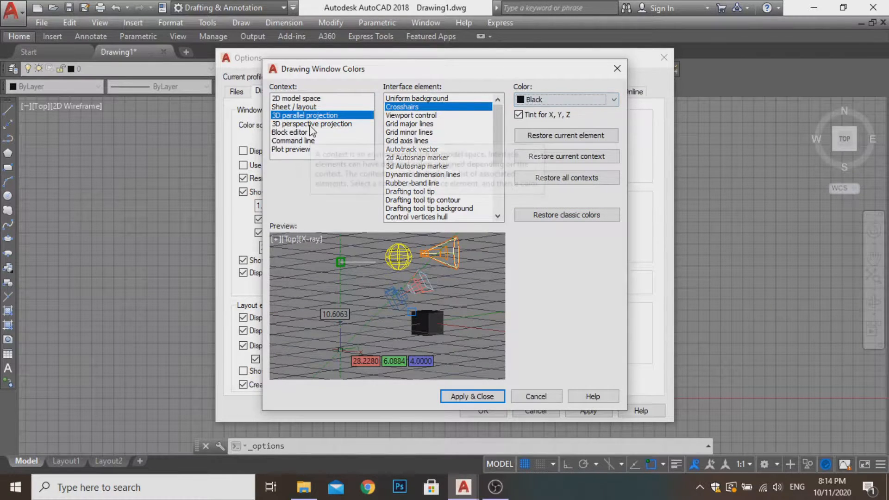
click(312, 124)
click(565, 100)
click(540, 186)
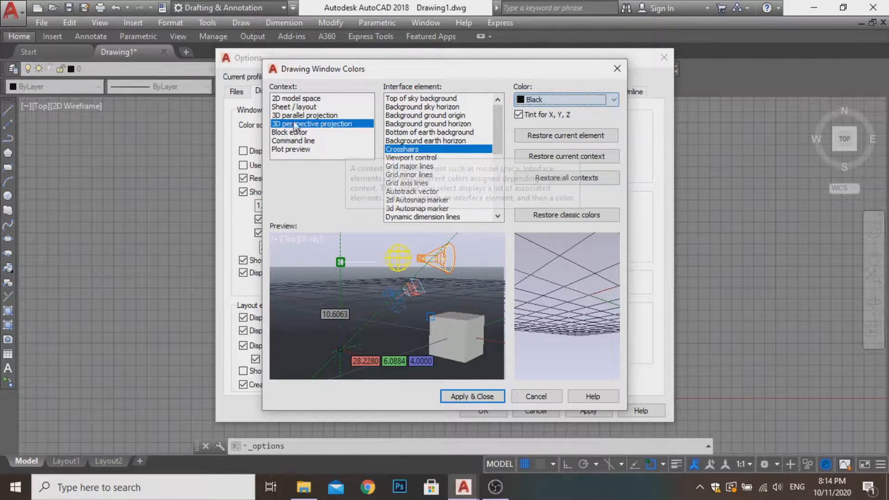
Step: Review the Block editor, Command line and Plot preview color contexts and apply the new drawing window colors
click(297, 132)
click(574, 99)
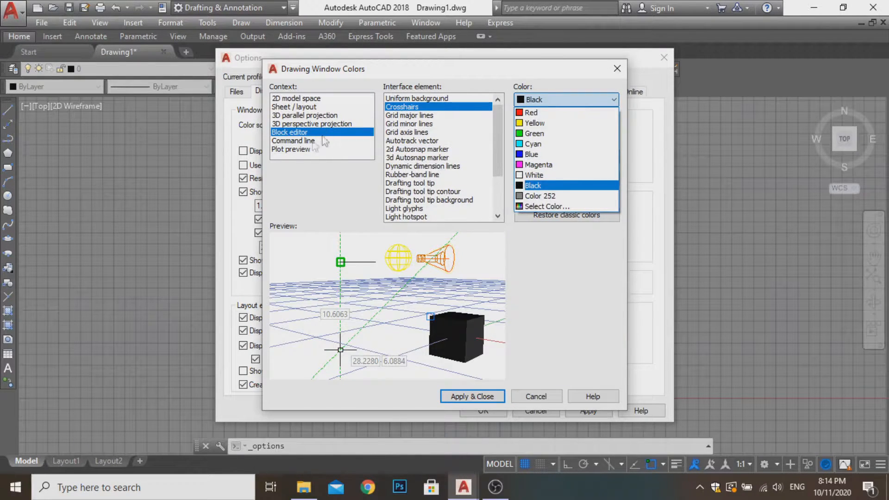
click(308, 144)
click(303, 141)
click(306, 149)
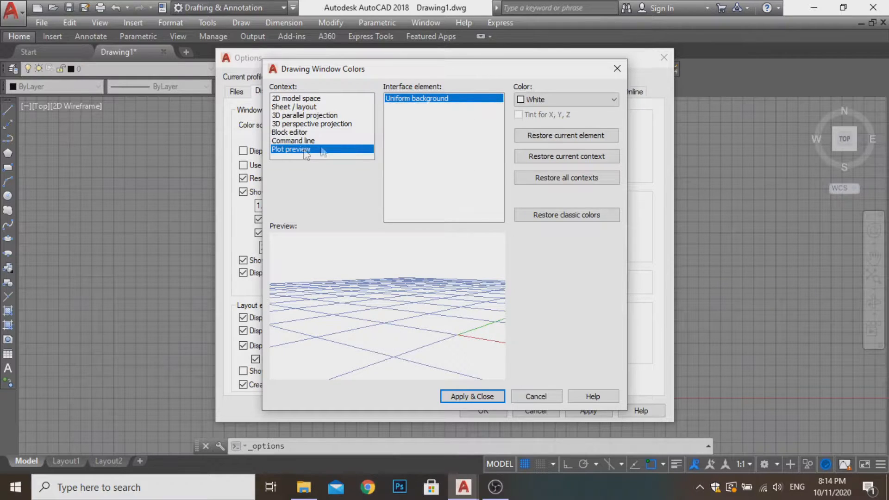
click(472, 396)
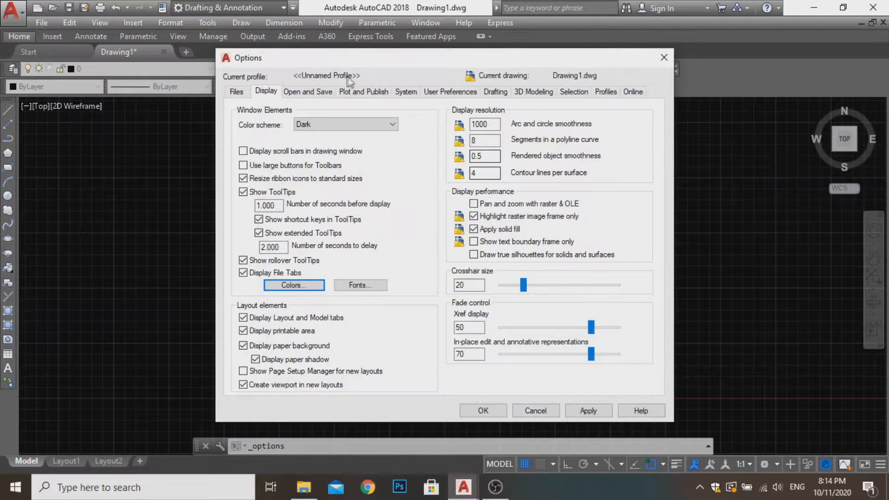
Step: Review the Open and Save, Plot and Publish, and System options, and set the display's crosshair size to 100
click(321, 92)
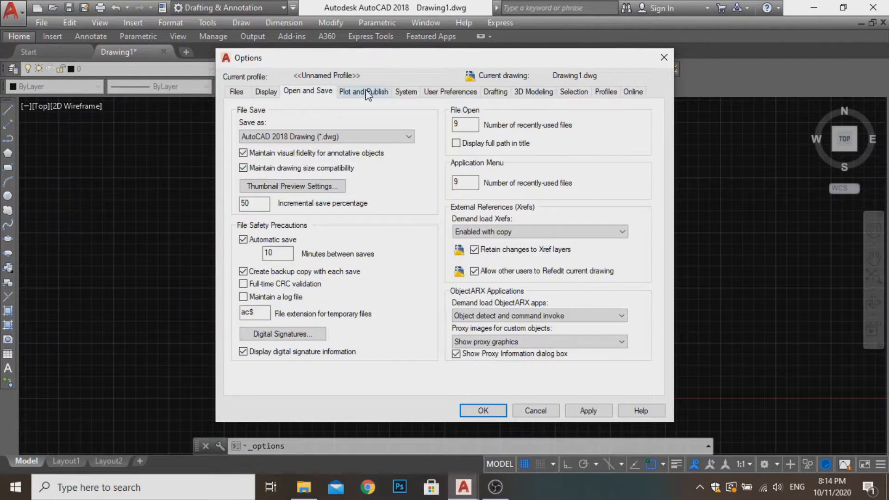
click(363, 91)
click(401, 93)
click(331, 93)
click(268, 92)
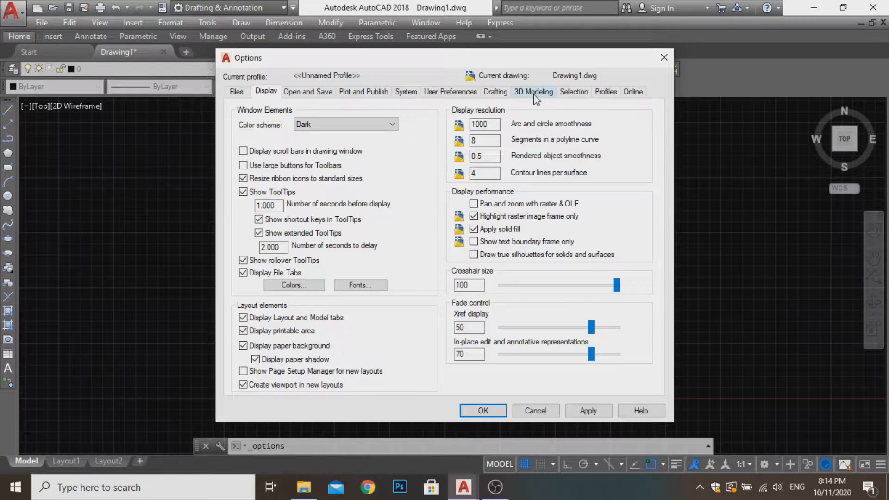
Step: Disable press and drag on object and press and drag for Lasso in the selection options, confirm them, and turn off the drawing grid
click(496, 92)
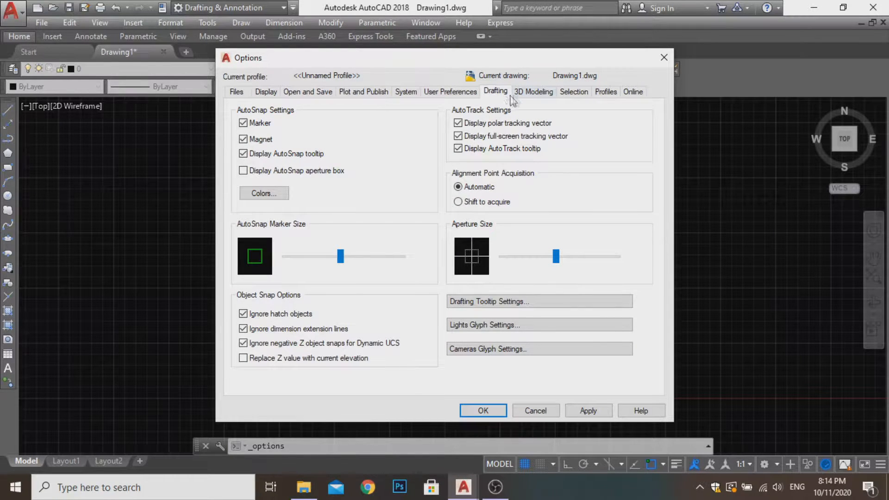
click(560, 91)
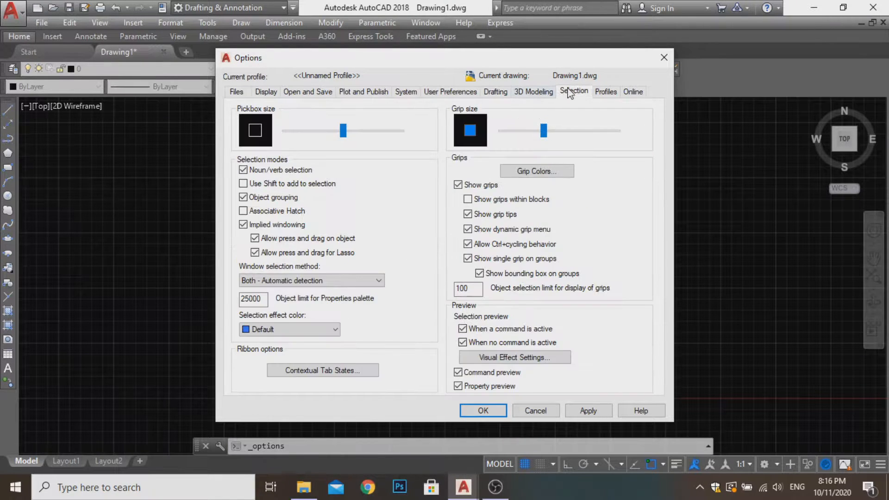
click(568, 91)
click(589, 411)
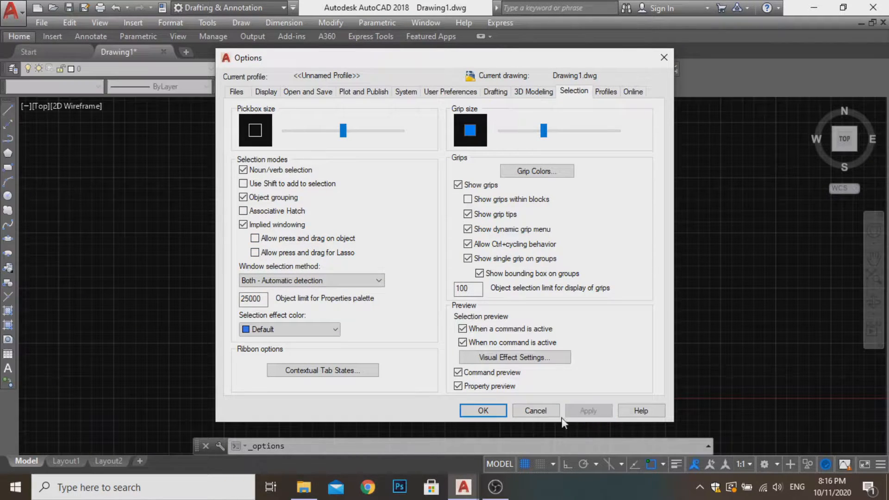
click(485, 412)
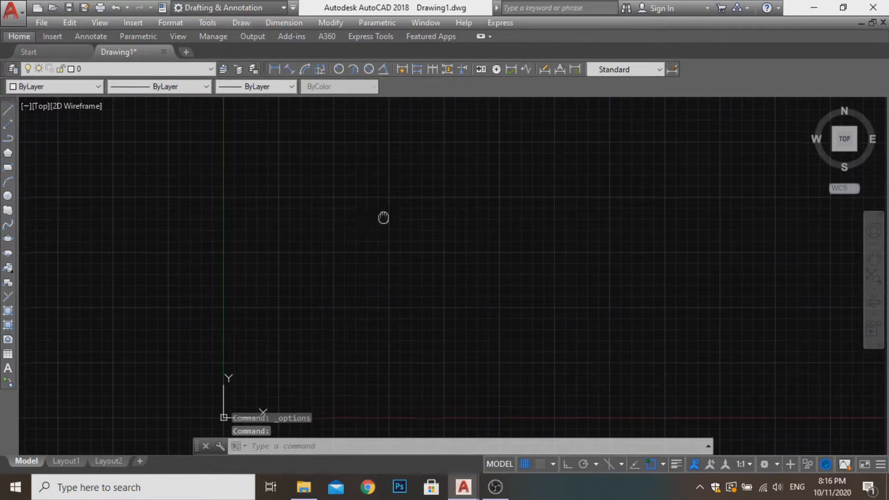
key(F7)
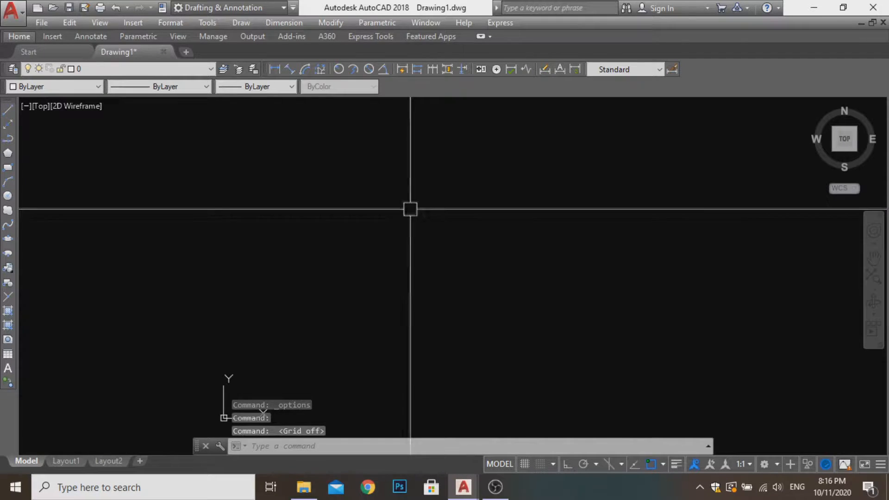
click(768, 467)
click(787, 398)
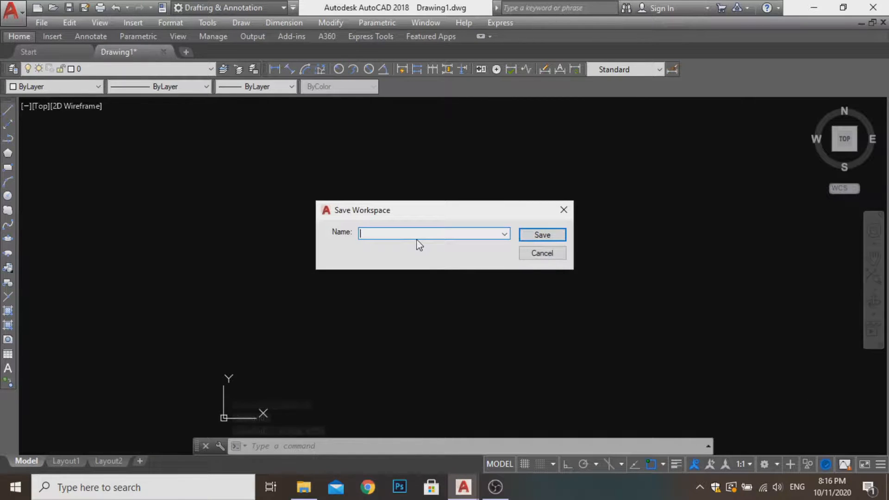
click(542, 253)
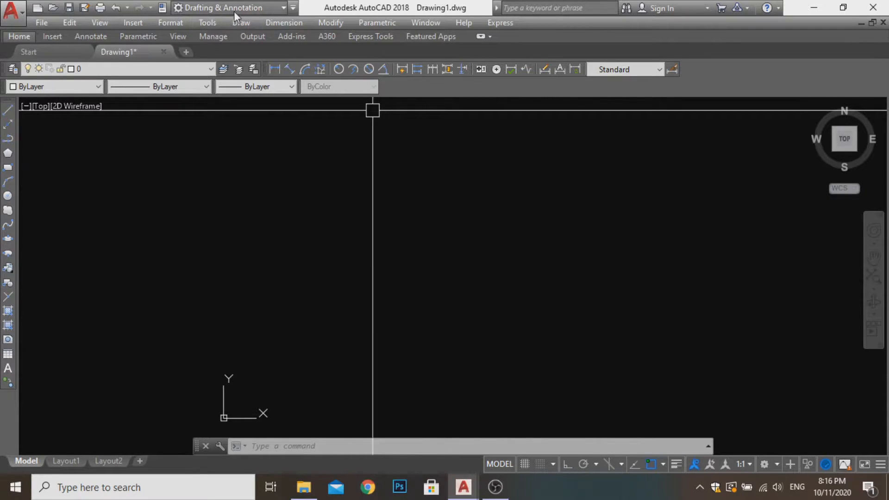
Step: Switch the workspace to Zee Classic CAD
click(245, 8)
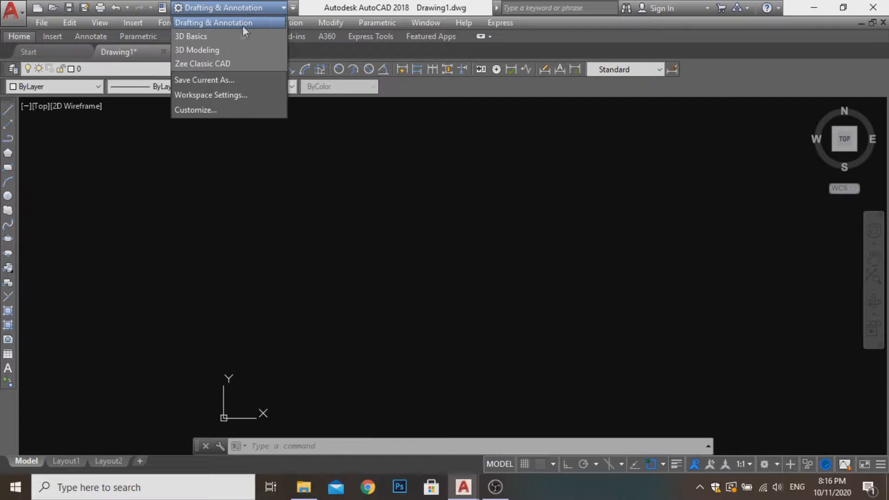
click(230, 63)
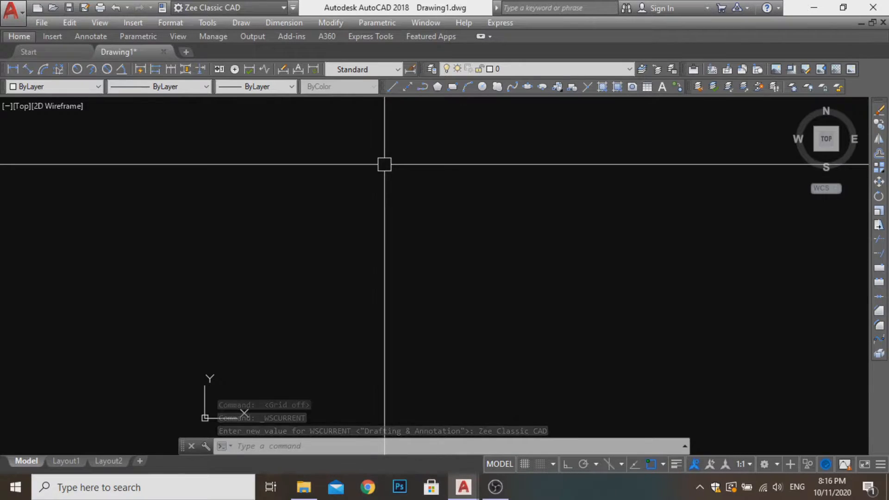
middle_drag(357, 208, 317, 244)
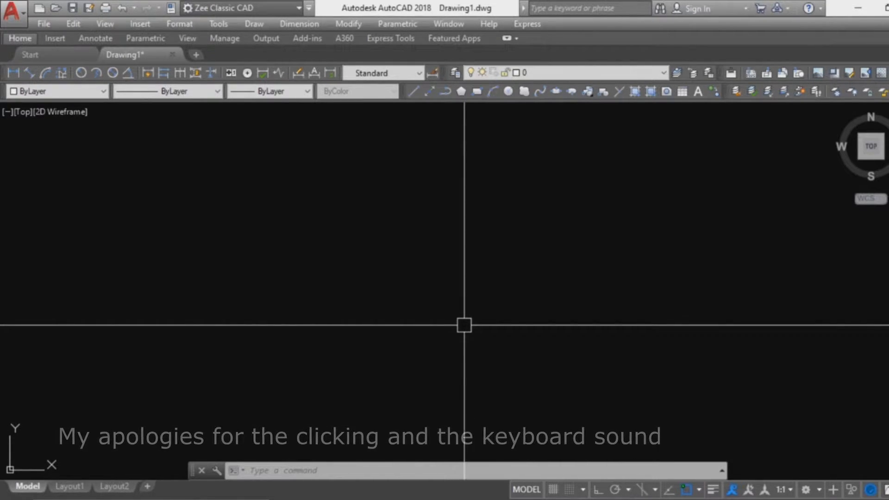
Step: Draw a rectangle with length 3 and width 5 using the Dimensions option
text(rec)
key(Return)
click(267, 227)
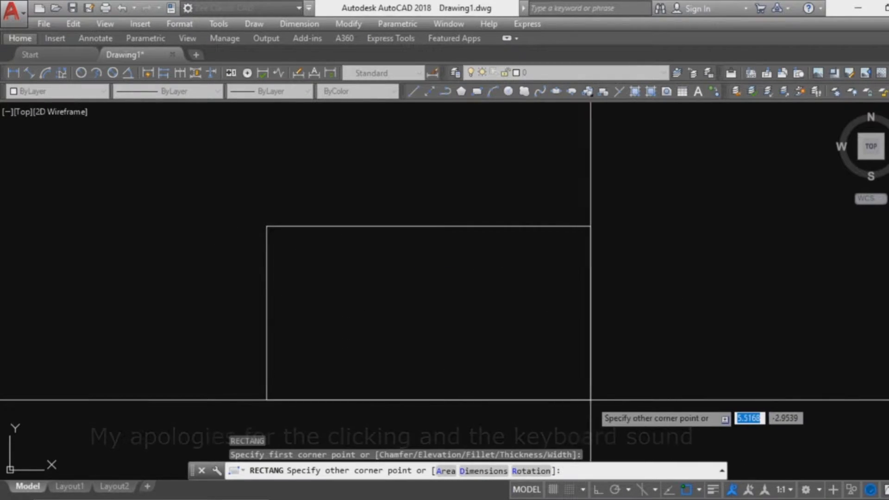
text(d)
key(Return)
text(3)
key(Return)
text(5)
key(Return)
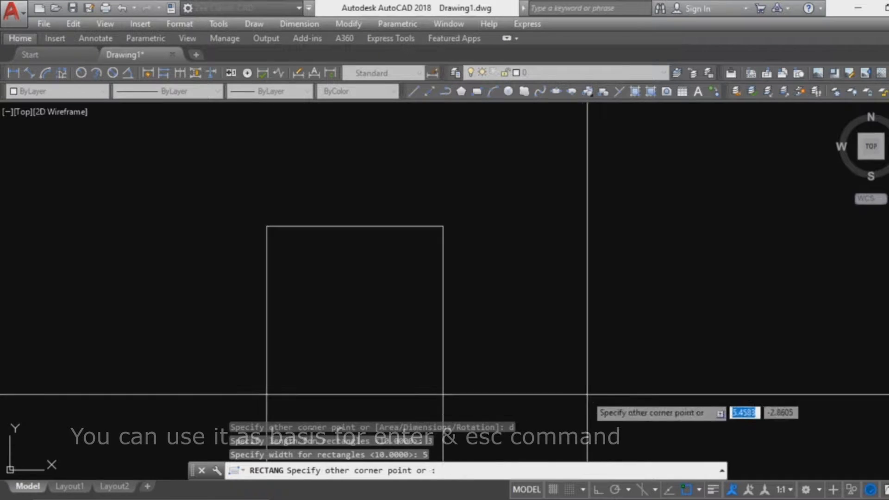
click(588, 394)
scroll(370, 258, down, 3)
middle_drag(372, 325, 373, 340)
Step: Select the rectangle and set its object color to Red
click(391, 307)
click(362, 234)
click(60, 91)
click(27, 126)
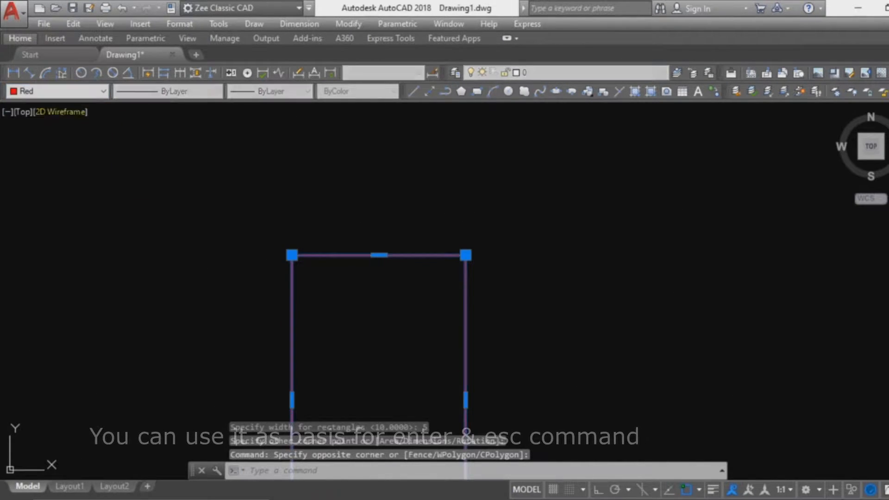
key(Escape)
Step: Make A-WALL the current layer
click(579, 72)
click(573, 115)
scroll(390, 306, up, 6)
scroll(404, 294, down, 6)
key(Escape)
key(Escape)
middle_drag(409, 274, 407, 224)
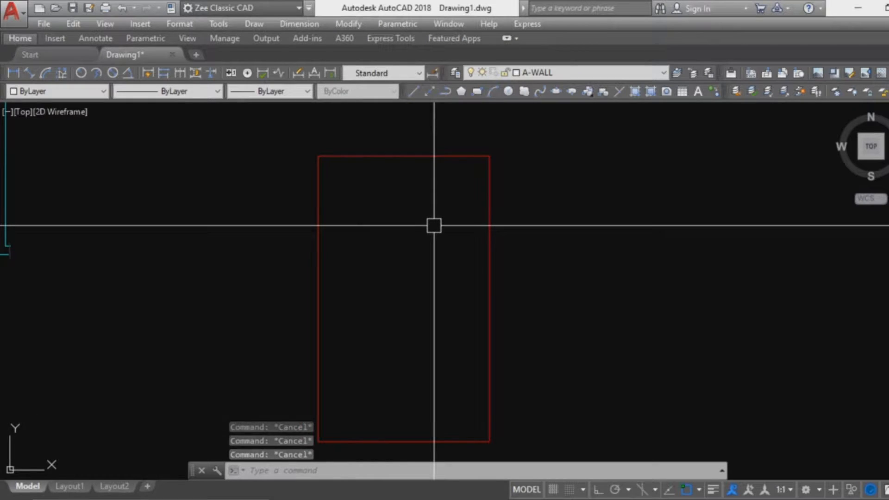
Step: Offset the red rectangle outward by .20
key(Return)
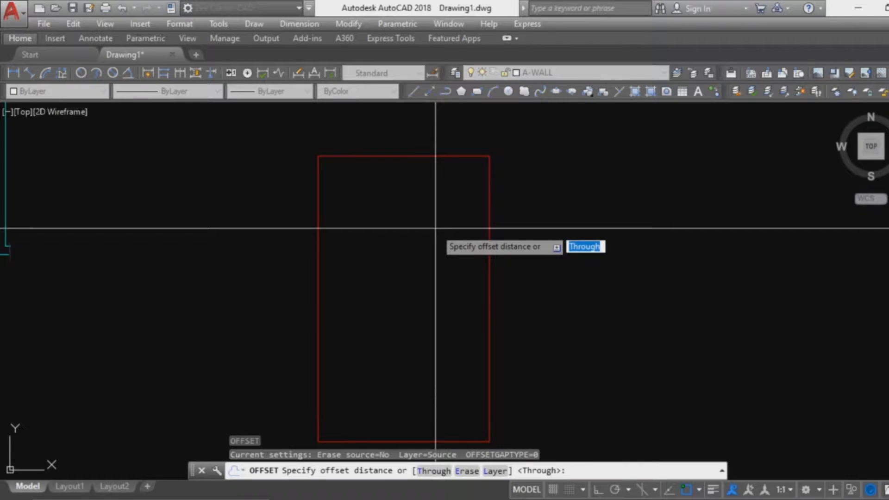
text(20)
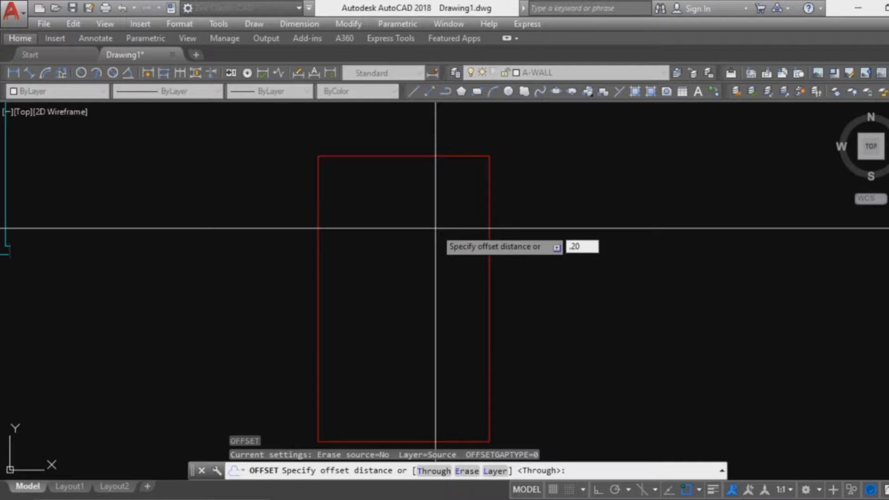
key(Return)
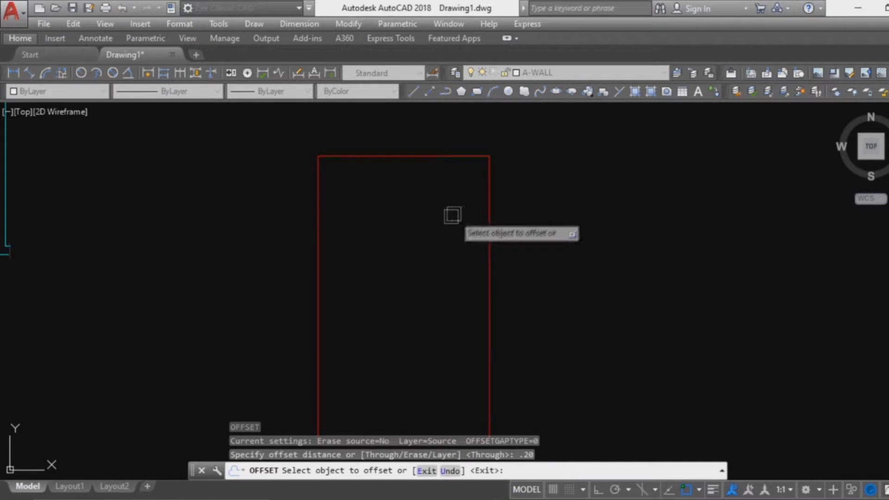
click(489, 201)
click(538, 241)
key(Escape)
Step: Offset the outermost rectangle outward three times in succession at a distance of .2
scroll(502, 284, down, 5)
scroll(502, 284, up, 5)
middle_drag(530, 240, 345, 327)
text(o)
key(Return)
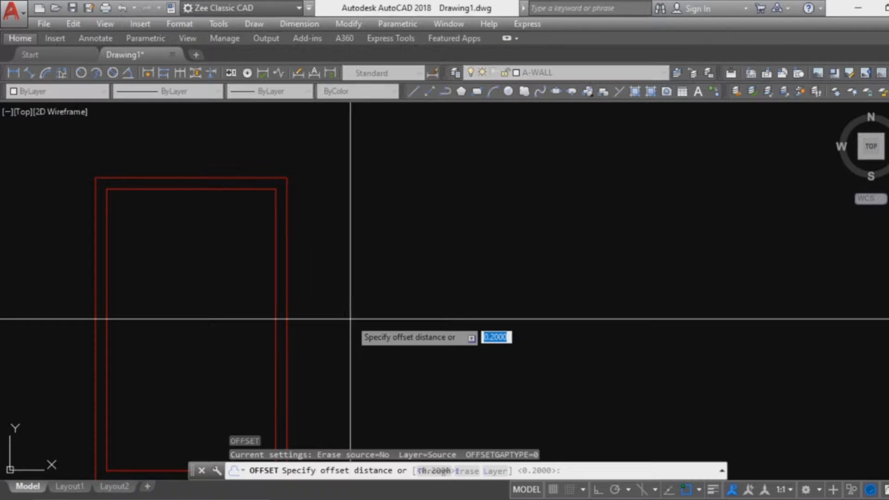
text(.2)
key(Return)
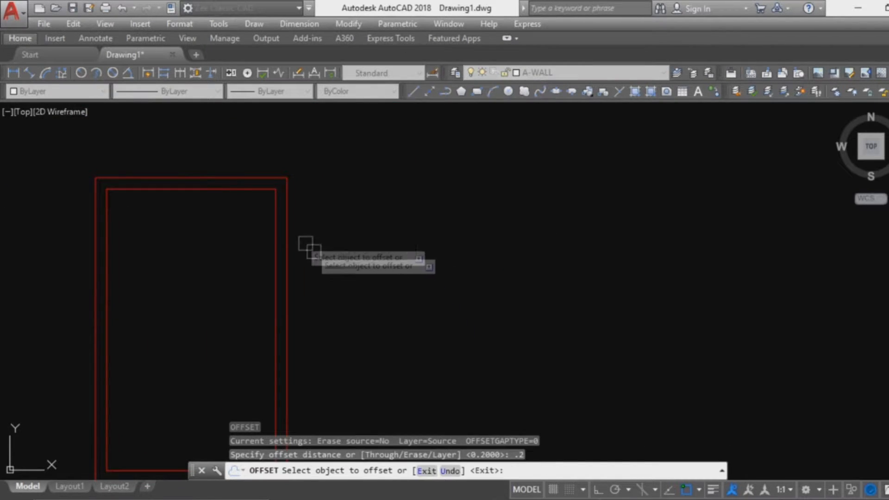
click(288, 236)
click(315, 241)
click(299, 241)
click(318, 247)
click(310, 253)
click(353, 267)
key(Escape)
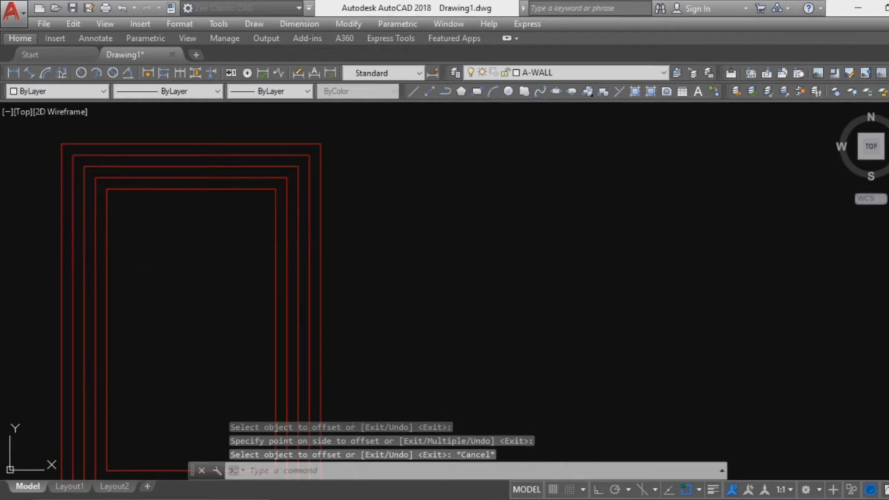
key(Escape)
Step: Erase the three outermost rectangles so only the original and its first offset remain
click(367, 280)
click(294, 200)
text(e)
key(Return)
Step: Draw a vertical polyline in the empty space to the right of the rectangles with ortho mode on
middle_drag(295, 327, 389, 229)
scroll(440, 292, down, 1)
middle_drag(440, 292, 335, 304)
key(Escape)
text(pl)
key(Return)
click(340, 205)
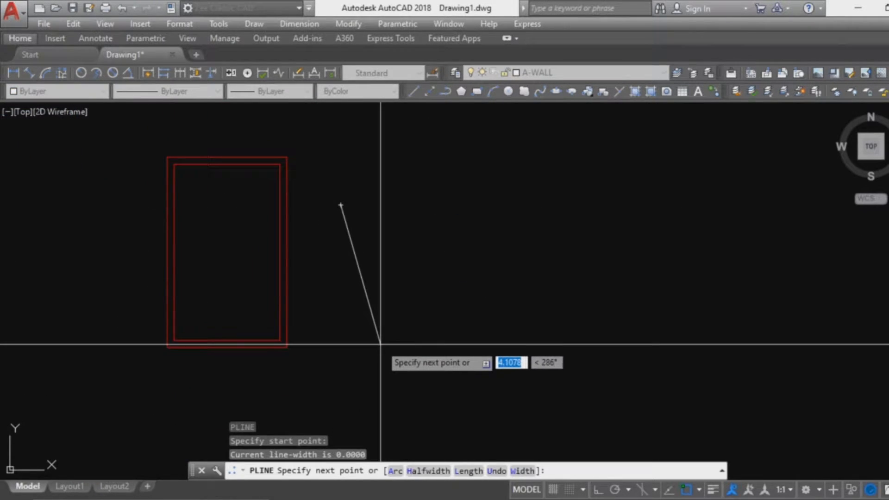
click(370, 318)
scroll(349, 238, up, 2)
key(Escape)
key(Escape)
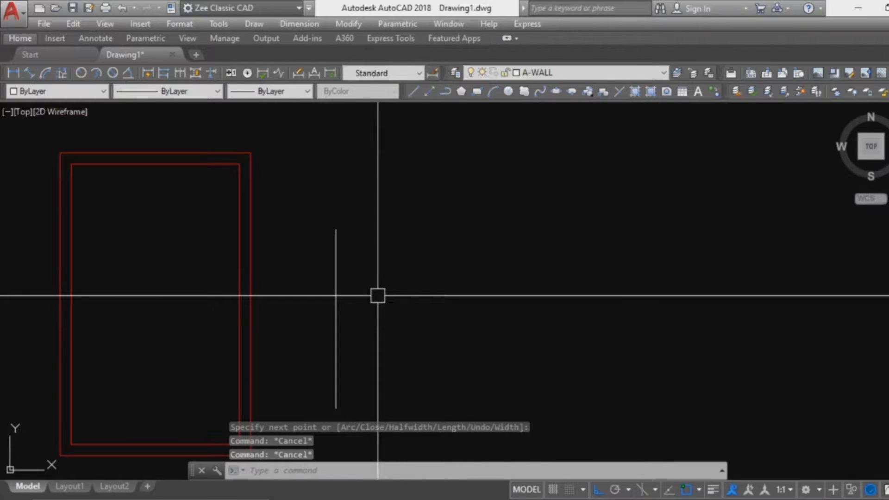
Step: Offset the vertical line to the right four times in succession at a distance of 1
key(Return)
text(1)
key(Return)
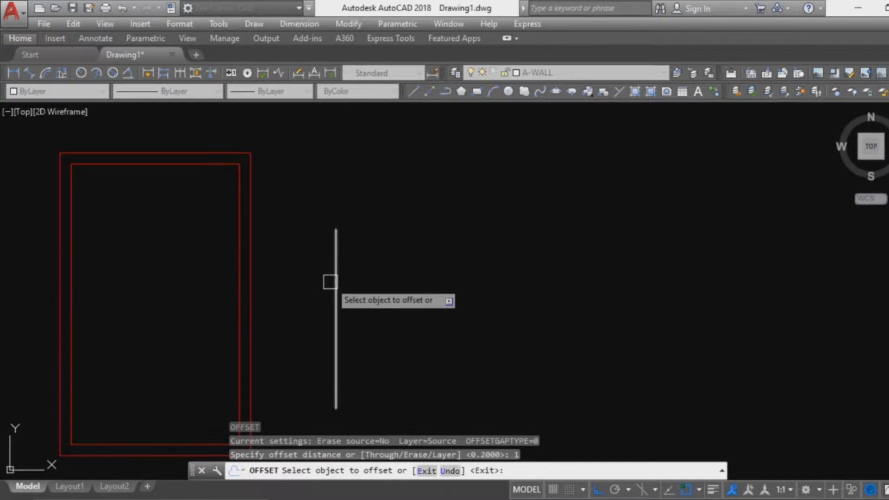
click(336, 284)
click(404, 296)
click(396, 284)
click(481, 296)
click(449, 285)
click(528, 309)
click(506, 309)
click(554, 311)
key(Escape)
key(Escape)
Step: Offset each of the five vertical lines to the left by .2 to form pairs
scroll(589, 311, down, 4)
mouse_move(604, 348)
middle_down()
mouse_move(585, 290)
mouse_move(473, 312)
middle_up()
scroll(347, 301, up, 3)
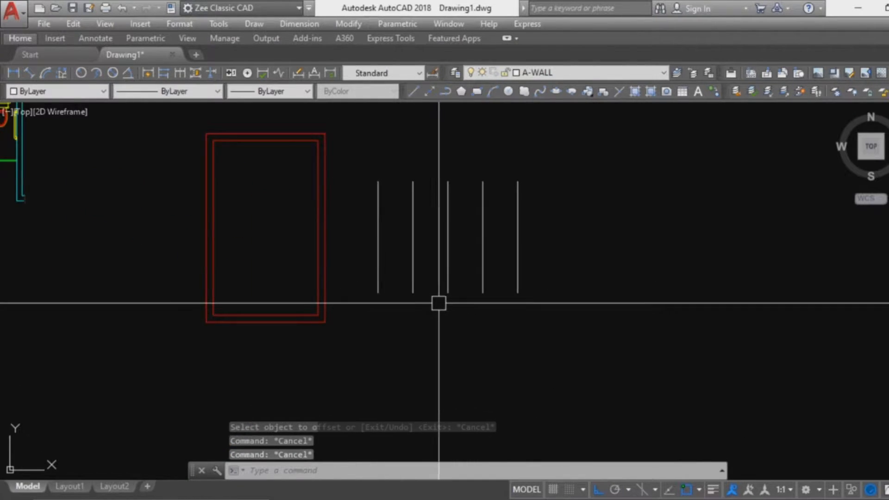
scroll(377, 244, up, 3)
text(o)
key(Return)
text(.2)
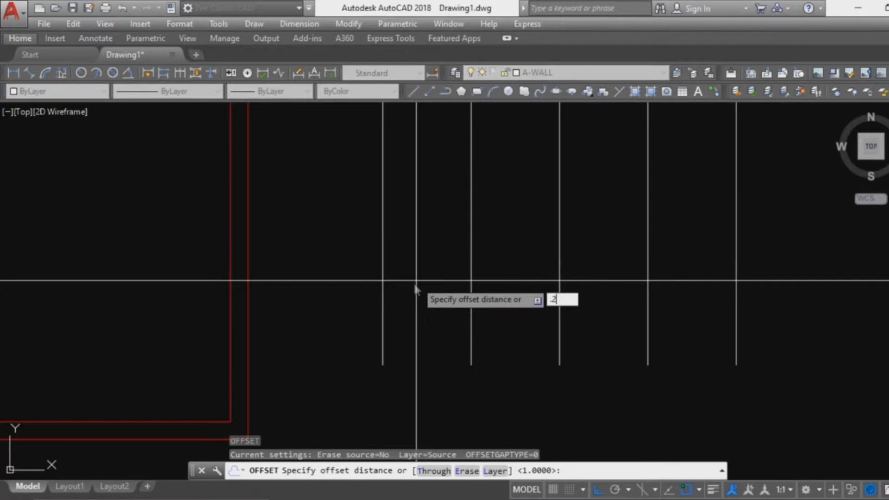
key(Return)
click(385, 266)
click(343, 287)
click(470, 283)
click(427, 302)
click(560, 305)
click(648, 310)
click(642, 302)
click(735, 320)
click(681, 326)
scroll(686, 408, down, 4)
middle_drag(692, 416, 467, 397)
key(Escape)
key(Escape)
click(527, 364)
click(294, 238)
key(Escape)
Step: Add a linear dimension across the gap at the lower ends of the leftmost pair of vertical lines
scroll(471, 391, up, 2)
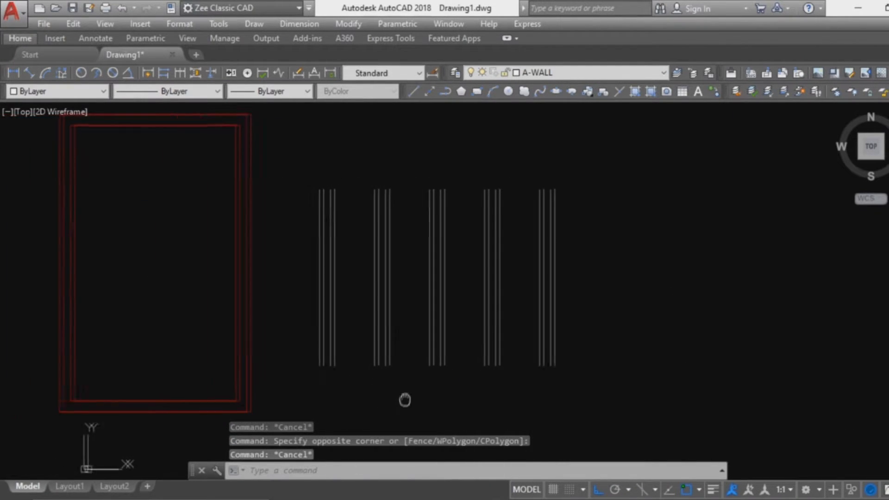
text(dli)
key(Return)
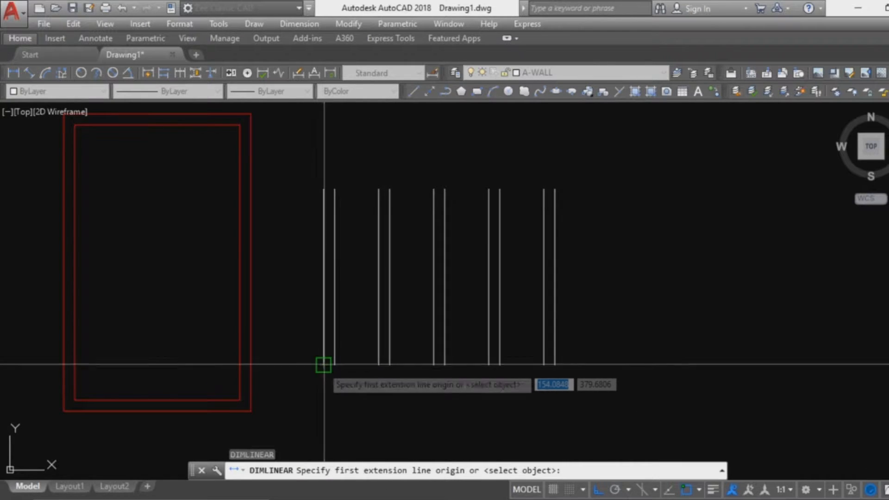
click(323, 365)
click(334, 365)
click(338, 395)
scroll(338, 395, up, 2)
key(Escape)
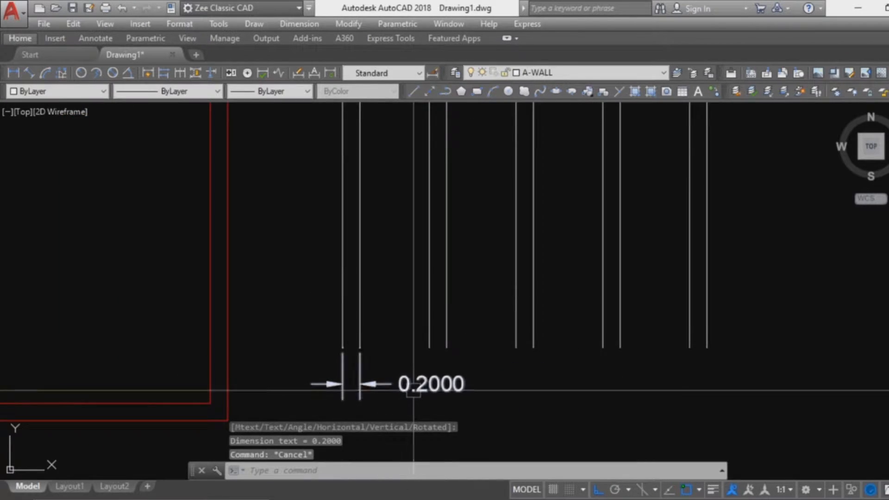
Step: Erase the linear dimension below the leftmost pair of lines
click(411, 393)
text(e)
key(Return)
key(Escape)
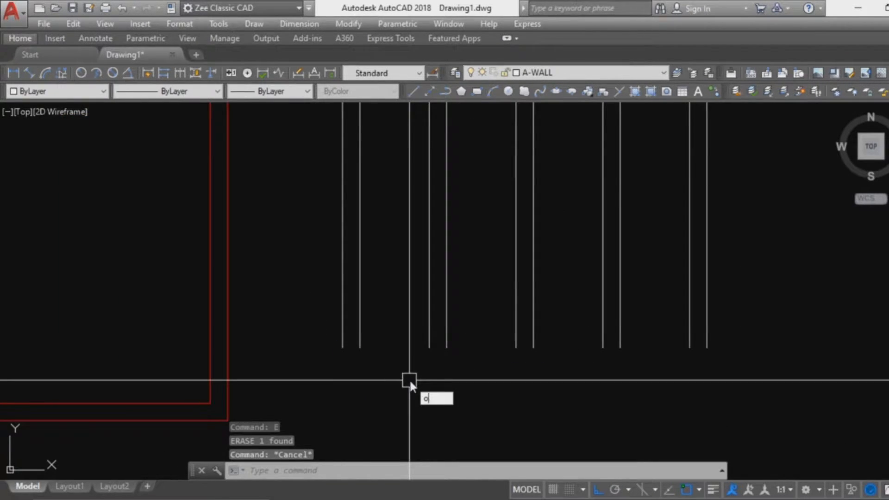
key(Return)
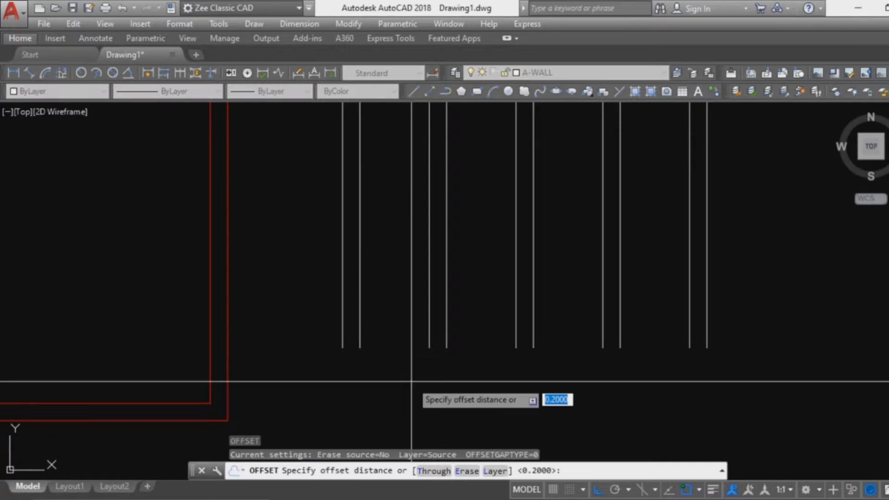
key(Escape)
Step: Erase all the paired vertical lines beside the rectangles
scroll(394, 370, down, 5)
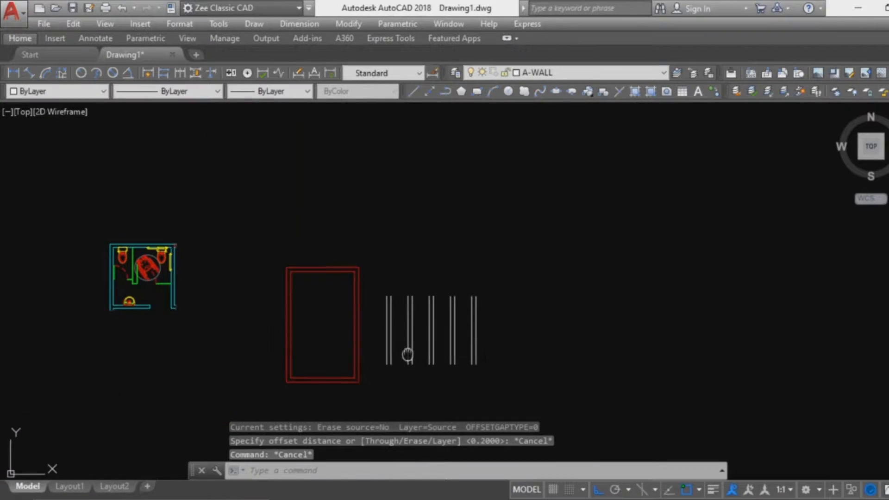
click(586, 379)
click(368, 278)
text(e)
key(Return)
Step: Draw a horizontal construction line through the upper-right corner of the inner red rectangle
scroll(381, 291, up, 3)
text(x)
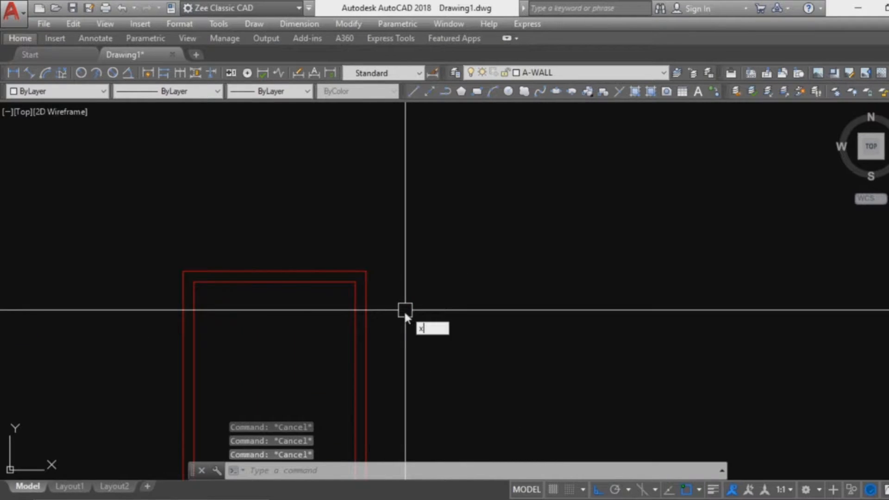
text(l)
key(Return)
scroll(350, 296, up, 2)
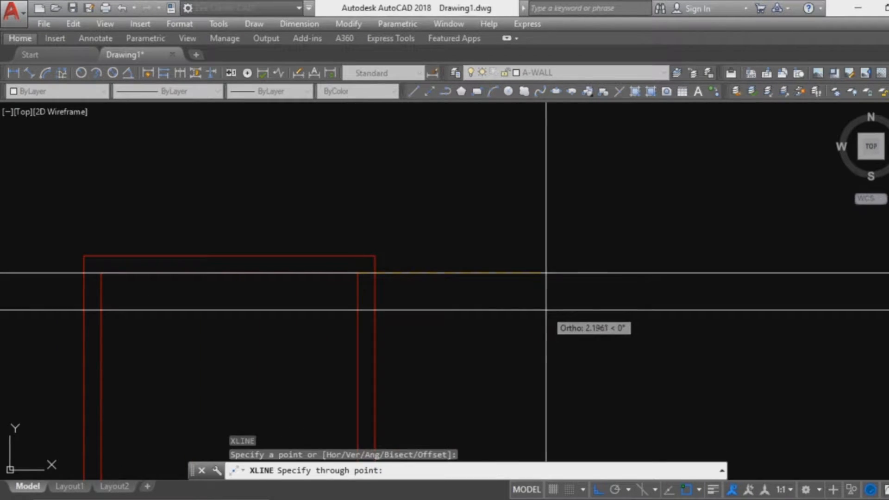
click(546, 310)
key(Escape)
key(Escape)
Step: Offset the horizontal construction line downward by .4
text(o)
key(Return)
text(.4)
key(Return)
click(529, 274)
click(479, 314)
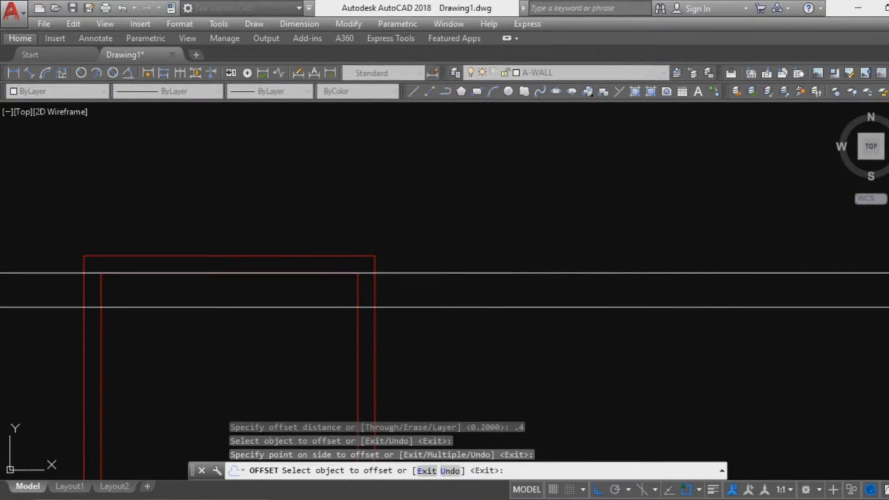
key(Escape)
key(Escape)
key(Escape)
Step: Offset the lower construction line farther down to mark the other edge of the opening in the right wall
key(Return)
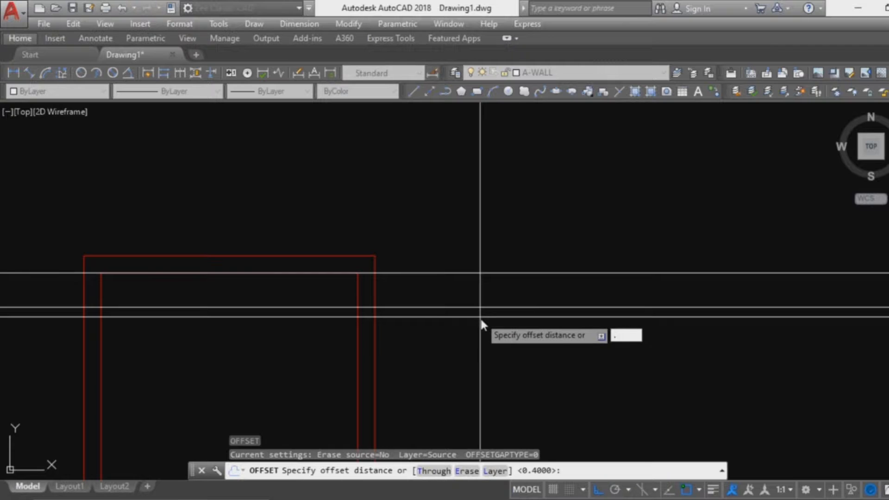
key(Return)
click(480, 308)
click(440, 338)
scroll(412, 337, down, 2)
scroll(426, 380, up, 2)
key(Escape)
key(Escape)
key(Escape)
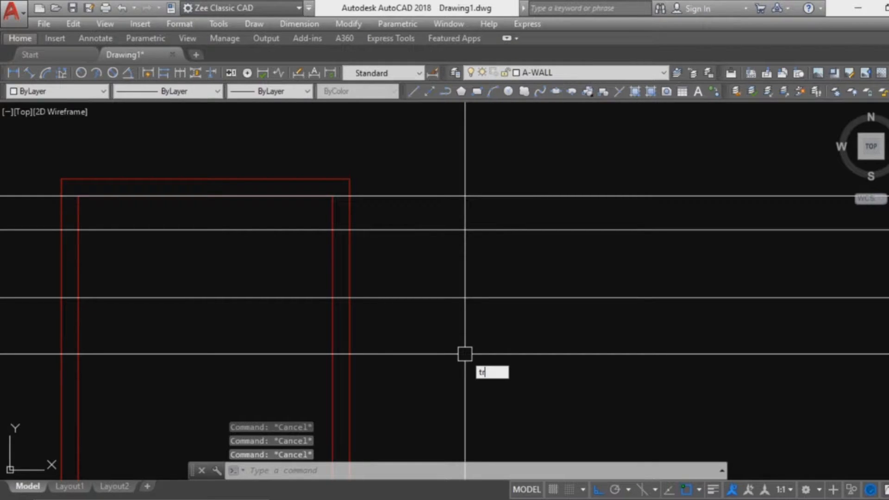
Step: Trim both right-hand wall lines between the two lower construction lines to cut an opening
key(Return)
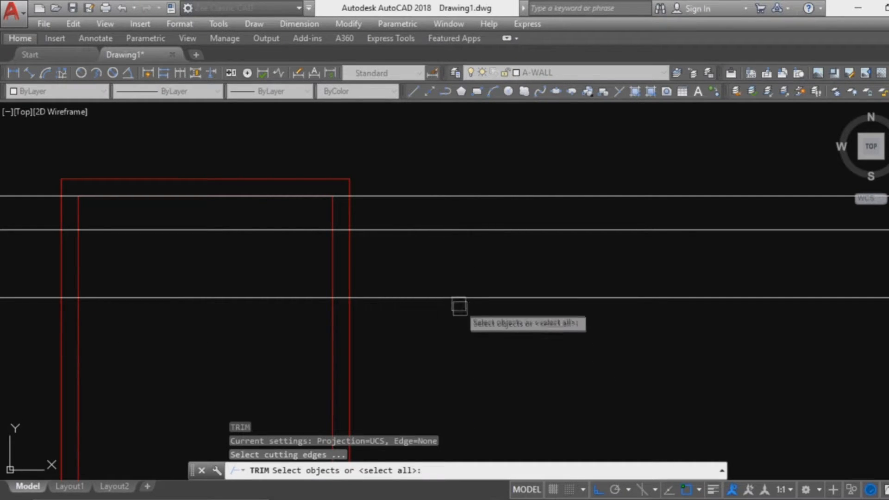
click(460, 298)
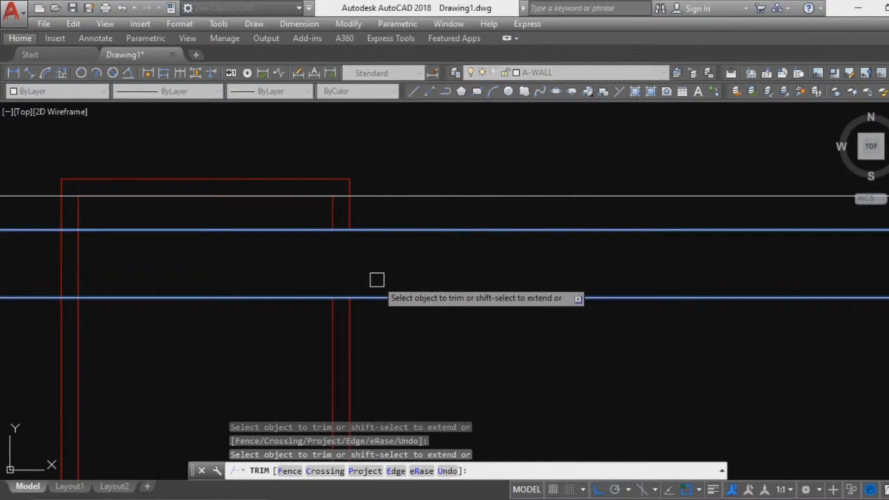
key(Escape)
key(Escape)
key(Escape)
Step: Erase the three horizontal construction lines
click(467, 355)
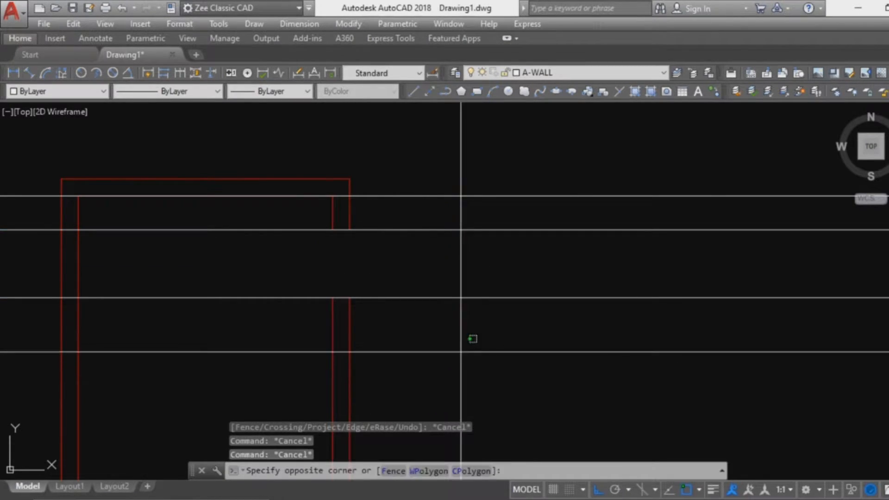
click(414, 162)
text(e)
key(Return)
Step: Draw a horizontal practice rectangle in the empty area right of the red wall outline
middle_drag(430, 291, 277, 265)
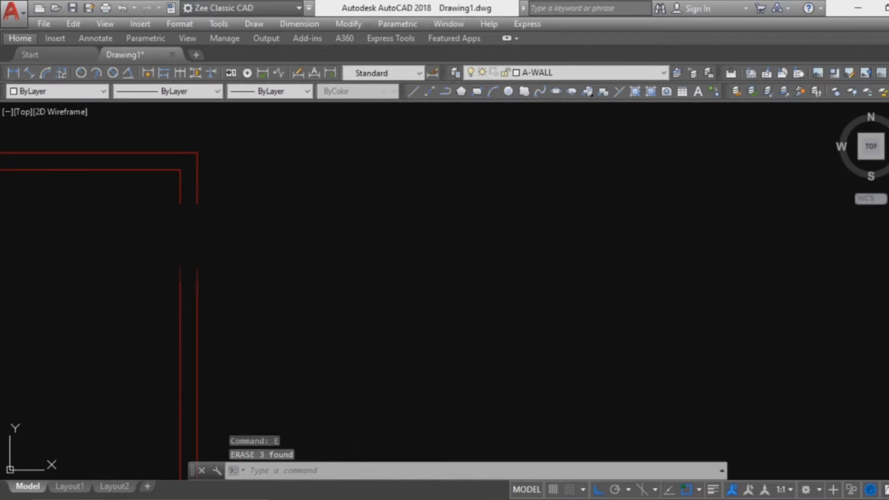
text(rec)
key(Return)
click(342, 202)
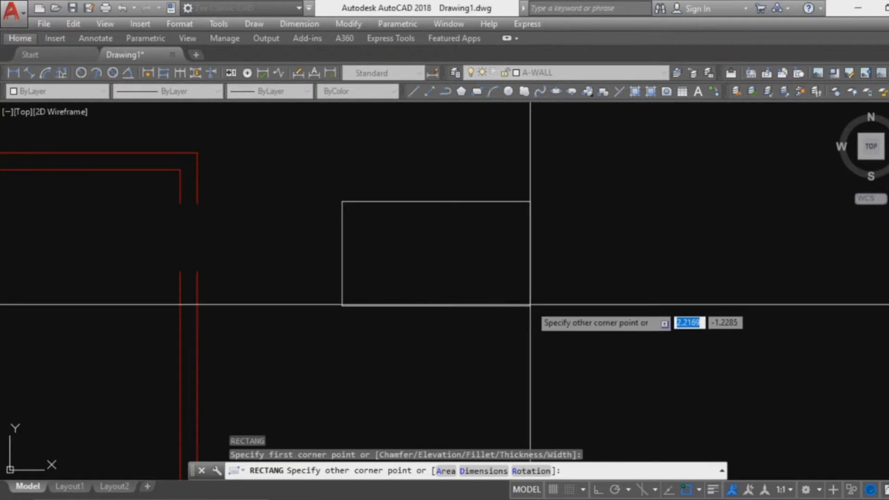
click(591, 292)
Step: Draw two vertical polylines crossing the practice rectangle from above its top edge to below its bottom edge
text(pl)
key(Return)
click(426, 152)
click(478, 345)
key(Return)
key(Return)
click(514, 153)
click(515, 361)
key(Return)
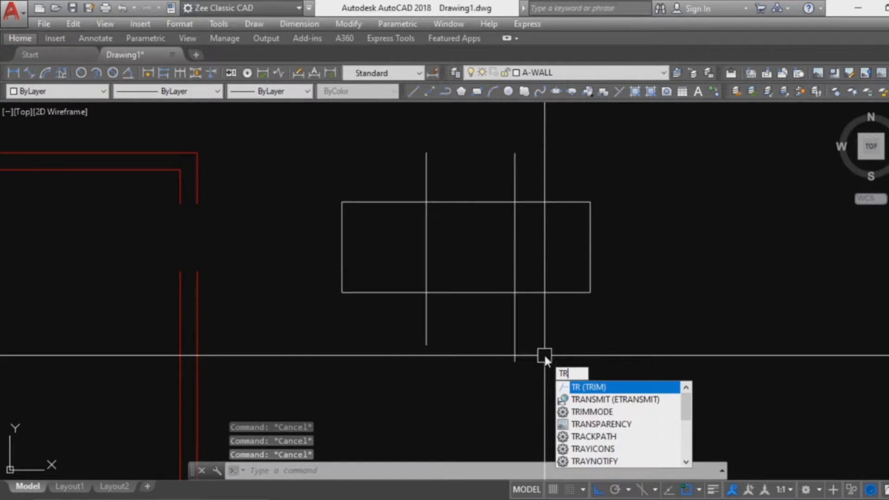
Step: Trim the practice rectangle's top and bottom edges between the two vertical polylines
text(tr)
key(Return)
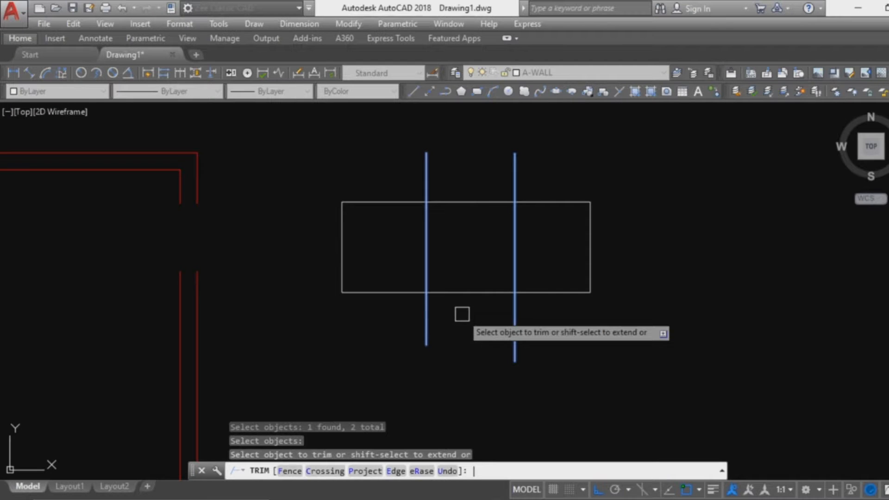
click(469, 295)
key(Escape)
Step: Erase the two vertical polylines used as cutting edges
click(542, 181)
click(363, 159)
text(e)
key(Return)
Step: Erase the two remaining pieces of the practice rectangle
middle_drag(621, 375, 617, 375)
scroll(618, 373, down, 2)
click(645, 363)
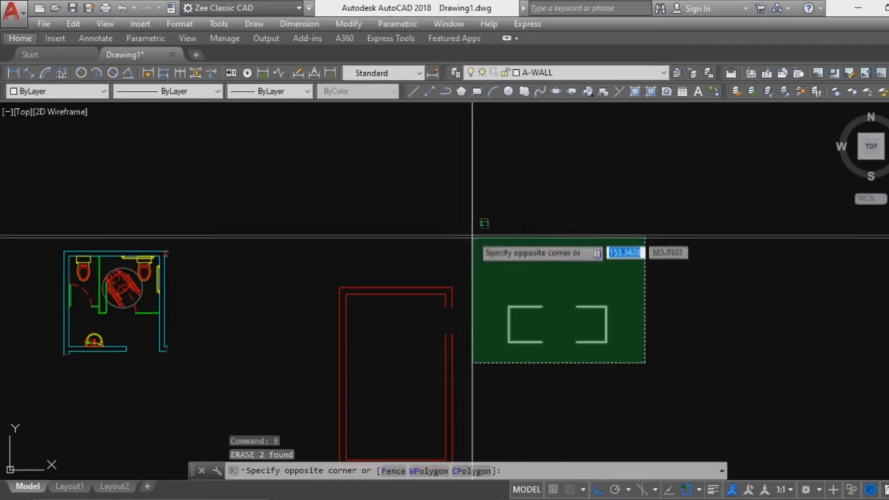
click(508, 264)
key(Return)
scroll(495, 345, up, 4)
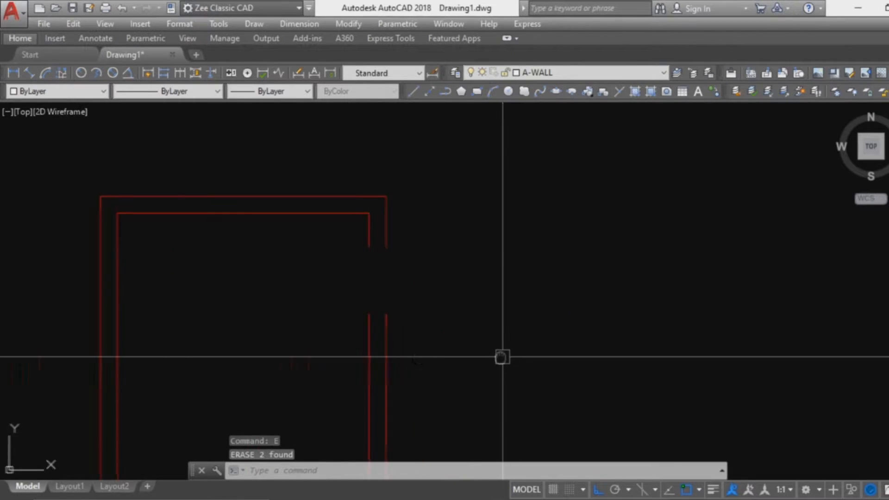
key(Escape)
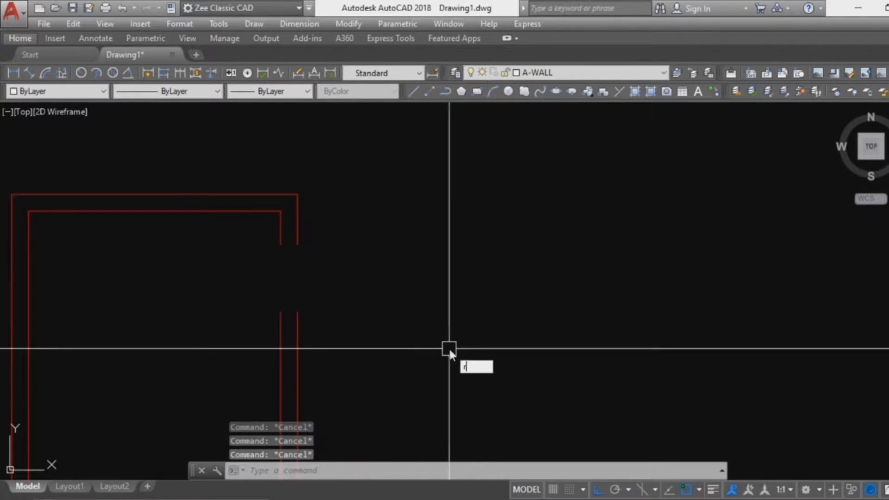
text(rec)
key(Return)
click(465, 214)
key(Escape)
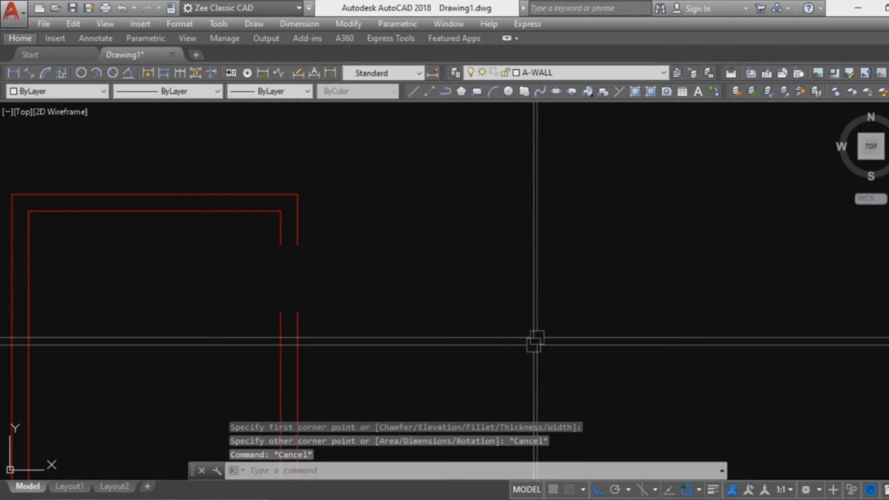
Step: Switch to the P3 drawing and examine its tile patterns, especially the layout of the red basket-weave pattern
click(406, 448)
middle_drag(447, 224, 440, 416)
scroll(397, 343, down, 3)
scroll(396, 344, up, 5)
scroll(482, 395, down, 4)
scroll(510, 422, up, 2)
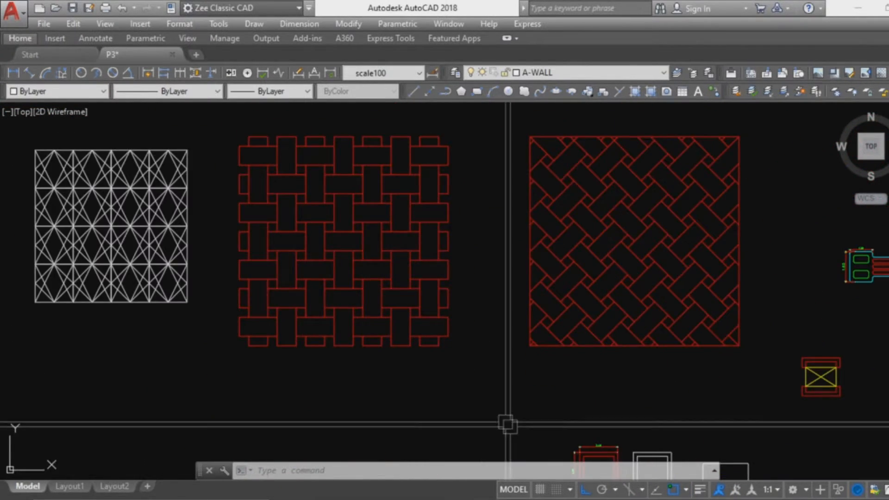
scroll(444, 383, up, 3)
scroll(389, 323, up, 1)
scroll(509, 338, down, 4)
middle_drag(510, 338, 479, 350)
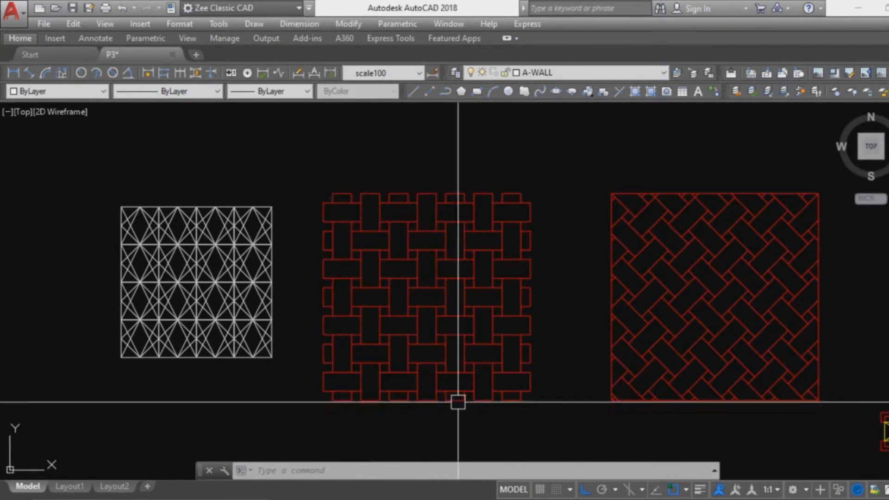
scroll(399, 198, up, 4)
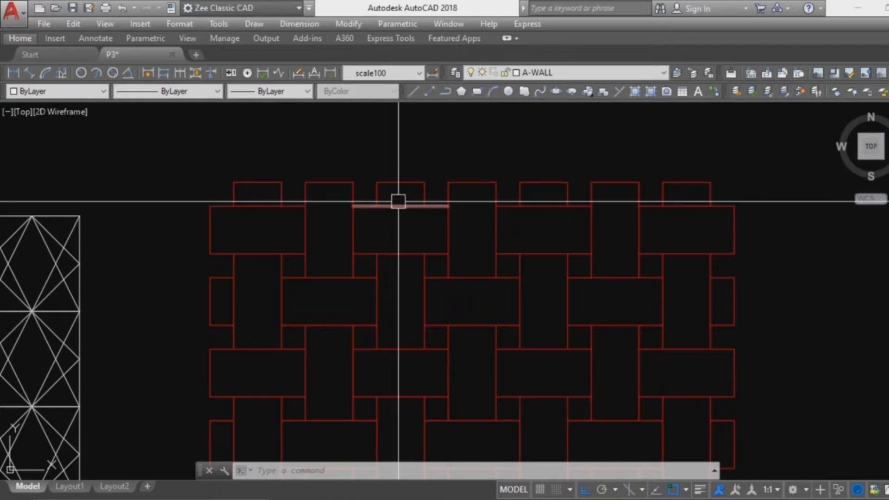
scroll(296, 264, up, 4)
scroll(448, 367, down, 4)
scroll(417, 300, down, 6)
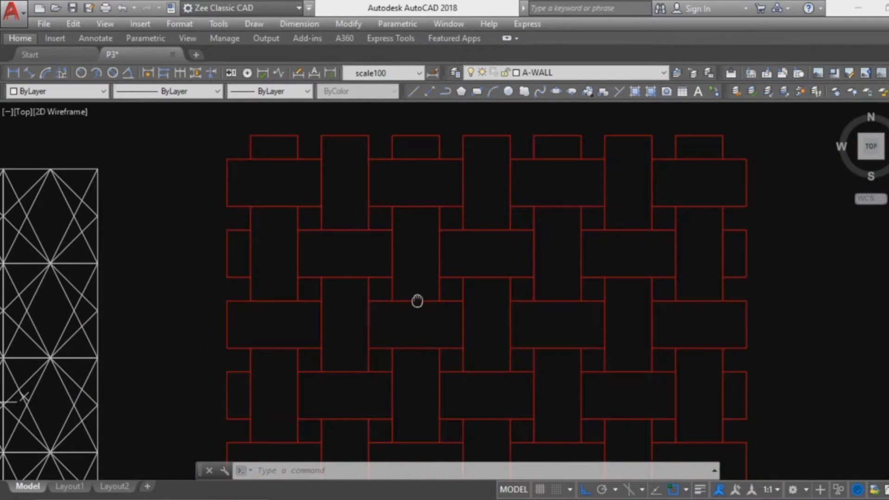
scroll(474, 266, up, 4)
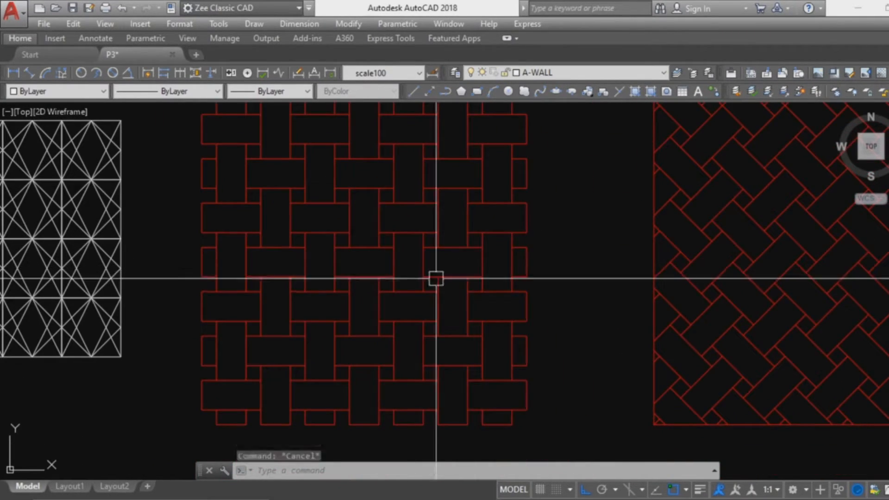
Step: Measure the horizontal offset between the basket-weave pattern's left edge and its first upper tile with a linear dimension
text(li)
key(Return)
scroll(329, 385, down, 3)
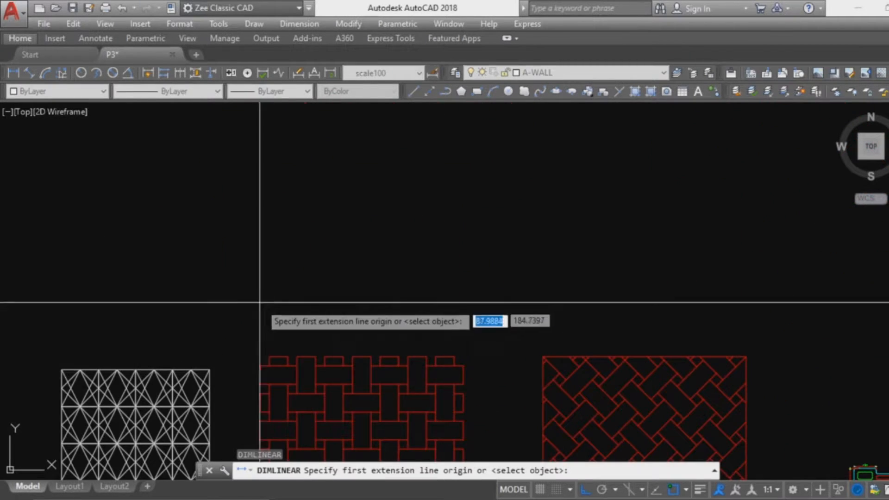
scroll(267, 370, up, 5)
click(250, 355)
click(274, 355)
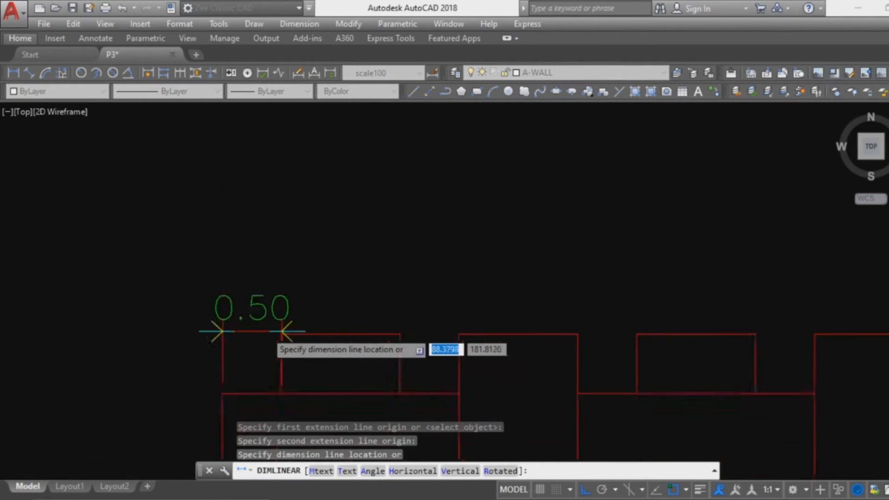
key(Escape)
Step: Measure the width of the first upper tile in the basket-weave pattern with a linear dimension
scroll(305, 326, up, 5)
text(dli)
key(Return)
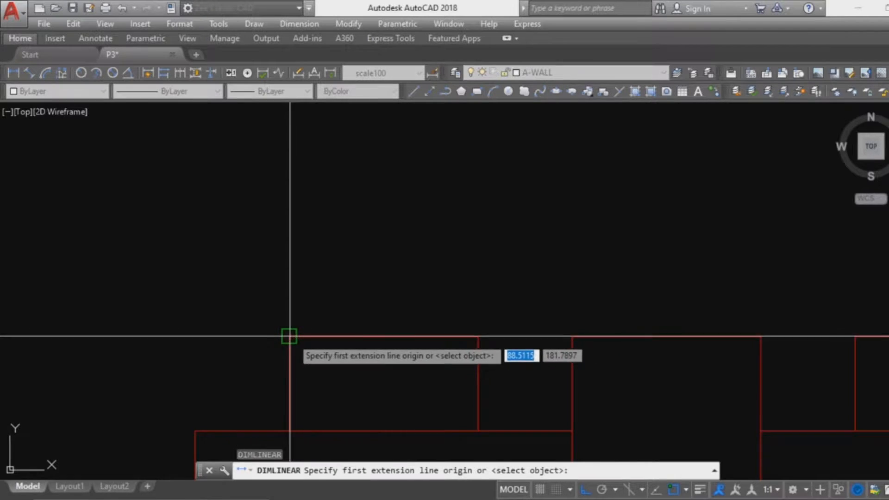
click(290, 337)
click(478, 337)
key(Escape)
key(Escape)
key(Escape)
scroll(463, 269, down, 8)
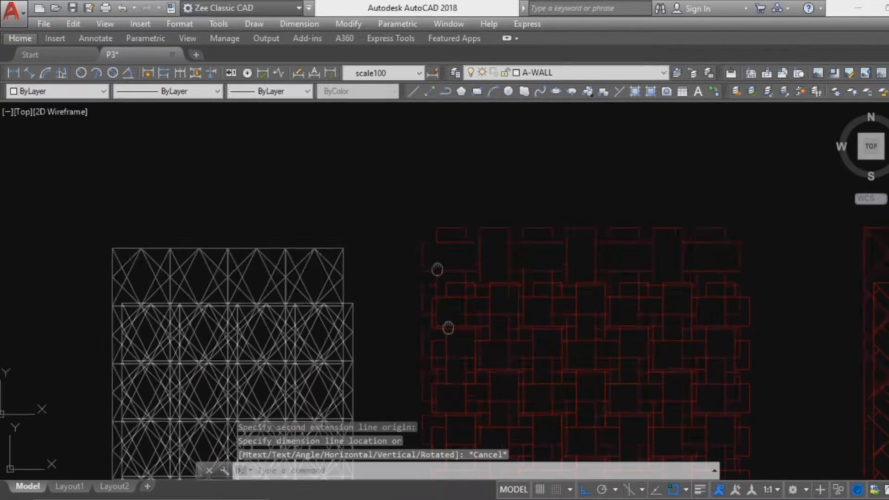
Step: Measure the full height of the basket-weave pattern with a linear dimension along its left side
text(dli)
key(Return)
scroll(440, 264, up, 5)
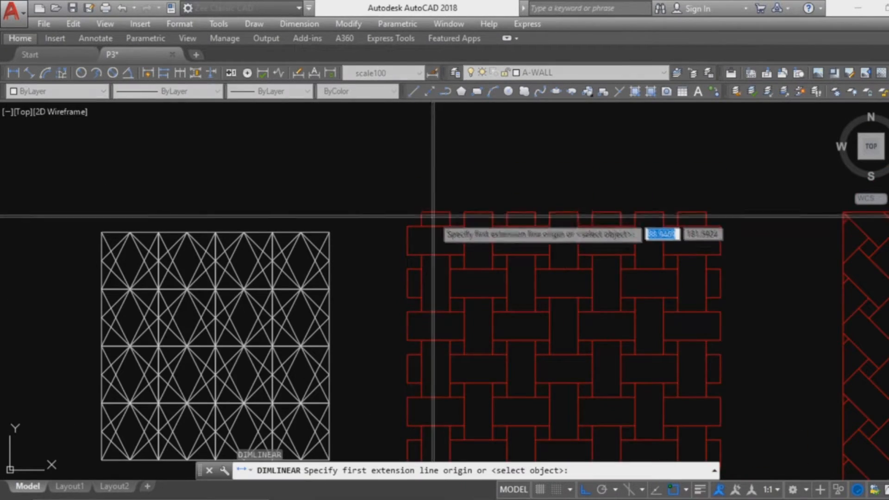
click(437, 235)
scroll(449, 306, down, 5)
scroll(450, 306, up, 5)
click(415, 257)
scroll(377, 289, down, 3)
scroll(376, 289, down, 3)
scroll(376, 289, up, 6)
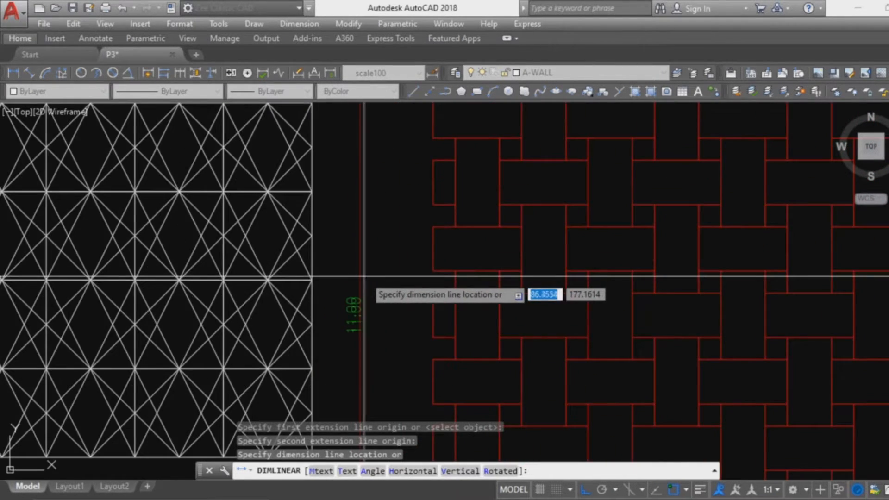
key(Escape)
Step: Draw a rectangle with length 1 and width 11 in the empty area below the tile patterns
scroll(427, 347, down, 5)
middle_drag(277, 376, 327, 280)
scroll(354, 284, up, 3)
scroll(421, 283, up, 4)
key(Escape)
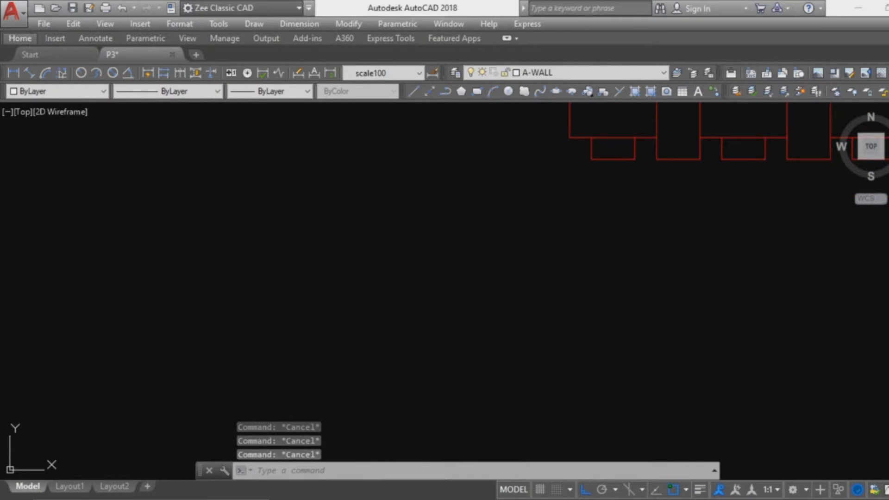
text(rec)
key(Return)
click(355, 204)
text(d)
key(Return)
text(1)
key(Return)
text(11)
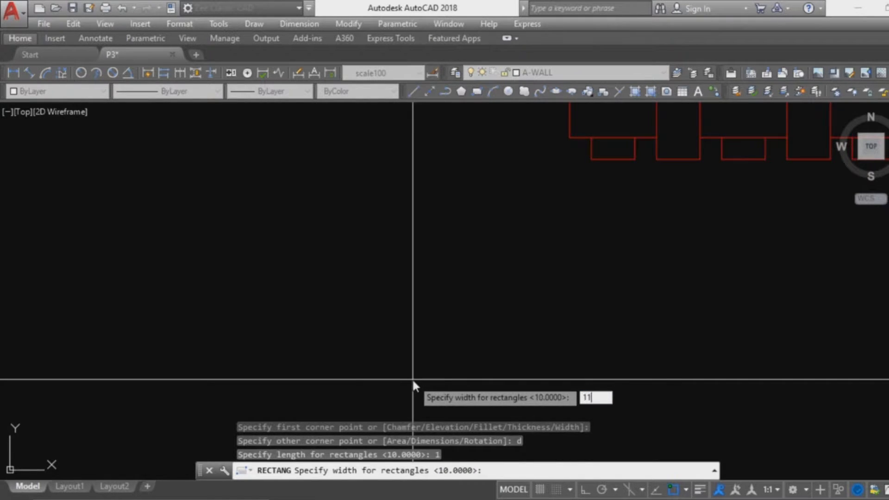
key(Return)
click(417, 363)
scroll(452, 319, down, 3)
scroll(429, 262, up, 4)
key(Escape)
key(Escape)
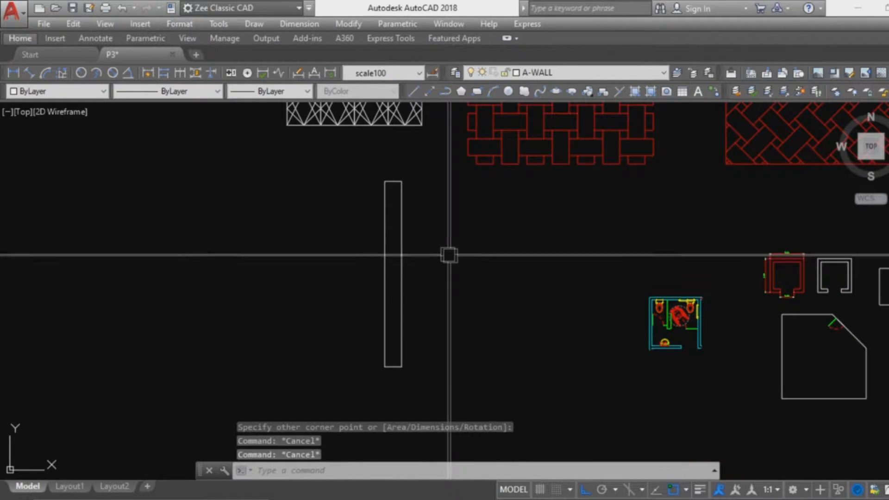
Step: Copy the tall 1 by 11 rectangle a short distance to its right
click(448, 254)
click(366, 227)
scroll(434, 232, up, 2)
middle_drag(432, 231, 407, 237)
scroll(410, 237, up, 2)
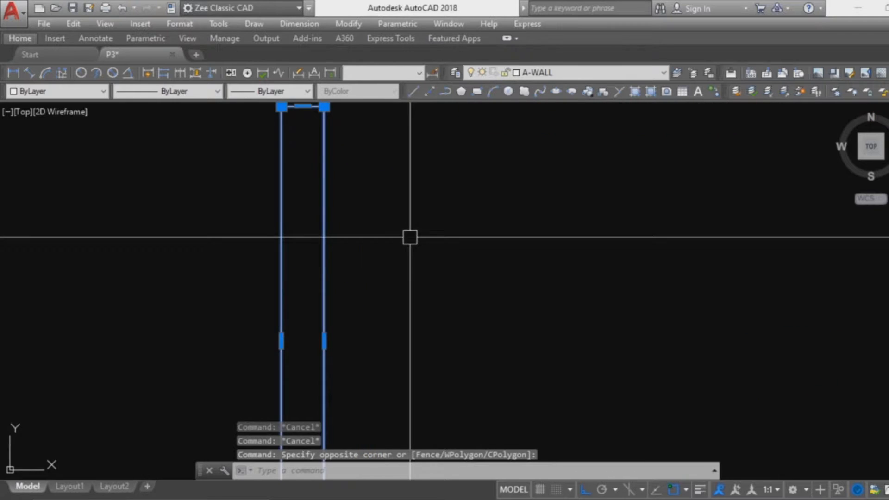
key(Return)
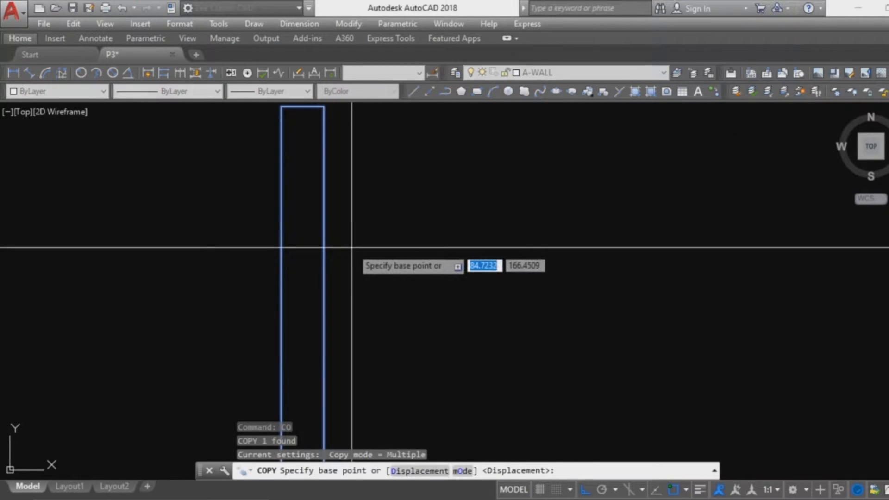
click(352, 247)
click(456, 252)
key(Escape)
scroll(459, 254, down, 4)
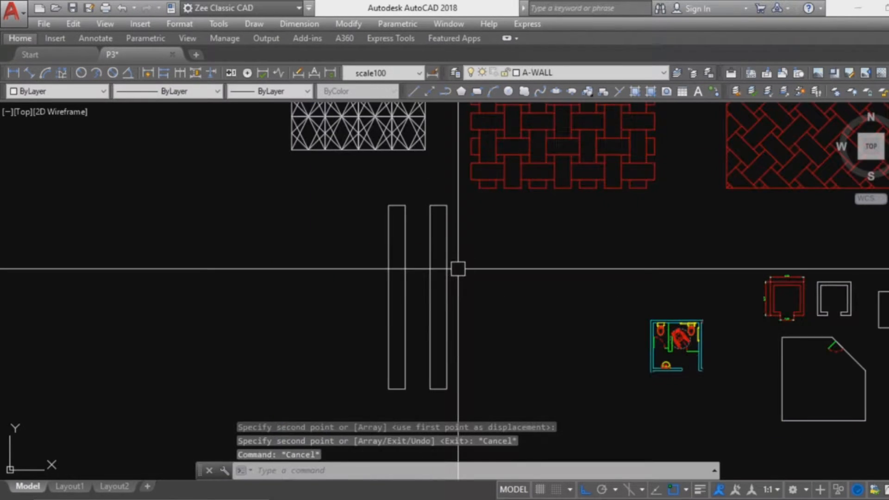
Step: Rotate the copied 1 by 11 rectangle a quarter turn so it lies horizontally
click(472, 293)
click(442, 258)
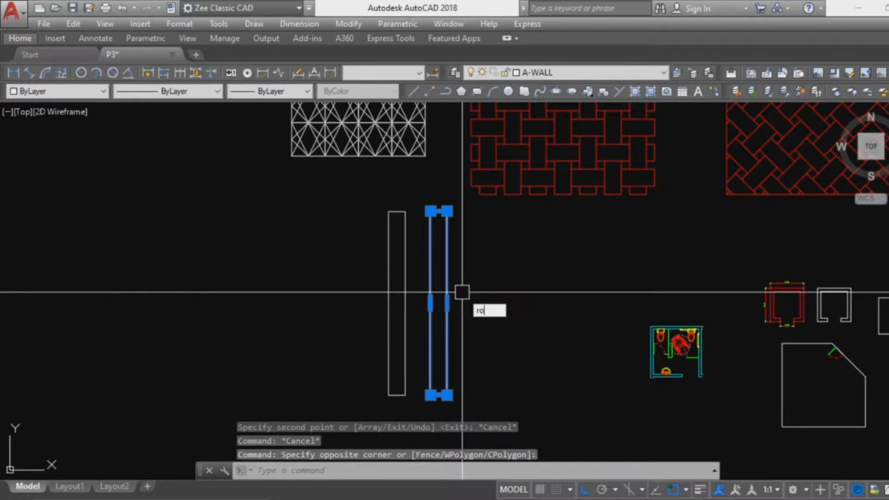
key(Return)
scroll(463, 292, up, 2)
click(464, 291)
click(488, 224)
key(Return)
key(Escape)
Step: Draw construction lines along the left edge and the top edge of the tall rectangle
middle_drag(383, 232, 402, 293)
text(xl)
key(Return)
click(377, 375)
click(381, 194)
key(Return)
key(Return)
click(390, 229)
click(432, 248)
key(Return)
key(Escape)
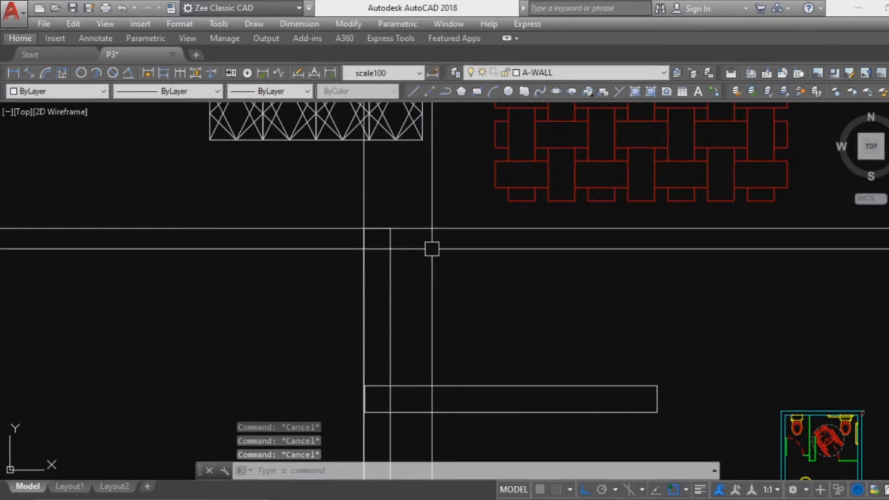
Step: Offset the horizontal construction line 0.5 downward and the vertical one 0.5 to the left
text(o)
key(Return)
text(.5)
key(Return)
click(423, 228)
click(422, 285)
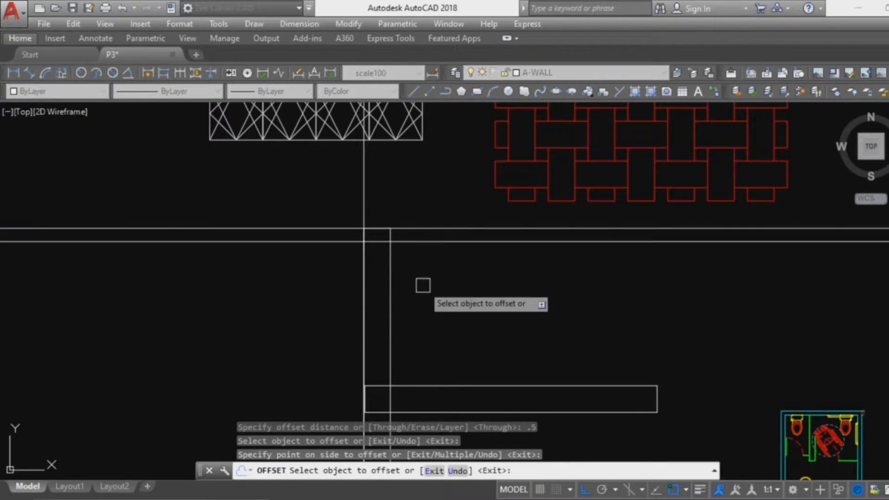
click(363, 217)
click(343, 241)
key(Escape)
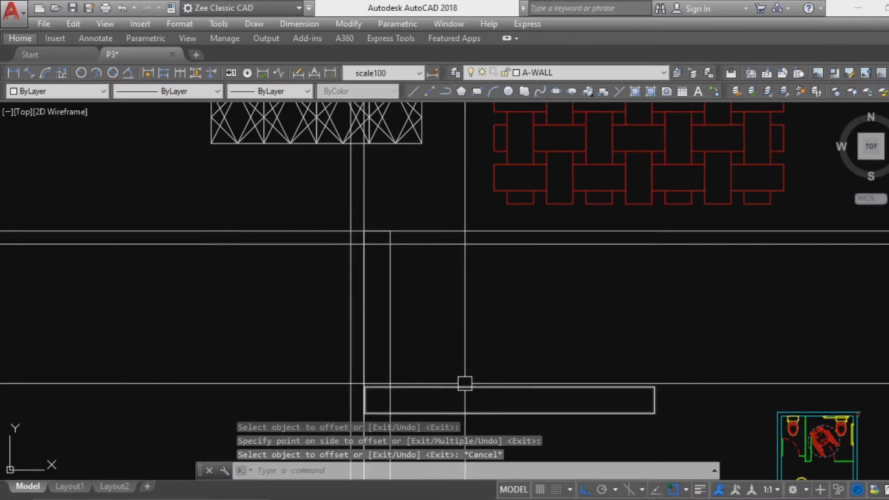
Step: Move the horizontal rectangle by its top-left corner to the intersection of the two offset lines
click(464, 386)
text(m)
key(Return)
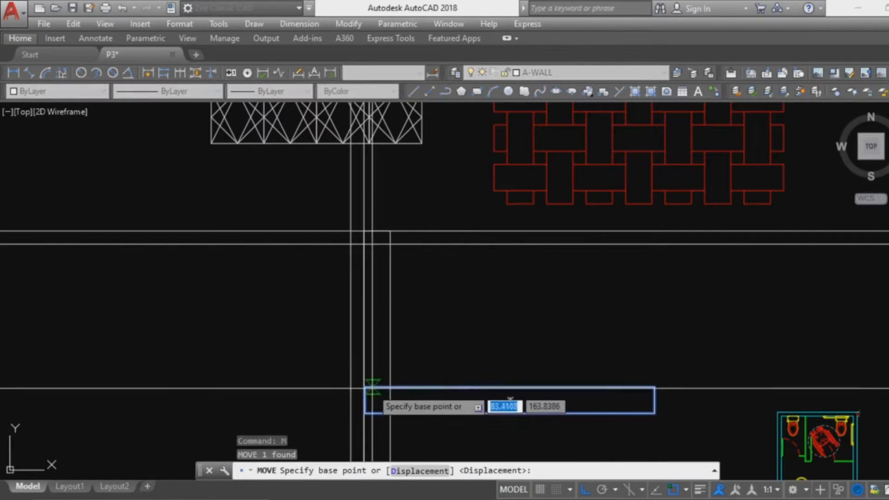
click(365, 386)
scroll(385, 250, up, 4)
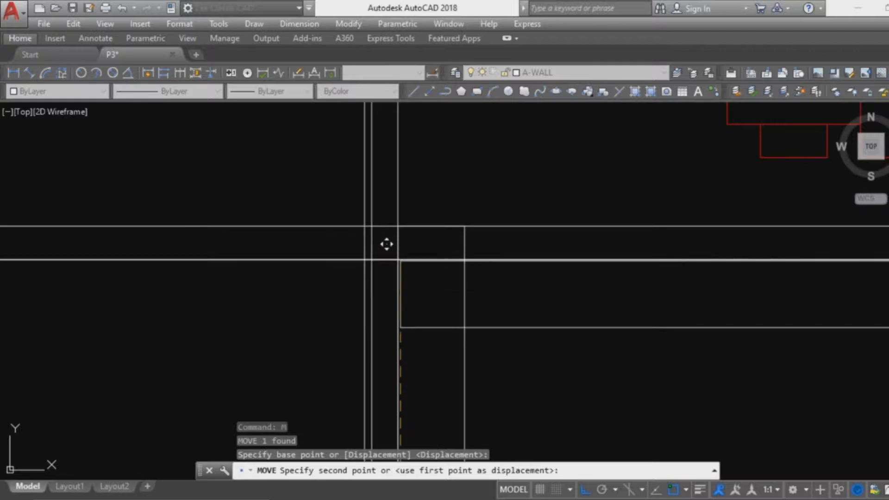
key(Escape)
key(Escape)
scroll(379, 243, down, 4)
scroll(431, 299, up, 1)
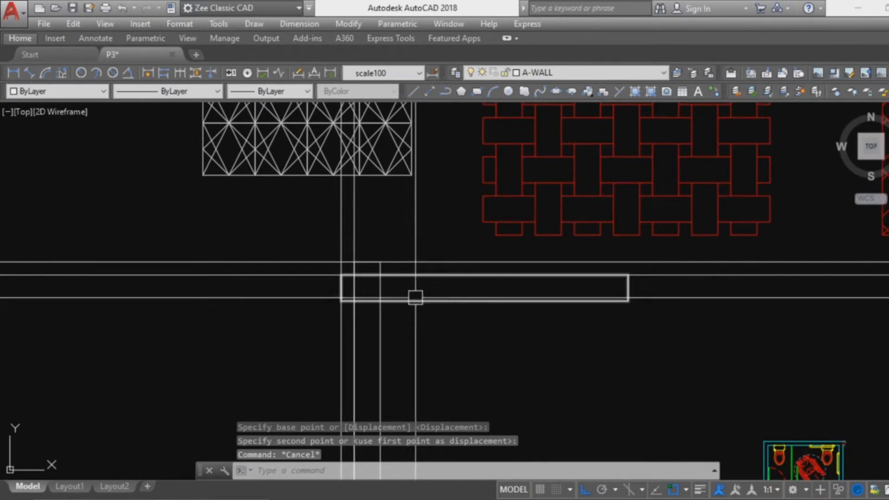
Step: Move the horizontal rectangle a short distance to the right, away from the vertical construction lines
click(431, 299)
text(m)
key(Return)
click(441, 347)
click(510, 376)
key(Escape)
Step: Move the horizontal rectangle back so its top-left corner sits on the intersection of the offset lines
click(516, 367)
click(472, 282)
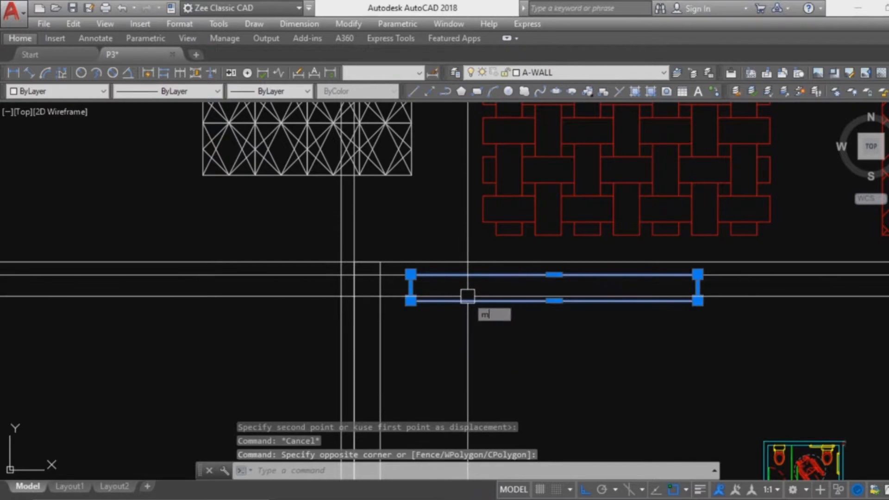
text(m)
key(Return)
scroll(417, 273, up, 5)
click(392, 283)
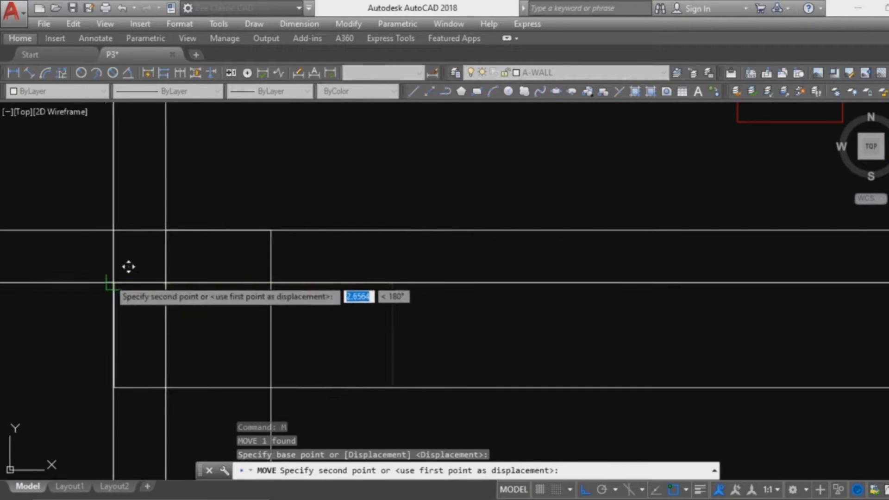
key(Escape)
scroll(292, 265, down, 3)
key(Escape)
Step: Copy the tall rectangle twice to its right with equal gaps, placing the farther copy 3 units away
scroll(292, 265, up, 5)
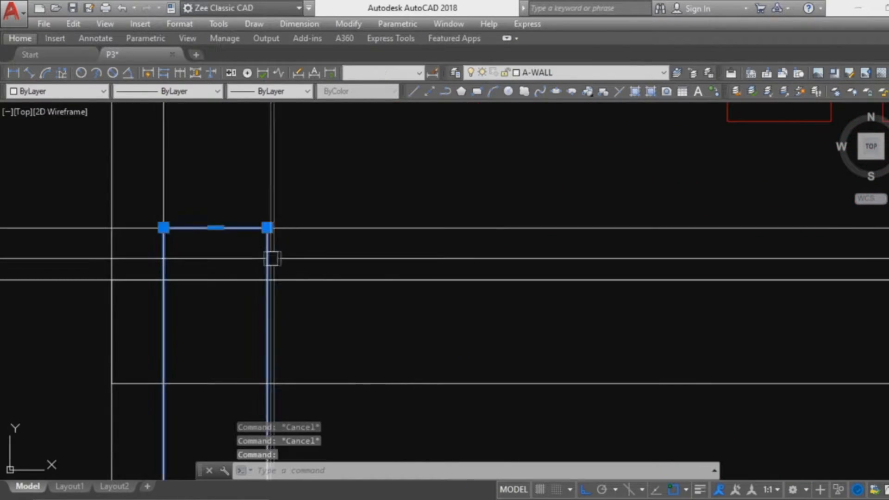
text(co)
key(Return)
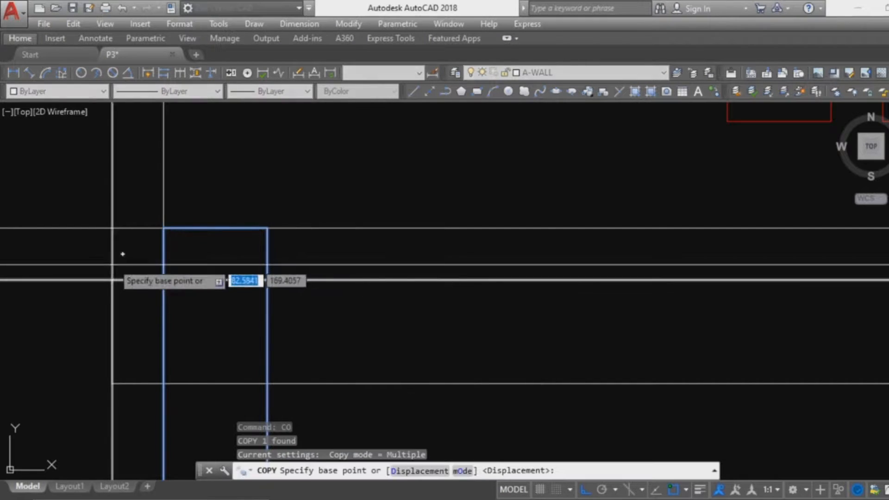
click(112, 227)
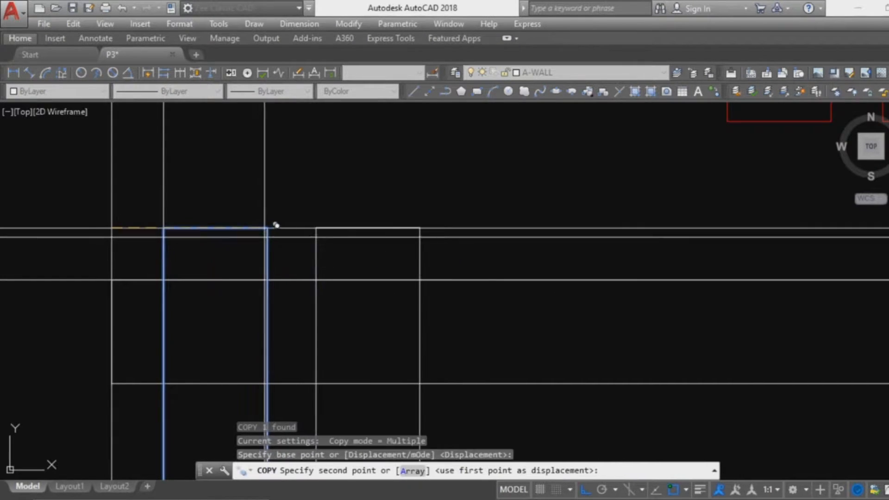
click(440, 222)
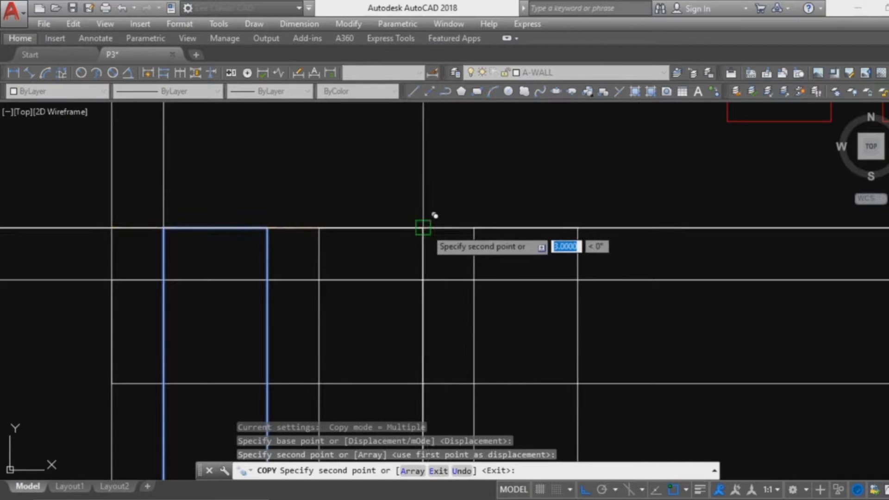
key(Escape)
key(Escape)
key(Escape)
Step: Copy the horizontal rectangle twice downward, leaving the same gap between the strips
scroll(365, 260, down, 3)
click(366, 253)
key(Escape)
click(368, 293)
text(c)
scroll(325, 229, up, 4)
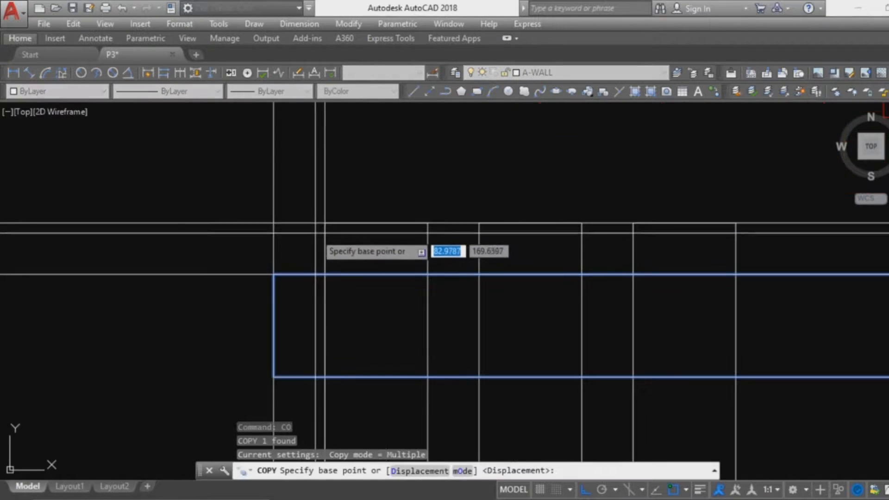
scroll(339, 231, down, 4)
scroll(331, 235, up, 3)
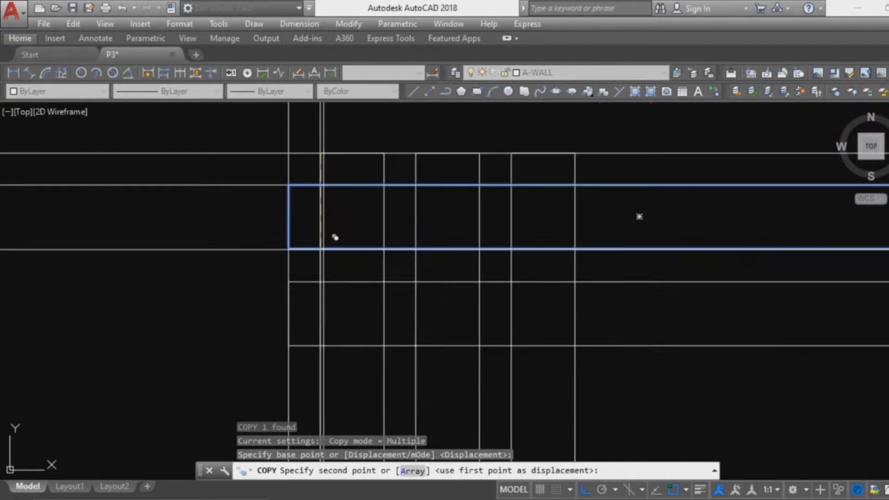
click(331, 310)
click(332, 332)
scroll(331, 331, down, 4)
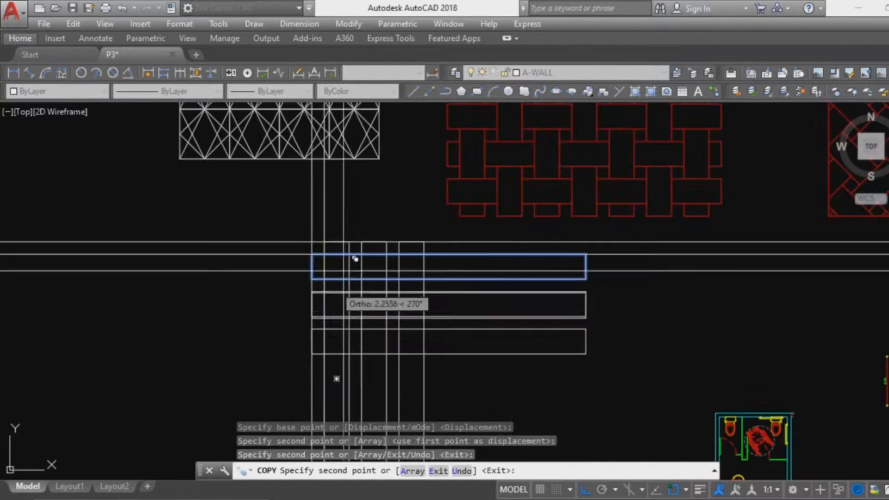
key(Escape)
Step: Erase the construction lines around the crossing strips
click(366, 204)
click(250, 295)
text(e)
key(Return)
click(308, 246)
Step: Examine the red basket-weave pattern to see how its strips pass over and under each other
scroll(362, 258, up, 3)
scroll(362, 258, down, 5)
scroll(447, 348, up, 4)
scroll(463, 380, down, 5)
scroll(465, 302, up, 5)
scroll(502, 371, down, 2)
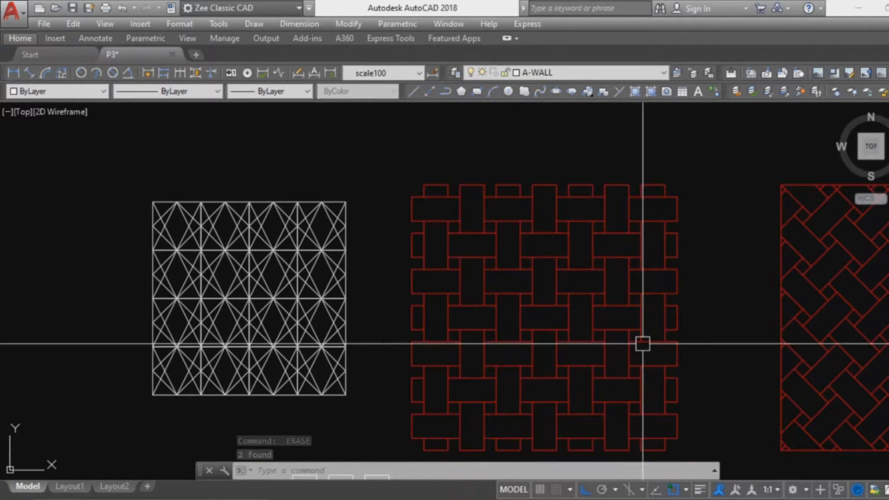
scroll(593, 368, down, 3)
scroll(502, 373, up, 5)
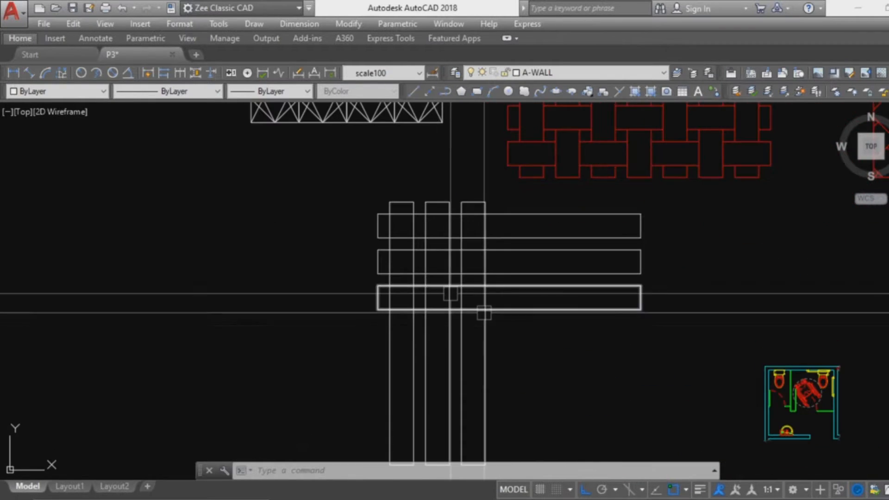
text(tr)
key(Return)
click(512, 361)
click(349, 193)
key(Return)
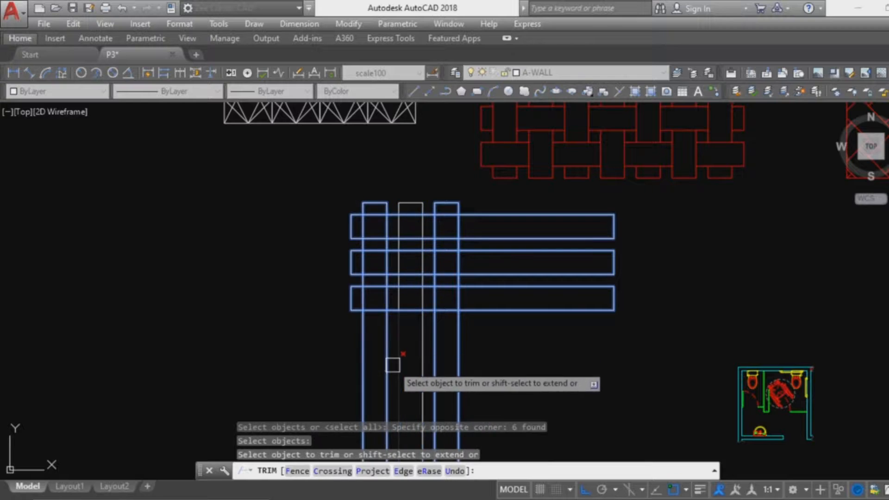
key(Escape)
click(528, 383)
click(359, 197)
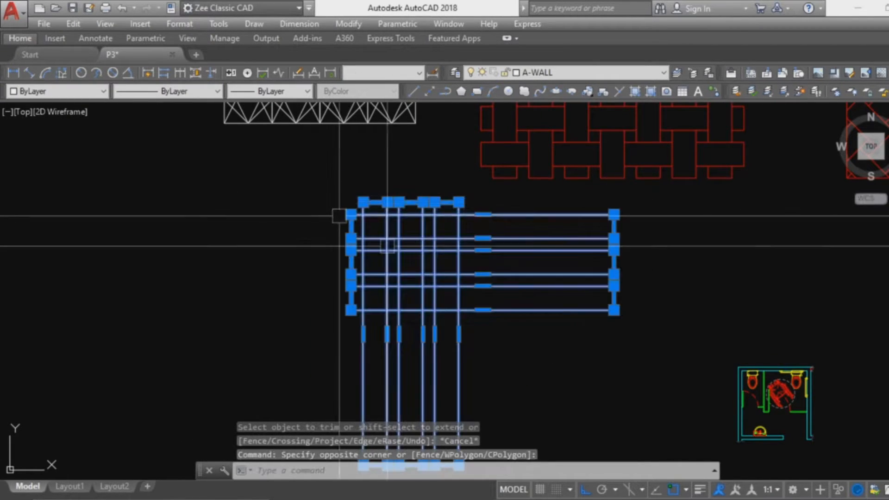
key(Escape)
key(Escape)
key(Escape)
Step: Use all six rectangles as cutting edges and trim the first vertical strip's edges inside the top horizontal strip
click(524, 367)
click(339, 203)
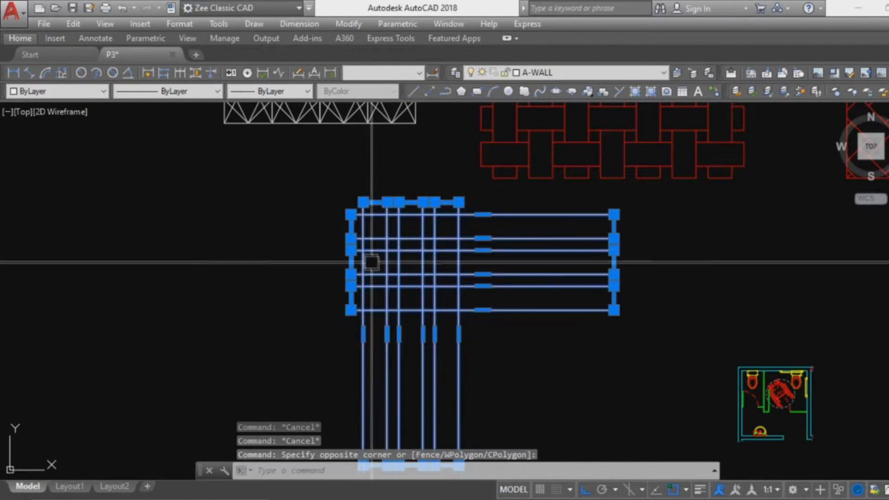
text(tr)
key(Return)
scroll(421, 340, down, 8)
scroll(471, 296, up, 6)
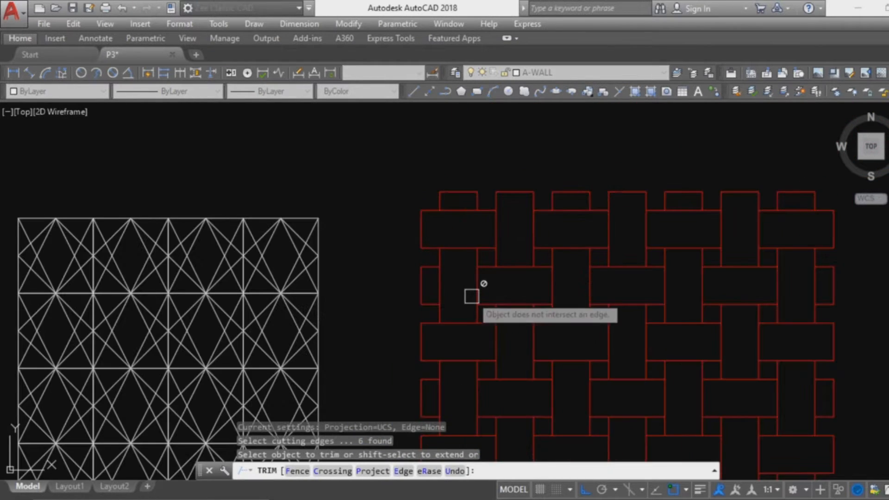
scroll(381, 285, down, 6)
scroll(378, 294, up, 9)
scroll(379, 296, down, 9)
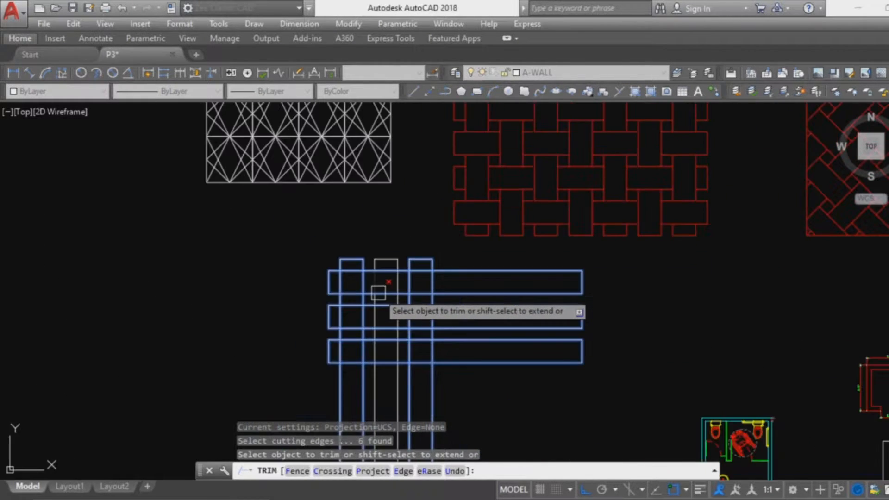
scroll(377, 294, up, 6)
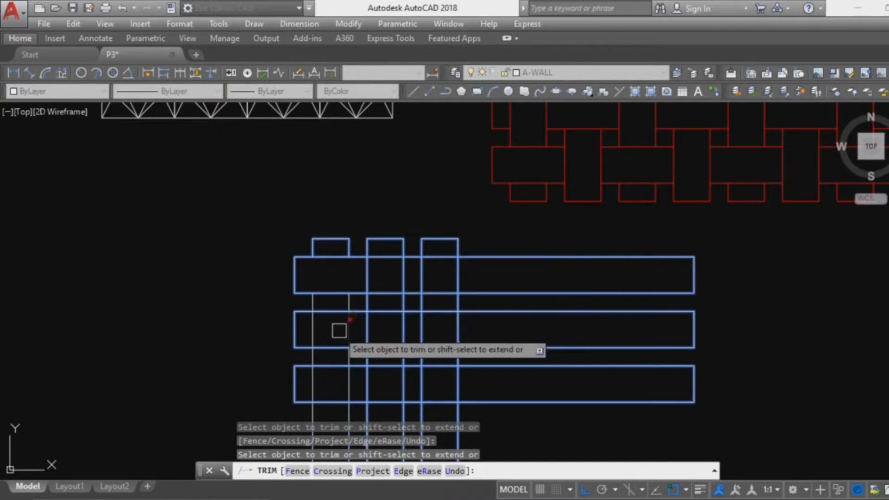
Step: Trim the top horizontal strip's edges inside the middle vertical strip, and the third vertical strip's edges inside the top horizontal strip
scroll(339, 330, up, 2)
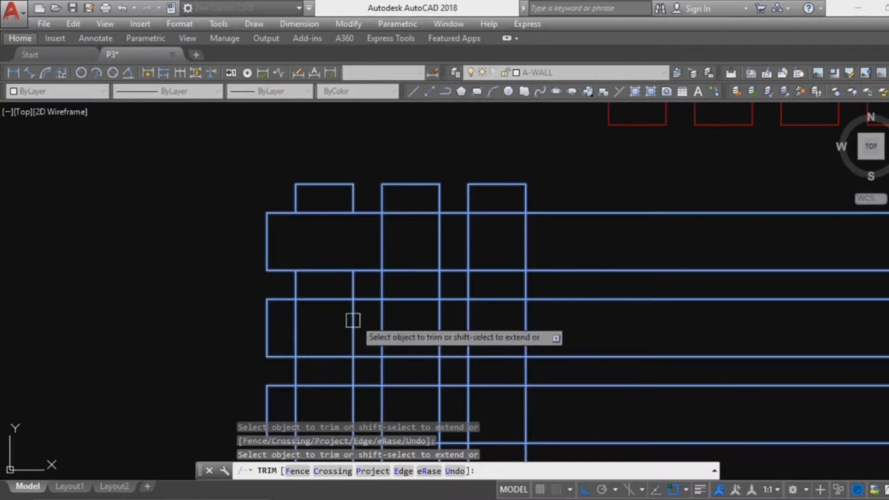
click(412, 213)
click(413, 270)
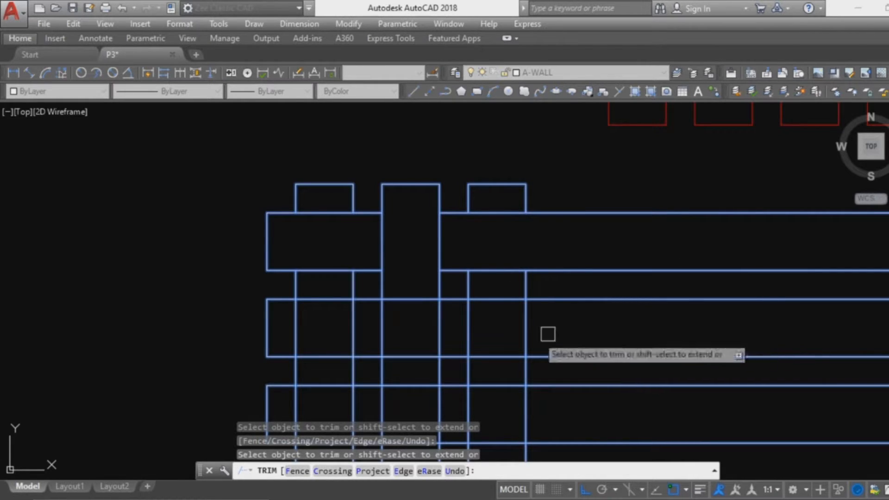
middle_drag(337, 332, 372, 272)
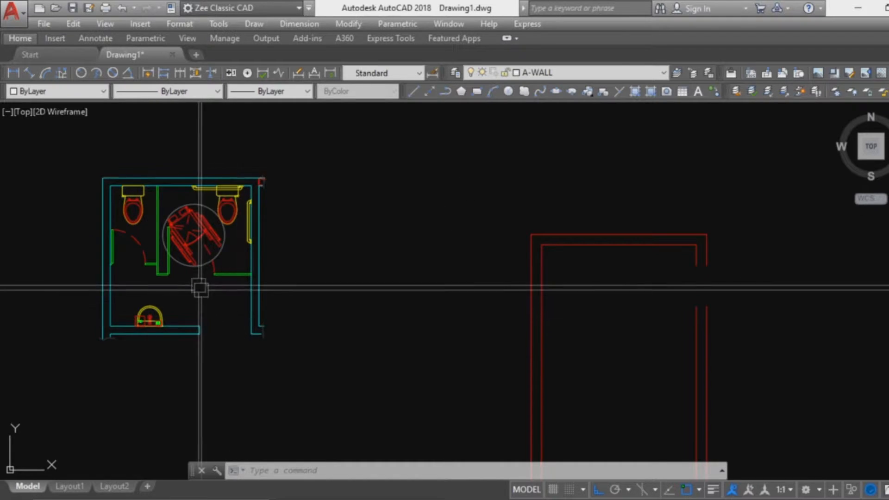
scroll(158, 218, up, 6)
scroll(426, 302, down, 6)
click(362, 292)
scroll(363, 296, up, 4)
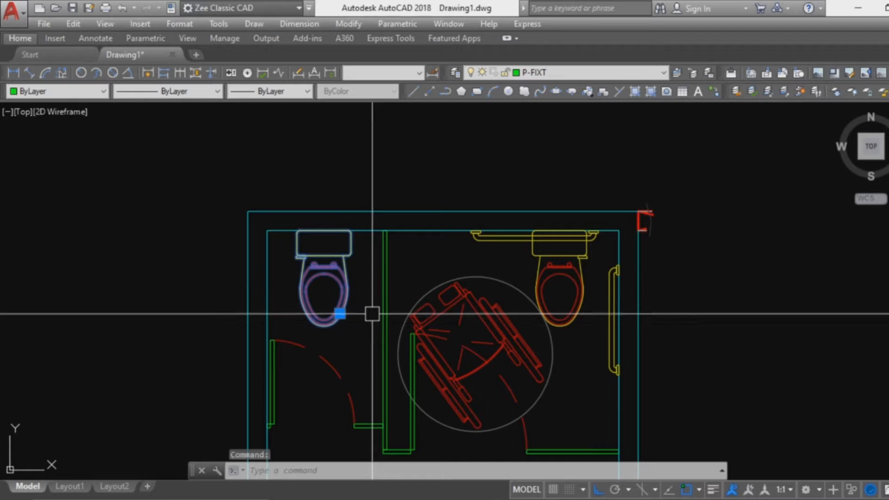
text(m)
key(Return)
click(330, 277)
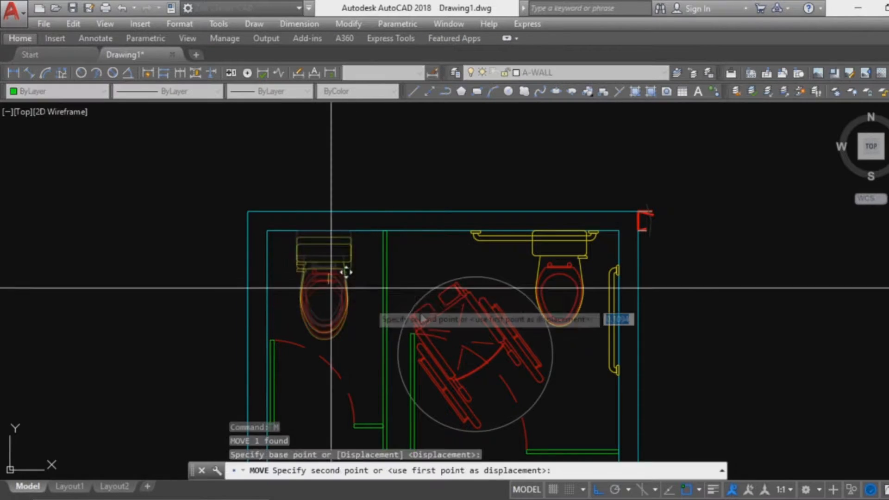
middle_drag(818, 313, 218, 281)
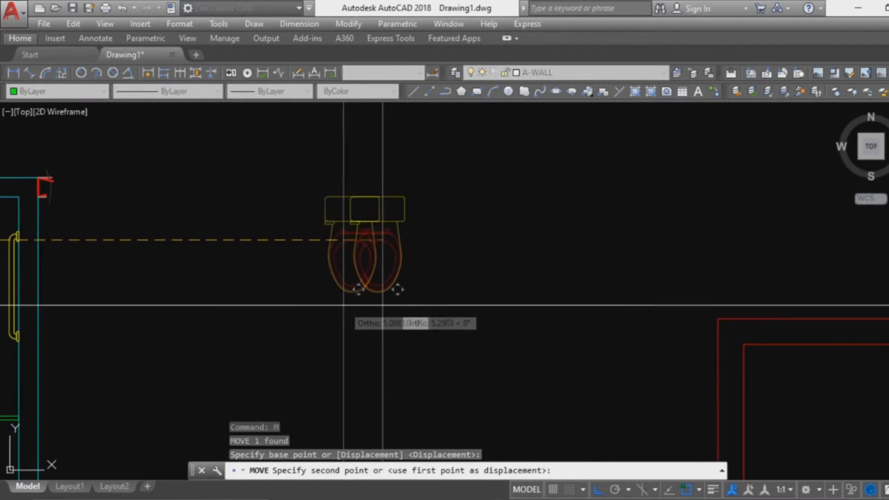
middle_drag(343, 306, 824, 314)
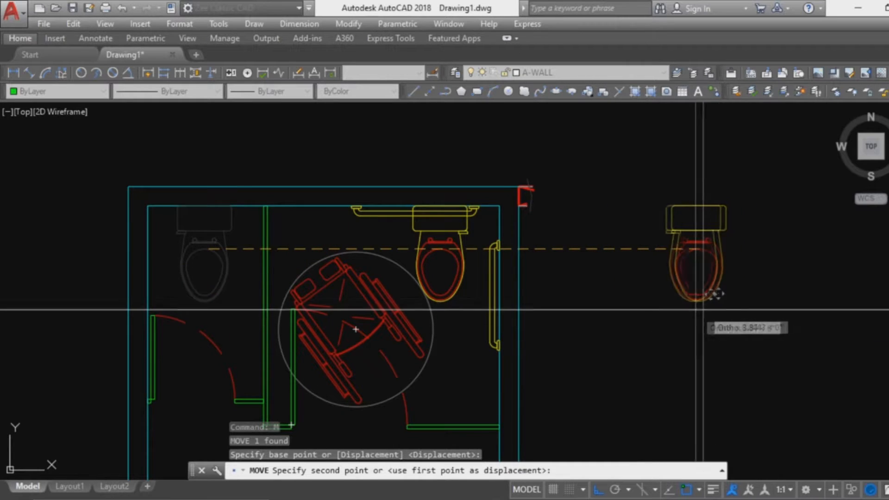
scroll(280, 157, down, 4)
scroll(285, 215, up, 4)
key(Escape)
Step: Copy the toilet from the restroom's first stall into the red room, with its tank against the inner upper wall
text(co)
key(Return)
scroll(220, 135, up, 4)
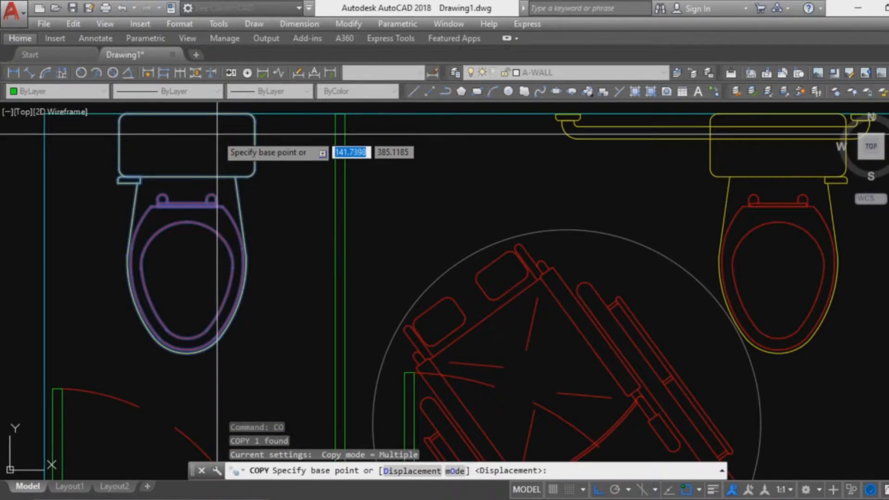
click(186, 145)
scroll(260, 194, down, 5)
scroll(556, 194, up, 6)
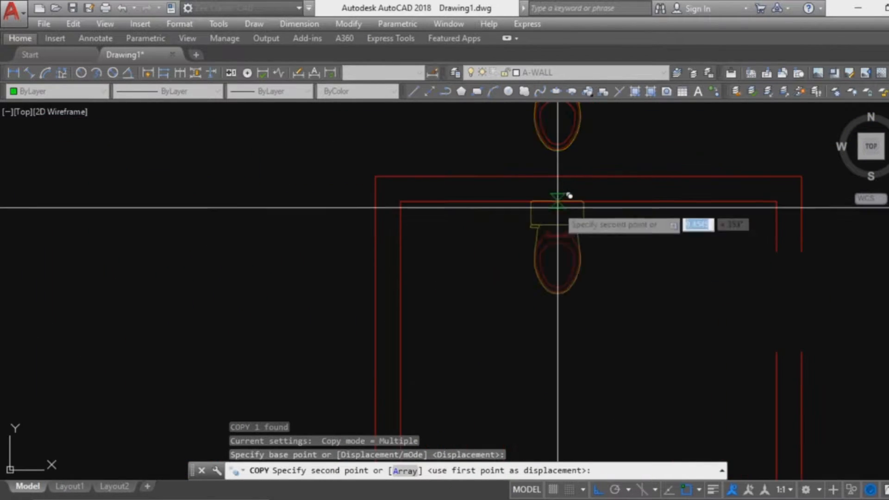
click(483, 202)
scroll(566, 274, down, 5)
key(Escape)
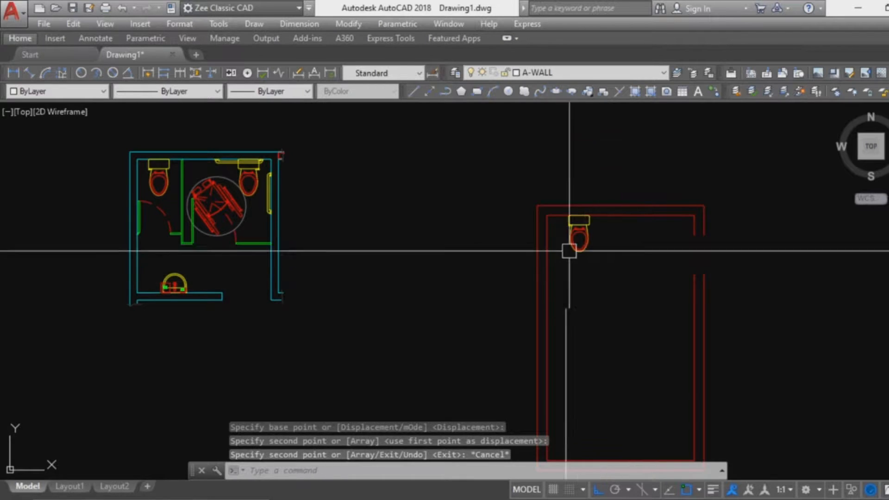
scroll(569, 251, up, 5)
click(580, 237)
middle_drag(621, 254, 468, 240)
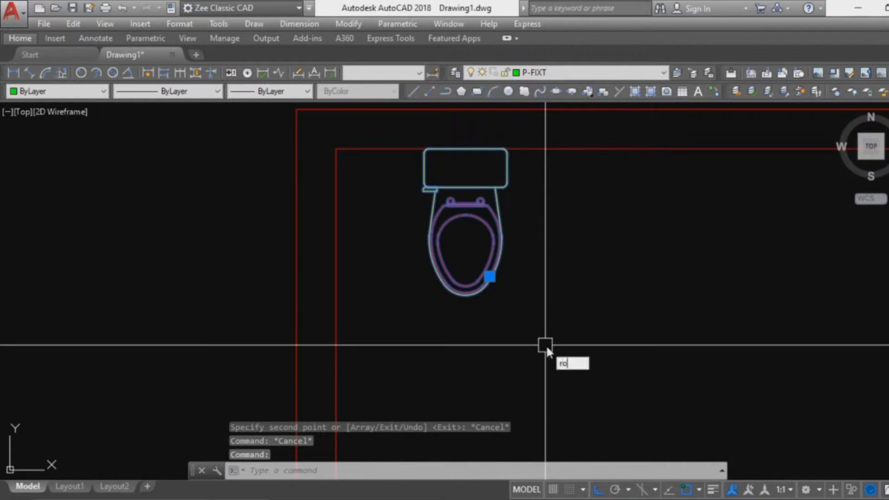
key(Return)
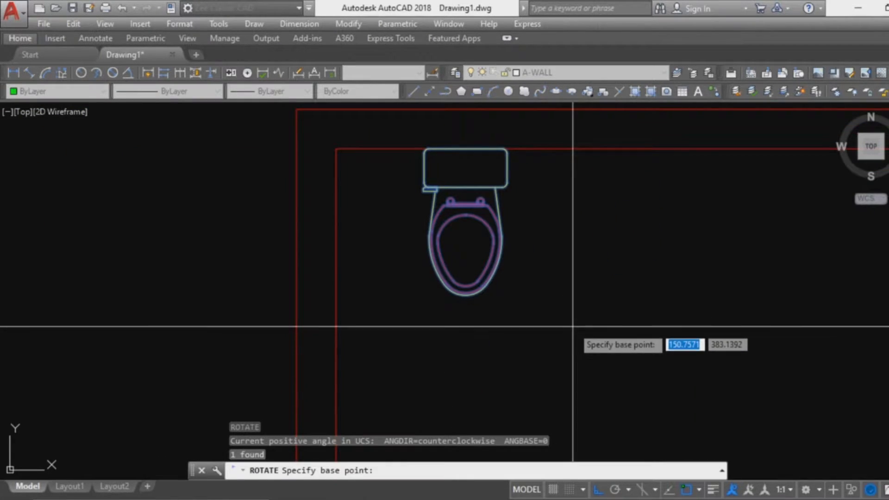
click(573, 327)
scroll(587, 234, down, 4)
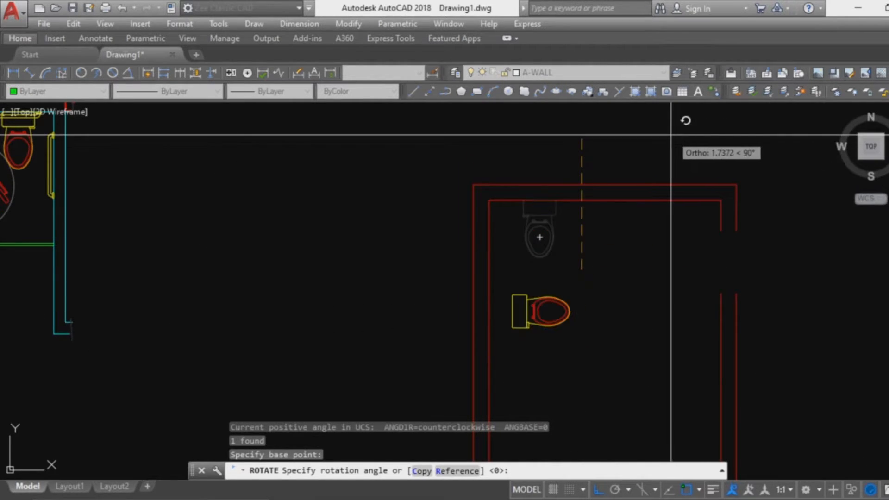
key(Escape)
key(Escape)
scroll(596, 278, down, 4)
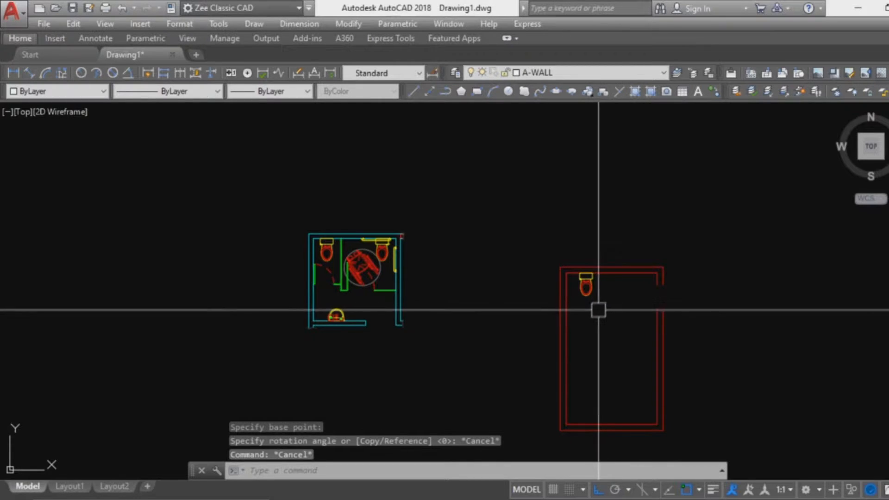
Step: Scale the toilet in the red room by a factor of 2 about a point beside its bowl
scroll(598, 310, up, 4)
scroll(597, 301, up, 4)
key(Escape)
key(Escape)
click(547, 265)
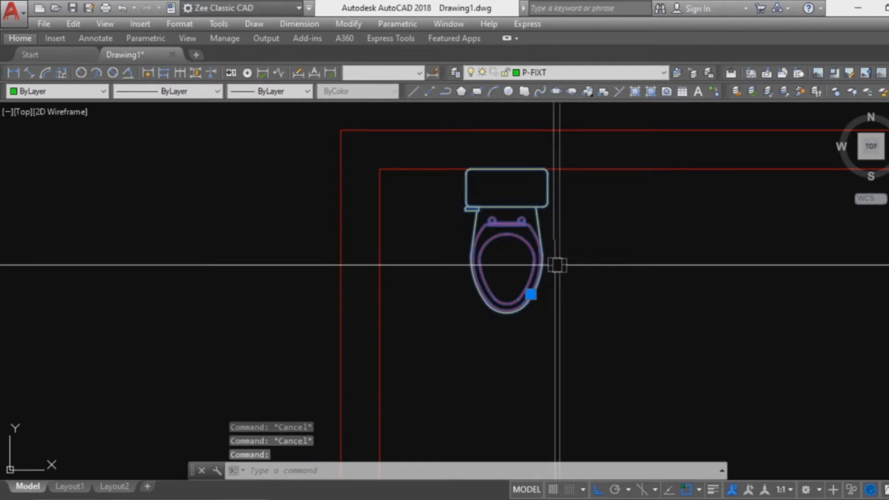
key(Return)
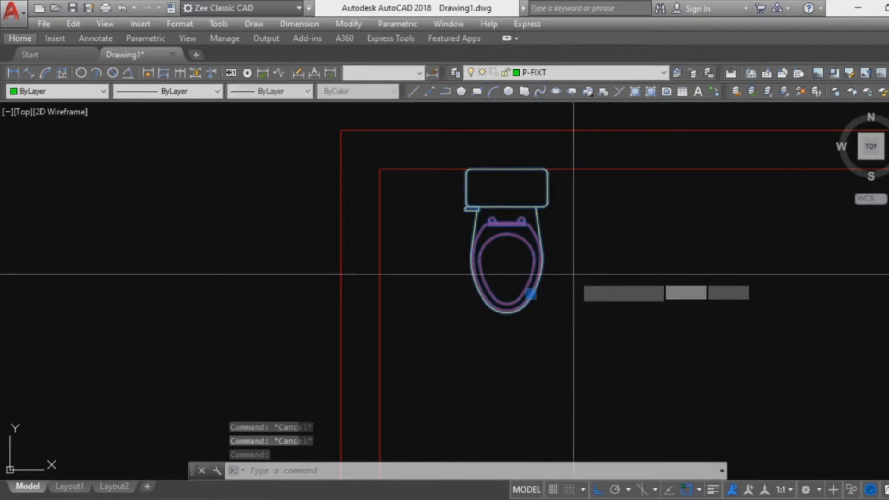
click(576, 287)
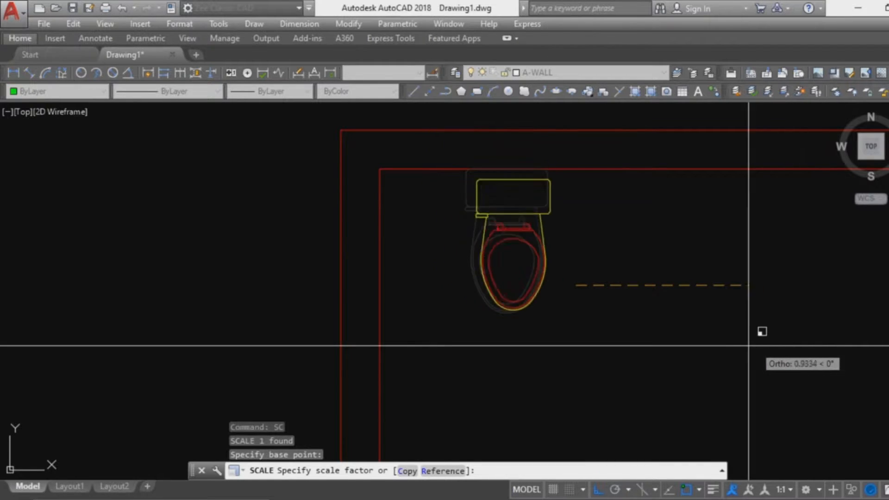
text(2)
key(Return)
scroll(479, 321, down, 2)
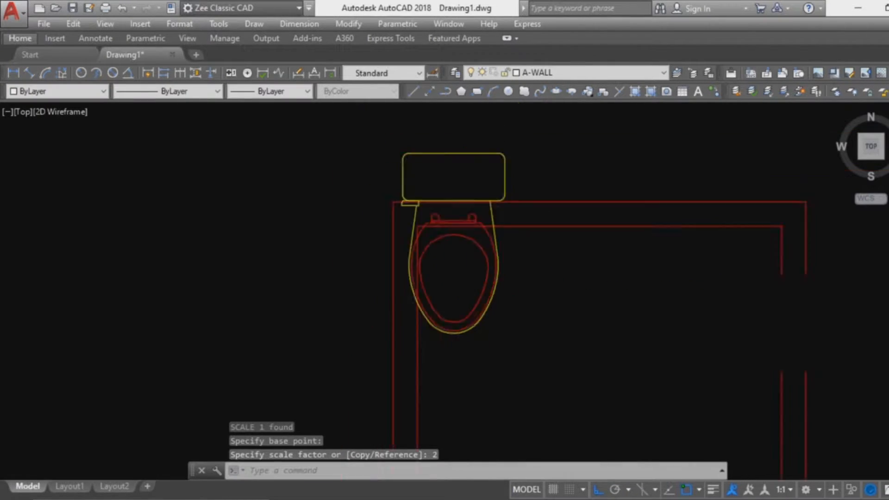
Step: Move the enlarged toilet by the top of its tank so that it sits against the inner upper wall
middle_drag(488, 266, 482, 300)
key(Escape)
click(483, 299)
text(m)
key(Return)
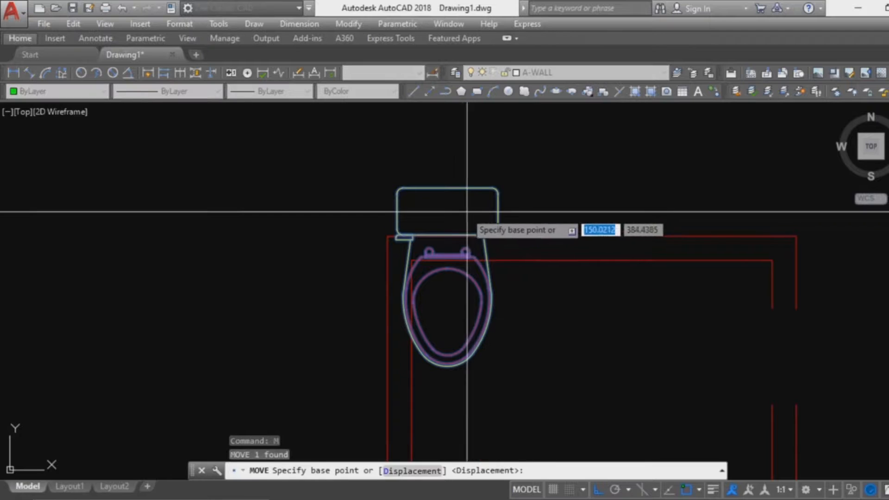
click(454, 192)
click(527, 261)
scroll(521, 238, down, 2)
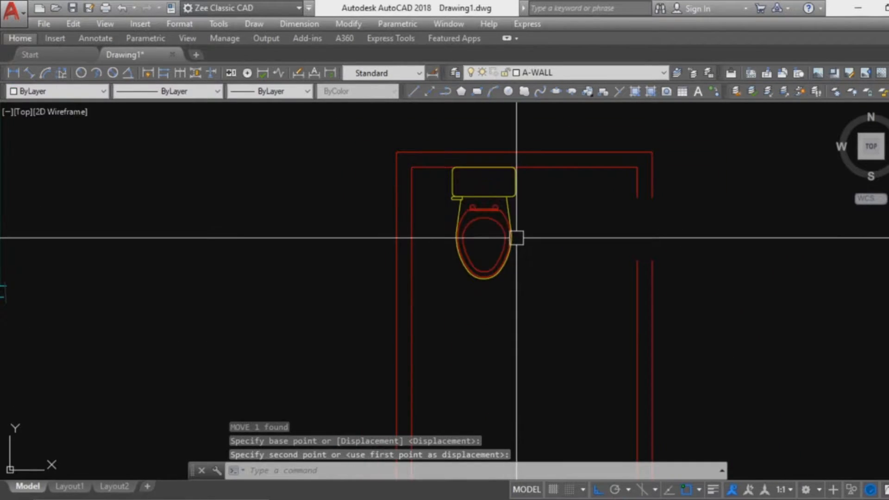
Step: Undo the toilet's move and scaling
key(ctrl+z)
key(ctrl+z)
key(ctrl+z)
scroll(524, 257, down, 5)
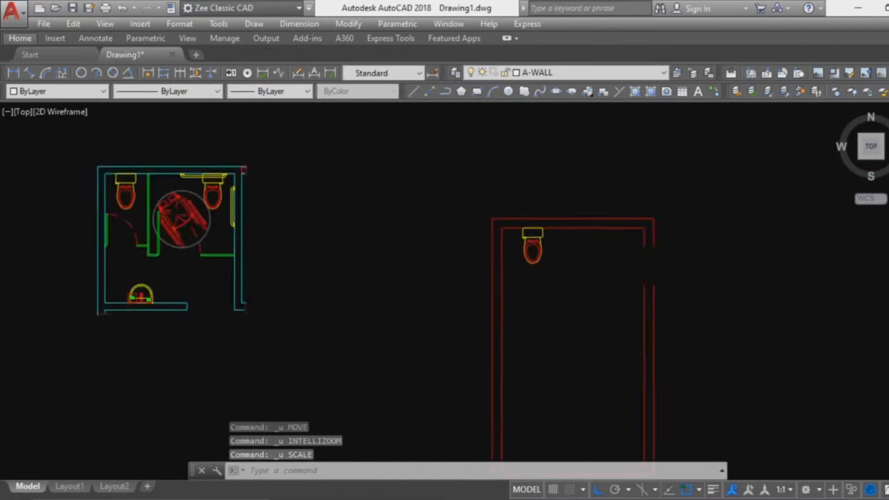
scroll(528, 261, up, 3)
scroll(488, 301, down, 4)
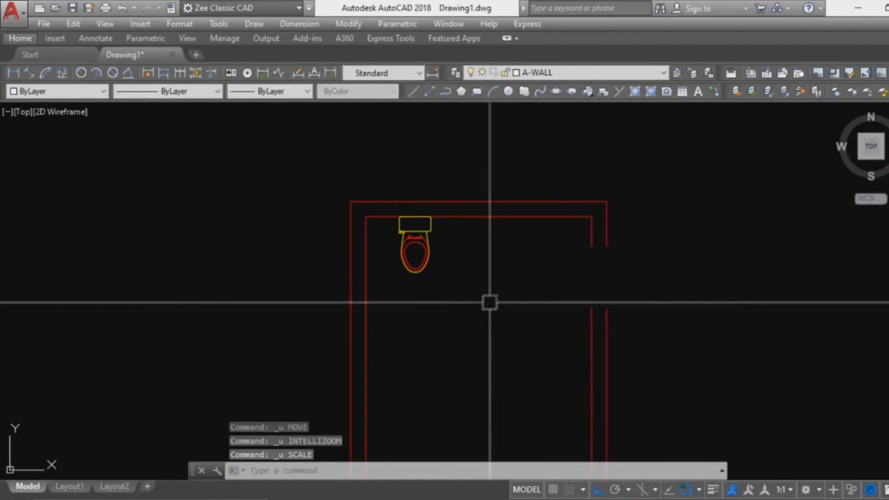
scroll(440, 277, up, 4)
scroll(448, 264, down, 3)
scroll(451, 304, up, 3)
Step: Draw a vertical construction line through the midpoint of the red room's inner upper wall
key(Escape)
key(Escape)
key(Escape)
text(xk)
key(Return)
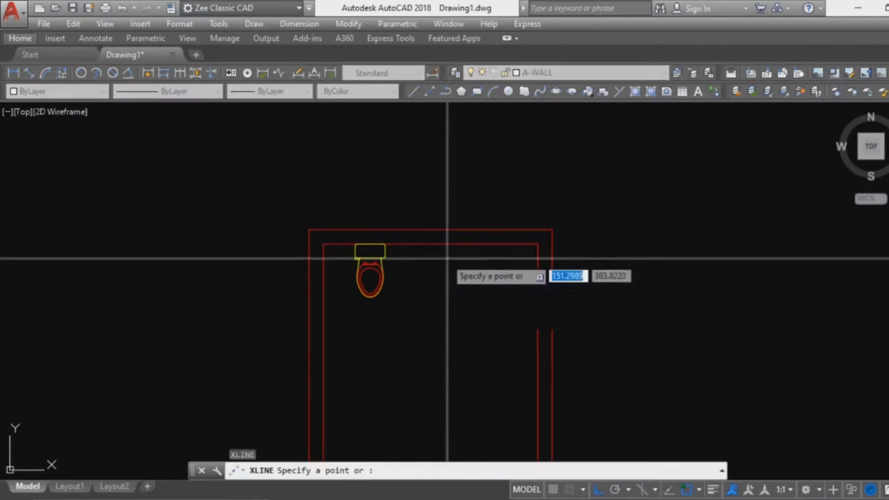
click(430, 244)
click(472, 188)
scroll(455, 213, up, 2)
key(Escape)
key(Escape)
Step: Offset the vertical construction line by 0.6 to both sides
text(o)
key(Return)
text(.6)
key(Return)
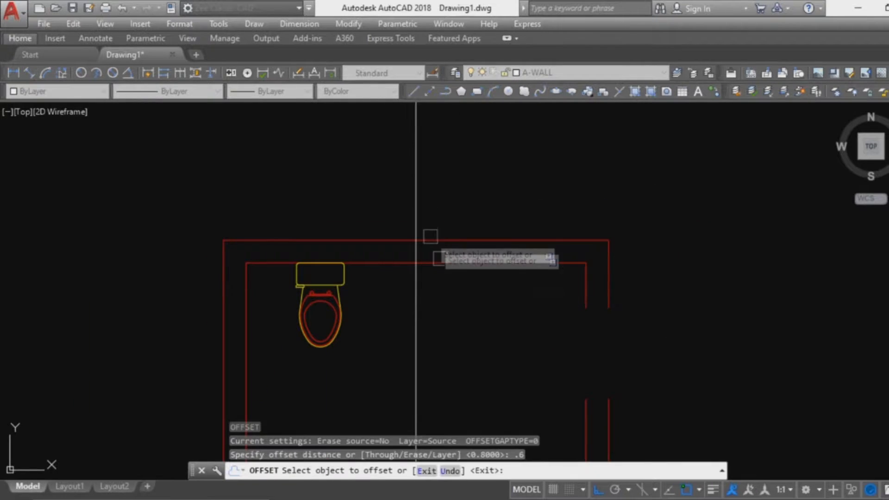
click(416, 213)
click(375, 220)
click(417, 222)
click(496, 245)
middle_drag(469, 287, 469, 297)
scroll(461, 318, up, 4)
key(Escape)
key(Escape)
key(Escape)
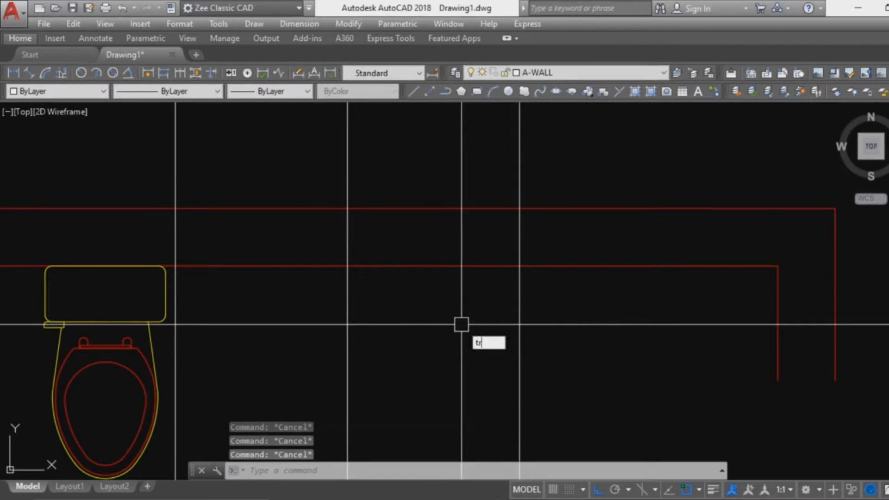
Step: Trim both upper wall lines between the two outer construction lines to cut a window opening
key(Return)
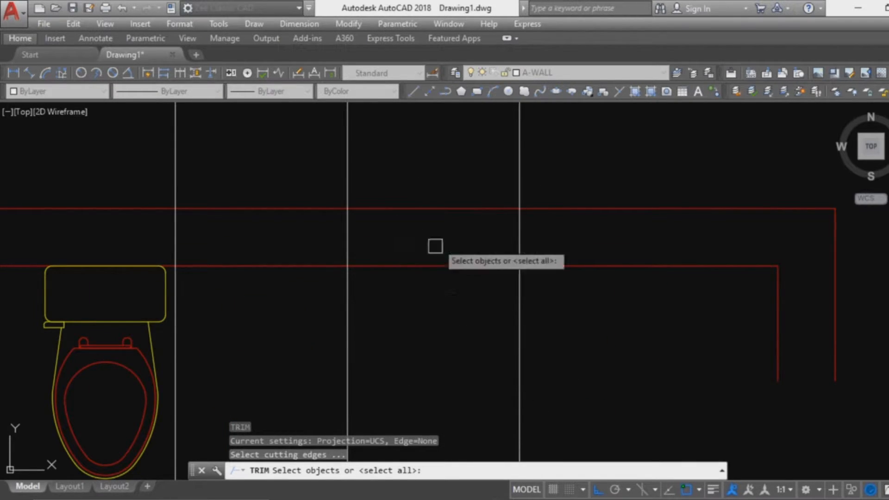
scroll(423, 184, down, 4)
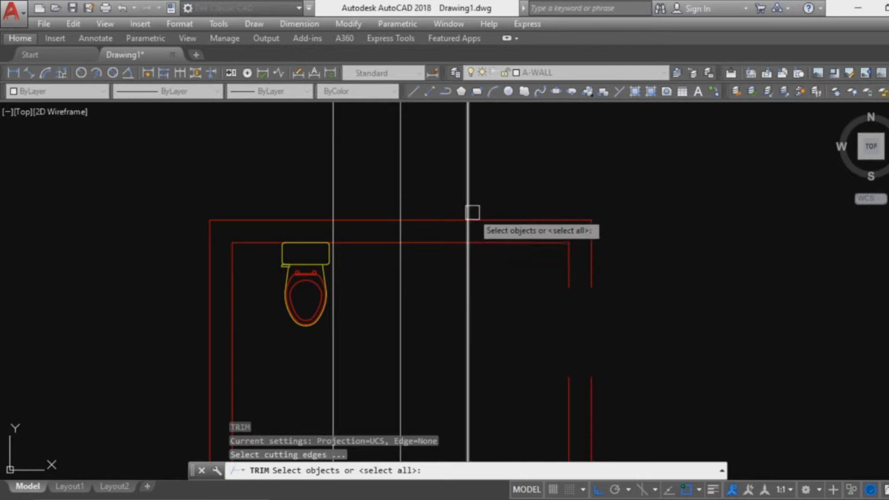
click(471, 188)
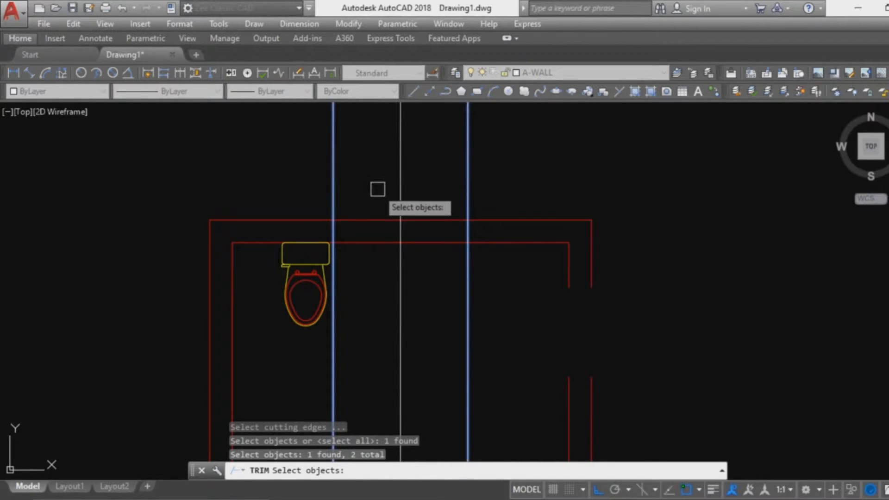
key(Return)
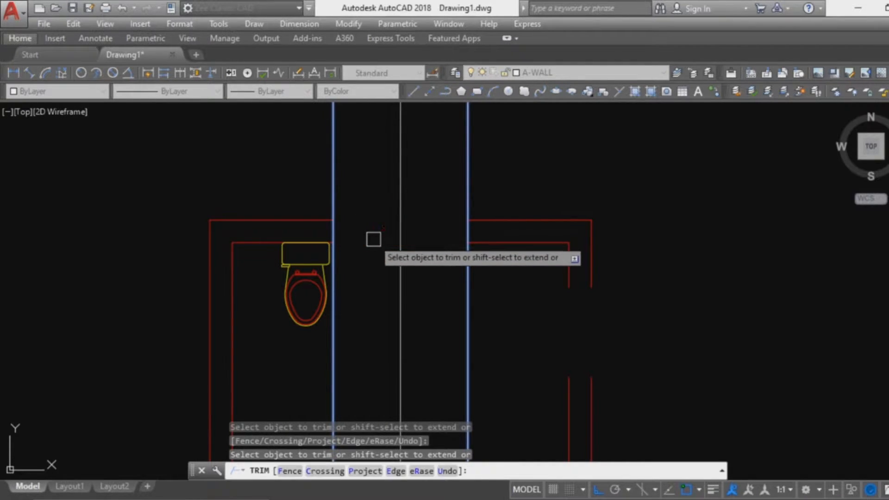
middle_drag(407, 276, 413, 317)
key(Escape)
key(Escape)
Step: Erase the three vertical construction lines
click(516, 230)
click(324, 208)
text(e)
key(Return)
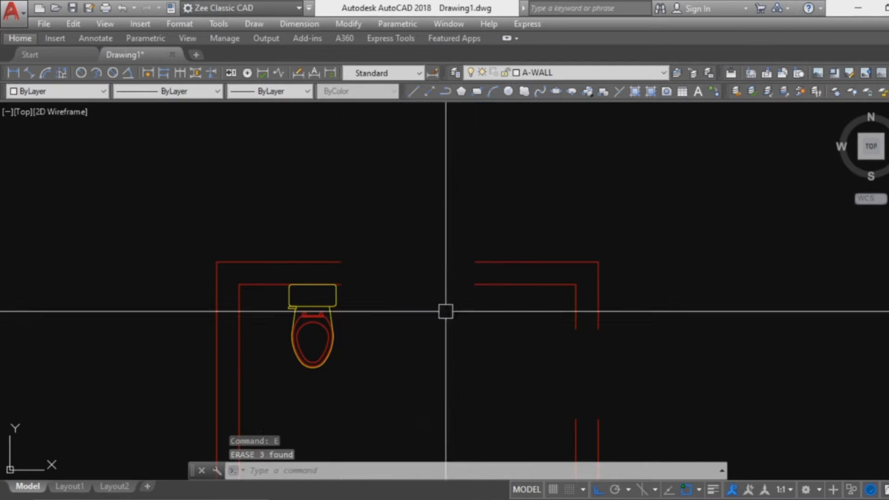
Step: Draw a rectangle across the upper wall opening, from its outer corner to the opposite inner corner, as the window
scroll(443, 316, up, 2)
key(Escape)
key(Escape)
key(Escape)
scroll(409, 315, down, 4)
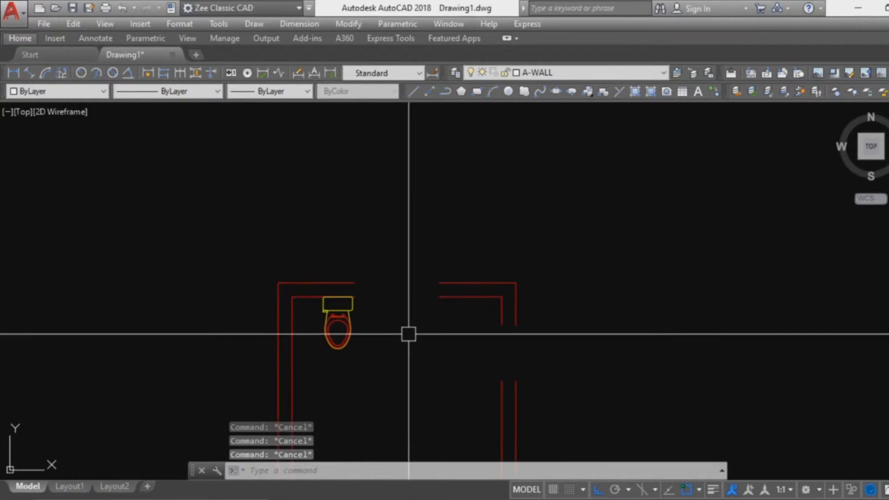
middle_drag(404, 306, 399, 297)
key(Return)
scroll(372, 277, up, 2)
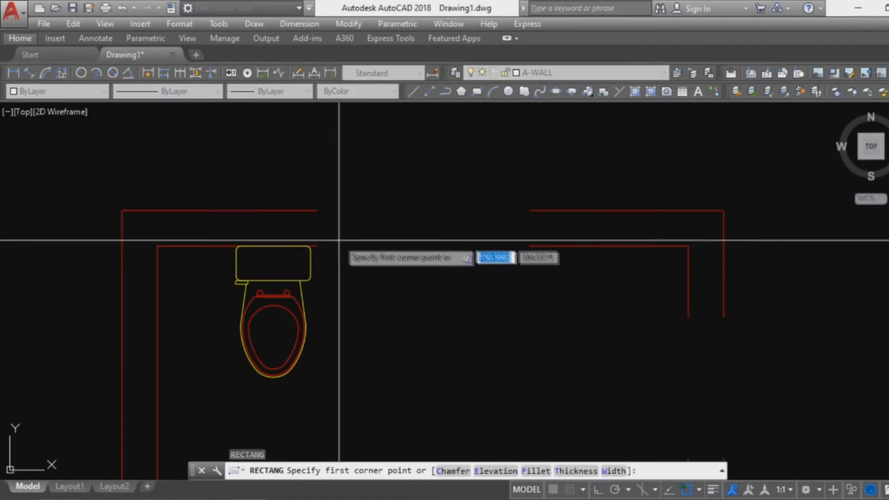
click(317, 210)
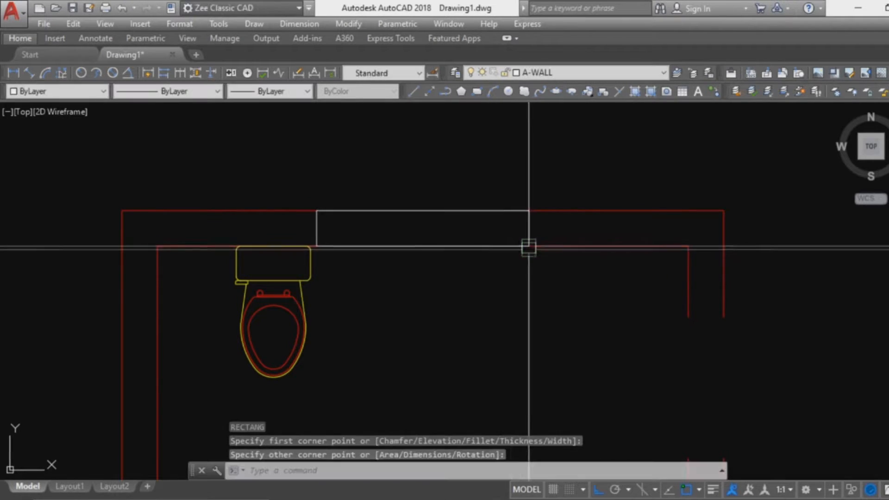
key(Escape)
scroll(480, 333, down, 5)
scroll(505, 336, up, 3)
scroll(462, 334, down, 5)
middle_drag(462, 334, 464, 328)
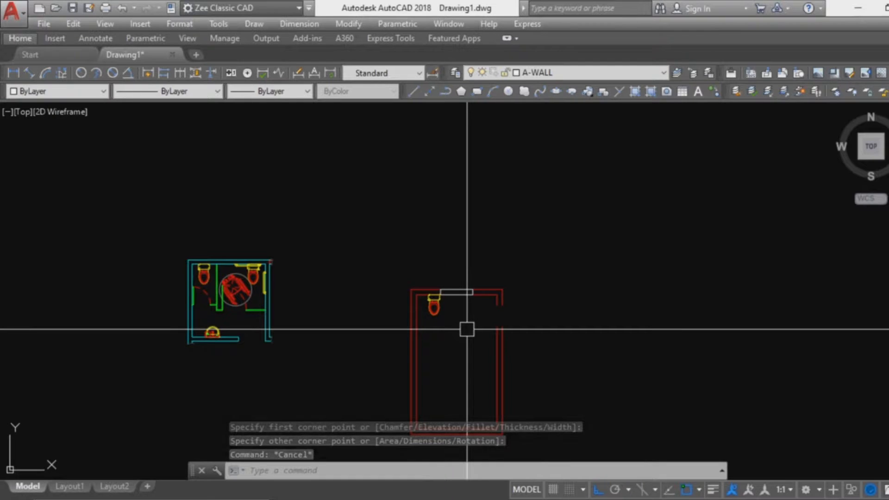
scroll(468, 329, up, 4)
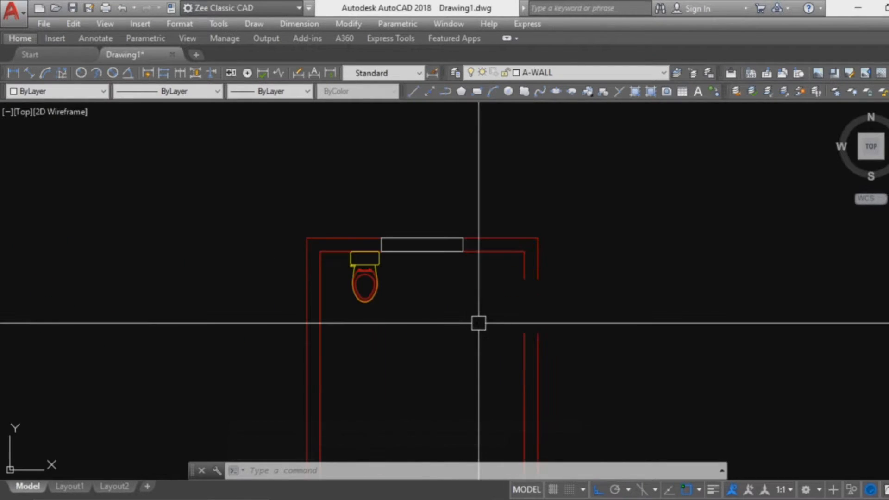
scroll(521, 294, up, 5)
scroll(567, 293, down, 5)
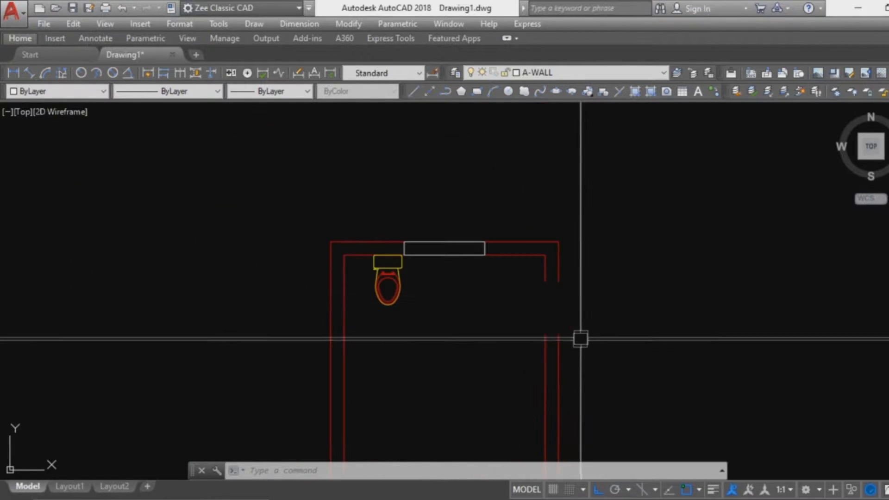
scroll(582, 338, up, 4)
click(575, 372)
click(477, 319)
key(Escape)
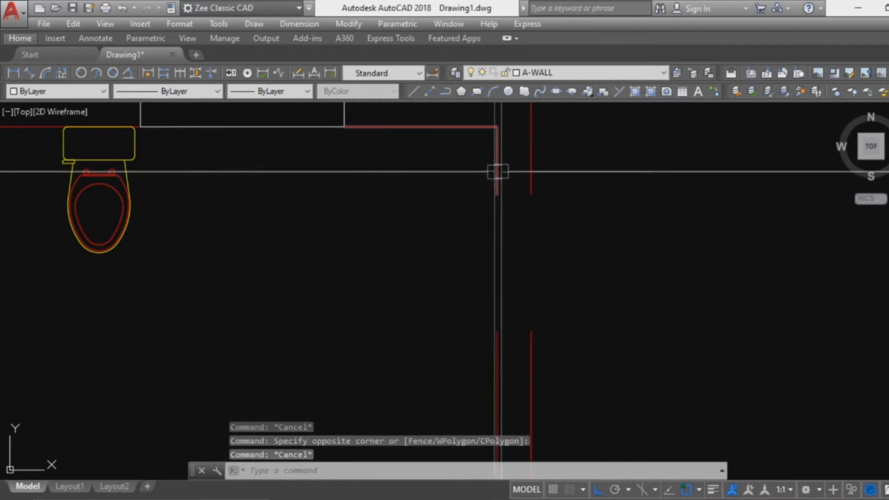
key(Escape)
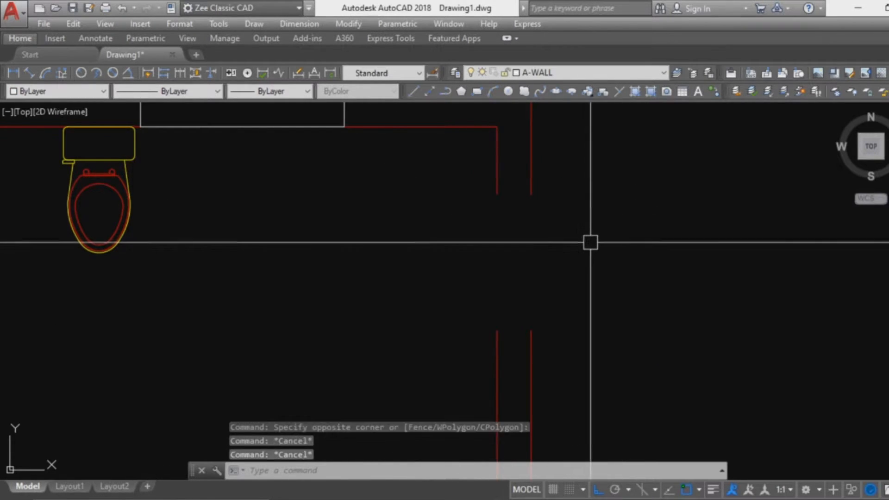
Step: Draw a horizontal polyline from the inner wall's end at the door opening's upper edge outward past the outer wall
text(pl)
key(Return)
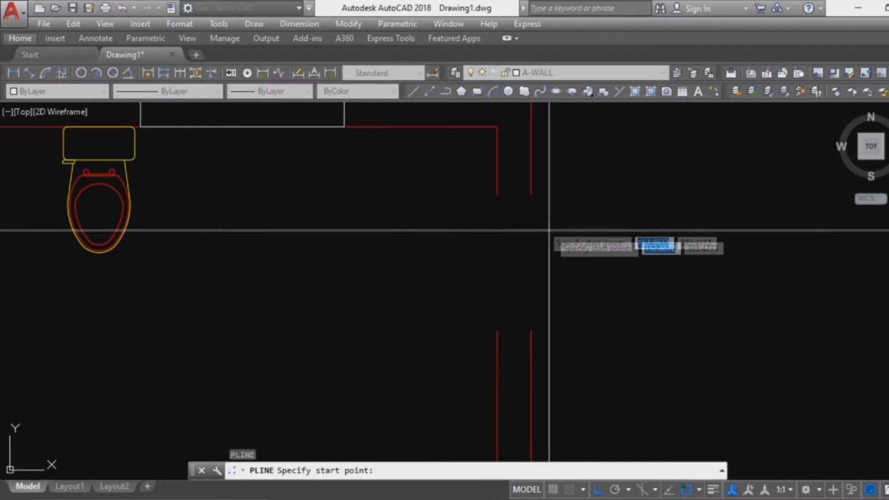
click(496, 195)
click(778, 195)
key(Escape)
key(Escape)
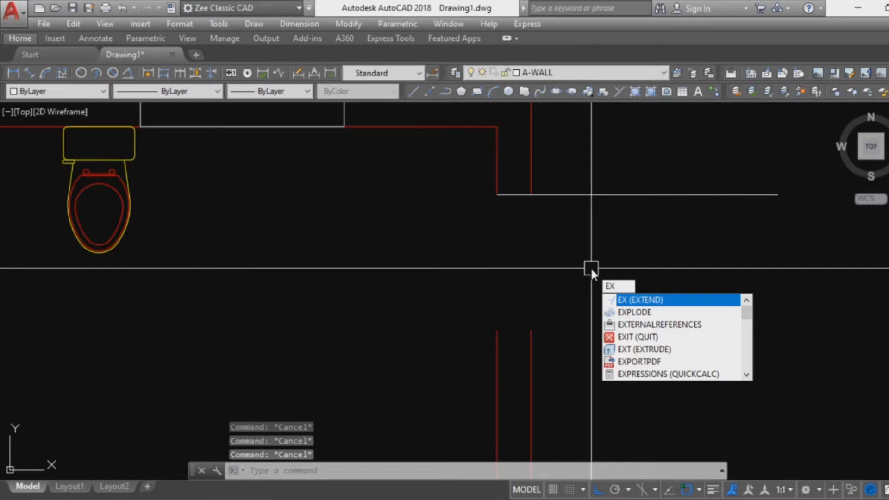
Step: Extend the two wall lines below the door opening up to the horizontal polyline to close the gap
key(Return)
click(574, 194)
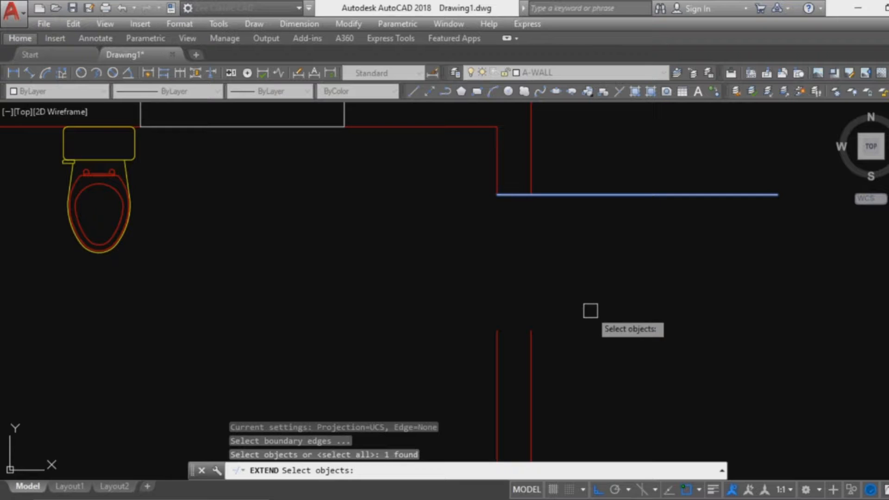
key(Return)
click(593, 354)
click(380, 318)
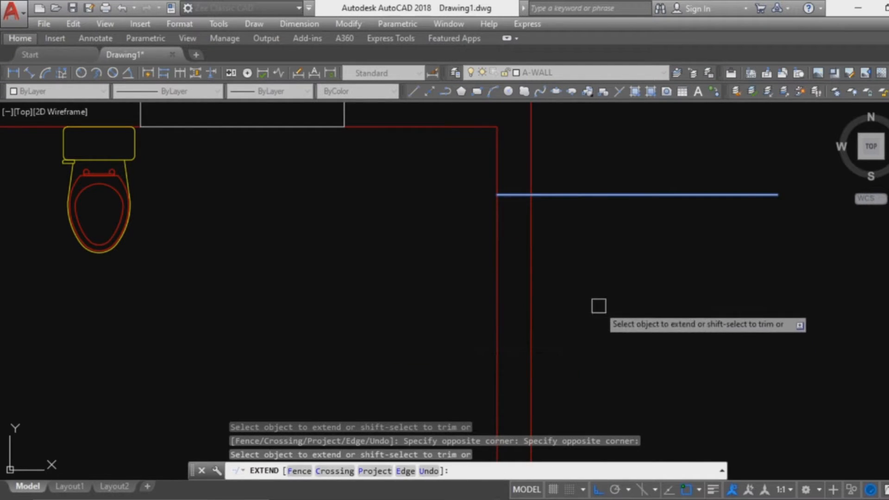
key(Escape)
Step: Delete the horizontal polyline used as the extension boundary
click(690, 305)
key(Escape)
key(Escape)
key(Escape)
Step: Draw a short vertical polyline upward from the red room's inner lower wall, near its right corner
scroll(573, 154, down, 5)
middle_drag(490, 304, 514, 354)
scroll(515, 355, up, 2)
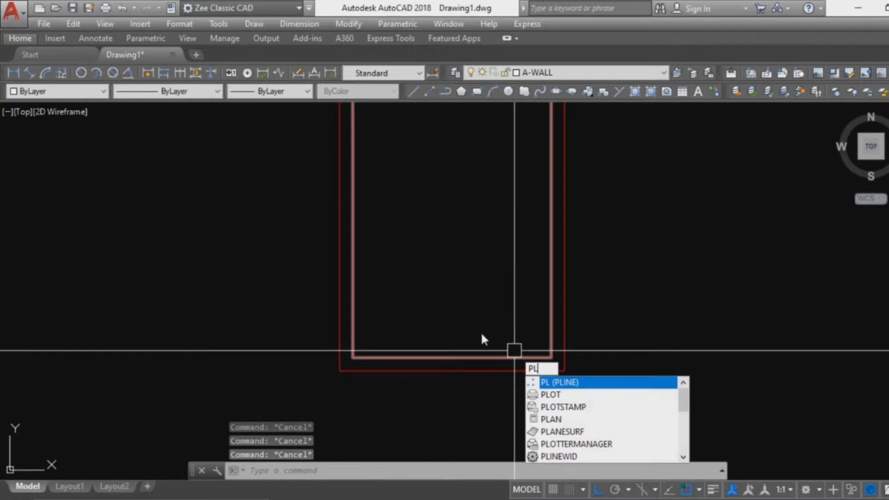
key(Return)
click(499, 357)
click(527, 279)
key(Escape)
scroll(526, 297, down, 4)
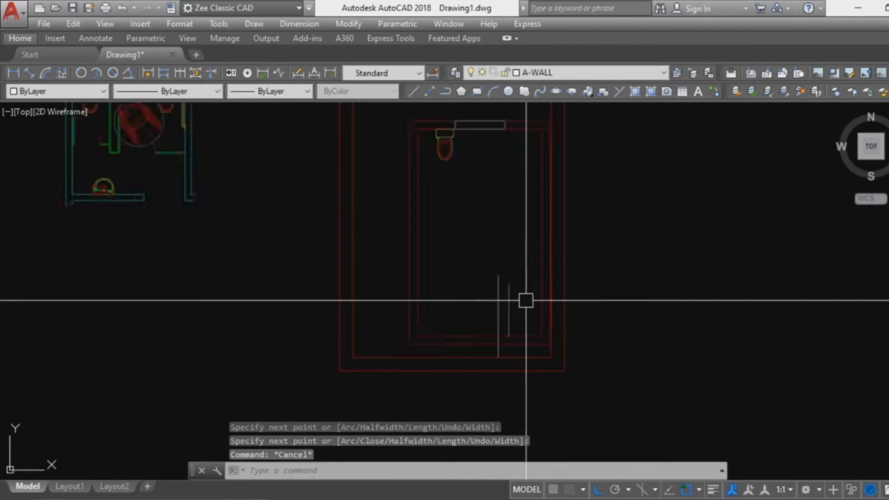
scroll(516, 258, up, 2)
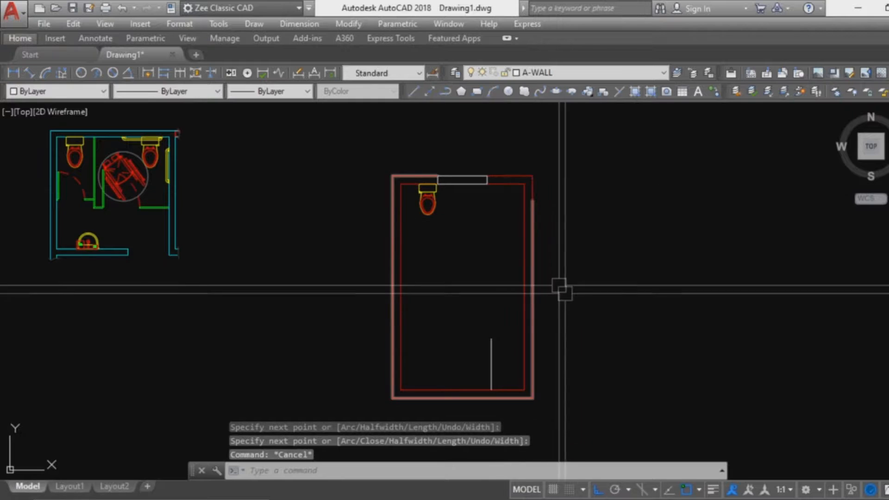
Step: Extend the short vertical polyline up to the red room's inner upper wall and delete it
key(Escape)
key(Escape)
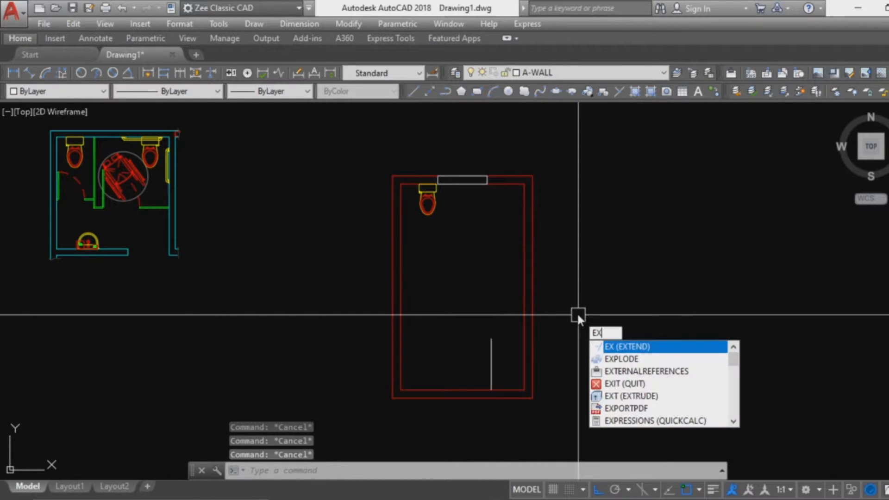
key(Return)
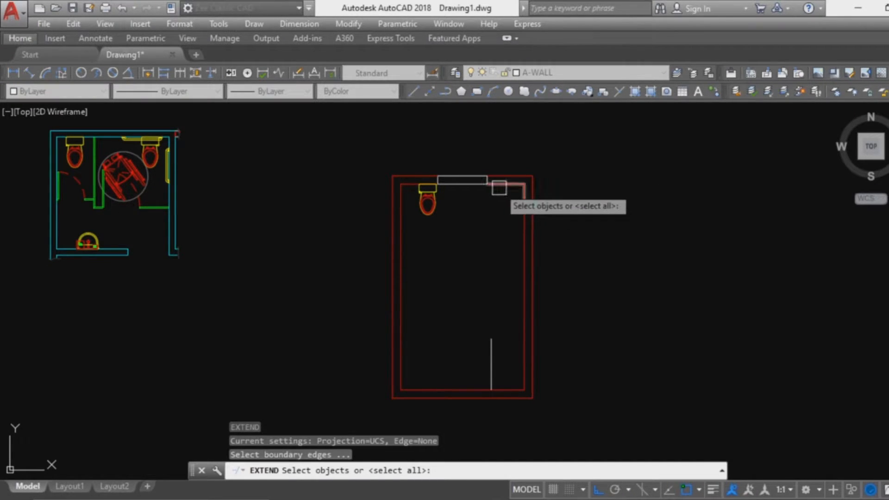
key(Return)
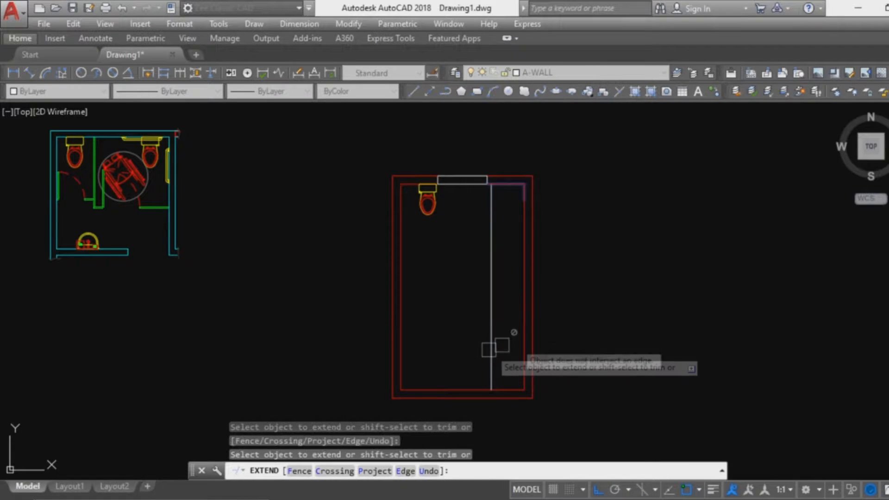
key(Escape)
key(Escape)
key(Escape)
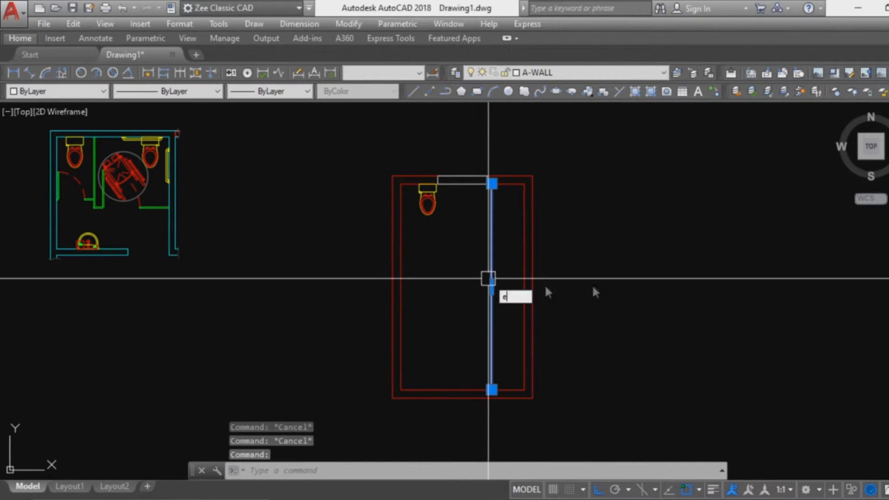
key(Return)
Step: Draw an L-shaped polyline in the empty space beside the red room, with a horizontal upper leg and a vertical leg down its left side
middle_drag(547, 293, 430, 290)
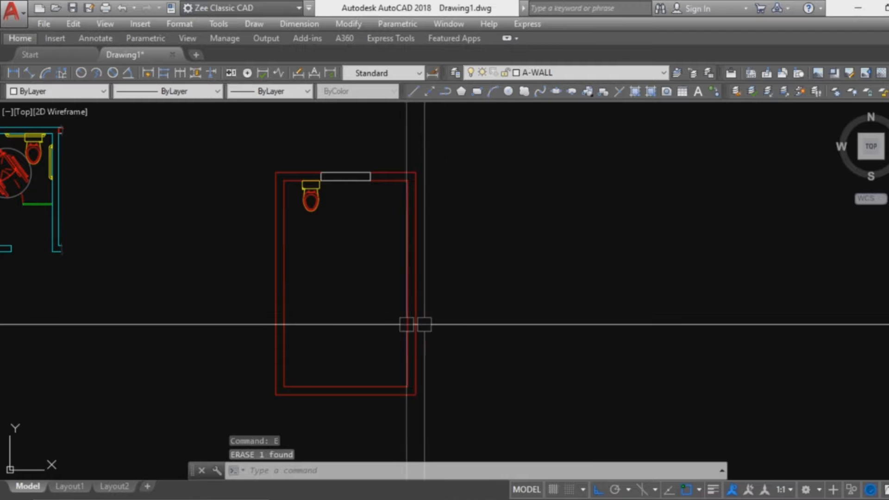
scroll(410, 308, down, 3)
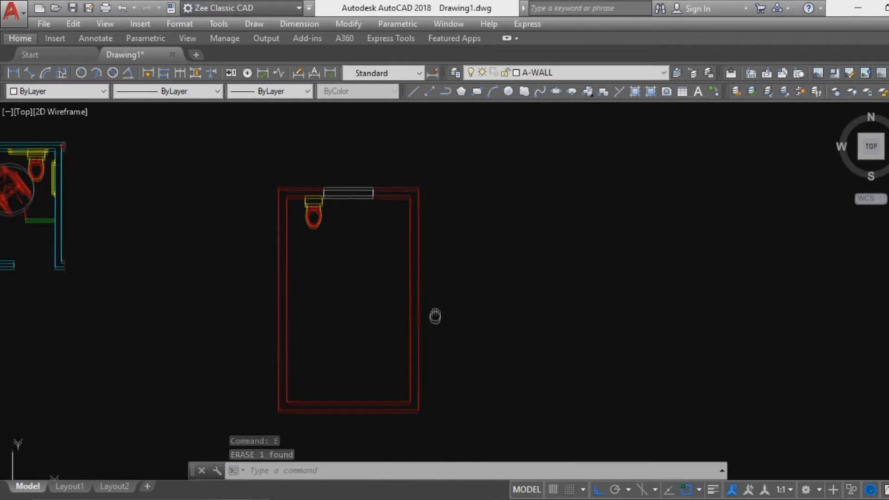
middle_drag(513, 280, 351, 262)
scroll(355, 265, up, 5)
key(Delete)
text(pl)
key(Return)
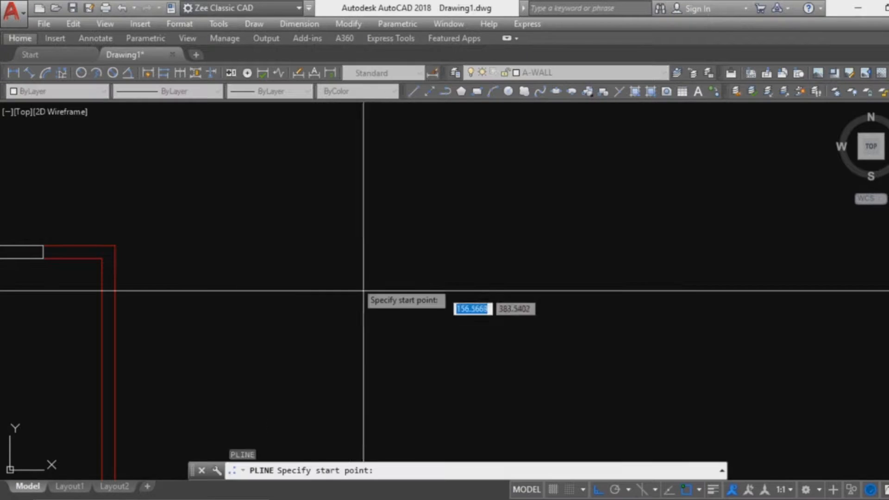
scroll(363, 296, down, 3)
click(429, 252)
click(333, 251)
click(361, 357)
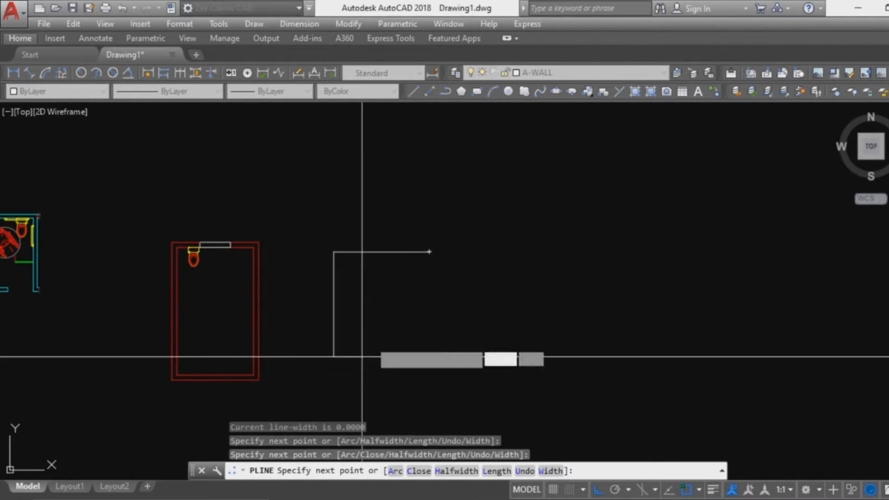
scroll(417, 294, up, 2)
key(Return)
Step: Draw a second L-shaped polyline facing the first, with a vertical right leg and a horizontal lower leg
key(Return)
click(412, 272)
click(412, 370)
click(330, 369)
key(Escape)
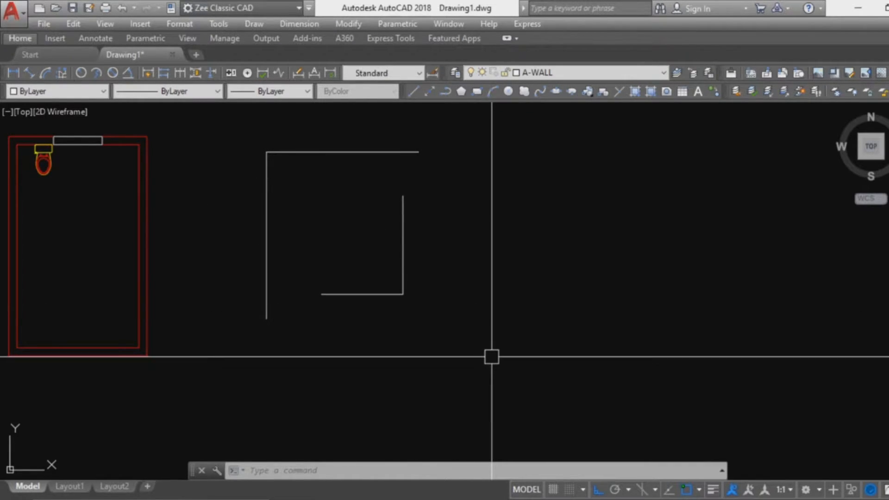
Step: Fillet the two open corners between the L-shaped polylines with zero radius to close them into a square
key(Return)
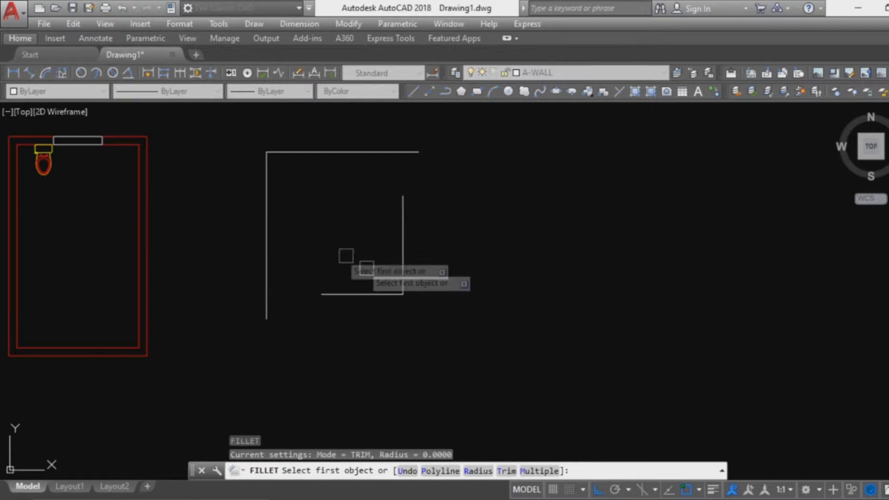
click(265, 212)
click(343, 294)
key(Return)
click(399, 218)
click(385, 153)
key(Return)
key(Escape)
key(Escape)
mouse_move(445, 242)
middle_down()
mouse_move(451, 254)
mouse_move(558, 262)
middle_up()
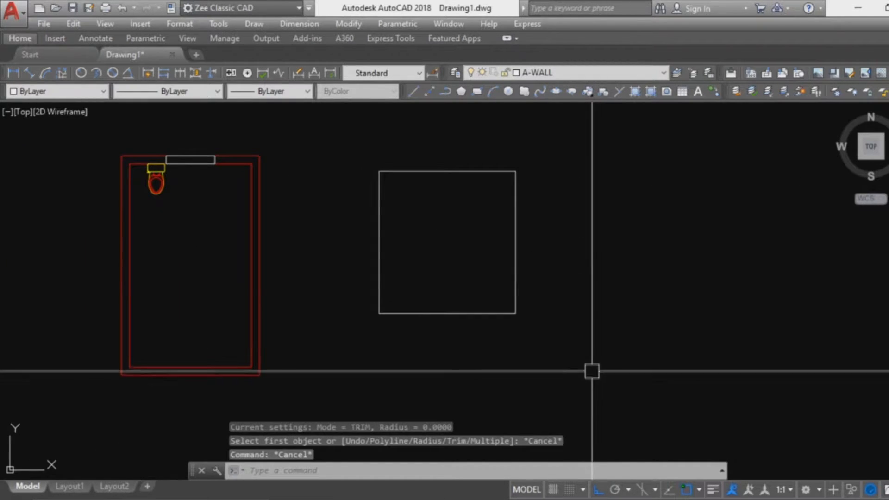
Step: Change the colour of the closed square to red
click(586, 359)
click(453, 222)
click(88, 91)
click(54, 127)
key(Escape)
Step: Draw an L-shaped polyline beside the red square, with a horizontal upper leg and a vertical leg down its right side
scroll(544, 254, up, 2)
scroll(536, 258, down, 4)
middle_drag(536, 258, 292, 256)
key(Return)
click(230, 231)
click(351, 231)
click(335, 293)
key(Return)
Step: Draw an opposing L-shaped polyline below it, with a vertical left leg and a horizontal lower leg
key(Return)
click(235, 265)
click(235, 323)
click(298, 324)
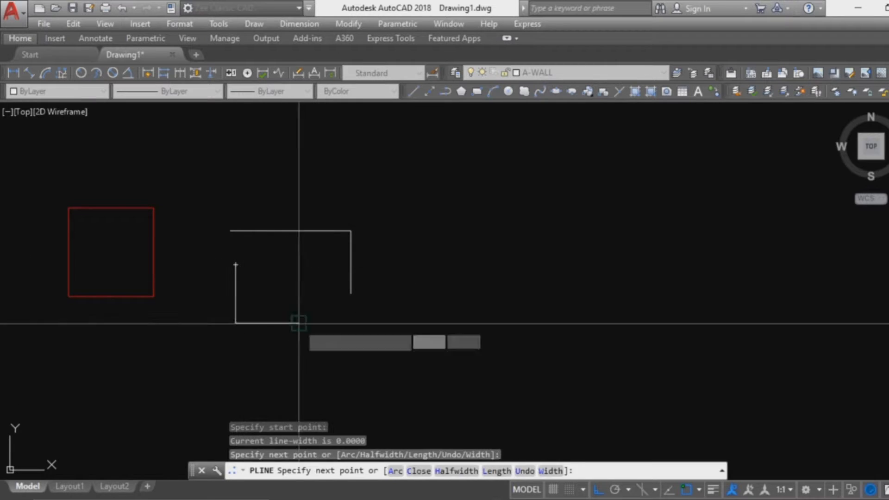
key(Escape)
key(Escape)
middle_drag(344, 359, 389, 363)
scroll(420, 374, up, 4)
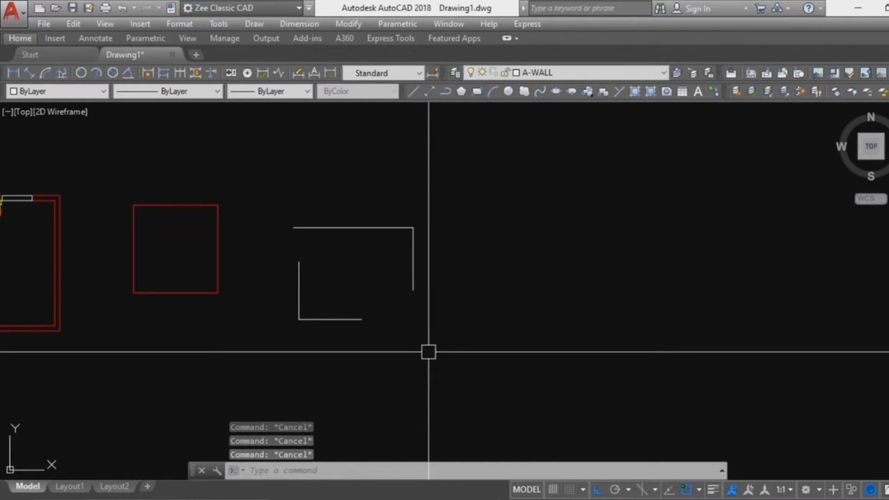
Step: Fillet the upper-left and lower-right open corners of the new polylines with zero radius to close them into a rectangle
text(fillet)
key(Return)
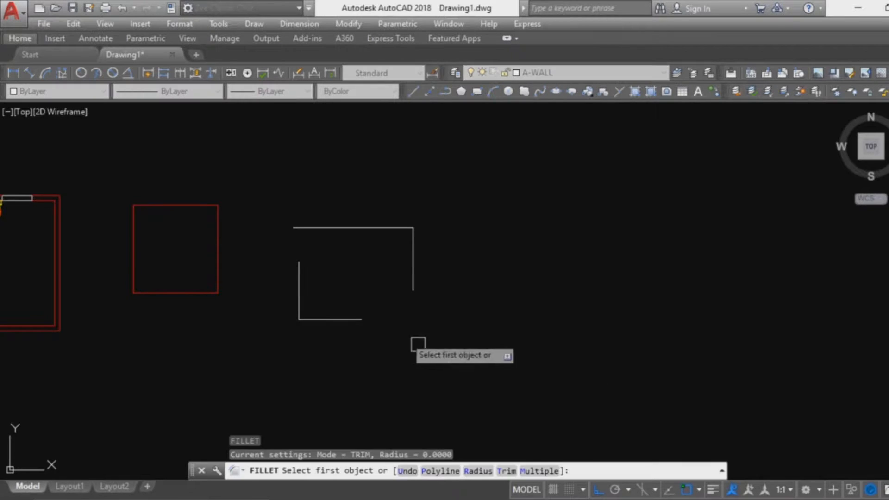
click(298, 275)
click(341, 227)
key(Return)
click(413, 256)
click(359, 319)
key(Return)
key(Escape)
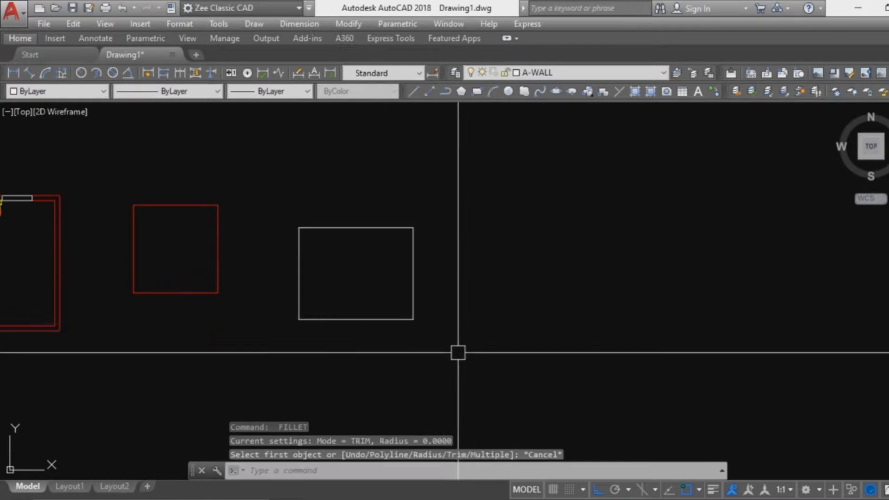
Step: Erase the white rectangle beside the red square
key(Escape)
scroll(423, 343, down, 4)
scroll(511, 371, up, 4)
click(511, 371)
click(408, 238)
text(e)
key(Return)
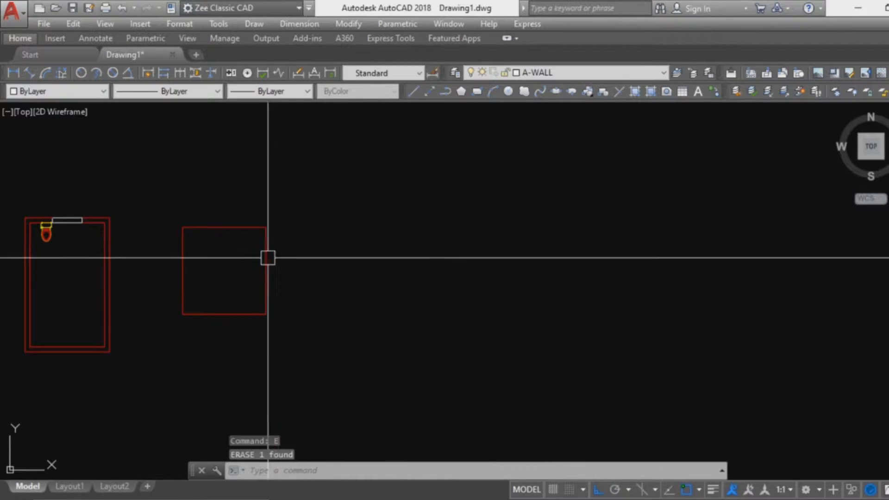
Step: Fillet the red square's upper-right corner with a radius of 0.3
scroll(272, 258, up, 6)
middle_drag(271, 258, 469, 307)
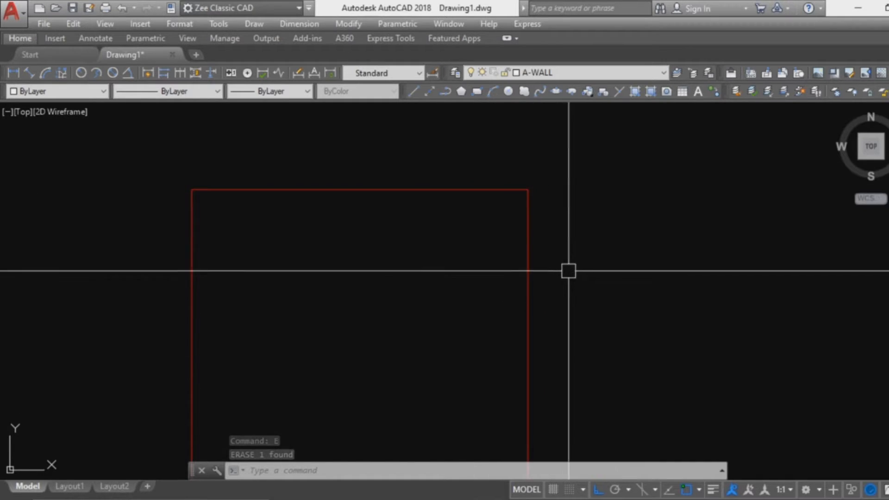
mouse_move(553, 265)
middle_down()
mouse_move(460, 244)
mouse_move(415, 249)
mouse_move(434, 284)
middle_up()
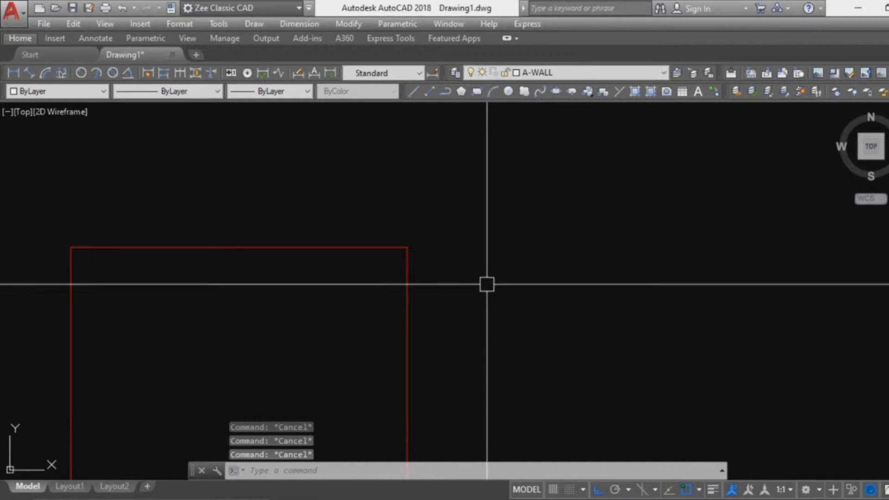
text(f)
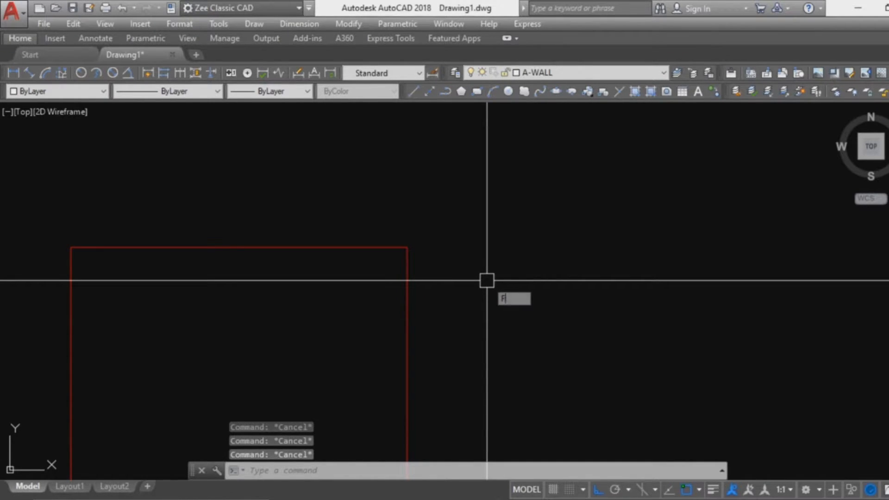
key(Return)
text(r)
key(Return)
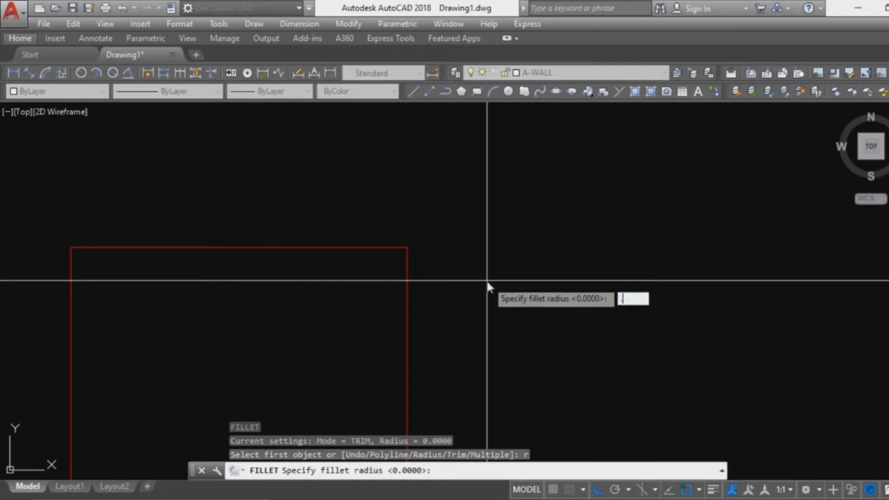
text(.3)
key(Return)
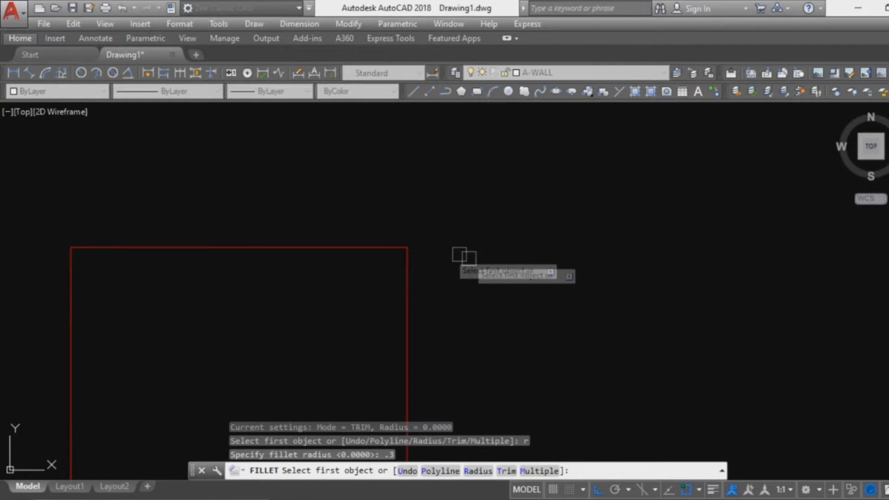
click(371, 248)
click(405, 275)
key(Return)
scroll(445, 306, down, 2)
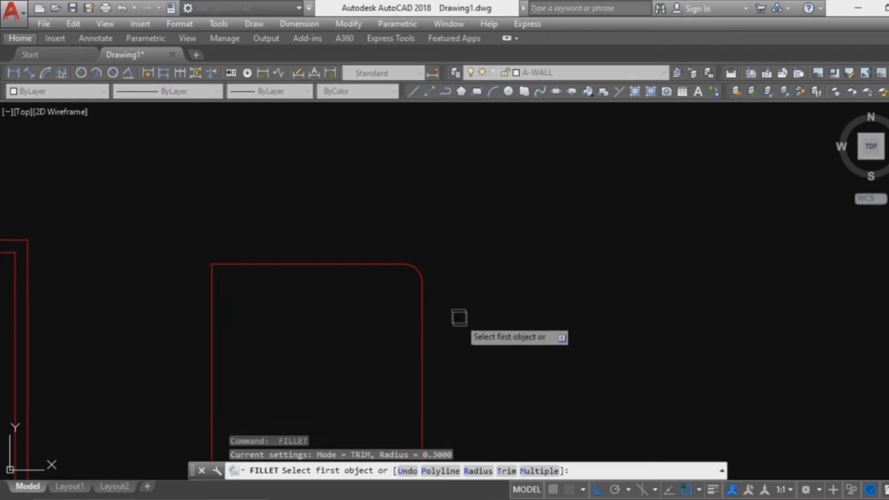
Step: Add a radius dimension to the square's rounded upper-right corner, placing its text outside the square
key(Escape)
key(Escape)
key(Escape)
text(dra)
key(Return)
scroll(418, 286, up, 2)
click(413, 272)
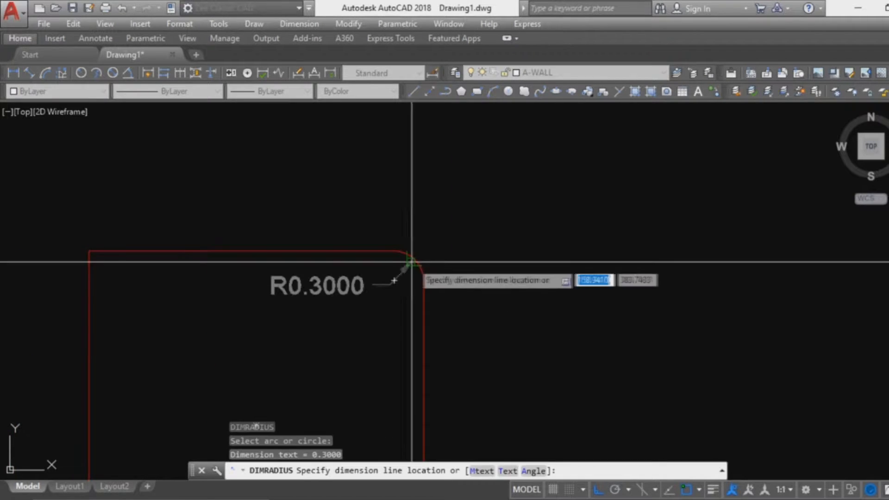
key(Escape)
key(Escape)
Step: Erase the radius dimension at the rounded corner
click(568, 301)
click(549, 223)
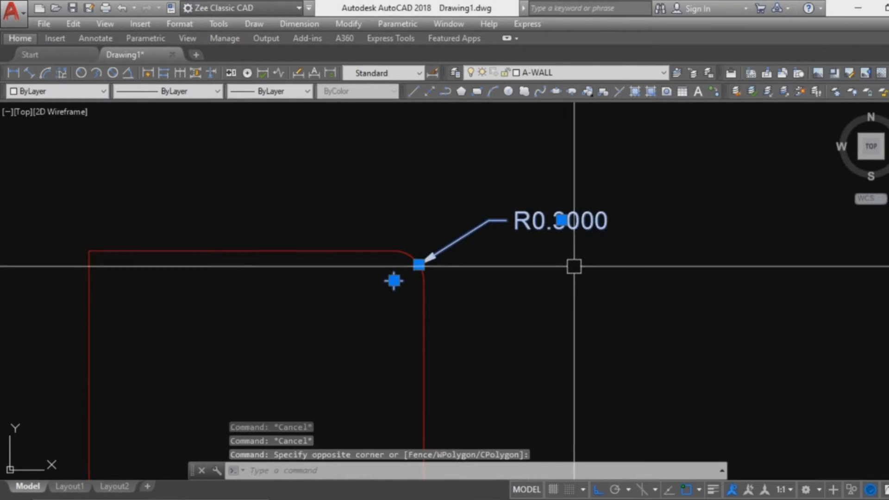
text(e)
key(Return)
Step: Fillet the red square's upper-left corner with a radius of 0.5
scroll(486, 267, down, 2)
middle_drag(516, 319, 456, 263)
scroll(457, 272, up, 2)
scroll(365, 174, up, 5)
middle_drag(331, 200, 471, 241)
scroll(468, 233, down, 3)
middle_drag(330, 247, 432, 250)
scroll(292, 248, up, 2)
middle_drag(292, 248, 313, 264)
key(Escape)
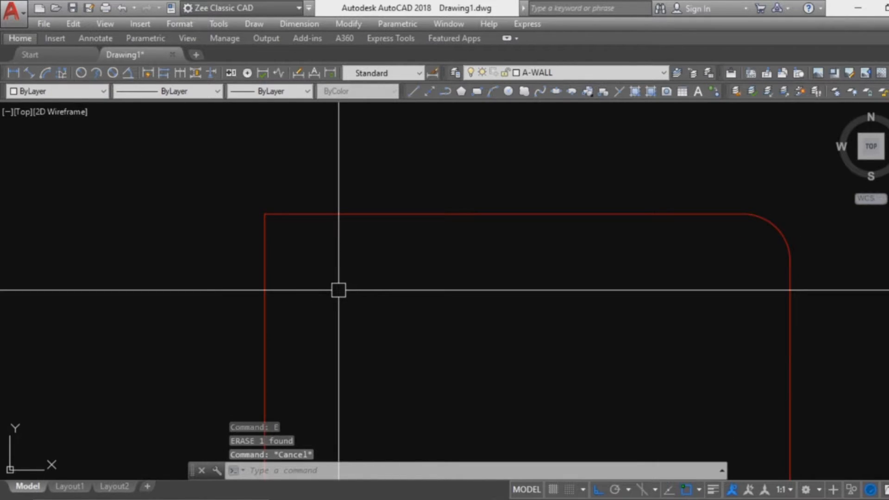
key(Return)
text(r)
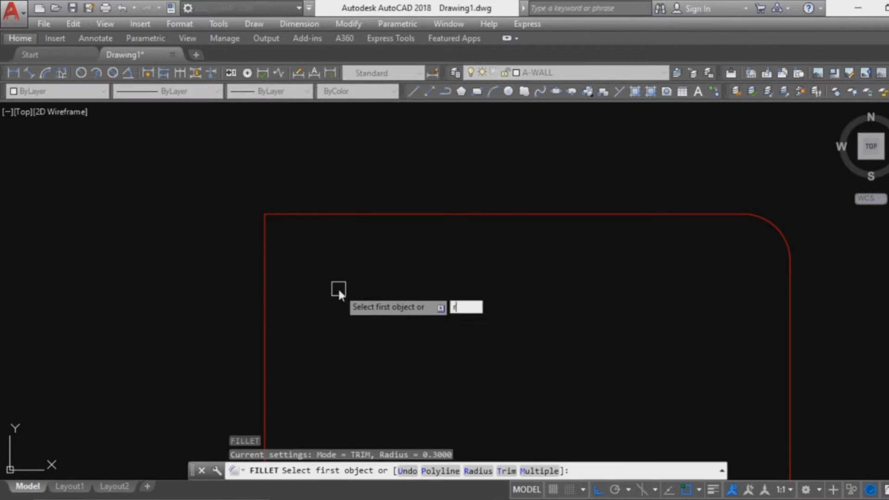
key(Return)
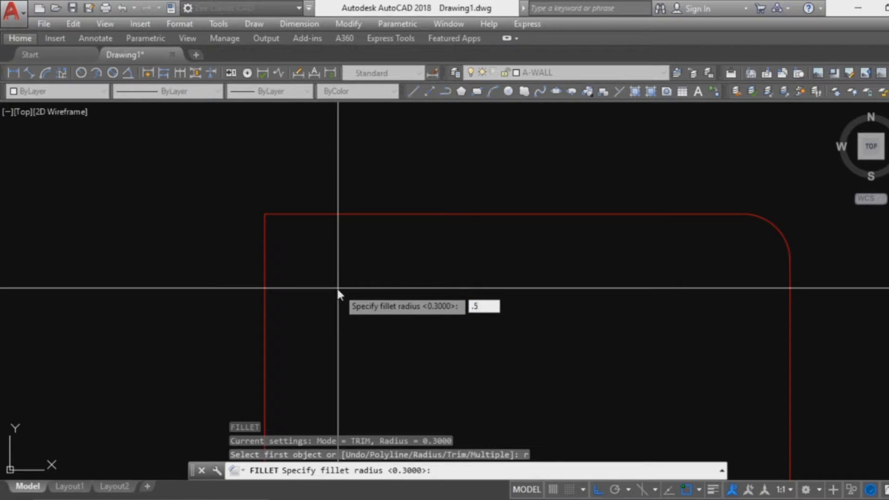
key(Return)
click(264, 248)
click(371, 214)
key(Return)
scroll(378, 261, down, 3)
key(Escape)
key(Escape)
key(Escape)
Step: Start another fillet and set its radius to 1
middle_drag(389, 291, 385, 290)
scroll(300, 213, up, 4)
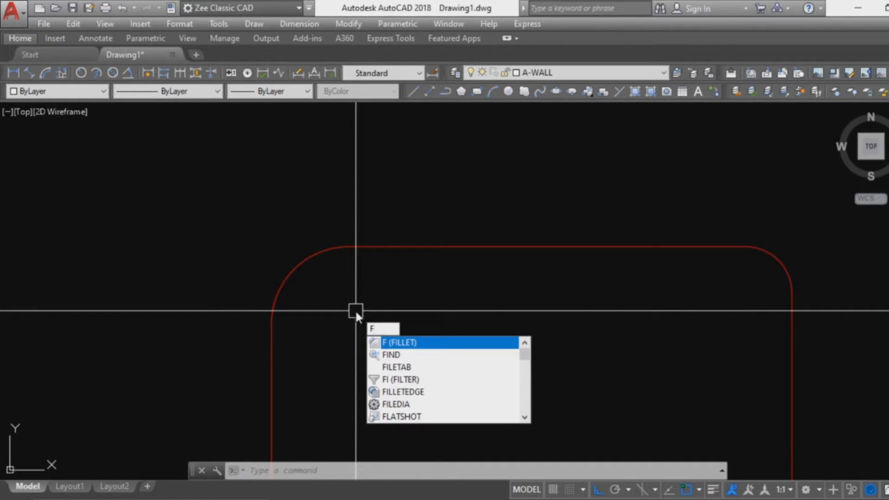
key(Return)
text(r)
key(Return)
text(1)
key(Return)
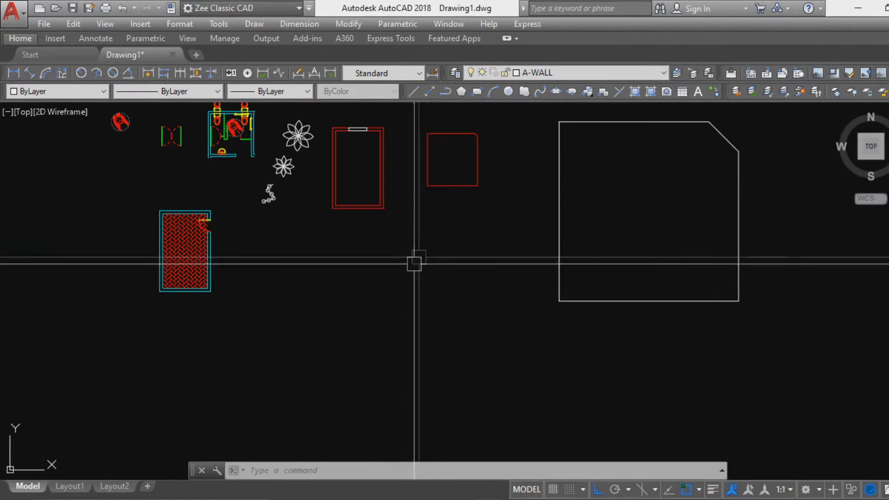
Step: Draw a 12 by 12 rectangle in the empty area below the red room and red square
middle_drag(428, 238, 427, 208)
scroll(427, 209, down, 1)
scroll(394, 249, up, 3)
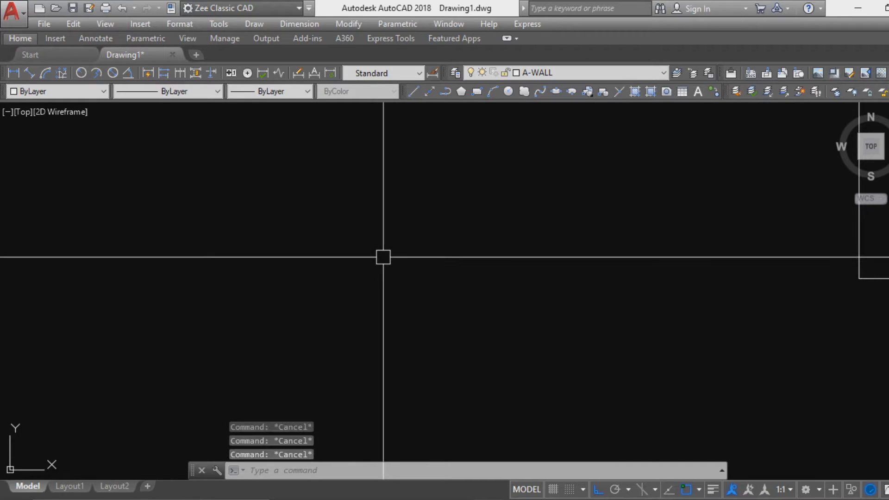
text(re)
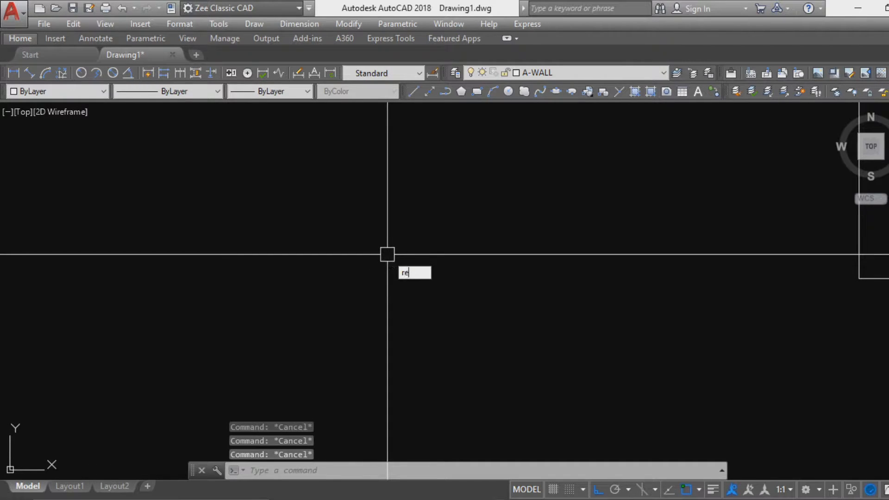
text(c)
key(Return)
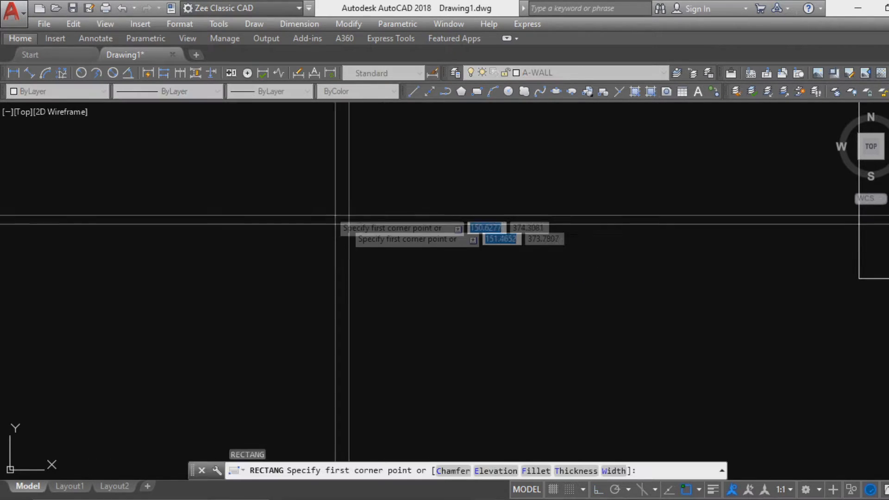
click(317, 163)
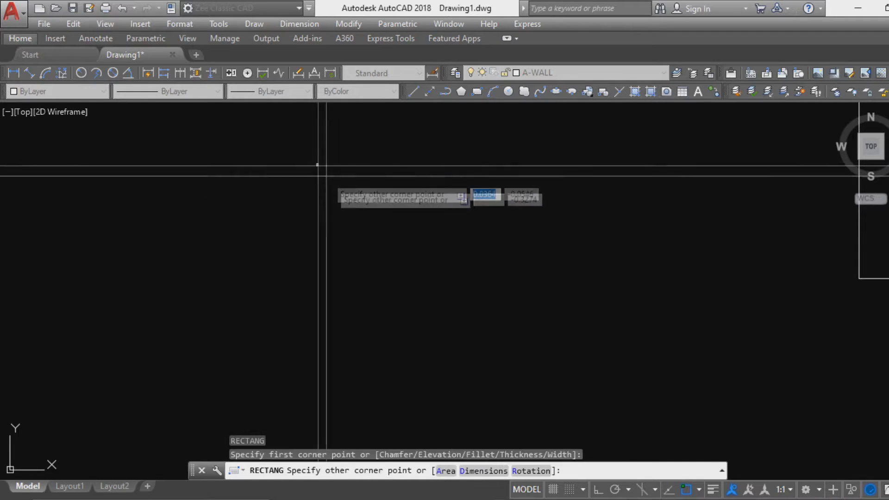
text(d)
key(Return)
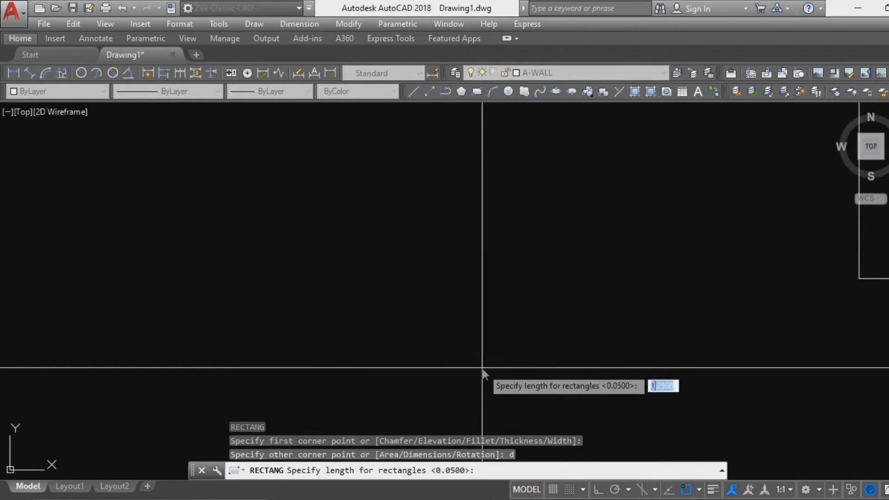
text(12)
key(Return)
text(12)
key(Return)
click(484, 366)
scroll(408, 195, down, 2)
scroll(476, 261, up, 1)
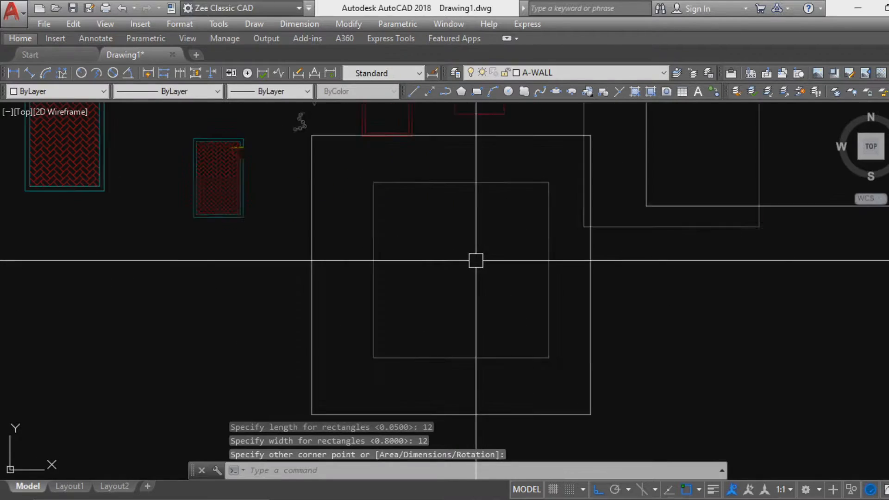
Step: Move the 12 by 12 square straight down a short distance, farther from the red shapes above it
middle_drag(492, 232, 449, 282)
click(556, 281)
click(536, 279)
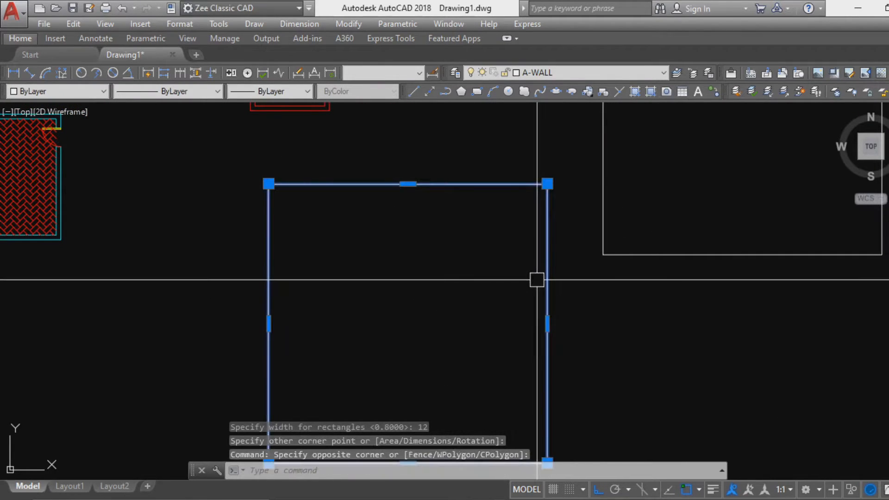
text(m)
key(Return)
click(486, 242)
click(485, 316)
middle_drag(474, 367, 462, 203)
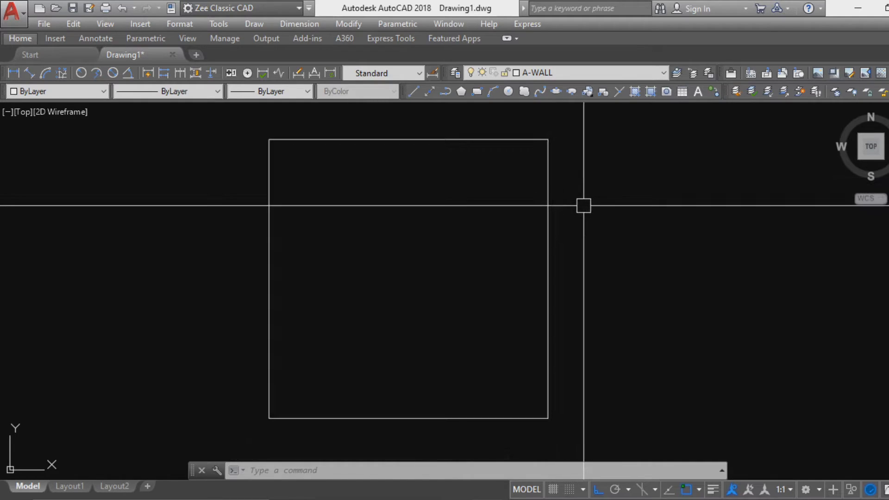
Step: Chamfer the square's upper-right corner with both chamfer distances set to 2
key(Return)
text(d)
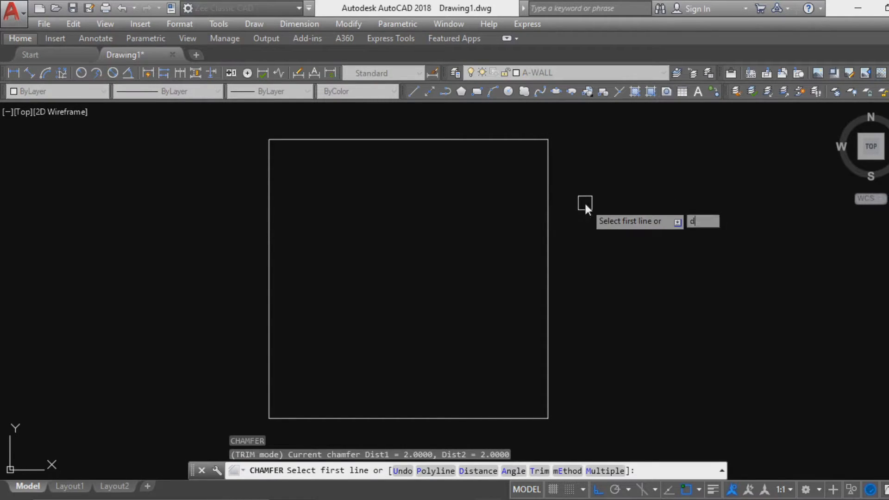
key(Return)
text(2)
key(Return)
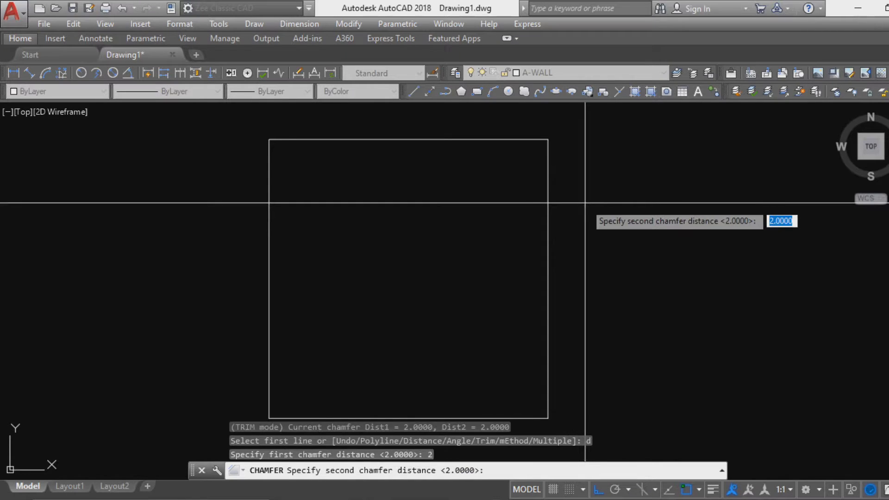
text(2)
key(Return)
click(522, 142)
click(548, 175)
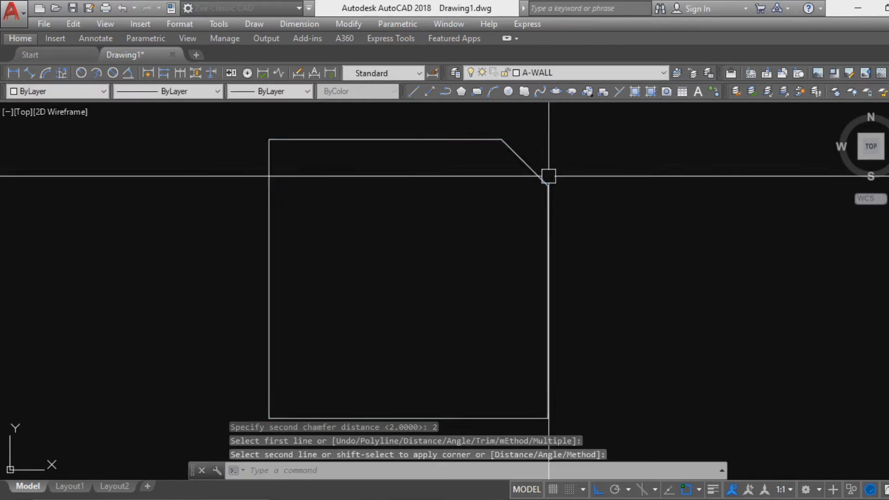
key(Return)
key(Escape)
key(Escape)
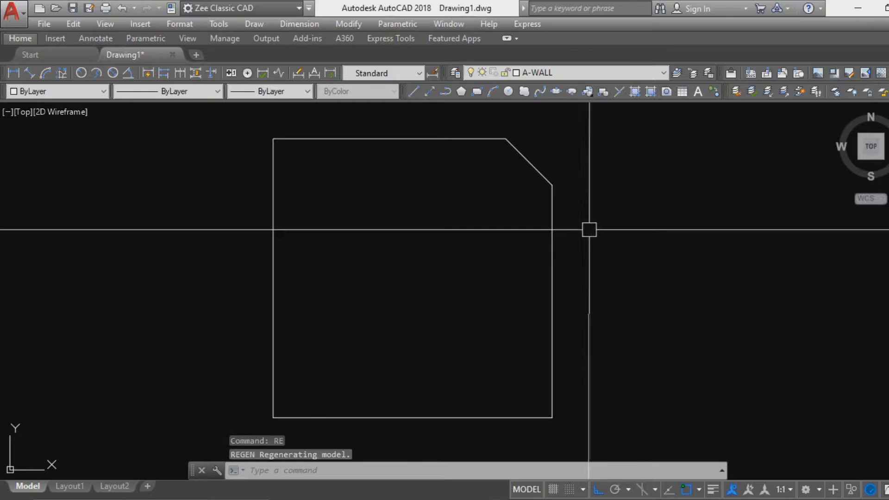
key(Escape)
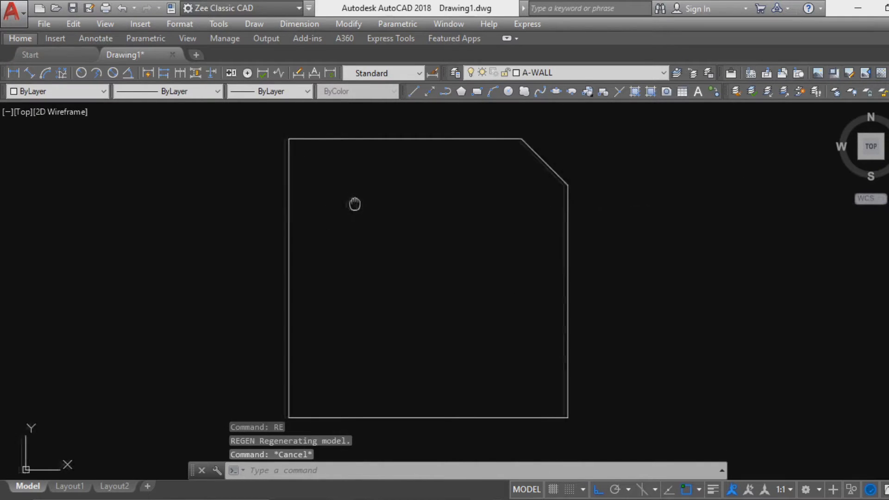
middle_drag(356, 205, 356, 203)
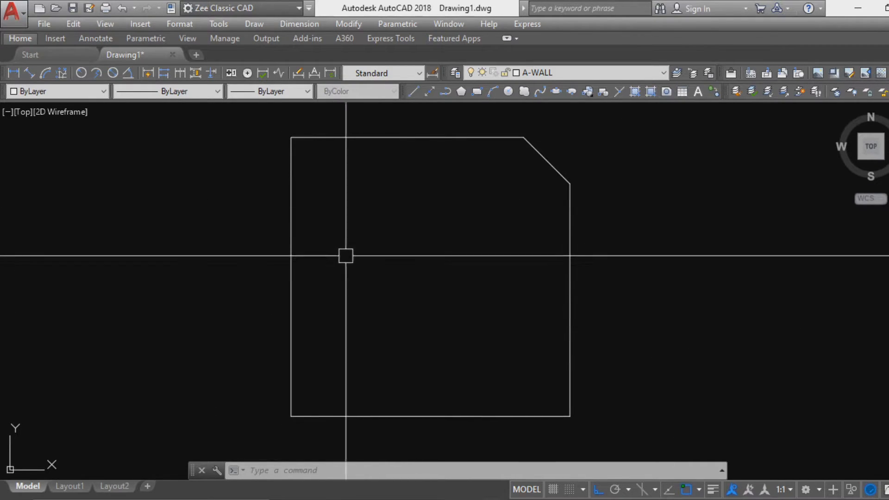
Step: Fillet the white square's upper-left corner with a radius of 0.5
text(f)
key(Return)
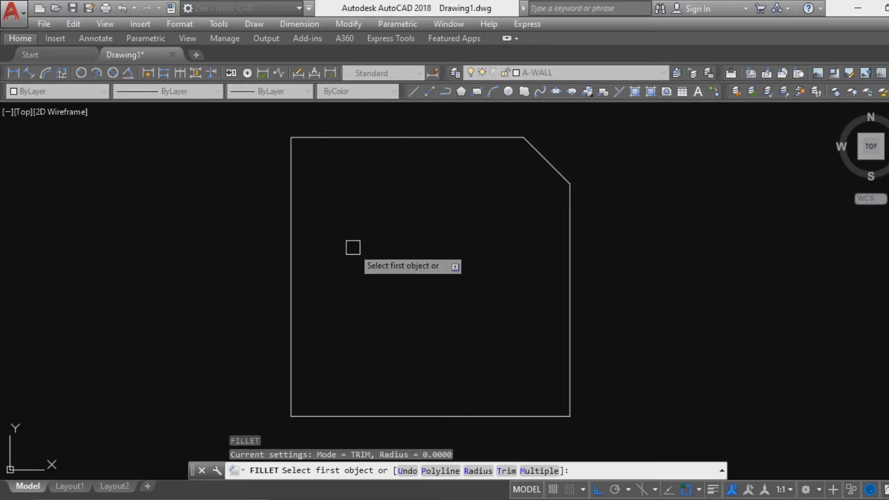
text(r)
key(Return)
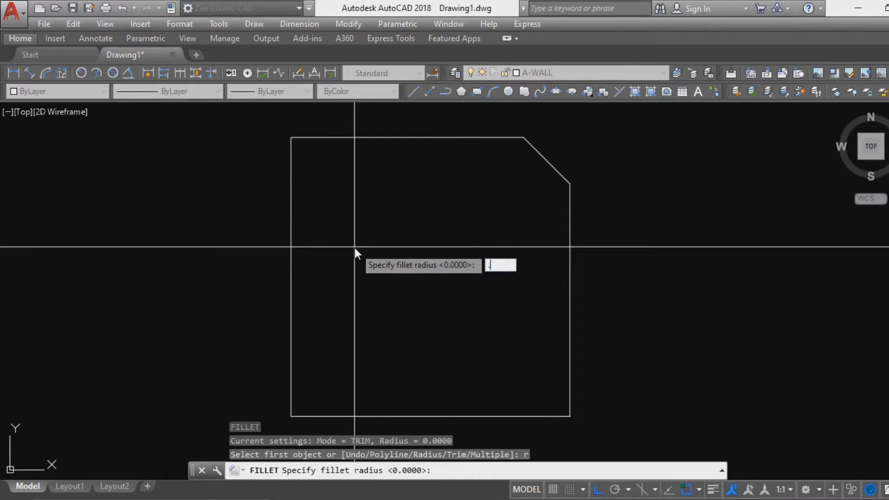
key(Return)
click(341, 137)
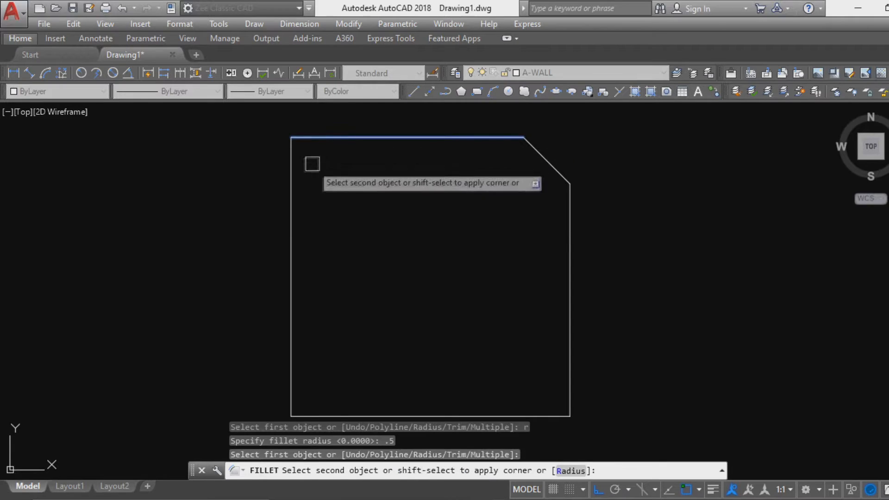
click(294, 189)
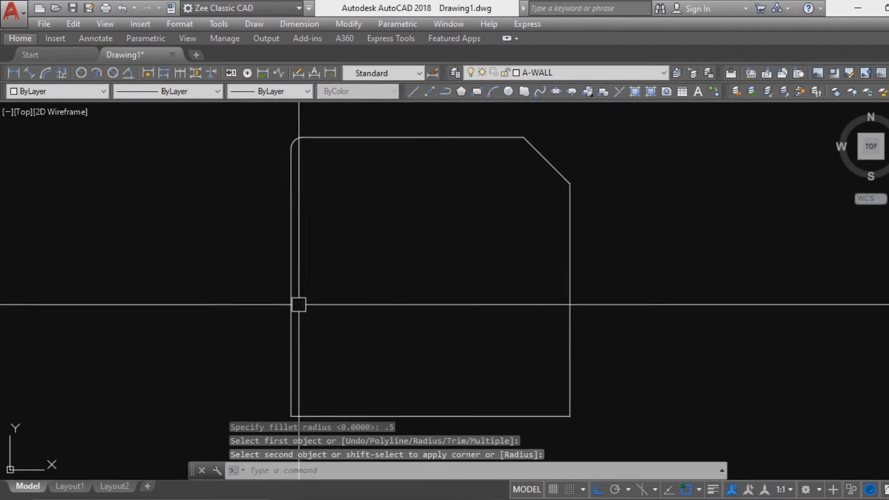
Step: Try to fillet the white square's lower-left corner with a radius of 1
text(f)
key(Return)
text(r)
key(Return)
text(1)
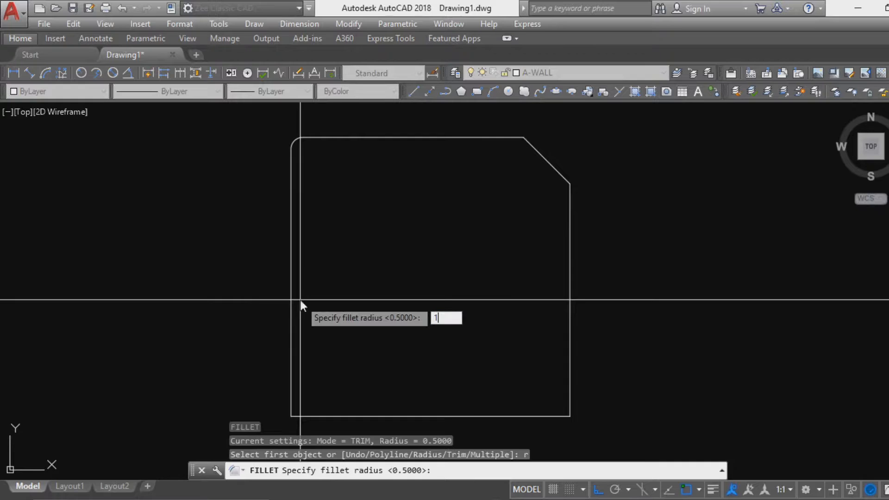
key(Return)
click(292, 307)
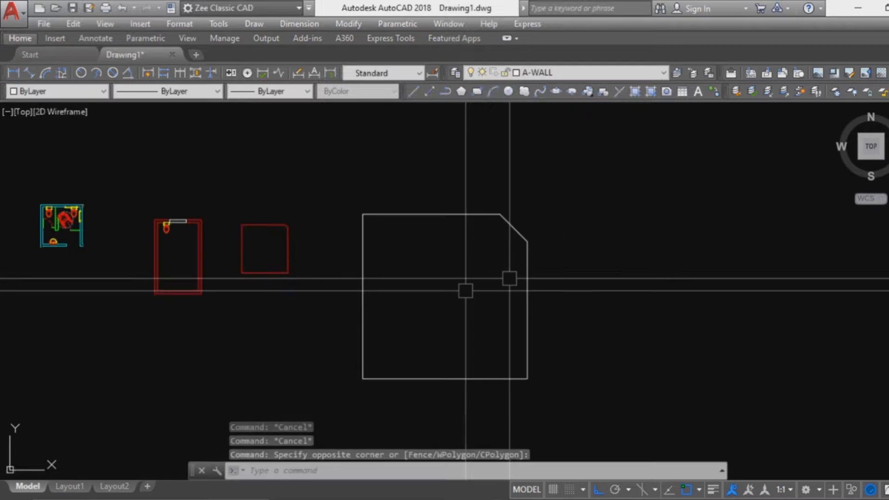
Step: Examine the toilet in the red room and the fixtures in the restroom floor plan
middle_drag(305, 306, 614, 321)
scroll(421, 247, up, 8)
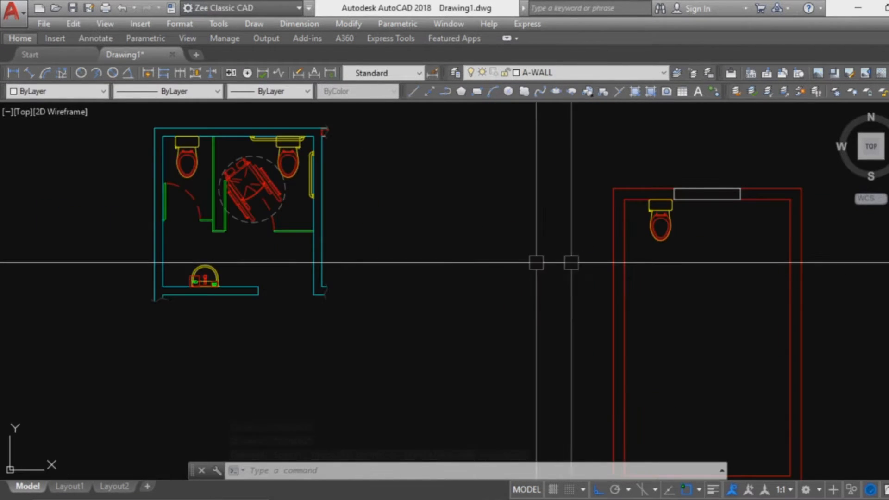
middle_drag(641, 255, 419, 377)
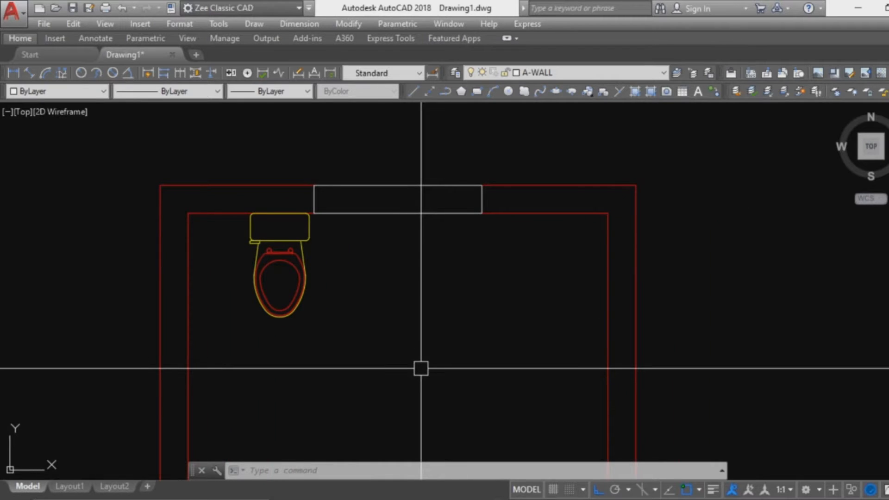
click(422, 367)
key(Escape)
key(Escape)
key(Escape)
middle_drag(401, 353, 408, 301)
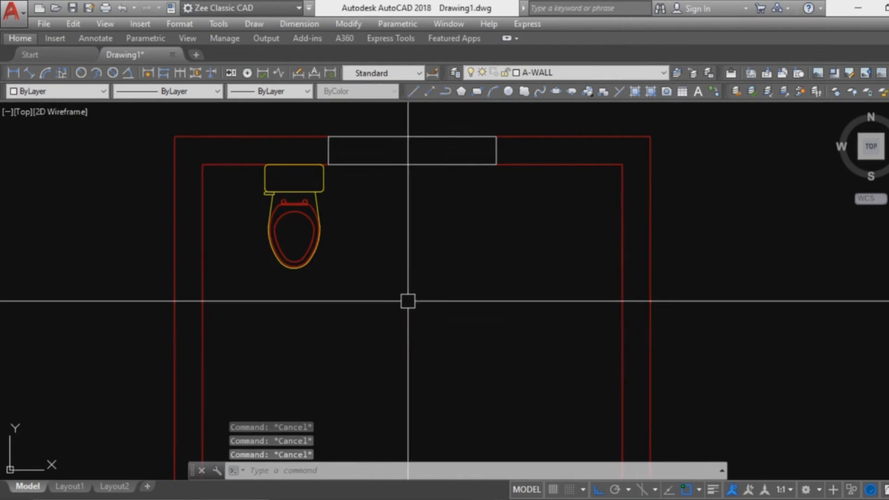
scroll(321, 285, up, 2)
middle_drag(328, 290, 345, 345)
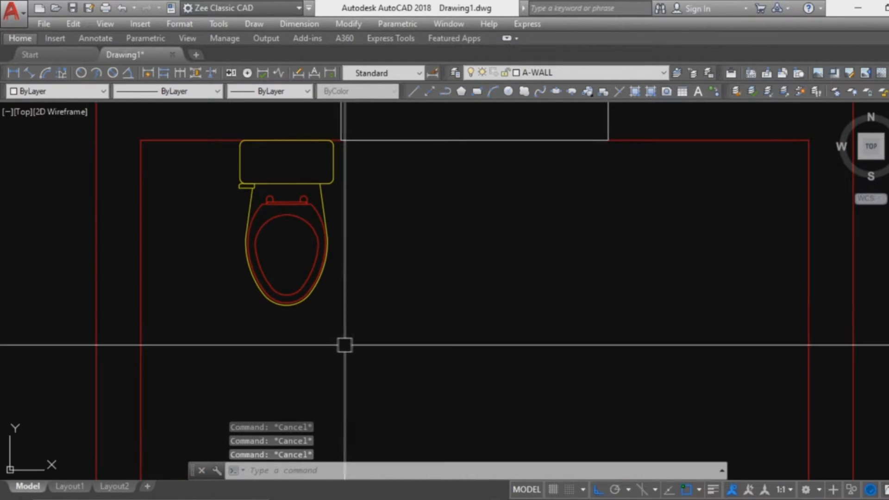
scroll(354, 345, down, 8)
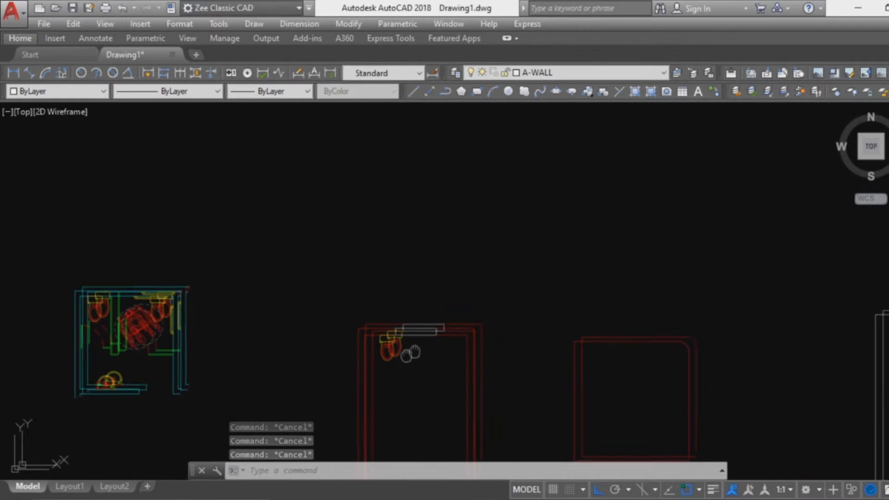
scroll(176, 323, up, 8)
scroll(243, 276, down, 3)
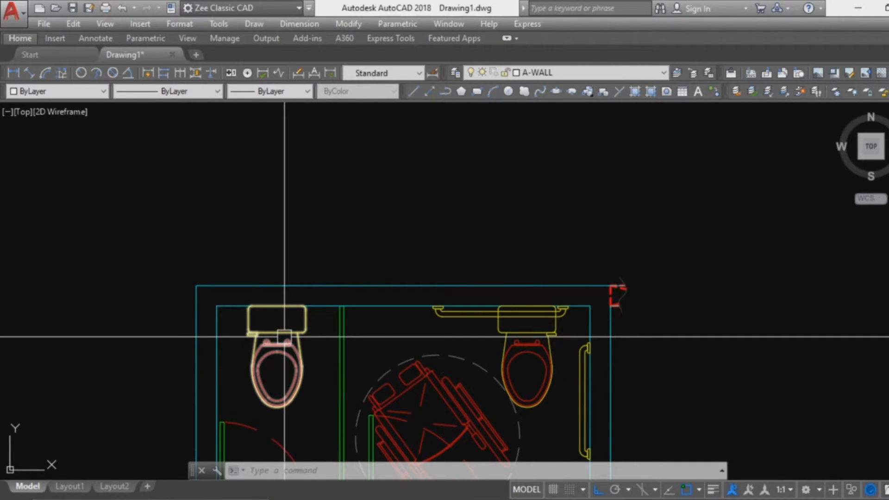
Step: Mirror both restroom toilets across the outer line of the upper wall, keeping the originals
click(512, 357)
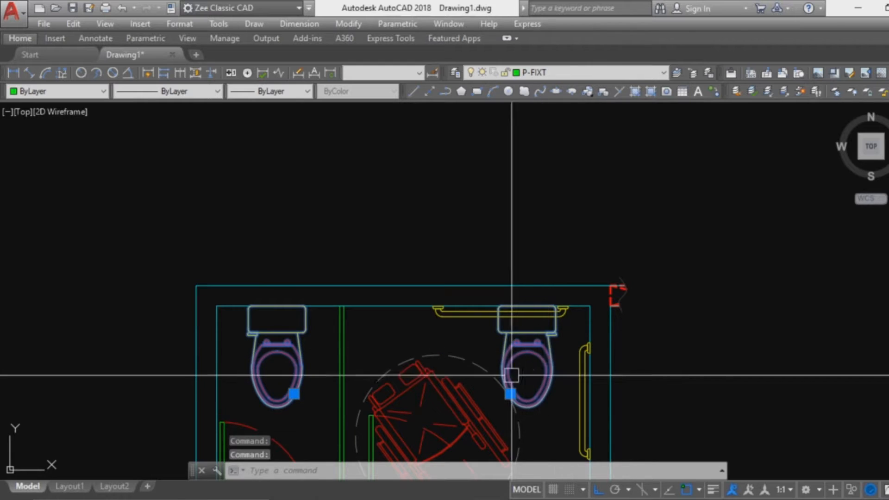
key(Escape)
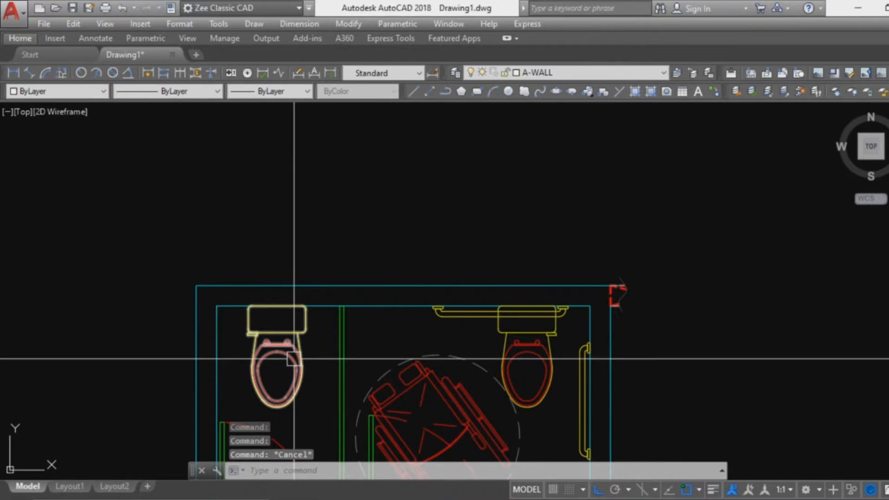
click(536, 363)
text(mi)
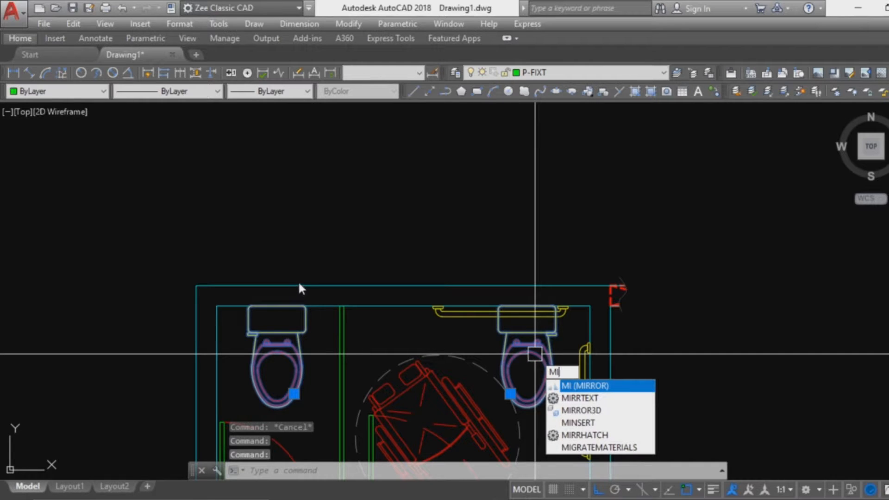
key(Return)
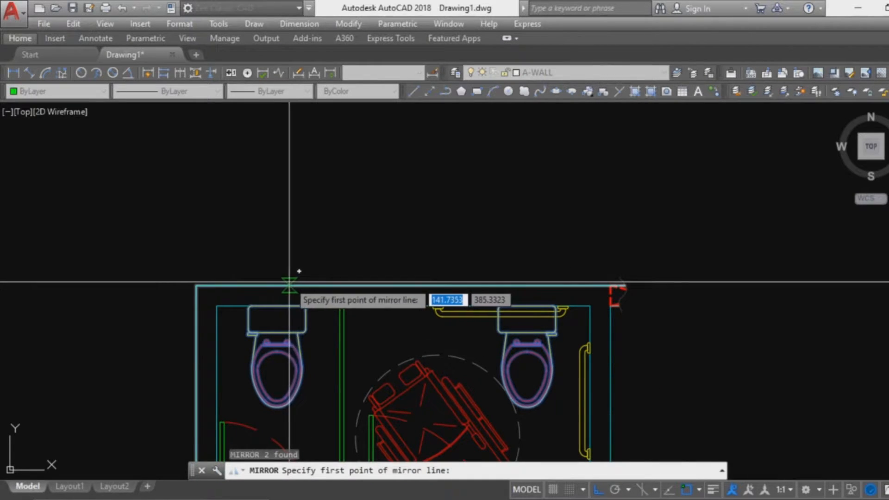
click(289, 282)
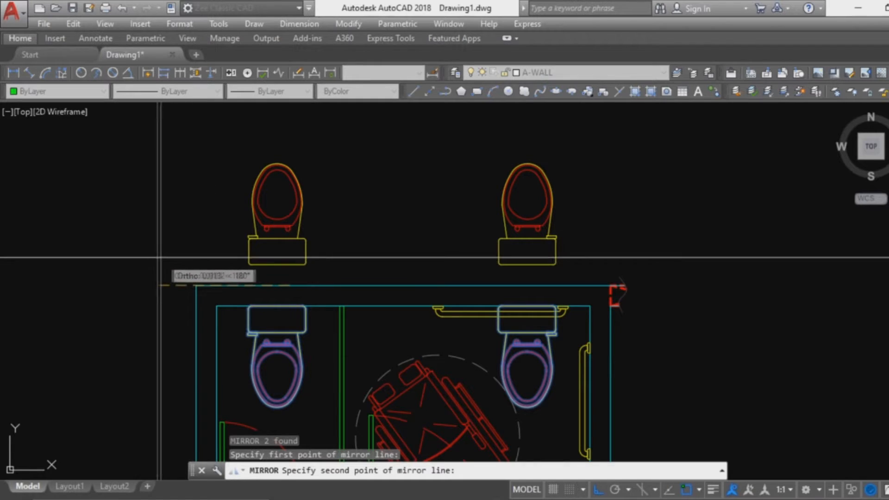
key(Escape)
Step: Move the two mirrored toilets down so their tanks sit against the outer line of the restroom's upper wall
click(595, 235)
click(104, 179)
text(m)
key(Return)
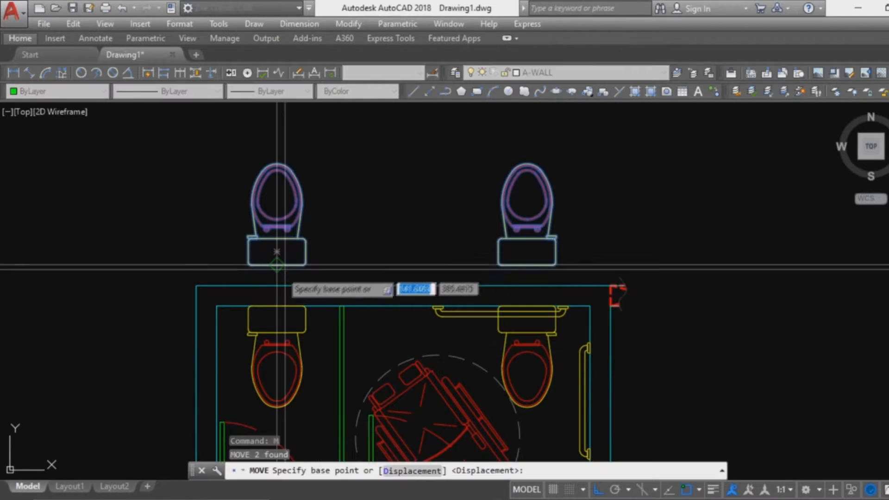
click(276, 265)
click(277, 285)
Step: Mirror the left stall's door downward across the horizontal line through its hinge end, keeping the original door
scroll(288, 280, down, 5)
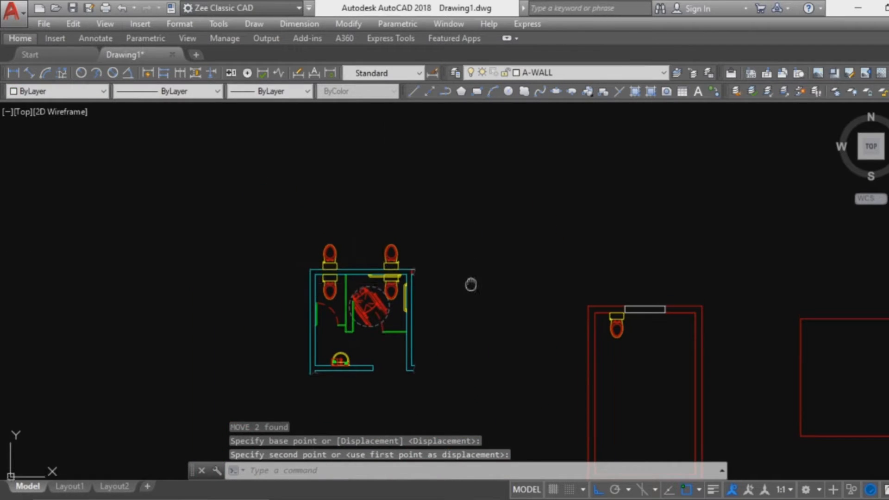
scroll(472, 285, up, 2)
middle_drag(616, 357, 625, 295)
key(Escape)
scroll(274, 266, up, 4)
scroll(377, 301, down, 1)
scroll(506, 300, up, 1)
scroll(432, 371, down, 2)
scroll(457, 244, up, 2)
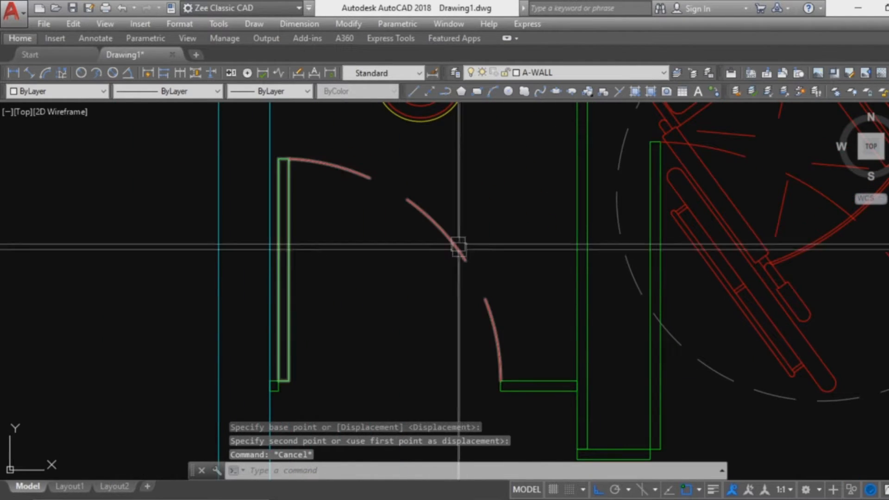
scroll(417, 276, down, 2)
scroll(417, 276, up, 4)
key(Escape)
key(Escape)
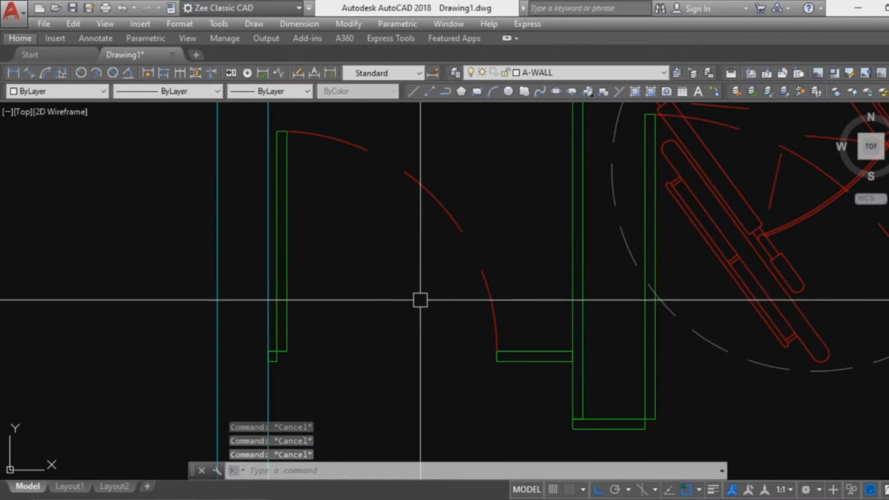
text(mi)
key(Return)
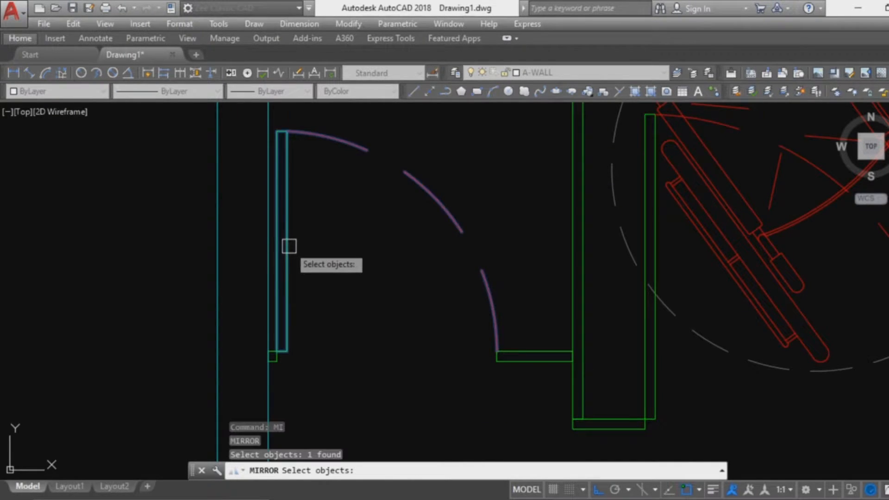
scroll(292, 361, up, 4)
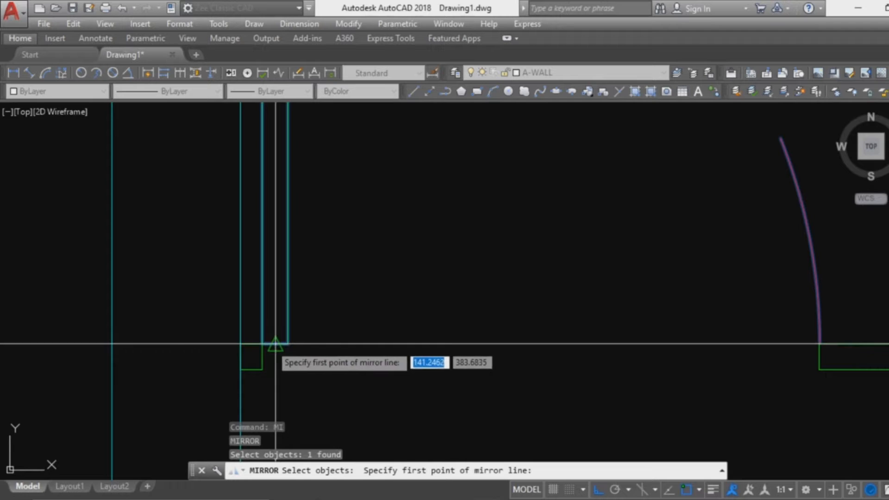
click(815, 345)
key(Return)
scroll(604, 362, down, 3)
key(Escape)
key(Escape)
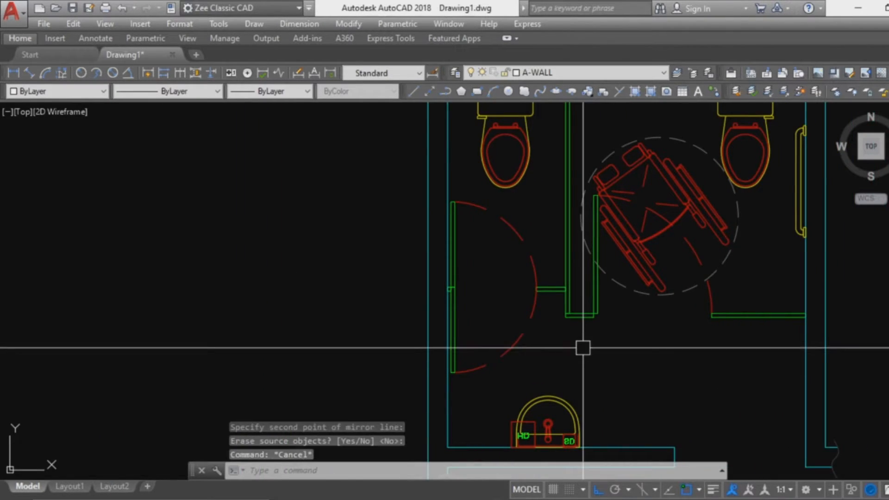
Step: Copy the left stall's original door about 3.3 units to the left, into the empty area beside the restroom
click(529, 254)
text(co)
key(Return)
click(533, 273)
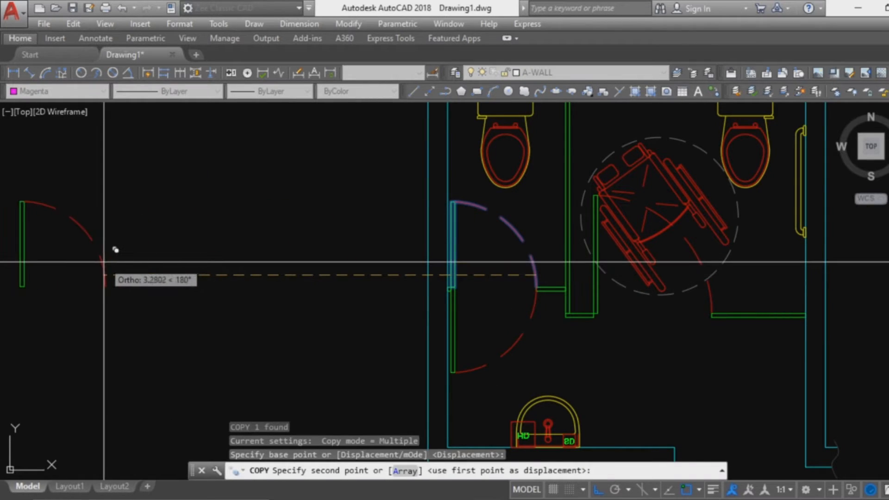
click(115, 268)
key(Escape)
middle_drag(143, 292, 379, 367)
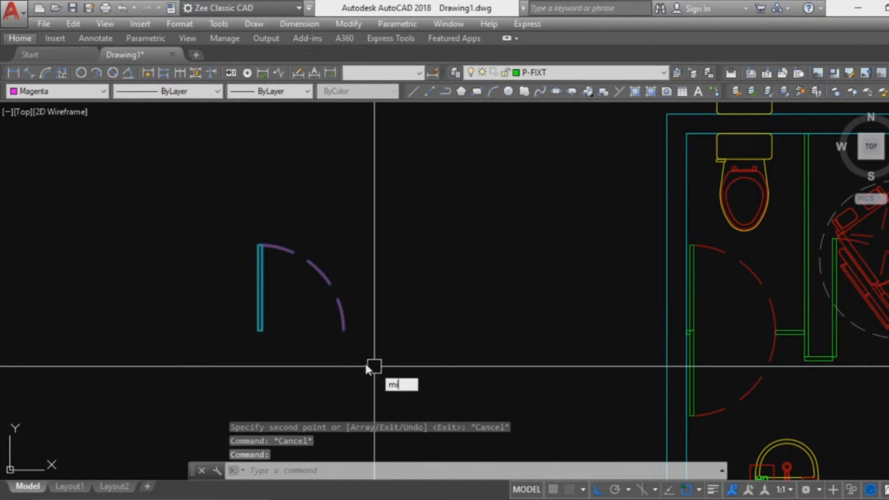
Step: Mirror the copied door across a vertical line through the end of its swing arc to form a double door
text(mi)
key(Return)
click(343, 330)
click(349, 224)
key(Return)
key(Escape)
Step: Mirror both leaves of the standalone double door downward across the horizontal line through their lower ends, keeping the originals
click(472, 252)
click(315, 299)
text(mi)
key(Return)
scroll(377, 323, up, 5)
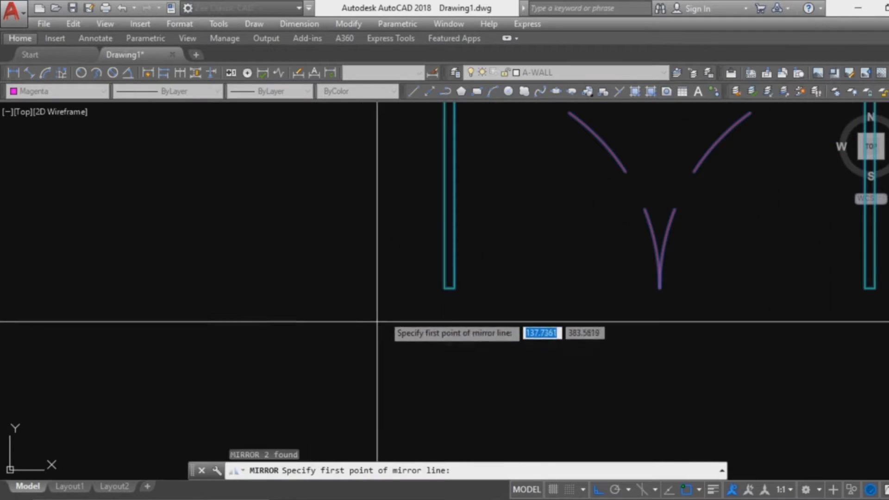
click(454, 288)
middle_drag(532, 303, 397, 303)
click(324, 295)
key(Escape)
scroll(477, 318, down, 6)
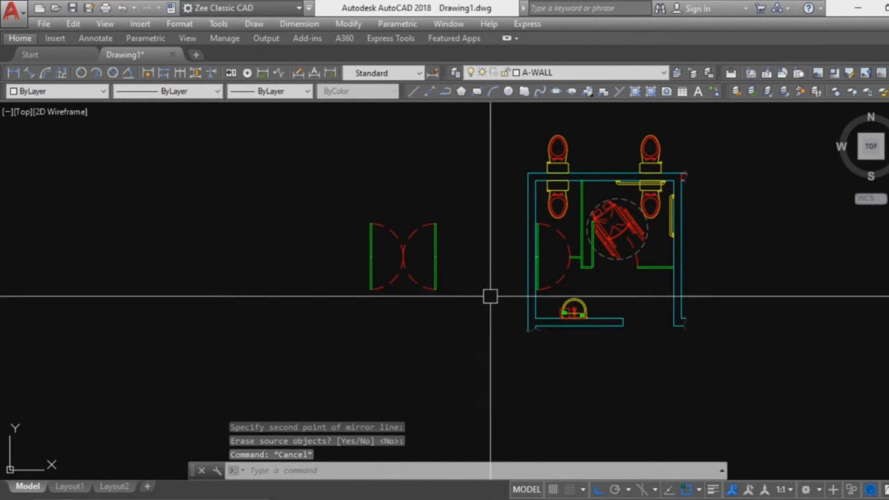
middle_drag(490, 297, 461, 314)
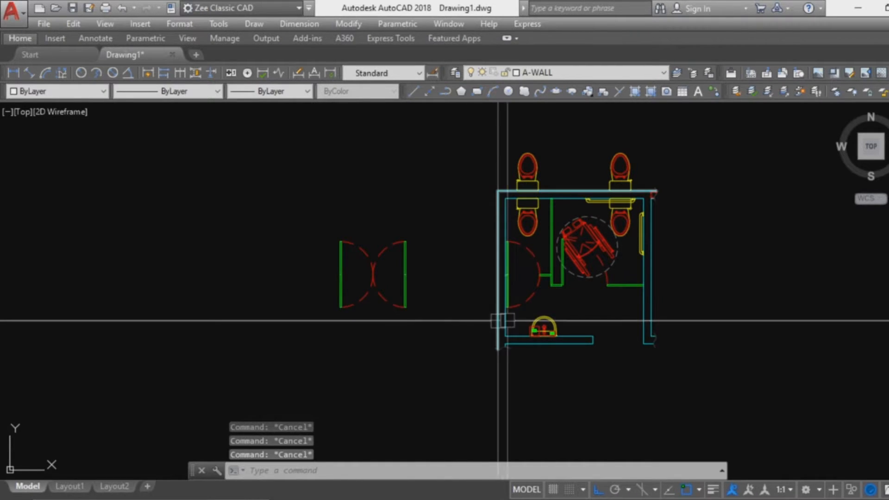
Step: Copy the restroom's wheelchair with its dashed turning circle into the empty area left of the standalone doors
click(600, 232)
text(c)
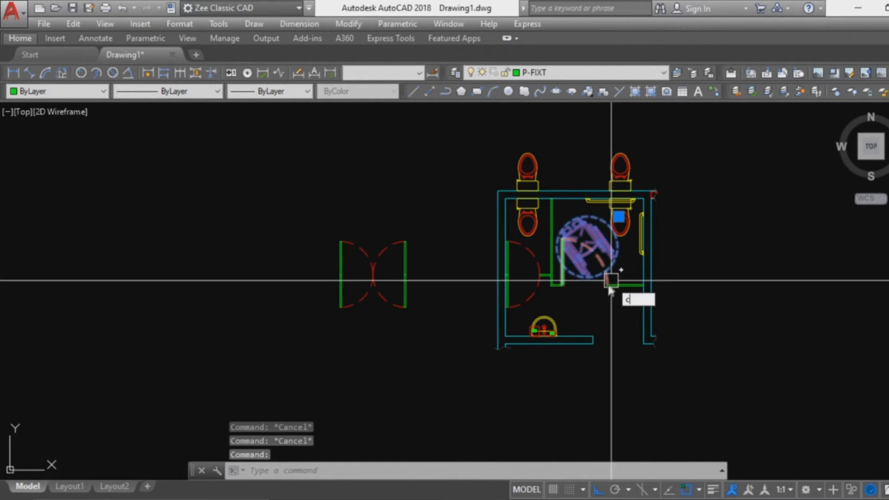
key(Return)
click(618, 258)
middle_drag(270, 266, 537, 270)
click(418, 260)
key(Escape)
scroll(418, 260, up, 6)
scroll(418, 260, down, 2)
middle_drag(419, 260, 459, 313)
key(Escape)
key(Escape)
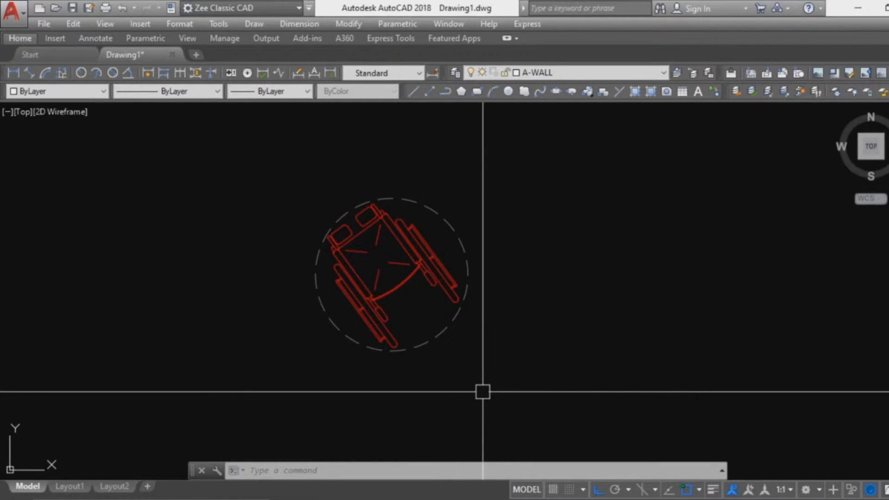
Step: Explode the copied wheelchair block and test-select its front arc as a separate object
middle_drag(412, 269, 481, 232)
click(480, 232)
key(Return)
click(460, 227)
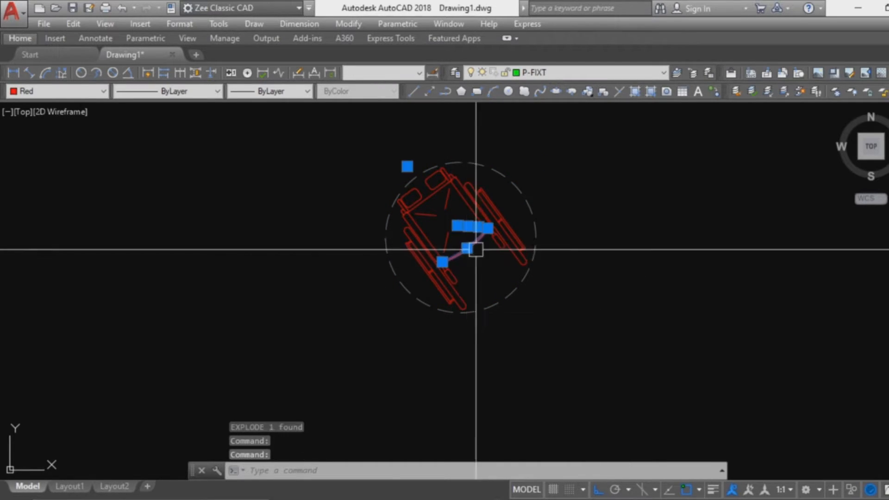
key(Escape)
click(554, 321)
key(Escape)
click(650, 369)
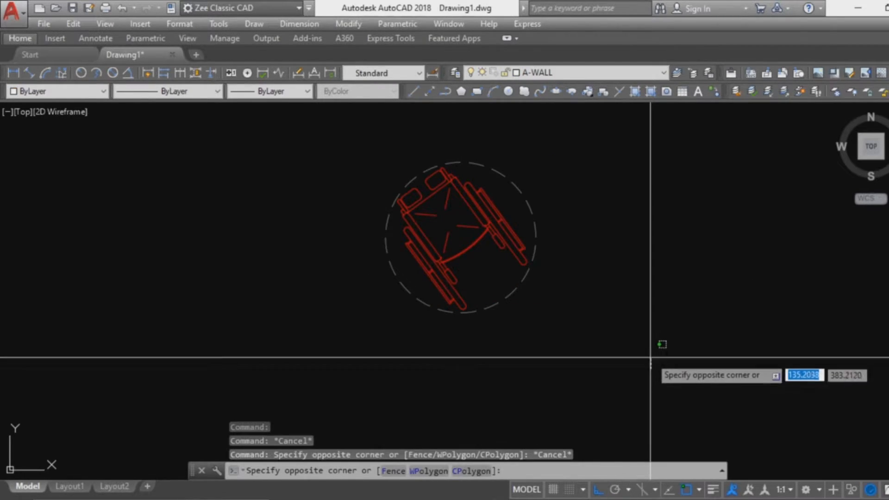
click(666, 356)
middle_drag(555, 319, 510, 364)
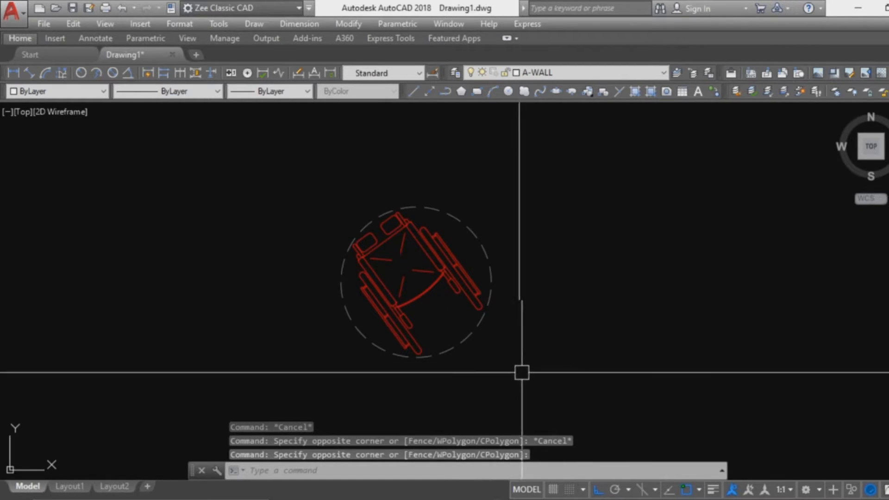
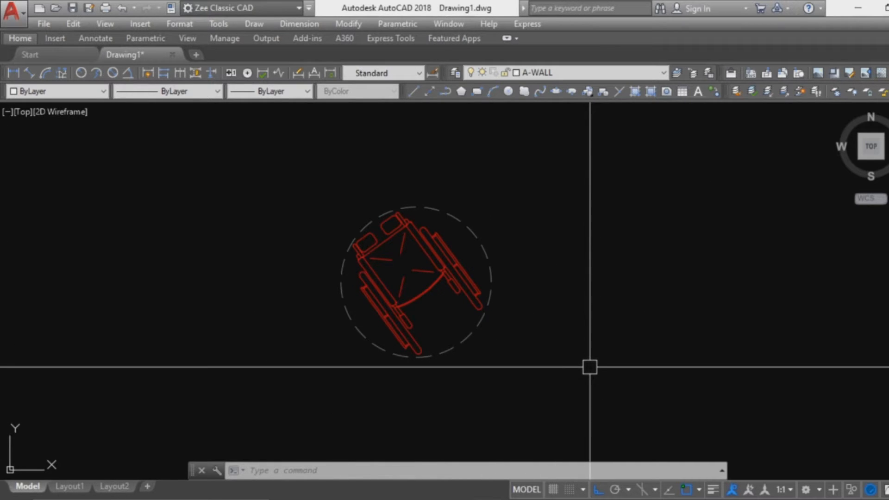
click(613, 407)
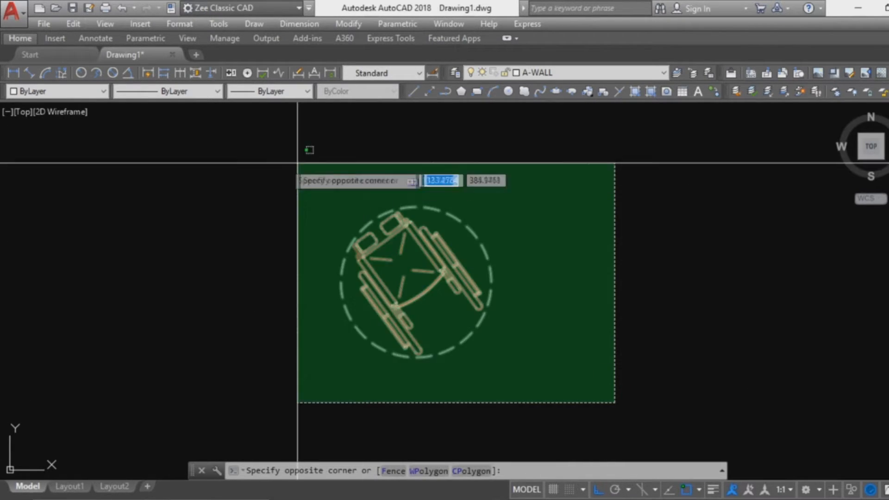
click(301, 164)
text(b)
key(Return)
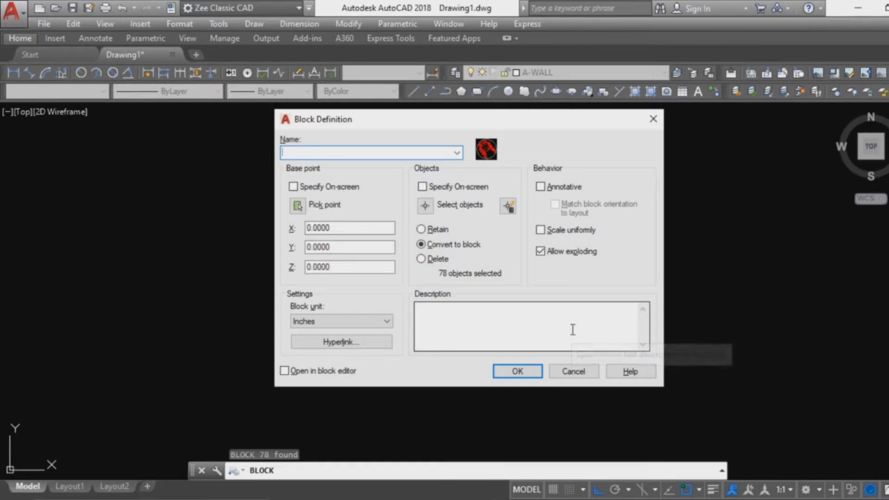
click(517, 372)
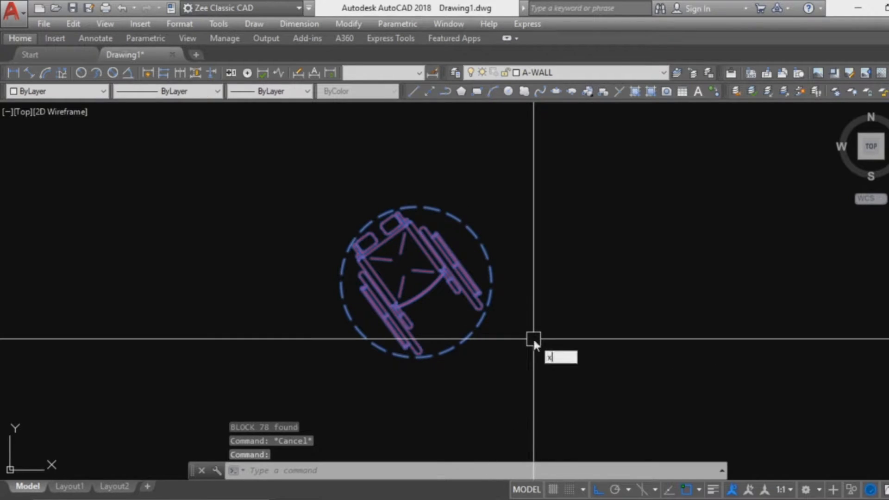
key(Escape)
key(Escape)
key(Escape)
Step: Cut all the exploded wheelchair parts and the circle to the clipboard and paste them back nearby as one block
click(633, 445)
click(292, 171)
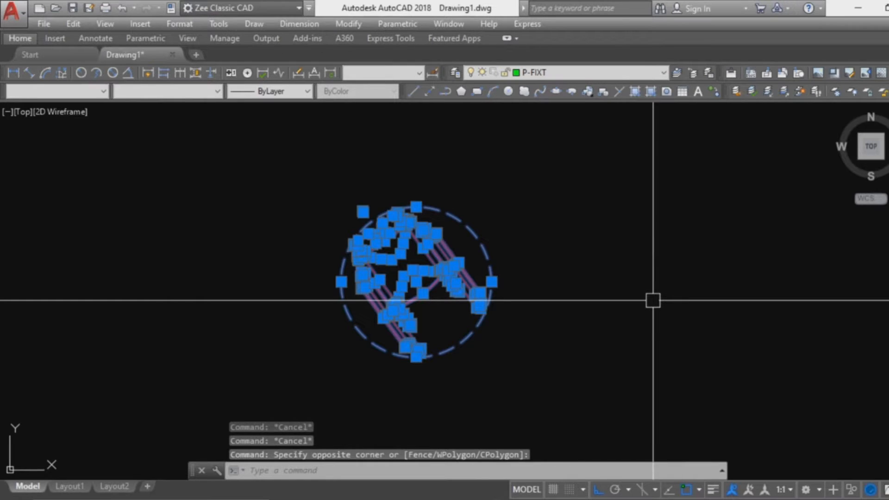
key(ctrl+x)
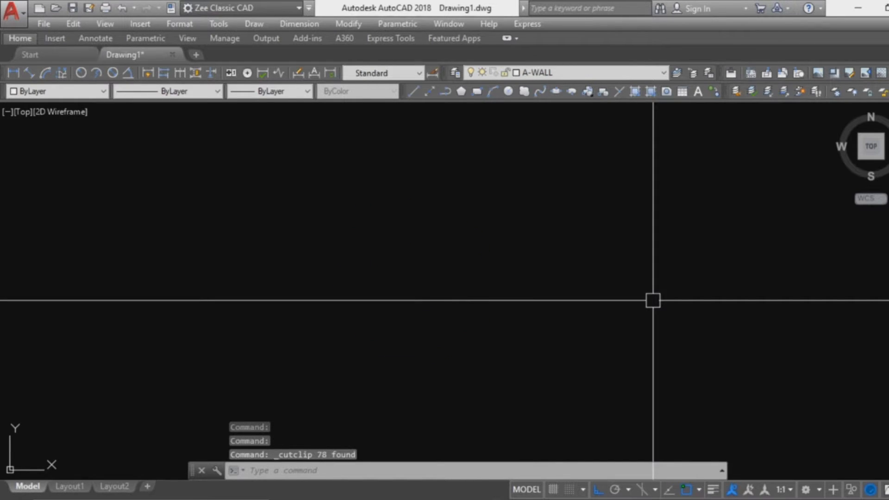
key(ctrl+shift+v)
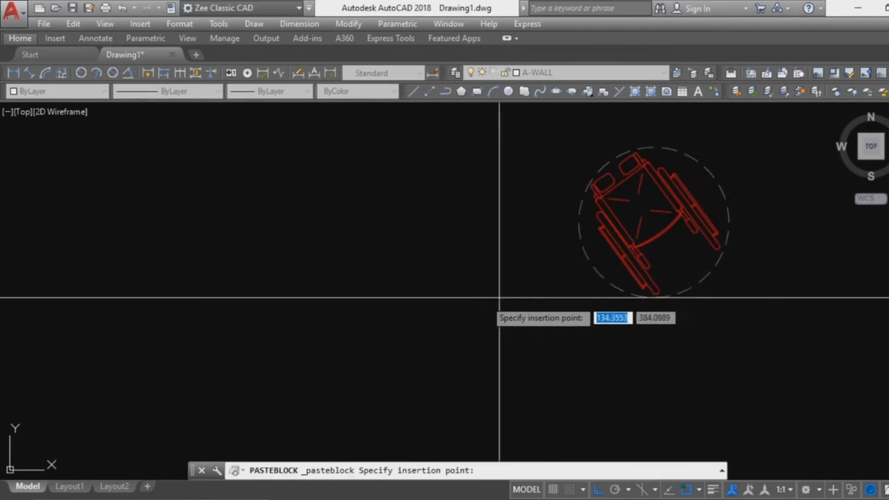
click(447, 305)
middle_drag(676, 248, 518, 301)
click(518, 301)
scroll(488, 347, down, 5)
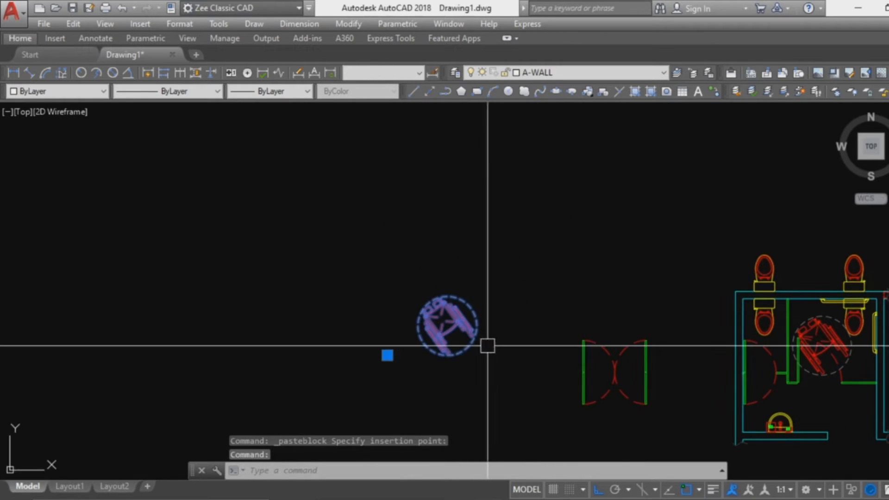
key(Escape)
key(Escape)
scroll(477, 347, up, 6)
scroll(510, 361, down, 4)
middle_drag(566, 369, 287, 269)
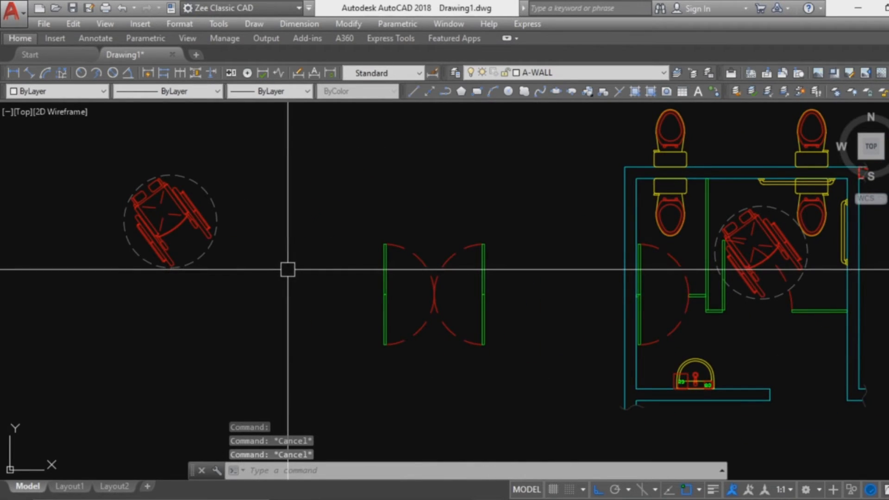
scroll(290, 271, down, 3)
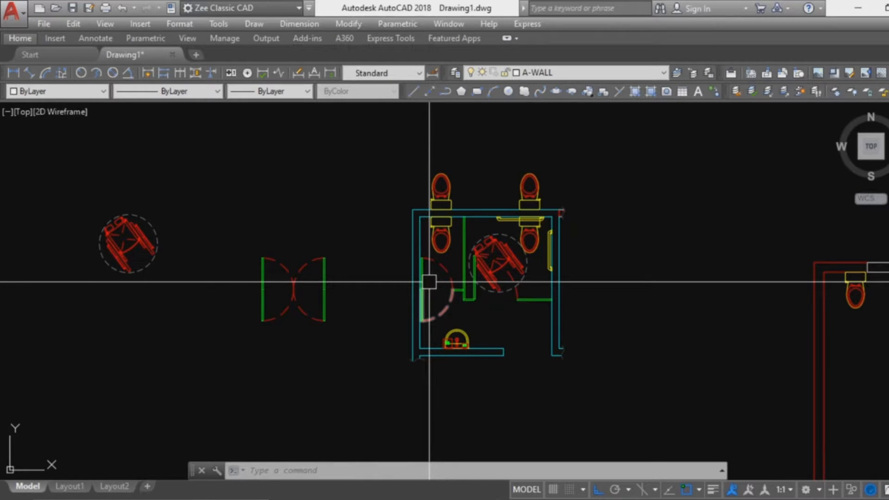
Step: Stretch the free end of the restroom's lower wall about 0.8 units to the right across the door opening
scroll(430, 281, down, 5)
middle_drag(544, 294, 341, 293)
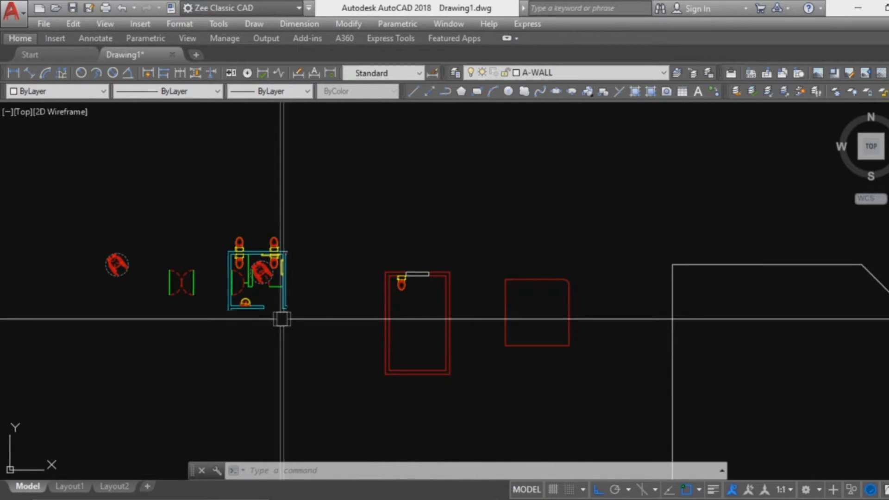
scroll(278, 315, up, 6)
scroll(182, 259, up, 3)
middle_drag(182, 305, 501, 294)
scroll(490, 292, down, 2)
middle_drag(442, 301, 458, 320)
scroll(466, 311, up, 2)
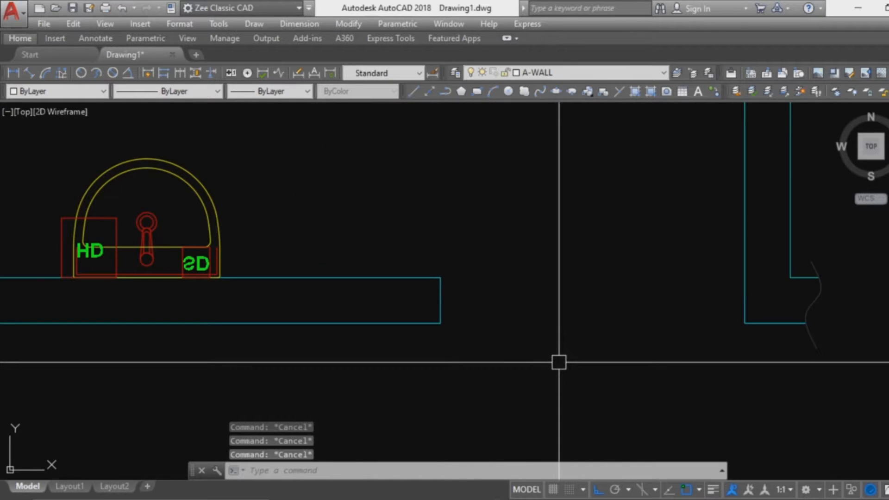
click(588, 378)
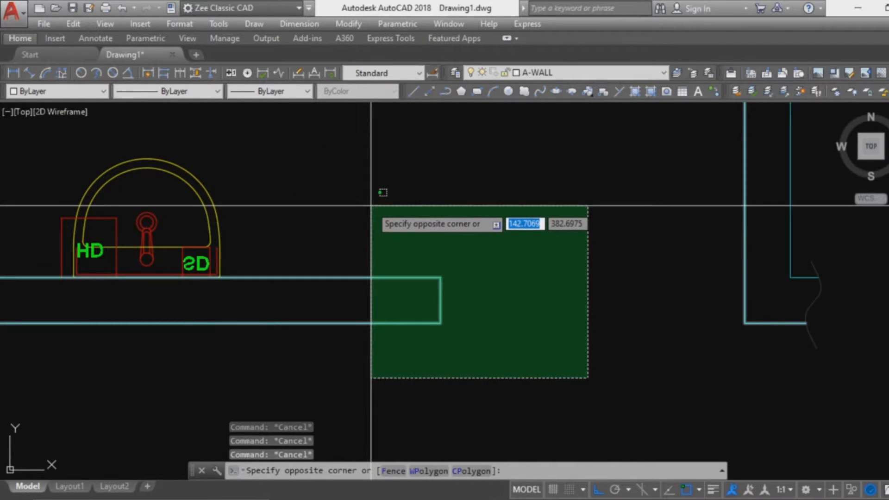
click(371, 205)
key(Return)
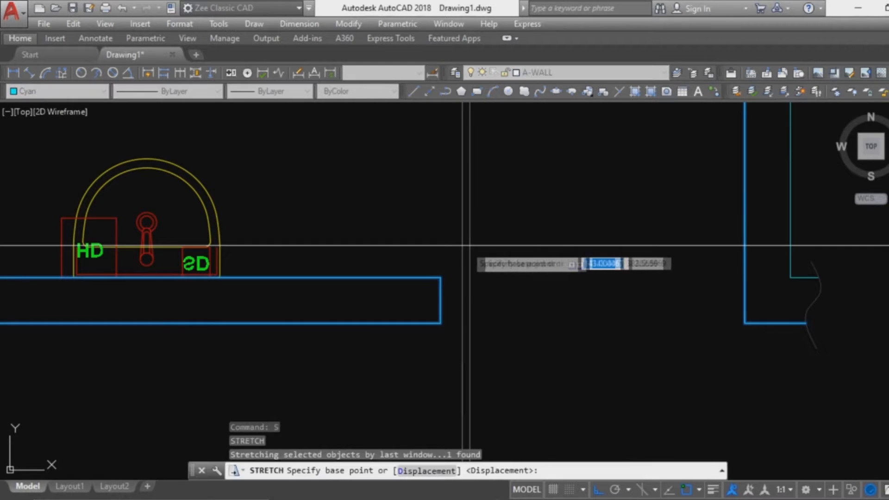
click(469, 314)
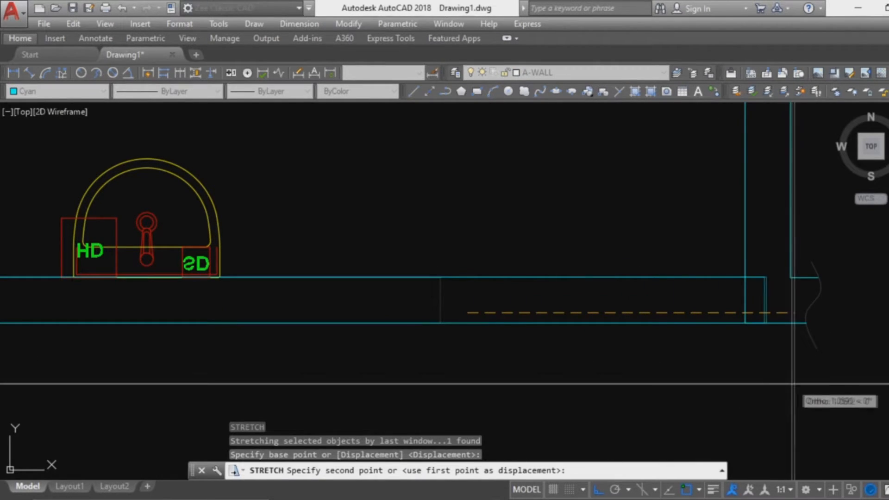
scroll(556, 232, down, 5)
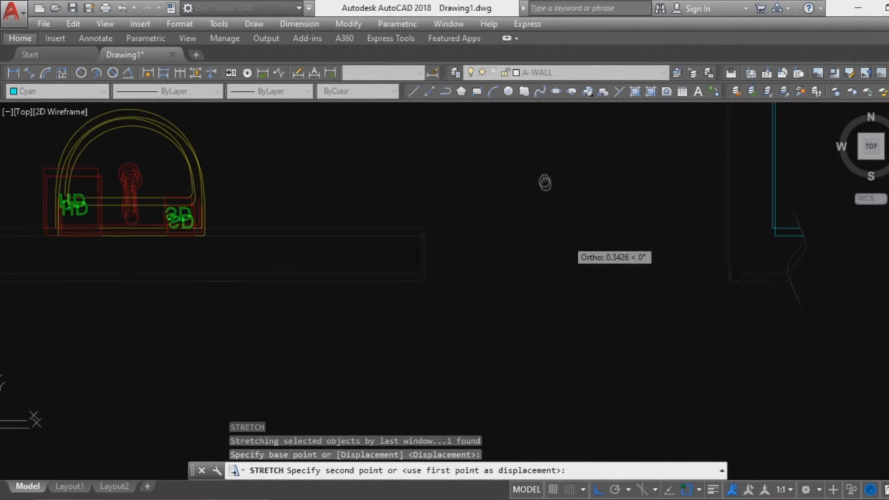
scroll(547, 204, up, 4)
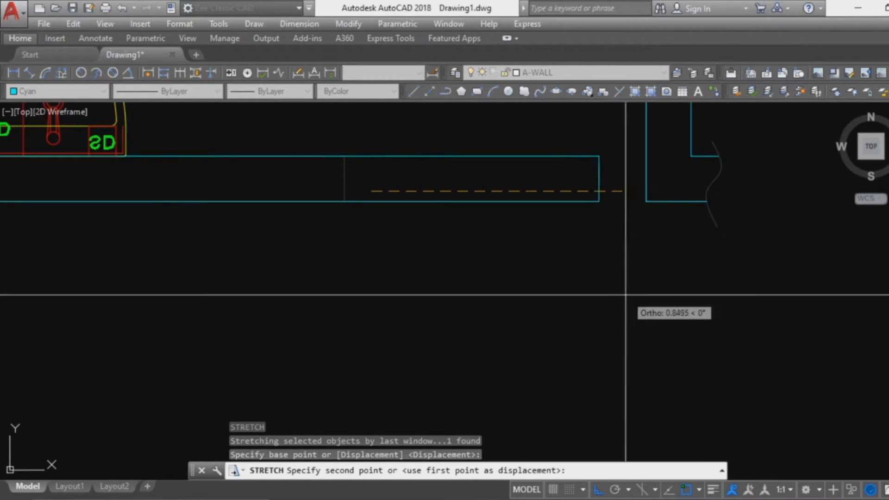
key(Escape)
key(Escape)
Step: Try stretching the lower wall's free end again, using a smaller crossing selection around its lower corner
click(605, 300)
click(495, 139)
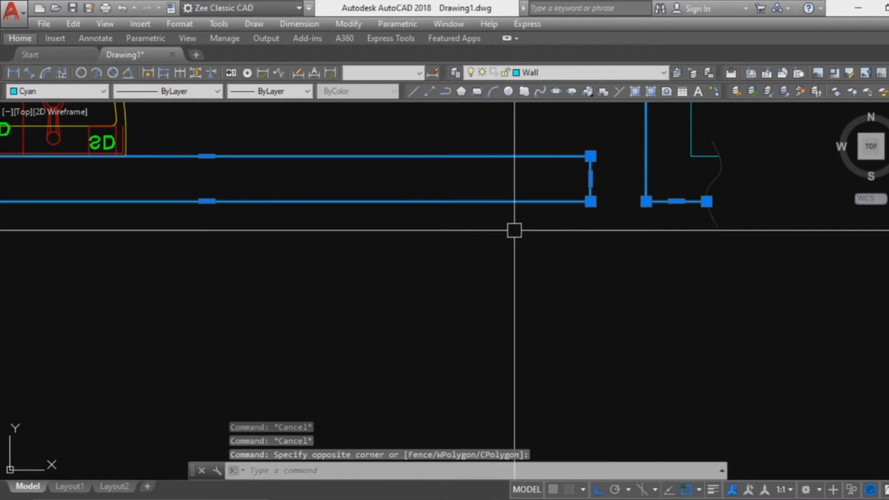
key(Escape)
click(614, 287)
click(586, 197)
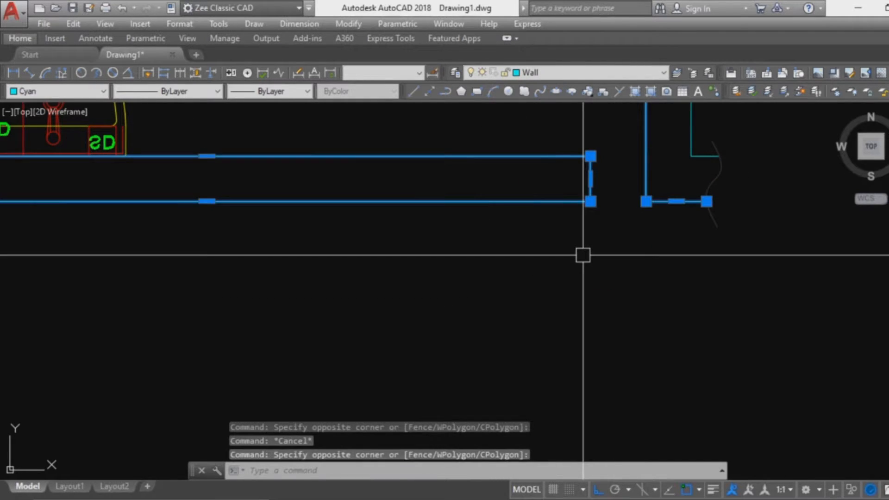
text(s)
key(Return)
click(596, 241)
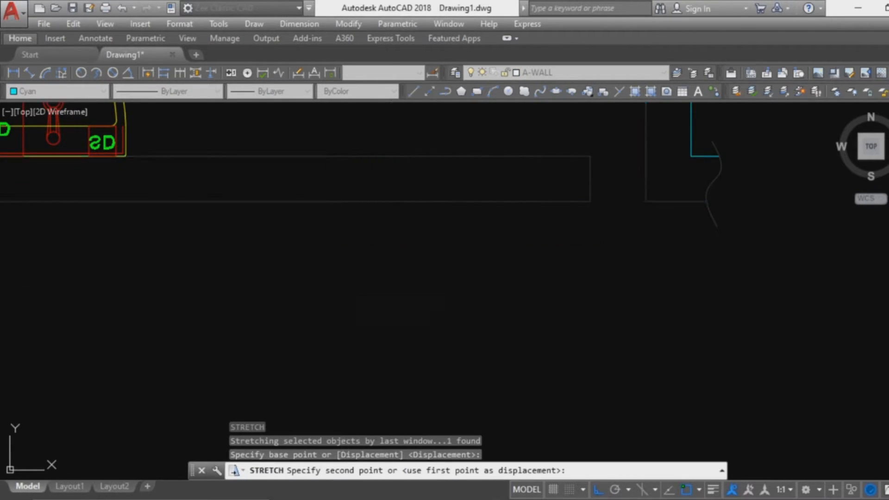
key(Escape)
Step: With Ortho off, draw a three-point arc about 1 unit high, bulging left, between the restroom and the red double-line room
scroll(460, 312, down, 5)
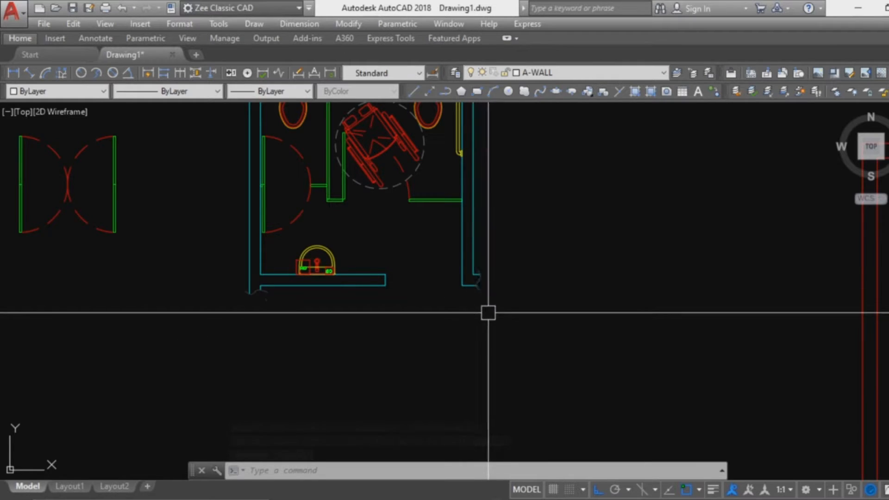
scroll(488, 312, down, 2)
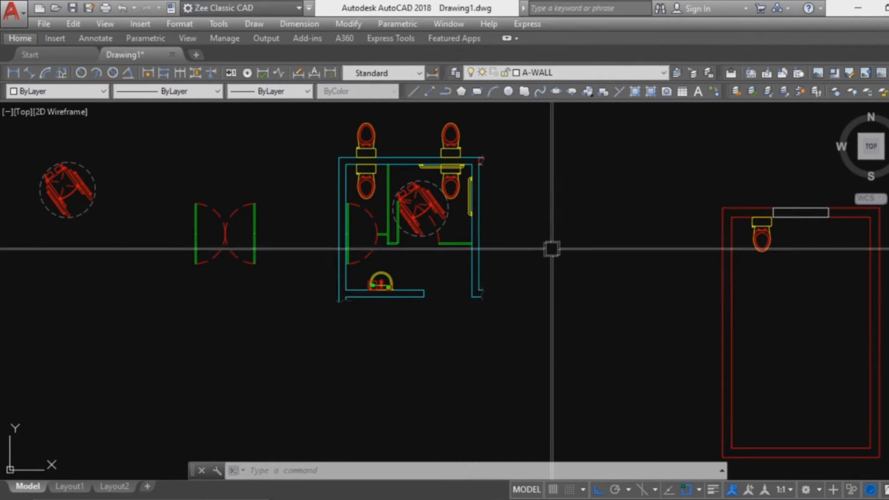
middle_drag(550, 246, 371, 317)
scroll(398, 301, up, 2)
middle_drag(411, 292, 347, 300)
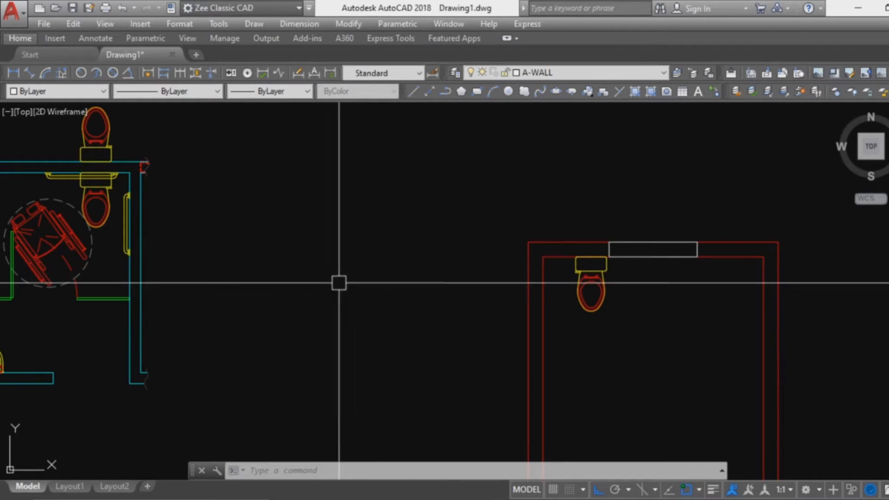
scroll(339, 283, up, 2)
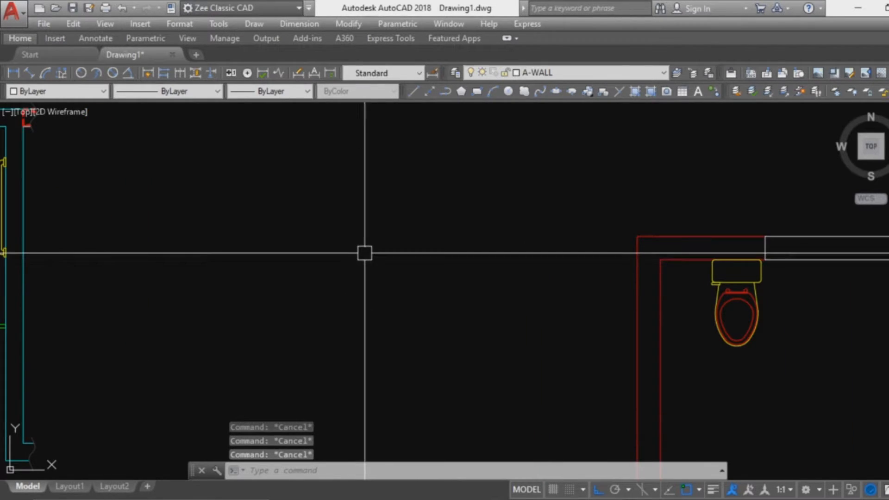
text(a)
key(Return)
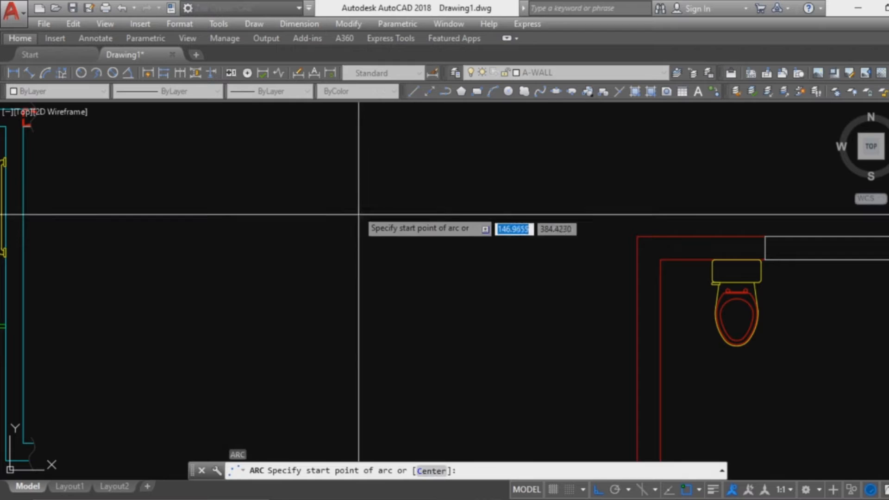
key(F8)
click(361, 191)
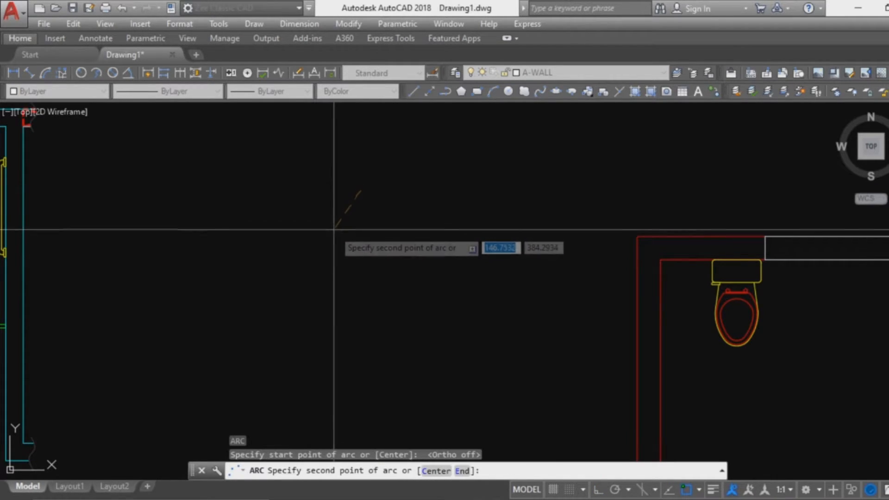
click(330, 252)
click(353, 309)
key(Escape)
Step: Mirror the arc about the line through its two endpoints, keeping the original, to form a closed leaf shape
click(377, 235)
click(321, 192)
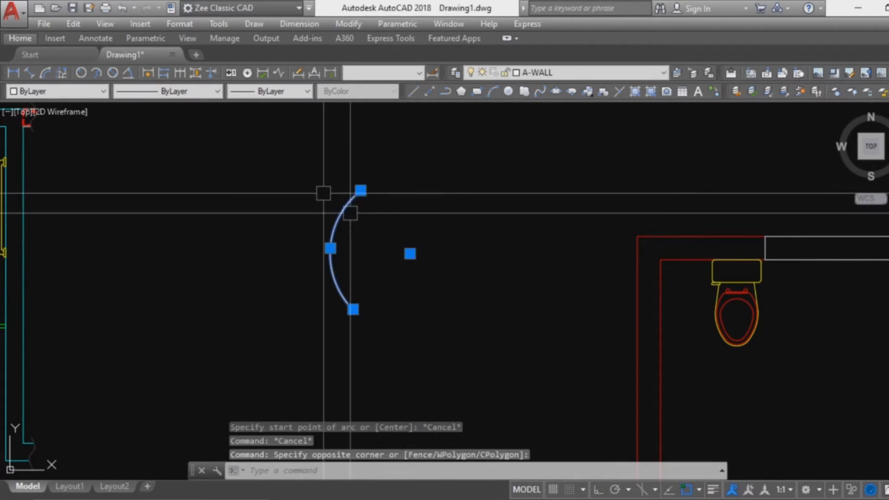
text(mi)
key(Return)
click(353, 309)
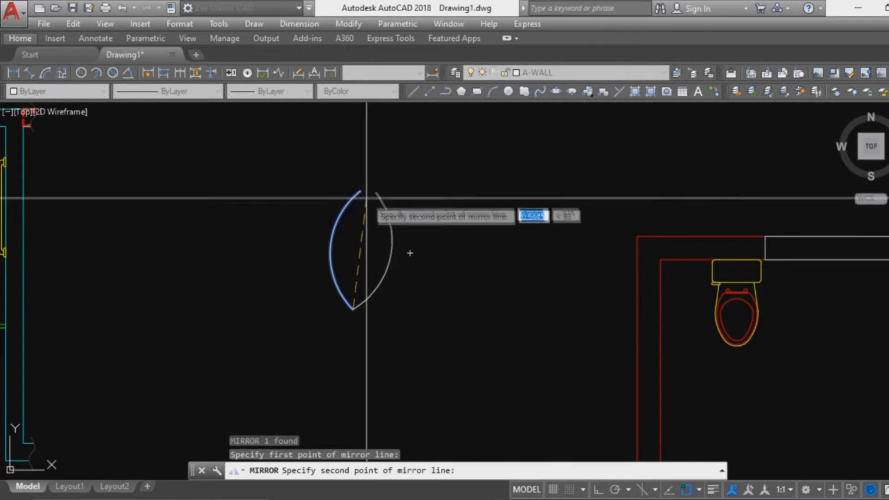
click(361, 190)
key(Return)
key(Escape)
Step: Cut both arcs of the leaf to the clipboard and paste them back nearby as one block
click(431, 347)
click(312, 194)
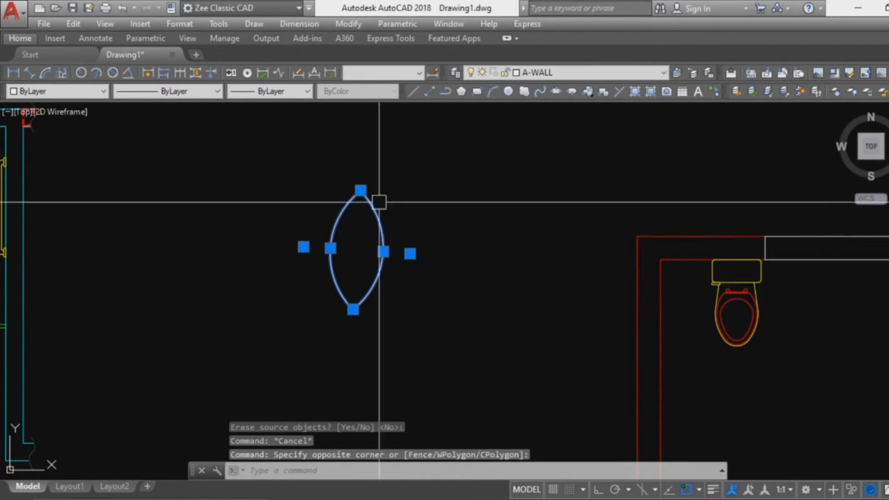
key(ctrl+x)
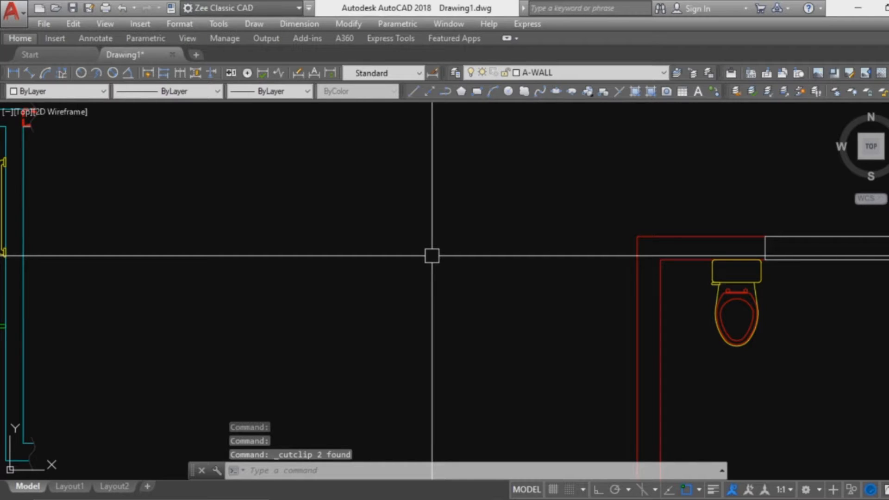
key(ctrl+shift+v)
click(346, 297)
scroll(355, 282, up, 2)
key(Escape)
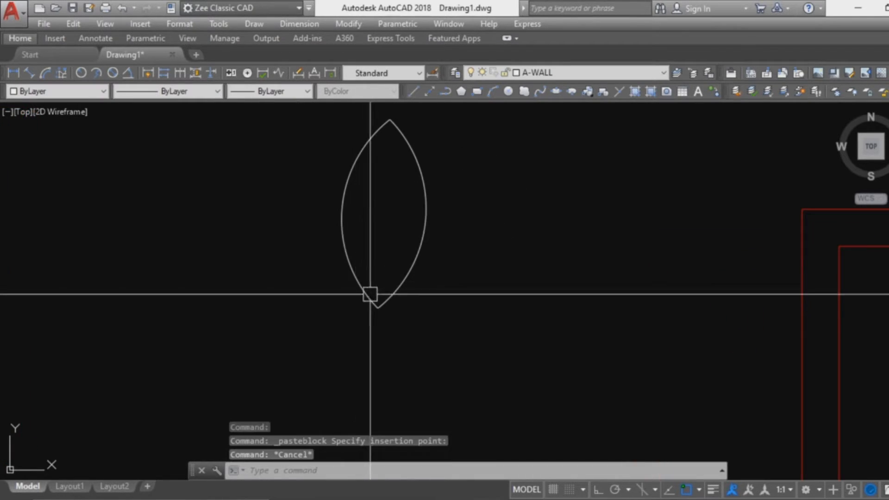
Step: Create a polar array of 8 items from the leaf block, centred on its lower tip
key(Escape)
key(Escape)
text(a)
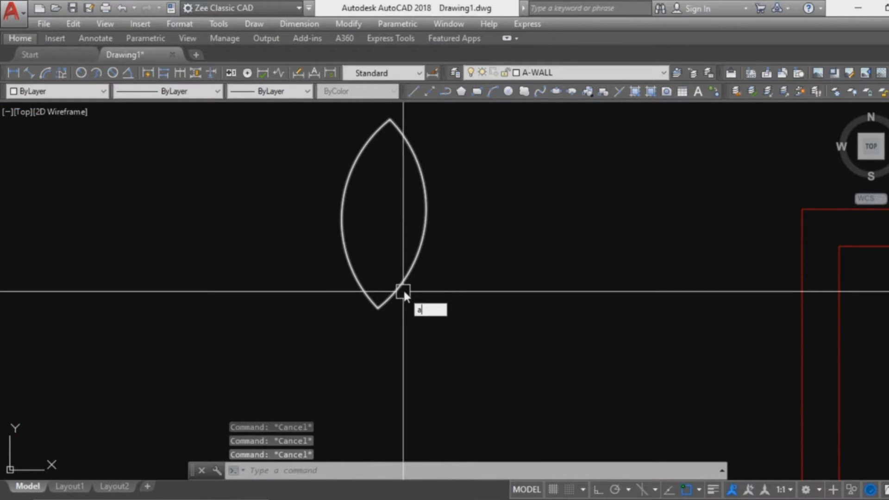
text(r)
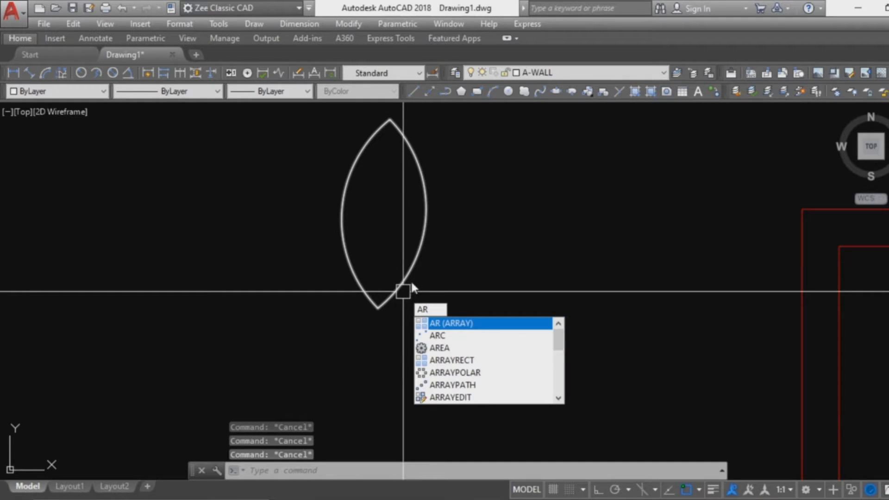
key(Return)
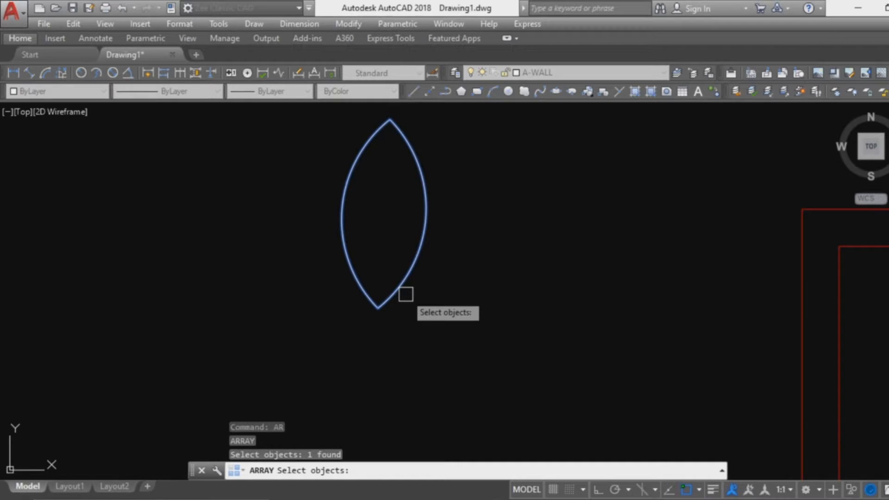
key(Return)
text(po)
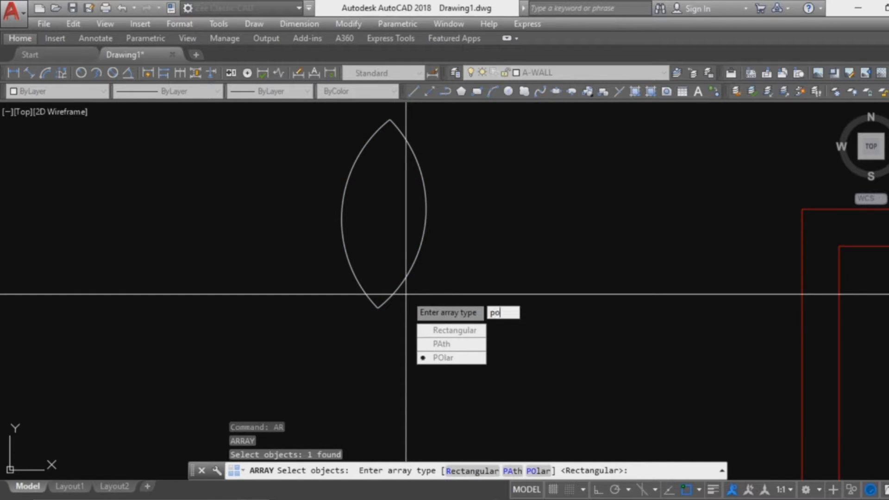
key(Return)
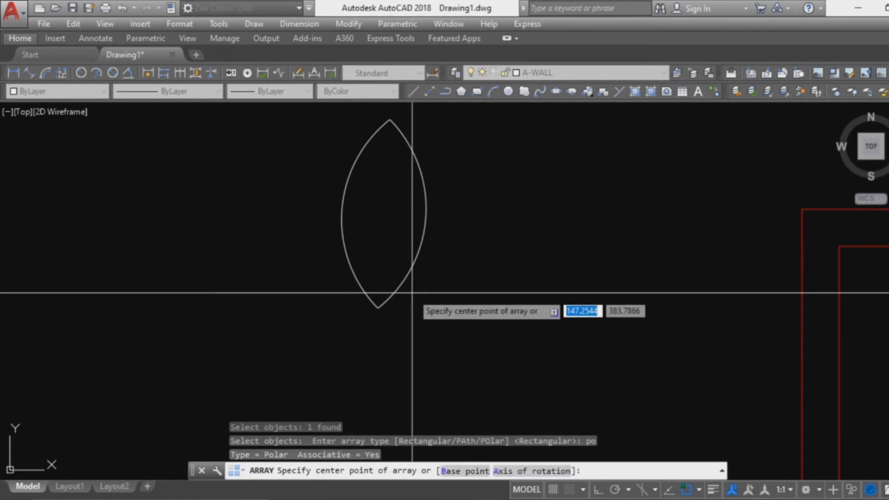
click(378, 307)
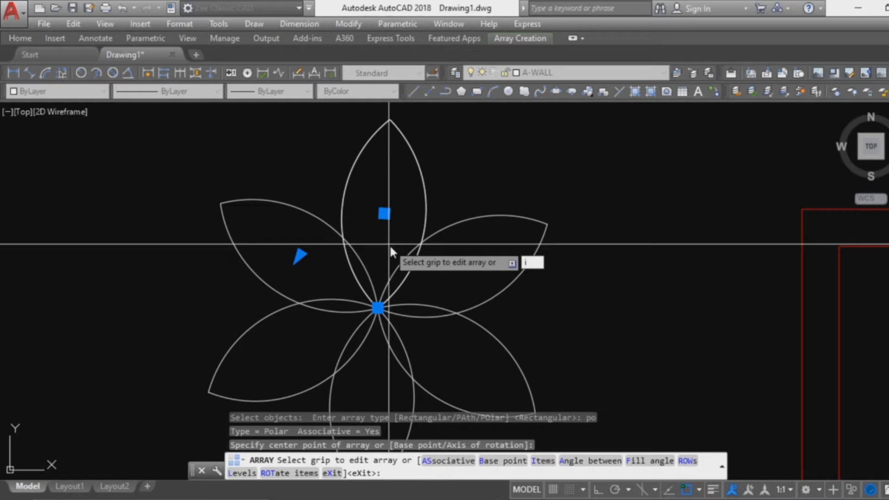
key(Return)
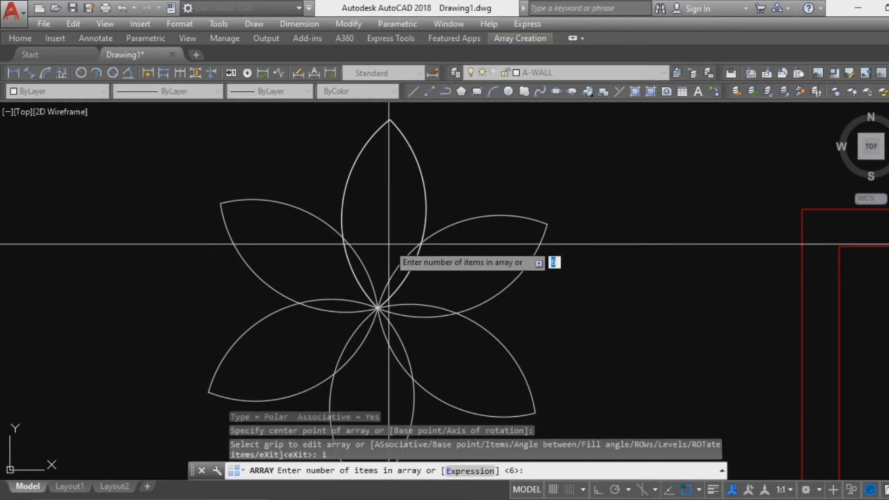
key(Return)
key(Escape)
scroll(423, 220, down, 4)
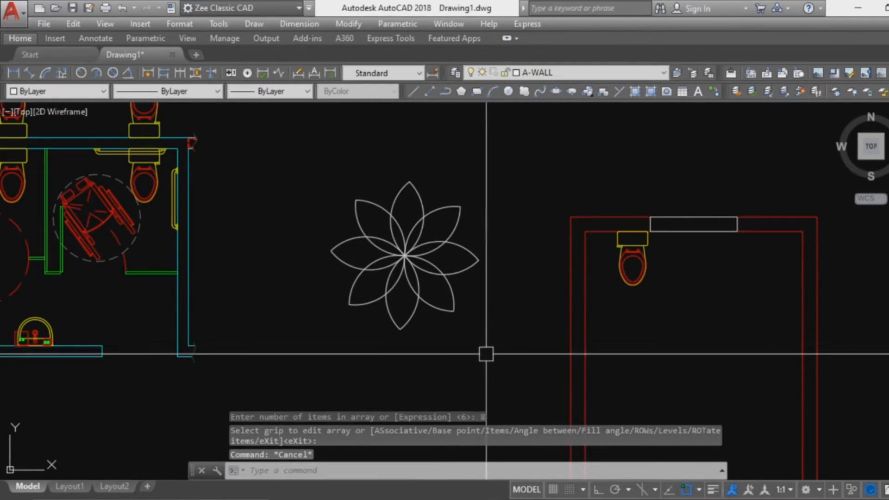
Step: Draw a two-segment polyline about 0.7 units high, bent outward to the left, below the leaf flower
middle_drag(394, 400, 371, 287)
middle_drag(295, 254, 309, 263)
scroll(309, 264, up, 3)
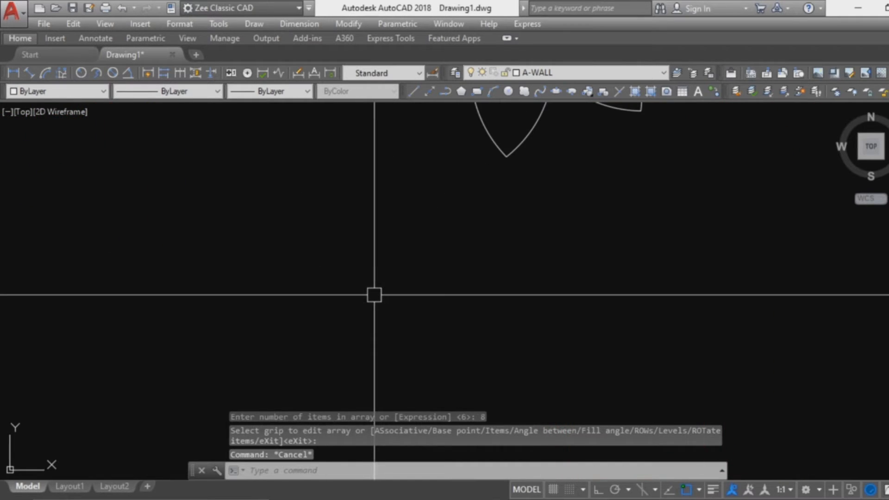
key(Escape)
key(Escape)
click(378, 218)
click(351, 264)
click(375, 345)
key(Escape)
Step: Mirror the bent polyline about the line through its two endpoints, keeping the original, to form a kite shape
click(408, 348)
click(402, 304)
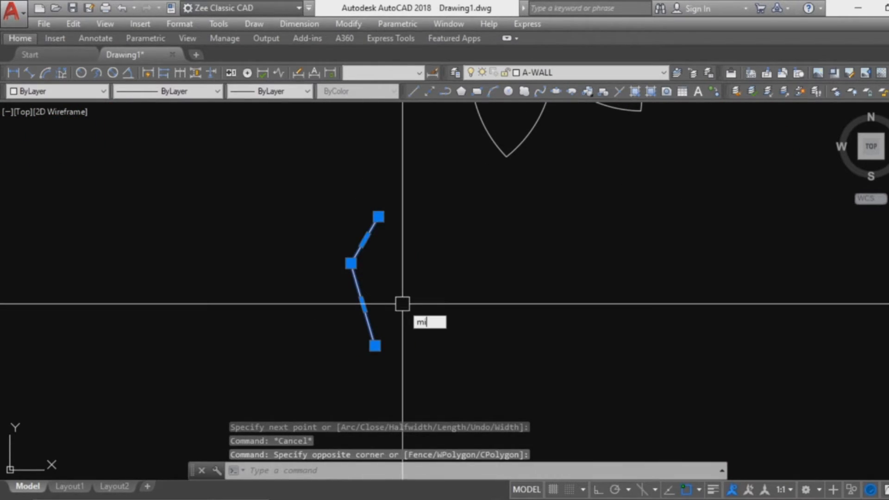
text(mi)
key(Return)
click(375, 346)
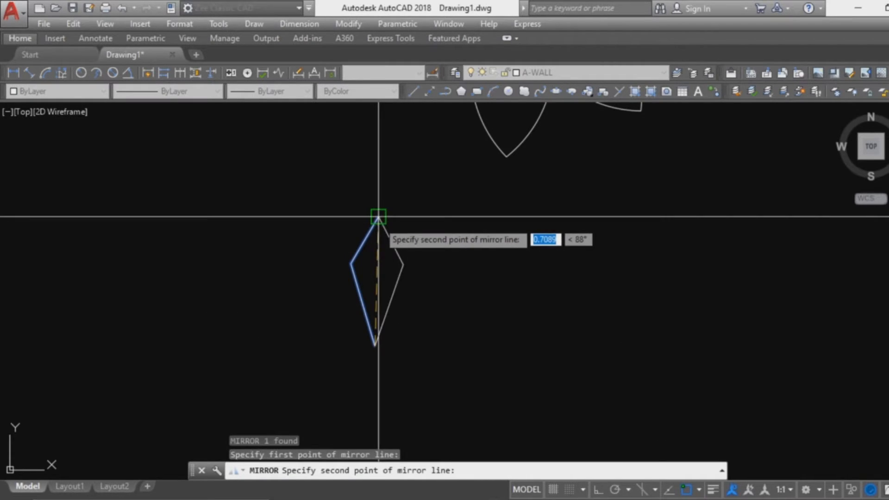
click(378, 216)
key(Return)
key(Escape)
Step: Cut both halves of the kite shape to the clipboard and paste them back slightly to the left as one block
click(427, 342)
click(333, 187)
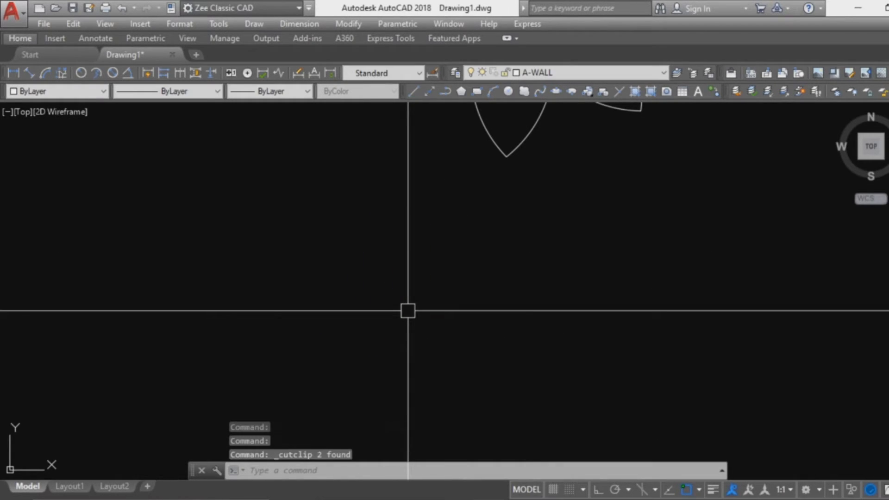
key(ctrl+shift+v)
click(317, 346)
key(Escape)
key(Escape)
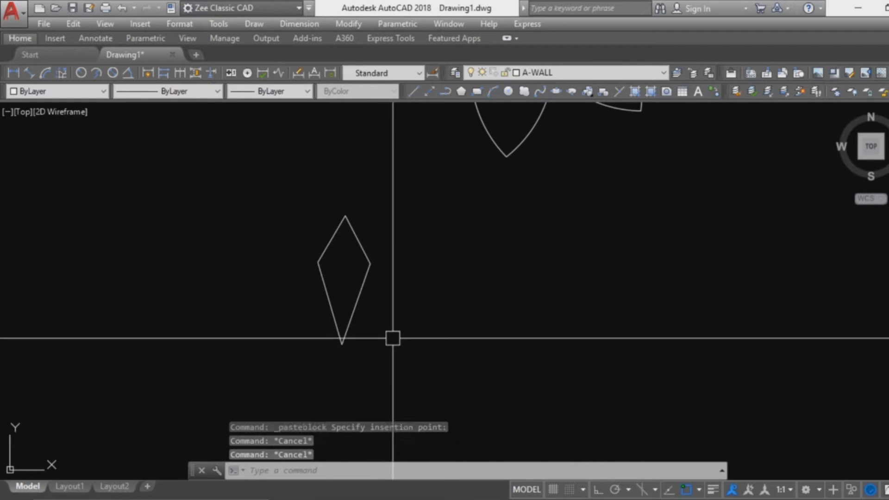
Step: Create a polar array of 8 items from the kite block, centred on its lower tip
text(ar)
key(Return)
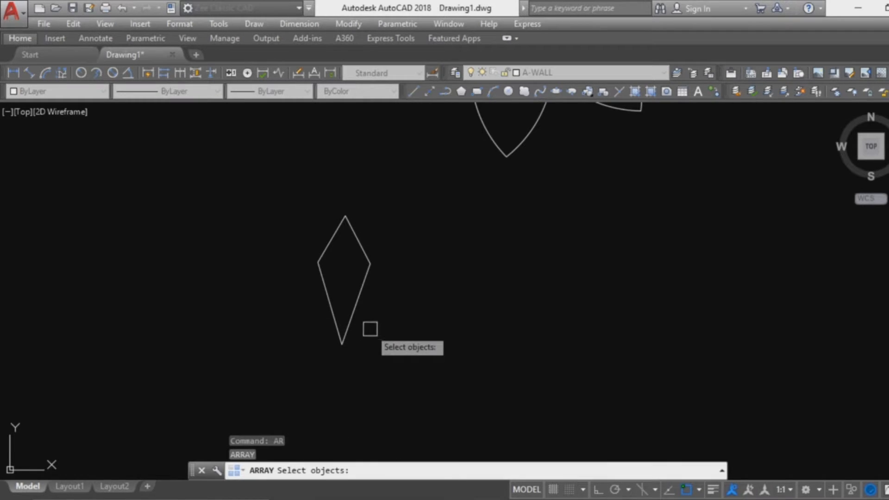
click(353, 313)
key(Return)
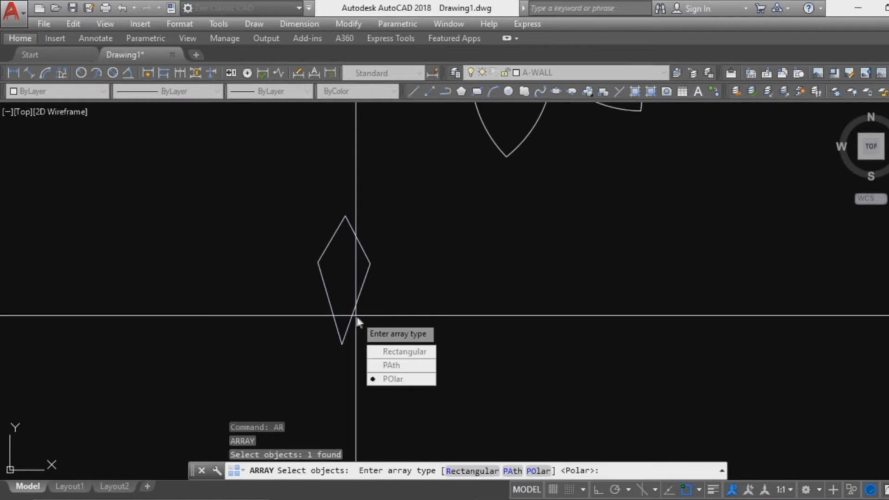
click(389, 378)
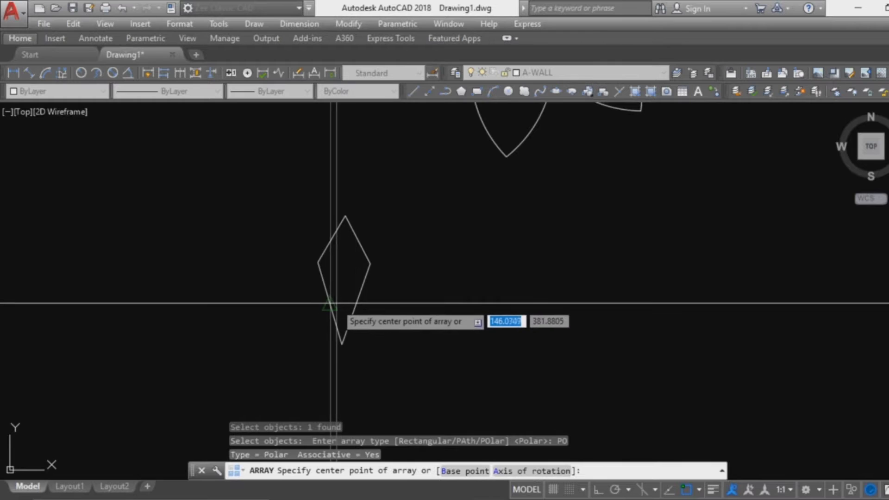
click(342, 344)
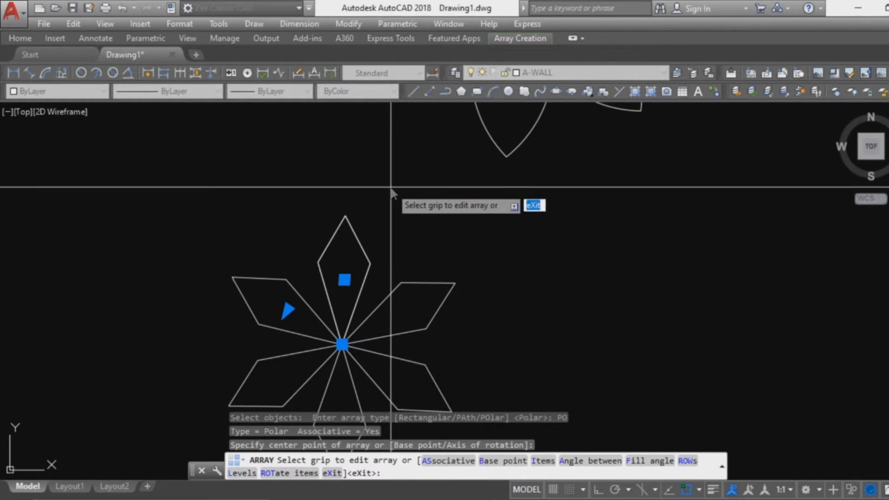
text(i)
key(Return)
text(8)
key(Return)
key(Return)
scroll(445, 246, down, 2)
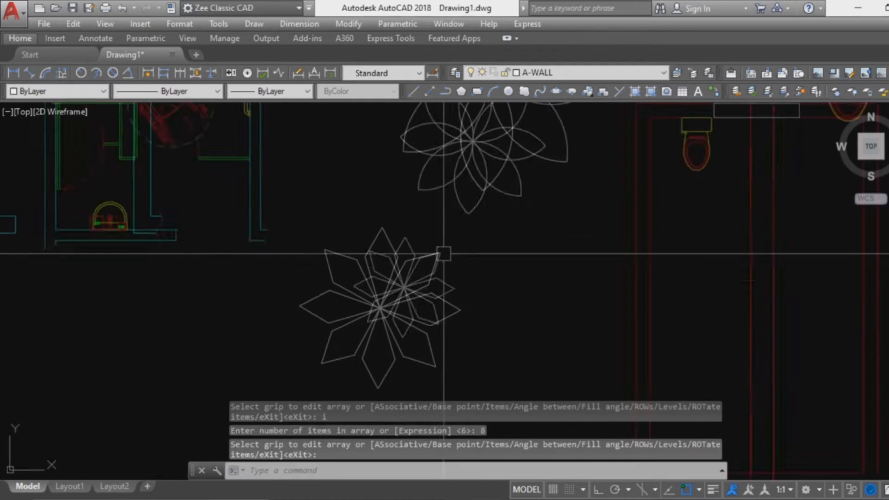
key(Escape)
Step: Draw a smooth S-shaped curve through four points in the empty space below the kite flower
scroll(513, 257, down, 4)
middle_drag(542, 312, 524, 345)
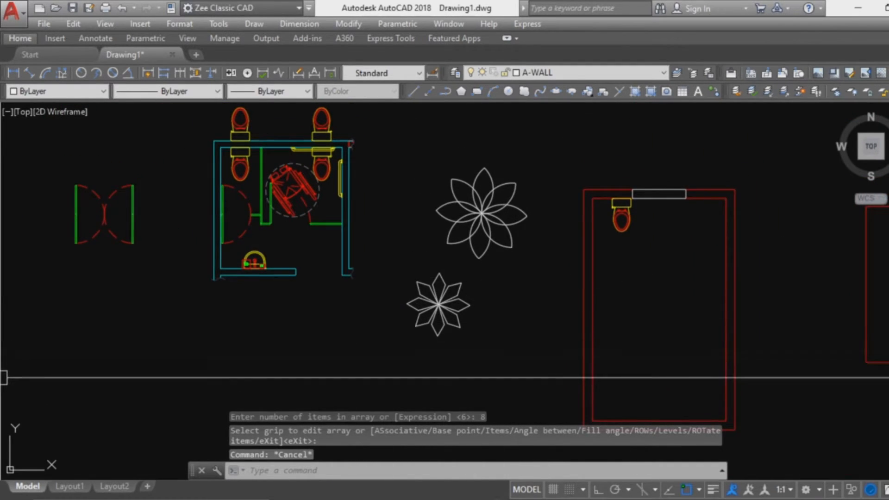
scroll(403, 426, up, 3)
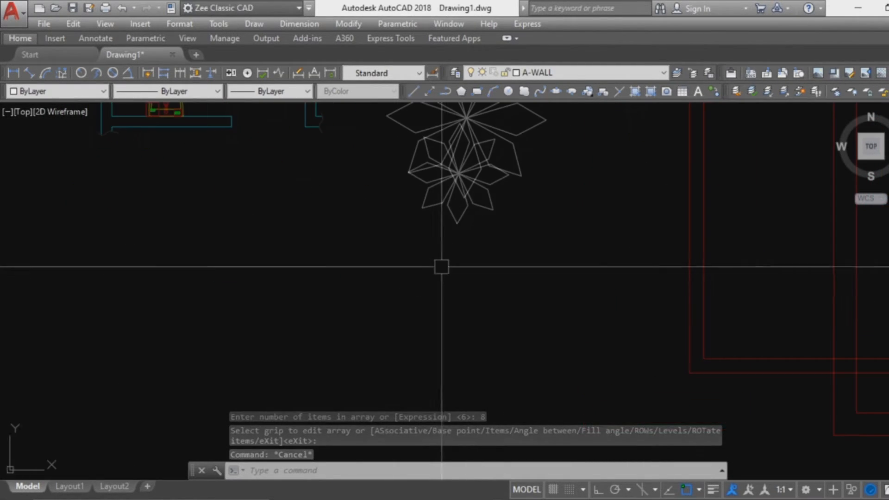
scroll(439, 288, down, 4)
middle_drag(439, 287, 468, 220)
scroll(458, 195, up, 6)
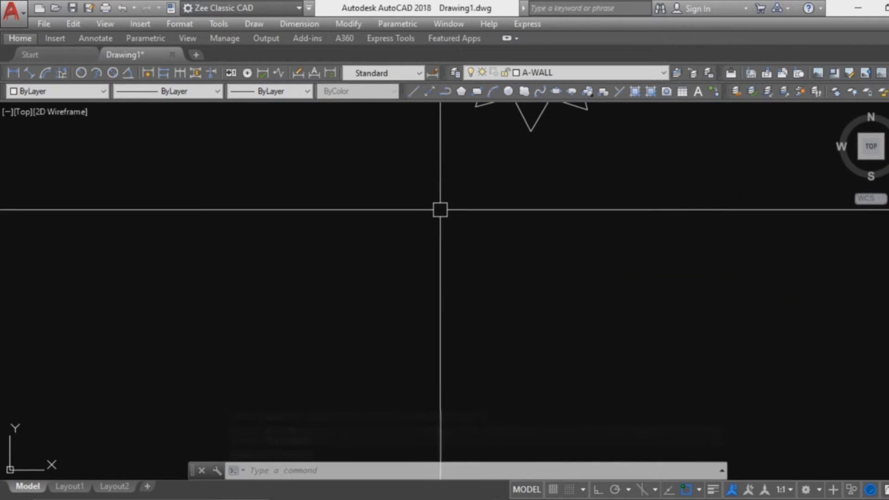
key(Escape)
text(pline)
key(Return)
click(460, 168)
click(390, 224)
click(466, 316)
click(349, 368)
key(Return)
key(Escape)
Step: Draw a small circle centred on the lower end of the S-shaped curve
scroll(526, 299, down, 2)
middle_drag(500, 329, 456, 279)
scroll(468, 196, up, 2)
key(Escape)
text(c)
key(Return)
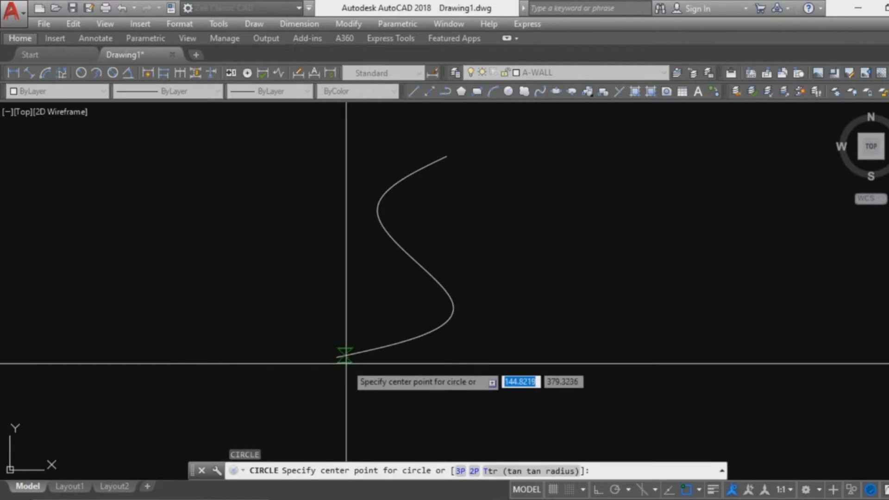
click(337, 354)
scroll(363, 356, up, 2)
key(Escape)
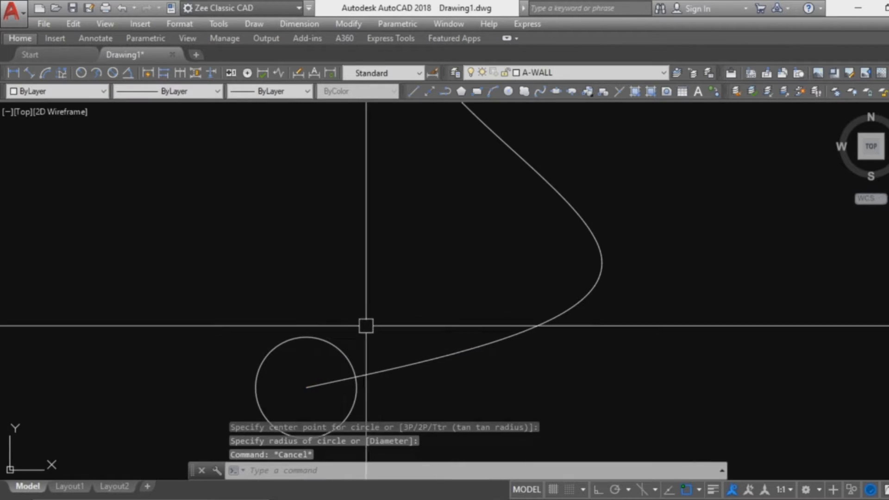
scroll(365, 325, down, 3)
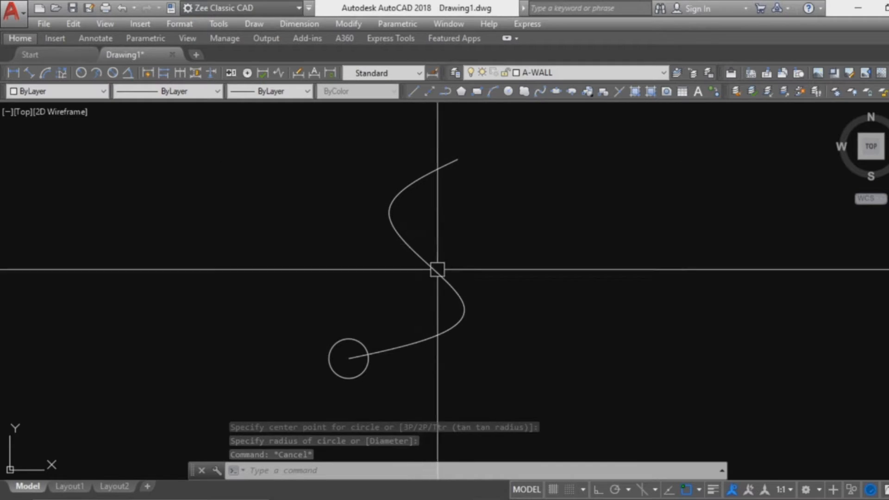
Step: Create a path array of the small circle along the S-shaped curve, keeping the default spacing
key(Escape)
text(ar)
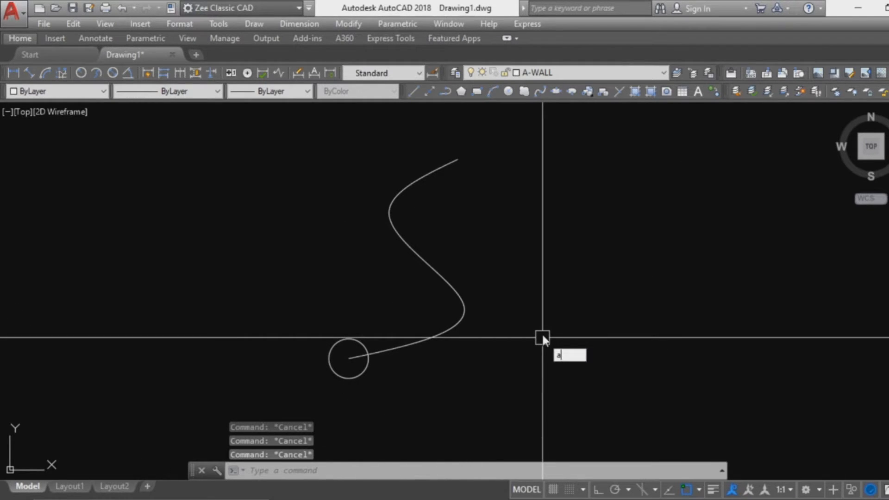
key(Return)
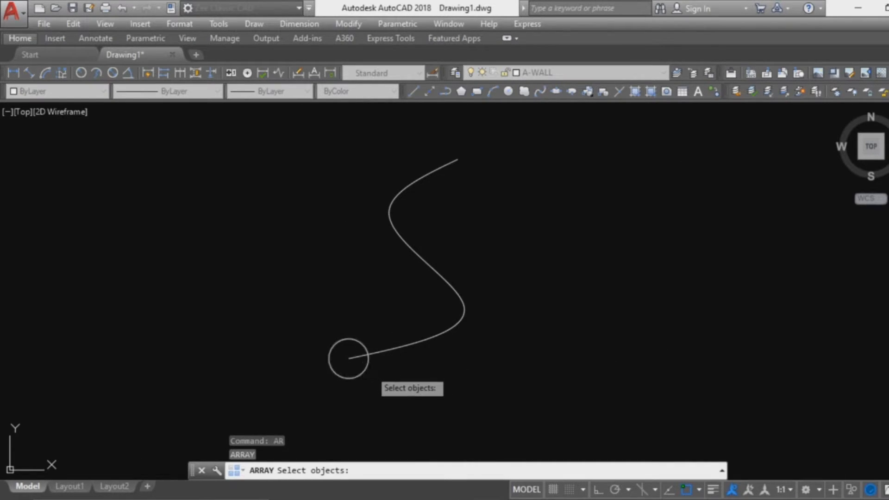
key(Return)
text(pa)
key(Return)
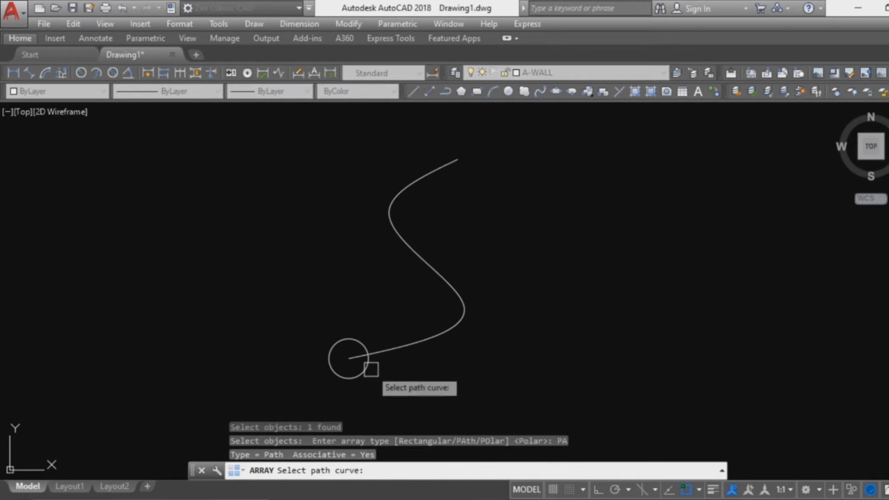
click(401, 344)
key(Escape)
scroll(493, 345, down, 5)
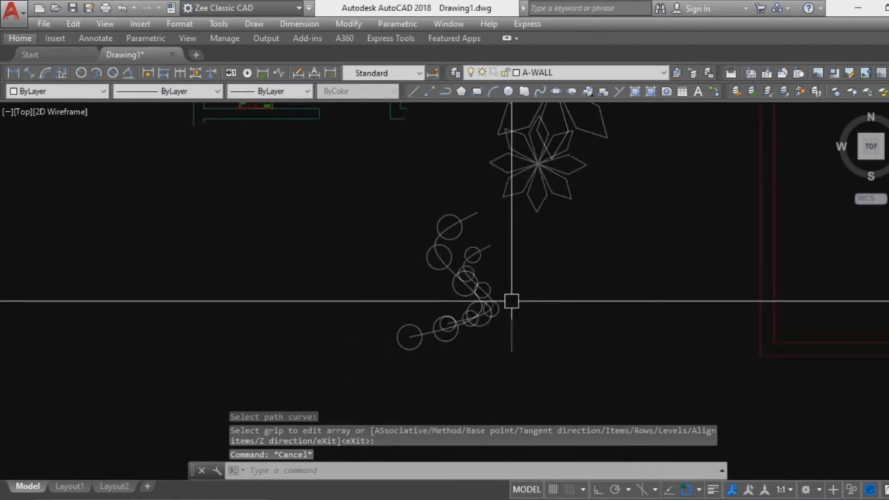
Step: Draw a 2 by 2 square in the empty area below the separate wheelchair and double door symbols
scroll(496, 342, up, 4)
middle_drag(438, 341, 319, 340)
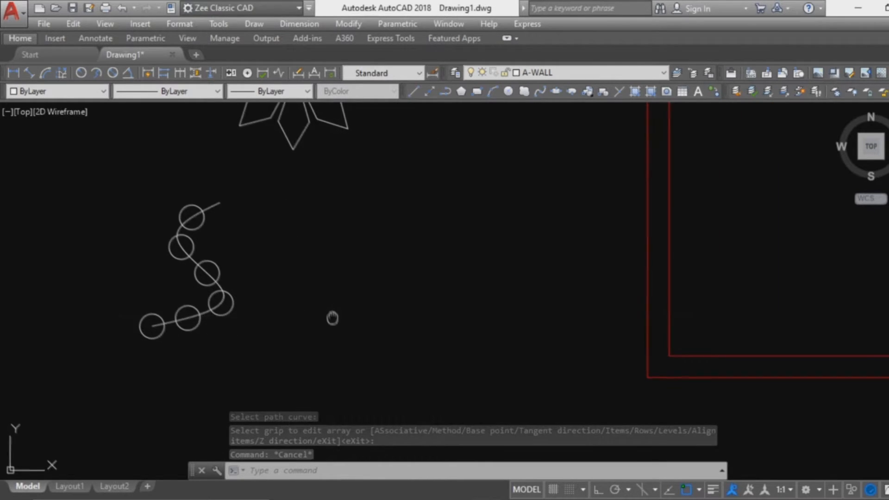
middle_drag(332, 318, 352, 328)
scroll(367, 291, down, 1)
middle_drag(368, 292, 397, 117)
scroll(506, 232, down, 2)
mouse_move(278, 292)
middle_down()
mouse_move(507, 232)
mouse_move(463, 135)
middle_up()
middle_drag(409, 184, 470, 262)
scroll(543, 210, up, 2)
middle_drag(395, 185, 515, 292)
key(Escape)
key(Escape)
key(Escape)
text(rec)
key(Return)
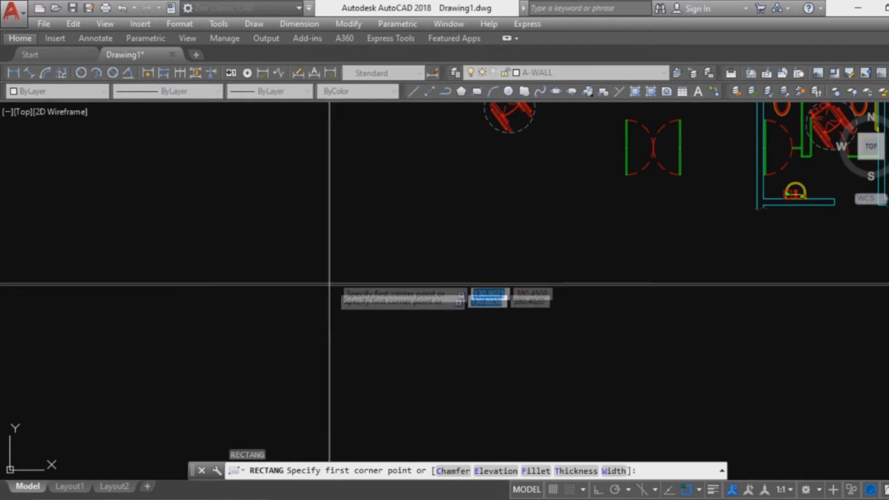
click(336, 263)
text(d)
key(Return)
text(2)
key(Return)
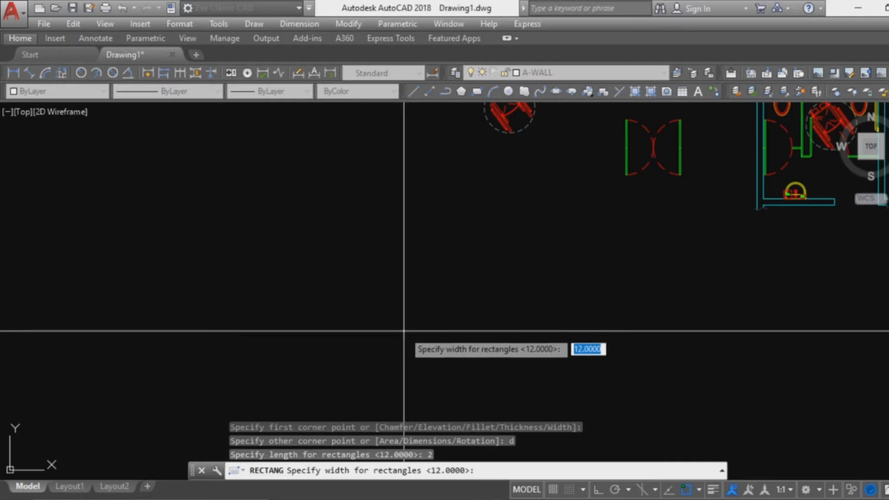
click(404, 330)
scroll(488, 219, down, 3)
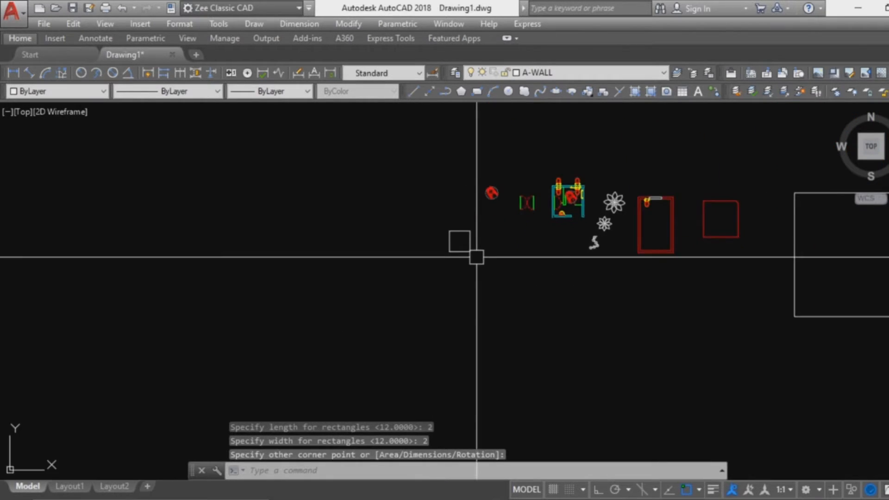
Step: Move the small square farther down, away from the other drawn objects
scroll(478, 258, up, 2)
key(Escape)
click(488, 292)
click(409, 198)
text(m)
key(Return)
click(513, 214)
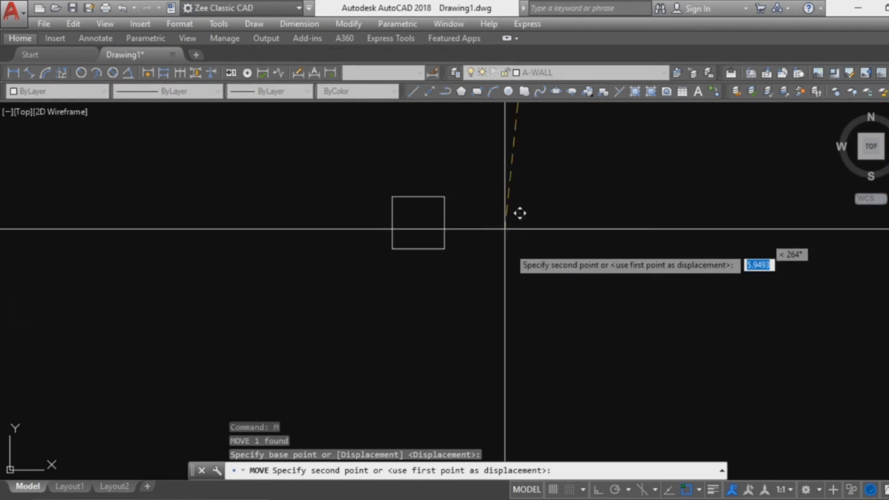
click(516, 327)
key(Escape)
scroll(486, 334, down, 1)
Step: Create a rectangular array of the small square
text(ar)
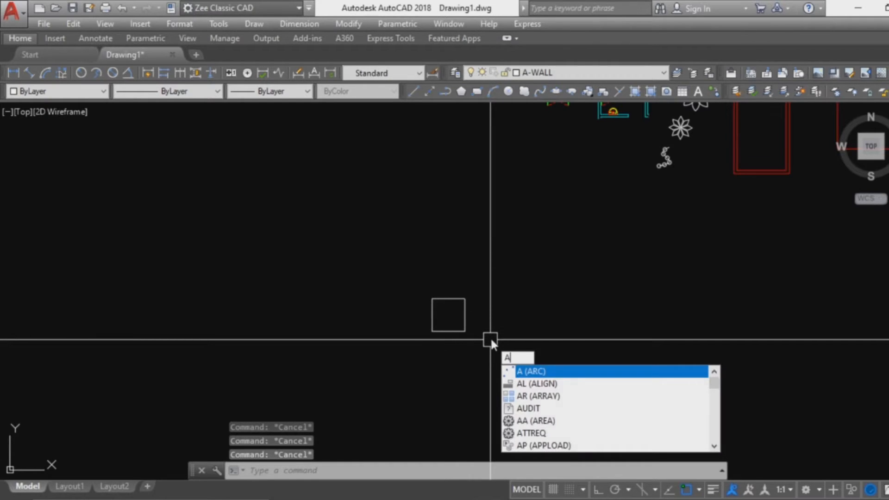
key(Return)
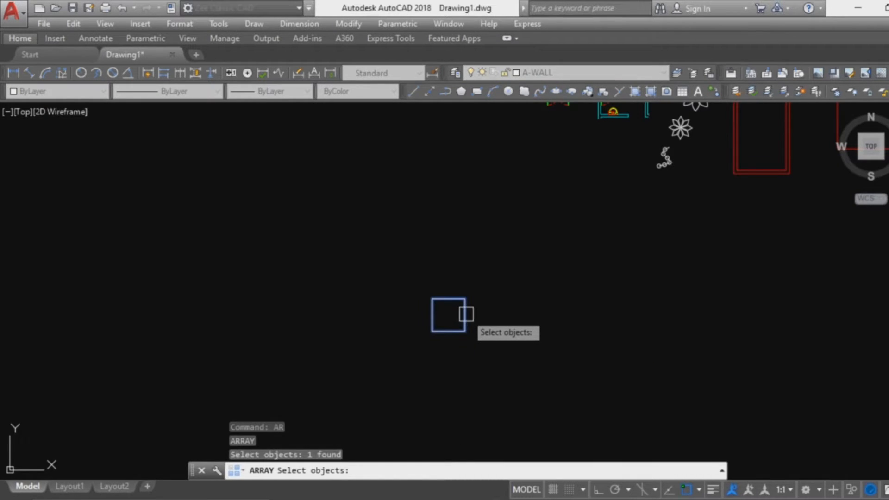
key(Return)
click(508, 349)
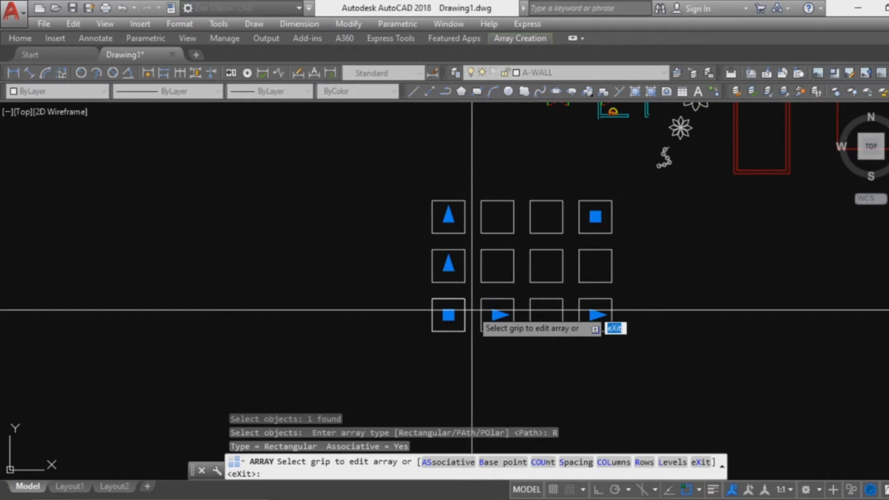
Step: Set the square array to 5 columns, keeping the default column distance
text(col)
key(Return)
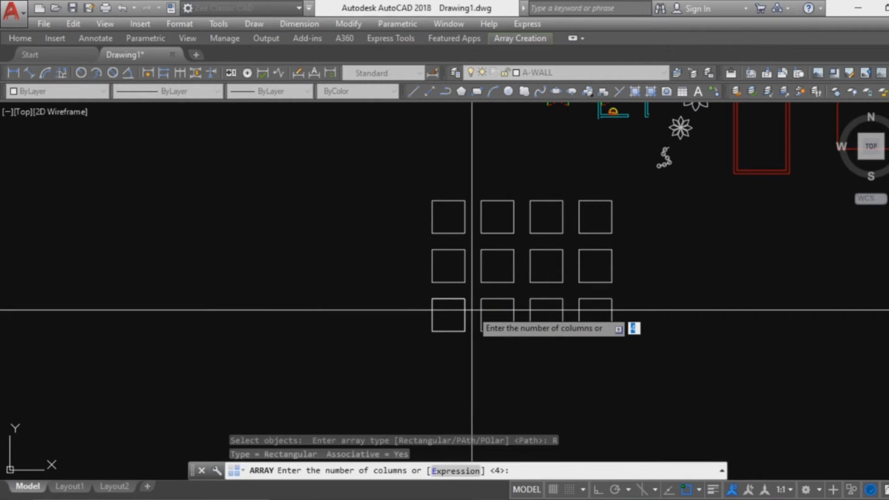
text(5)
key(Return)
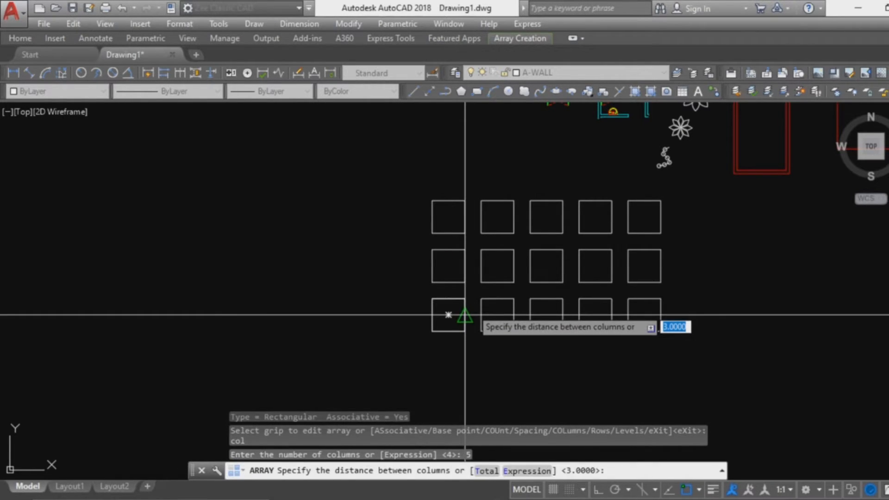
key(Return)
Step: Set the square array to 5 rows with the default row distance and finish the array
text(r)
key(Return)
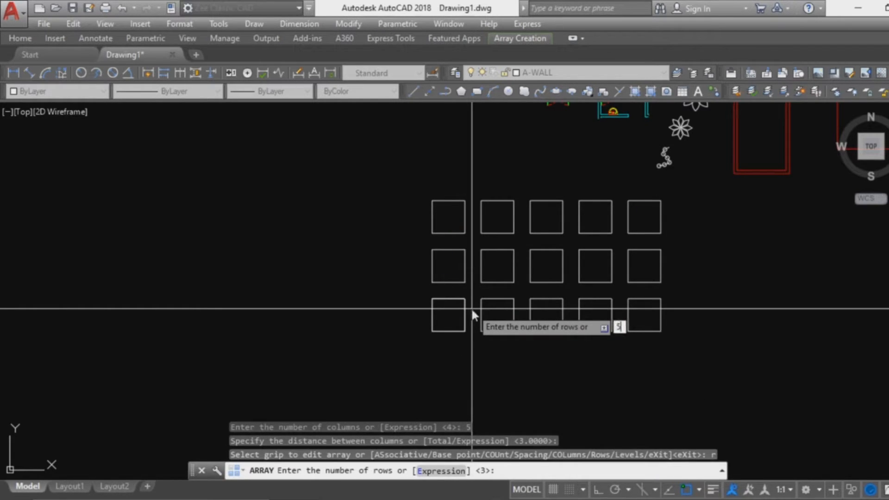
text(5)
key(Return)
key(Return)
scroll(486, 319, down, 5)
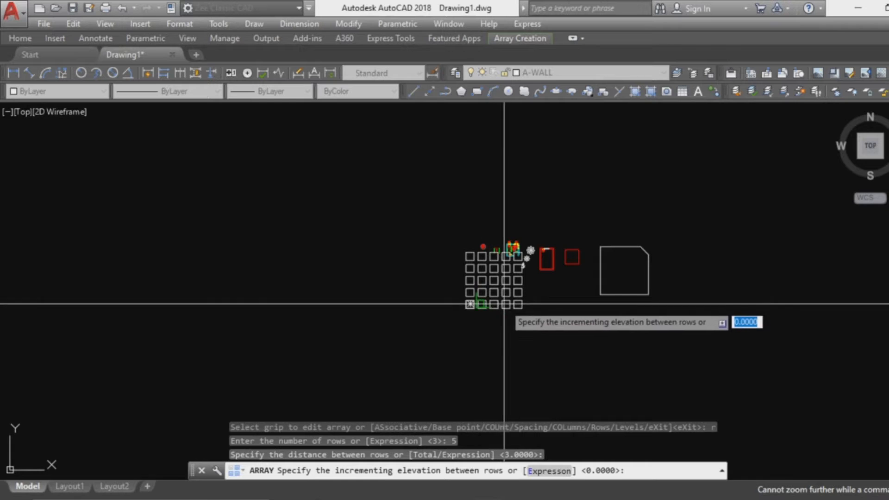
click(478, 332)
click(508, 301)
key(Escape)
key(Escape)
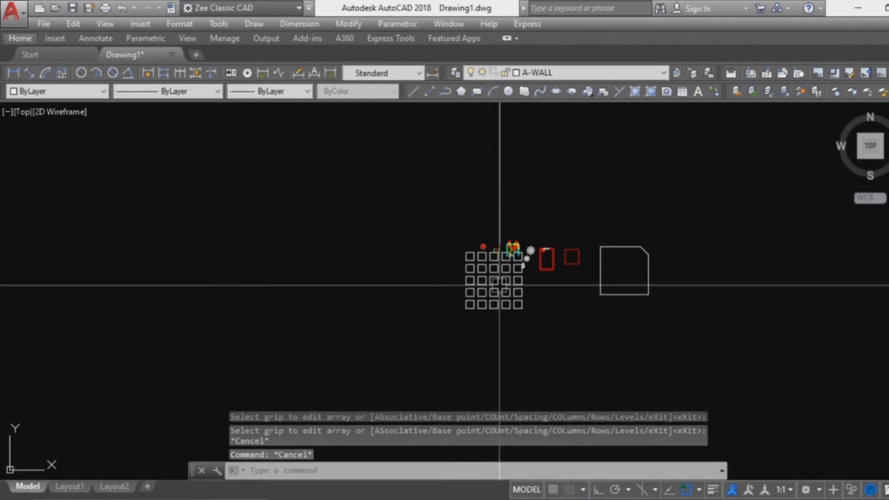
Step: Move the whole grid of squares to the empty area left of the other objects so nothing overlaps
click(499, 285)
text(m)
key(Return)
click(502, 307)
scroll(425, 299, up, 6)
scroll(426, 298, down, 6)
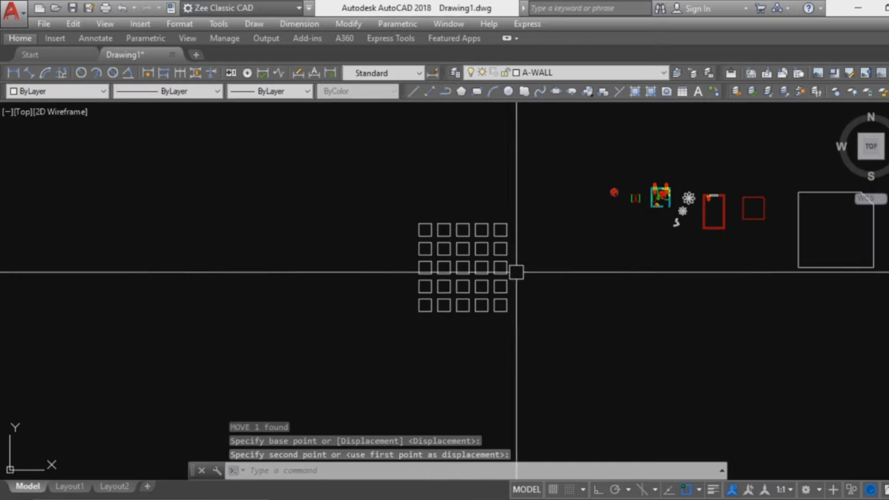
click(530, 294)
scroll(532, 296, down, 2)
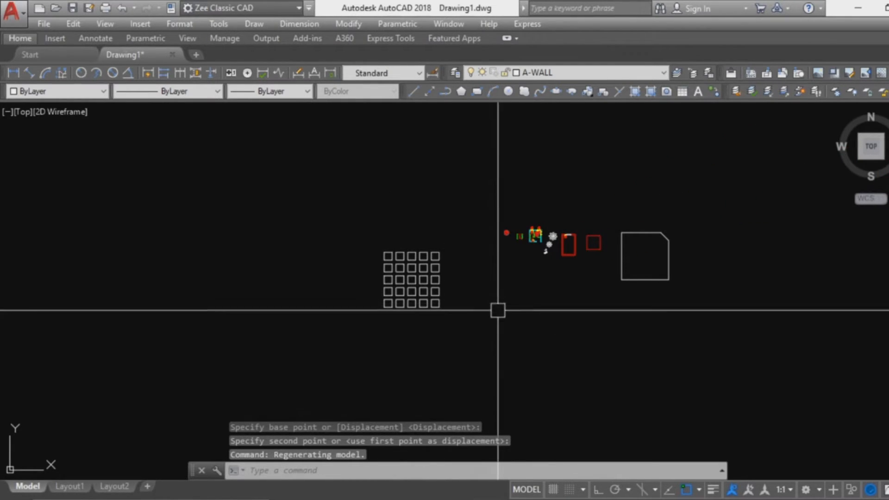
scroll(503, 278, up, 6)
scroll(505, 280, down, 2)
scroll(509, 301, up, 1)
scroll(511, 317, up, 4)
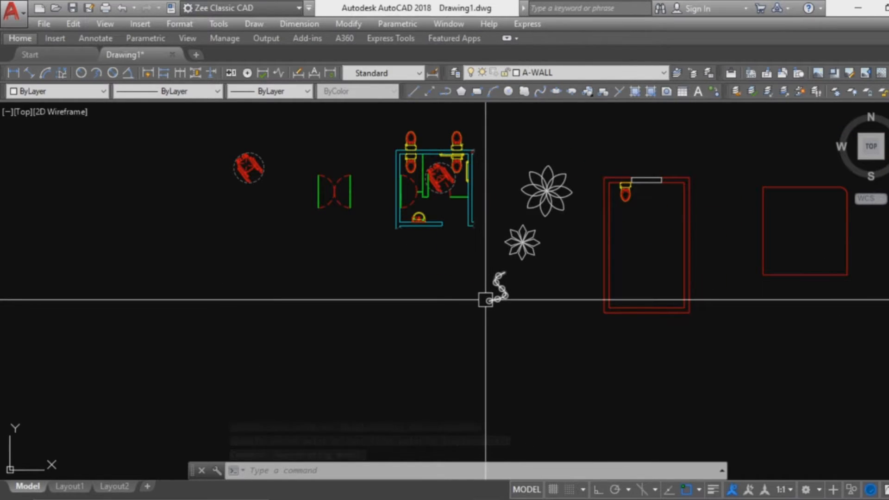
middle_drag(451, 344, 571, 267)
middle_drag(449, 262, 502, 262)
mouse_move(447, 261)
middle_down()
mouse_move(464, 292)
mouse_move(296, 312)
middle_up()
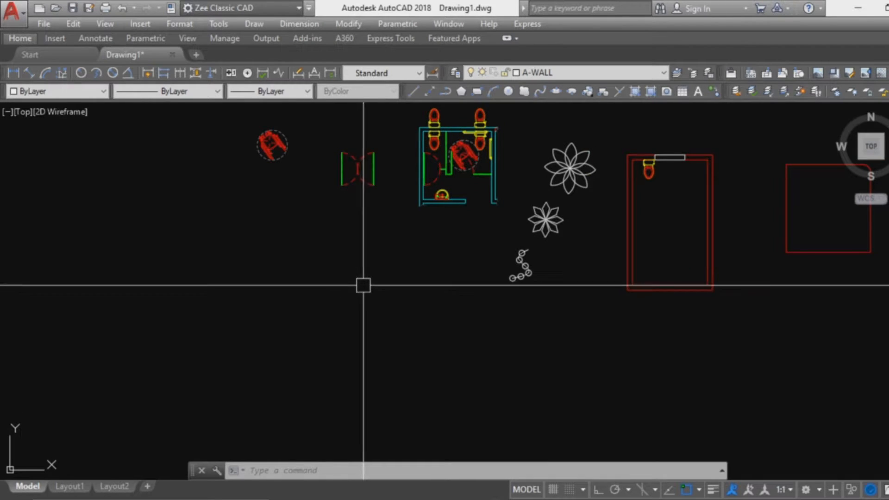
scroll(332, 225, up, 5)
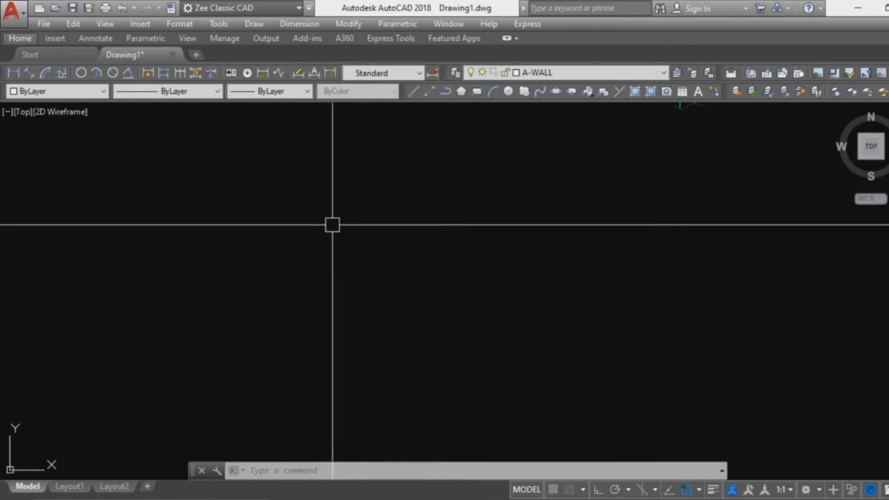
Step: Draw a 3 by 5 rectangle in the empty area below the existing restroom plan
key(Escape)
text(rec)
key(Return)
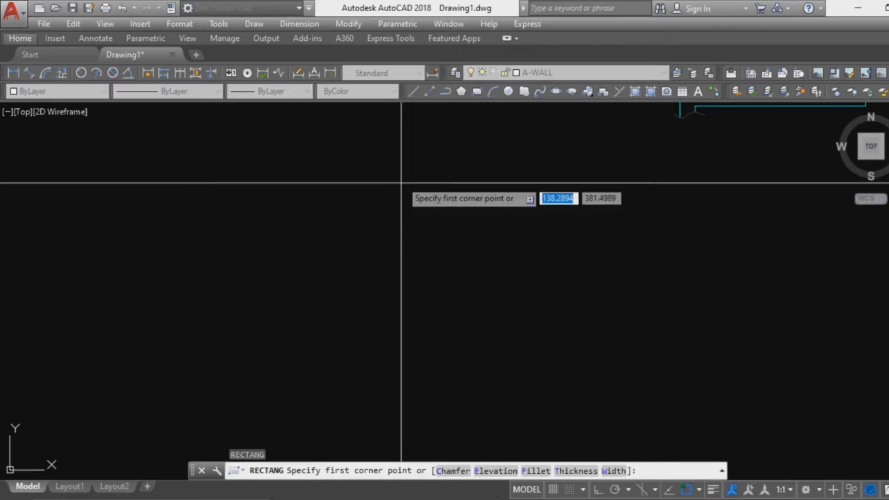
click(401, 175)
text(d)
key(Return)
text(3)
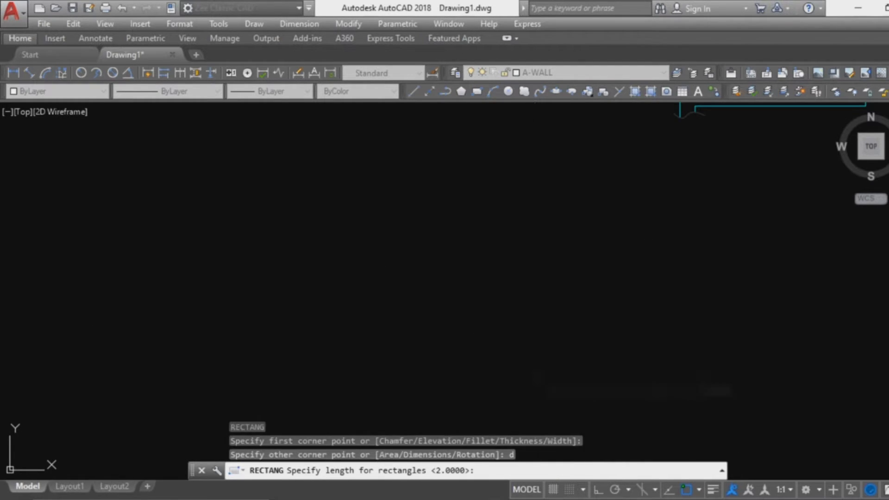
key(Return)
text(5)
key(Return)
click(534, 373)
scroll(521, 272, down, 3)
key(Escape)
Step: Set the new rectangle's colour to Cyan
click(529, 297)
click(511, 251)
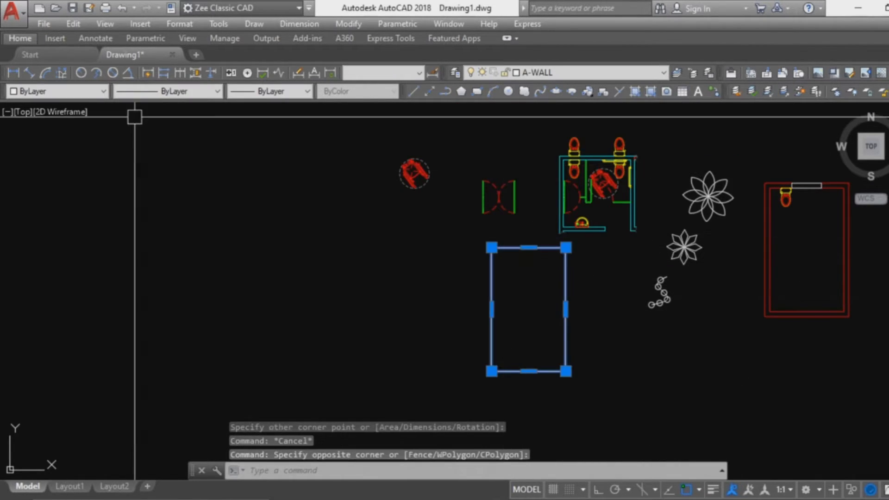
click(74, 91)
click(55, 160)
key(Escape)
scroll(540, 244, up, 5)
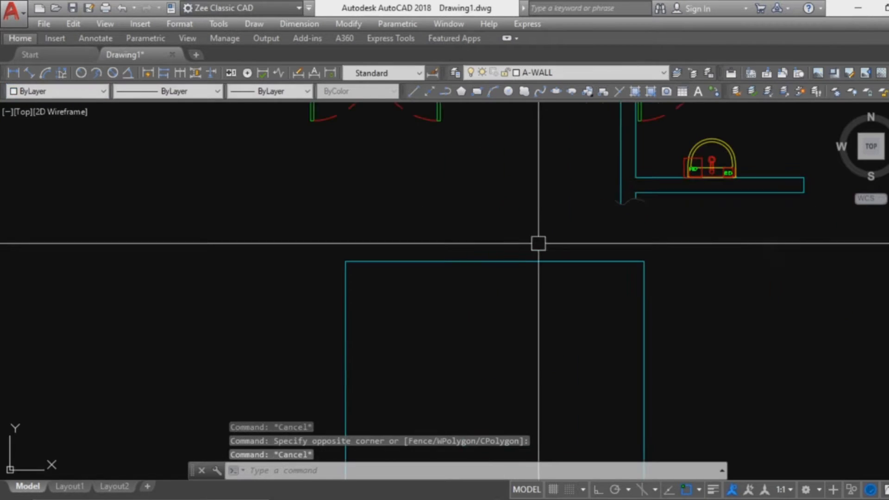
Step: Offset the cyan rectangle outward by 0.2 to form the room's wall thickness
key(Escape)
key(Escape)
click(481, 252)
key(Escape)
key(Escape)
text(o)
key(Return)
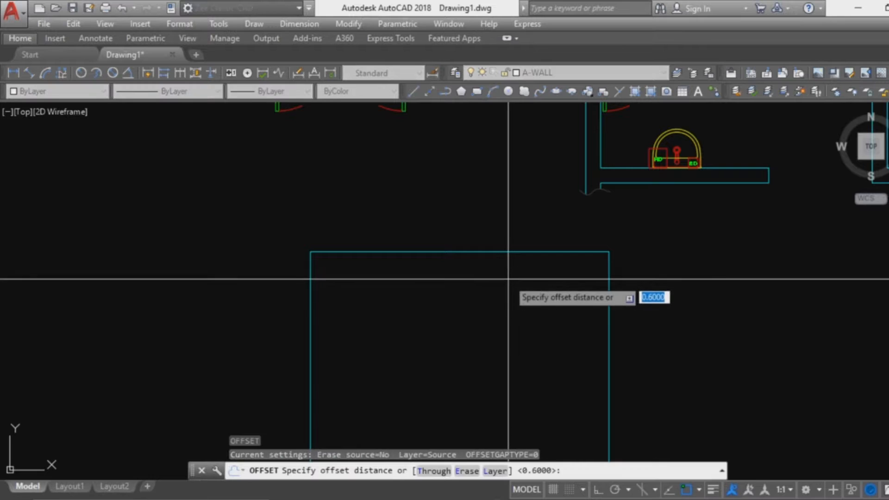
text(.2)
key(Return)
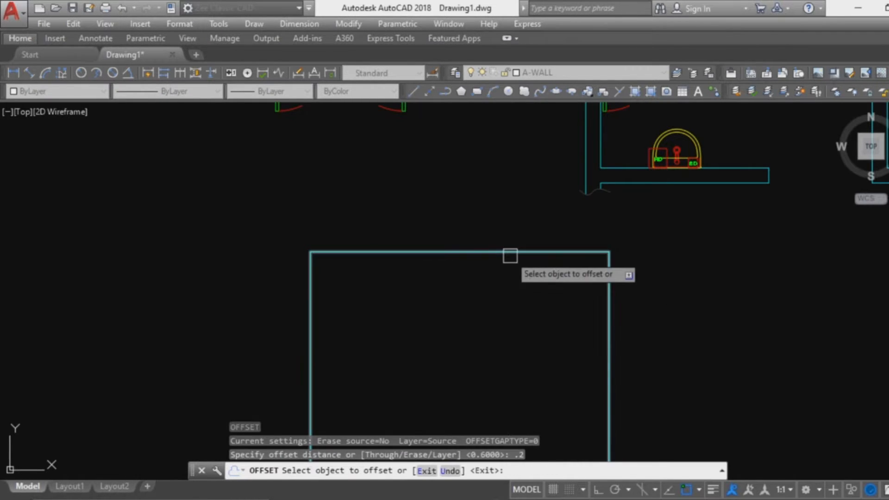
click(510, 255)
click(510, 201)
scroll(609, 270, down, 3)
middle_drag(615, 286, 566, 215)
key(Escape)
Step: Move both wall rectangles together downward into clear space, away from the existing plan
click(633, 274)
click(529, 220)
middle_drag(520, 278, 493, 182)
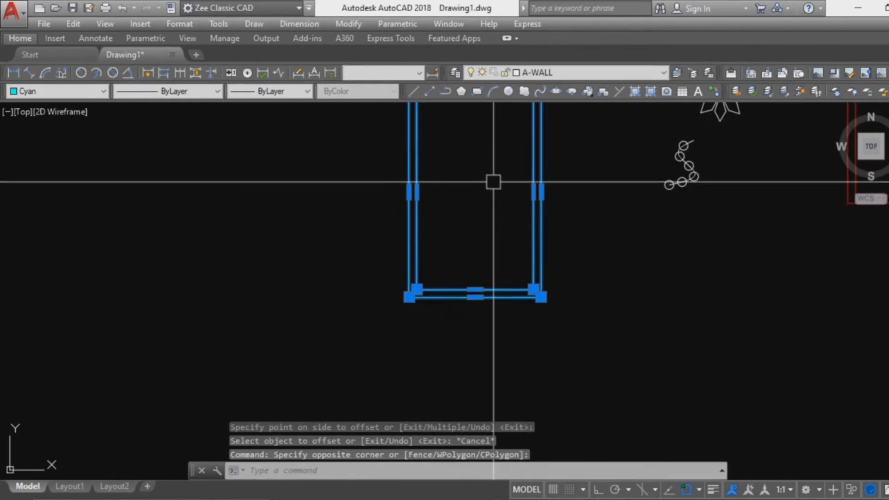
text(m)
key(Return)
click(598, 179)
click(587, 299)
key(Escape)
scroll(539, 296, up, 2)
middle_drag(555, 131, 556, 335)
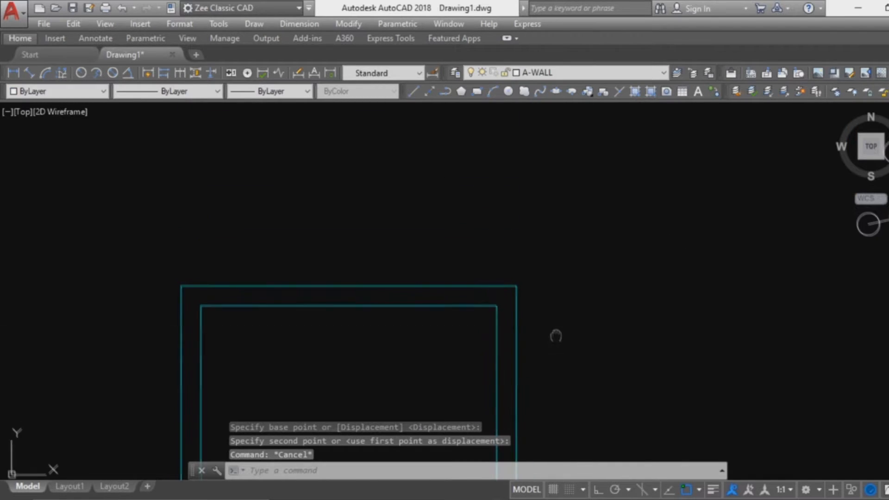
Step: Draw a horizontal construction line through the inner wall rectangle's upper-right corner, with Ortho on
key(Escape)
key(Escape)
text(xl)
key(Return)
click(498, 306)
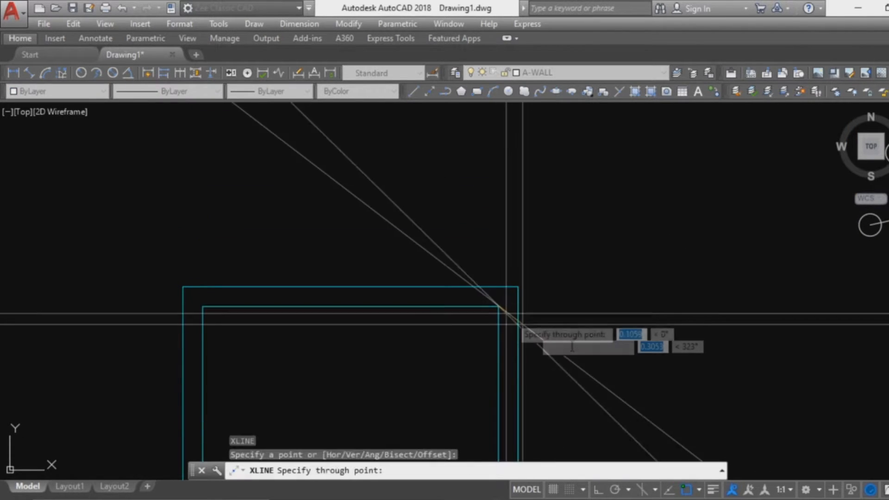
key(F8)
click(622, 319)
key(Escape)
key(Escape)
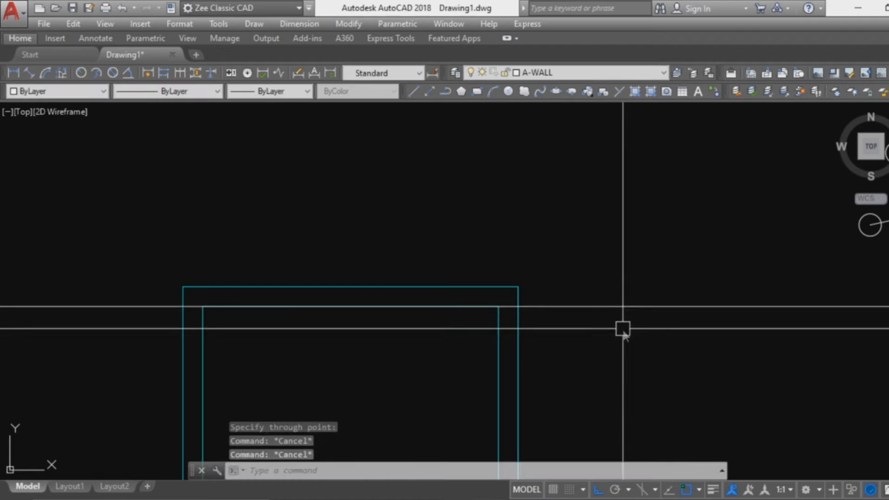
Step: Offset the horizontal construction line 0.4 downward to mark the near side of the door opening
text(o)
key(Return)
text(.4)
key(Return)
click(620, 307)
click(621, 345)
middle_drag(573, 373, 548, 232)
key(Escape)
key(Escape)
Step: Offset the lower construction line downward to mark the far side of the door opening
text(o)
key(Return)
key(Return)
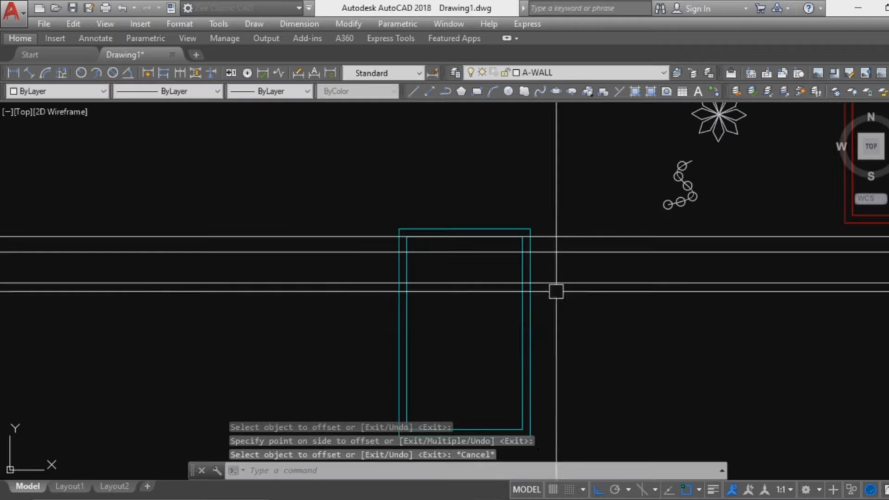
scroll(556, 292, up, 5)
key(Escape)
key(Escape)
key(Escape)
text(tr)
key(Return)
scroll(551, 291, down, 3)
click(576, 327)
click(556, 208)
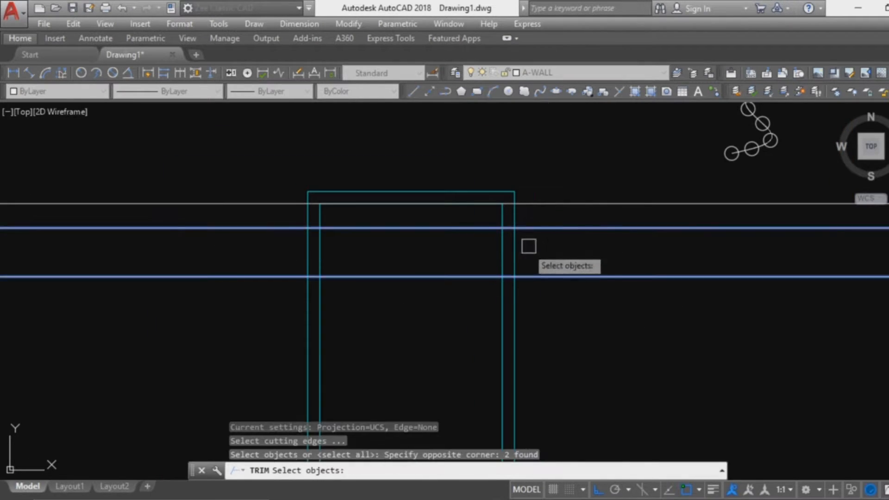
scroll(528, 246, up, 3)
key(Escape)
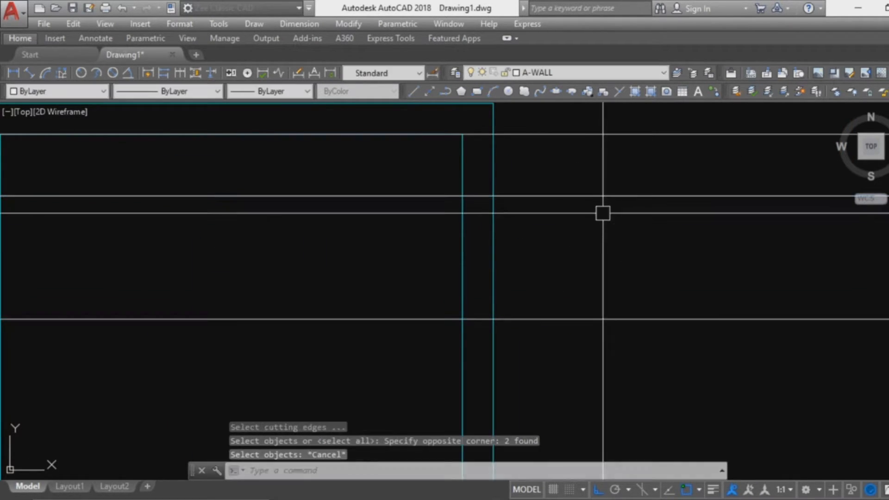
key(Escape)
key(Escape)
key(Escape)
Step: Trim the right wall's two lines between the opening marks to create the doorway, and erase the three construction lines
text(tr)
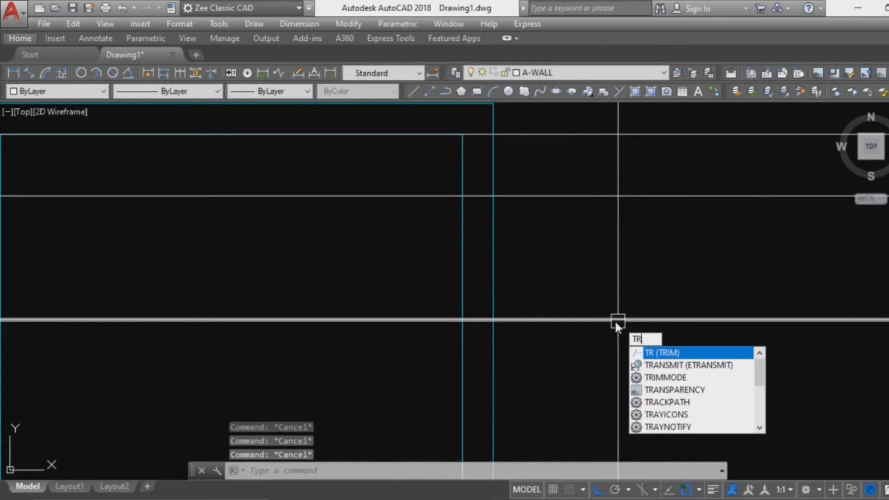
key(Return)
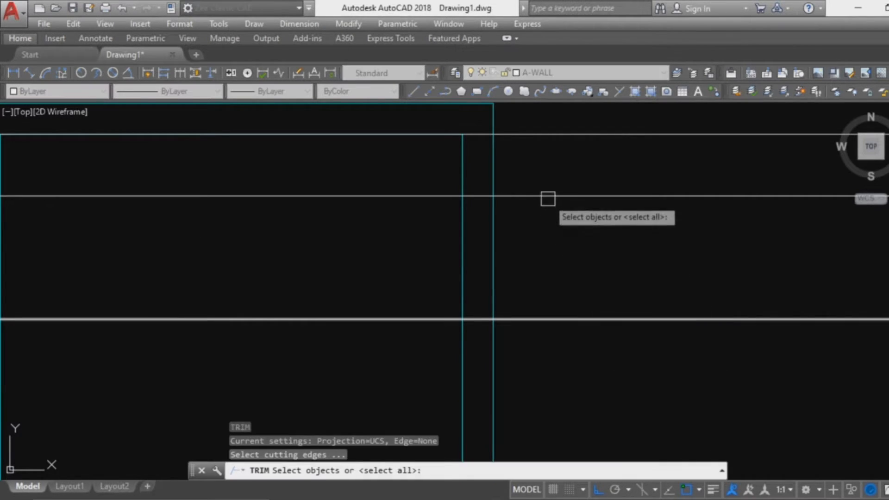
click(549, 196)
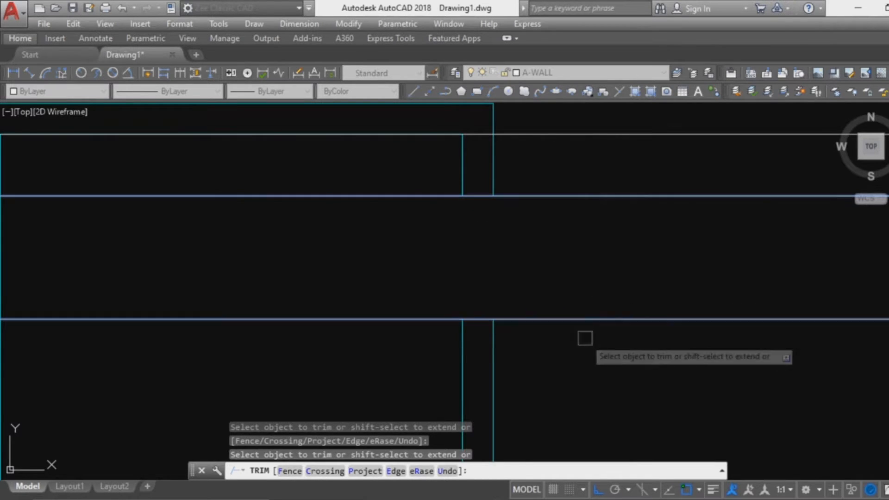
click(605, 367)
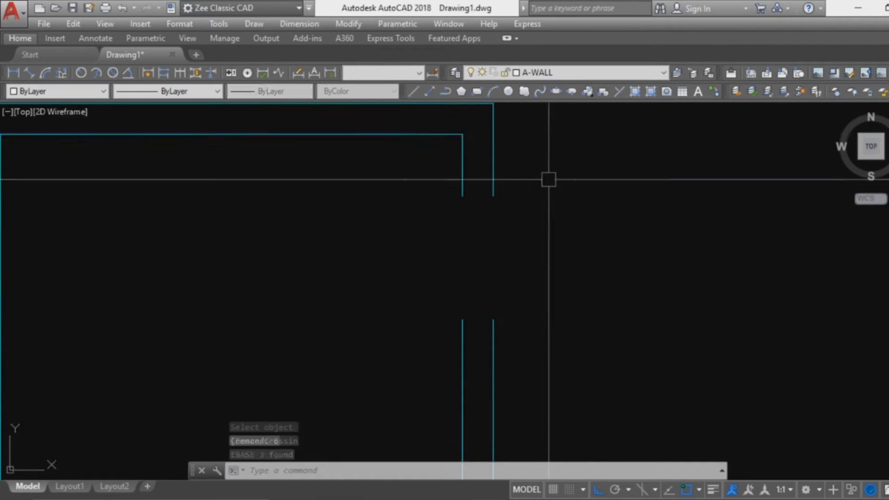
scroll(501, 213, down, 5)
scroll(502, 213, up, 6)
scroll(515, 217, down, 3)
scroll(507, 209, up, 3)
key(Escape)
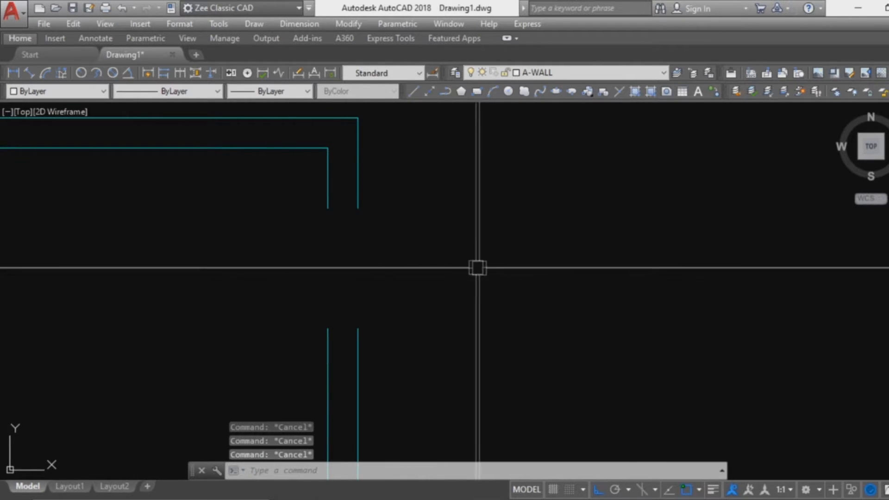
Step: Draw a 0.05 by 0.8 rectangle beside the doorway as the door leaf
text(rec)
key(Return)
click(507, 160)
text(d)
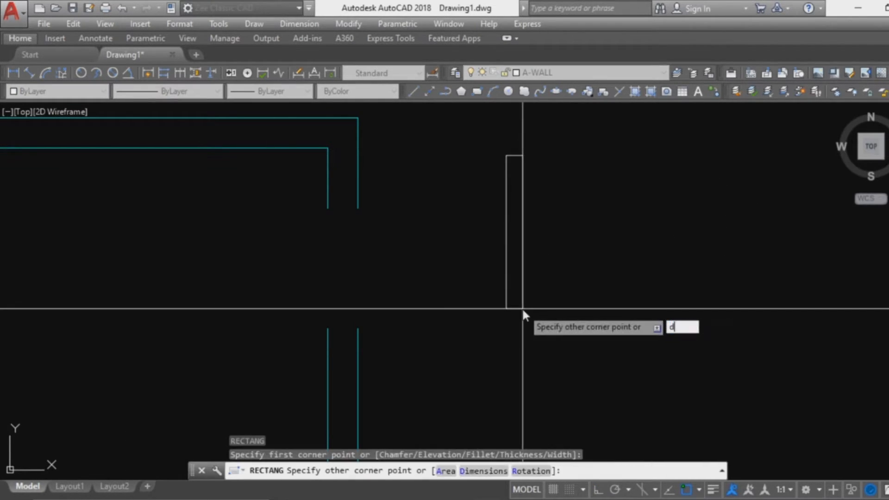
key(Return)
text(.05)
key(Return)
text(.8)
key(Return)
scroll(547, 260, up, 2)
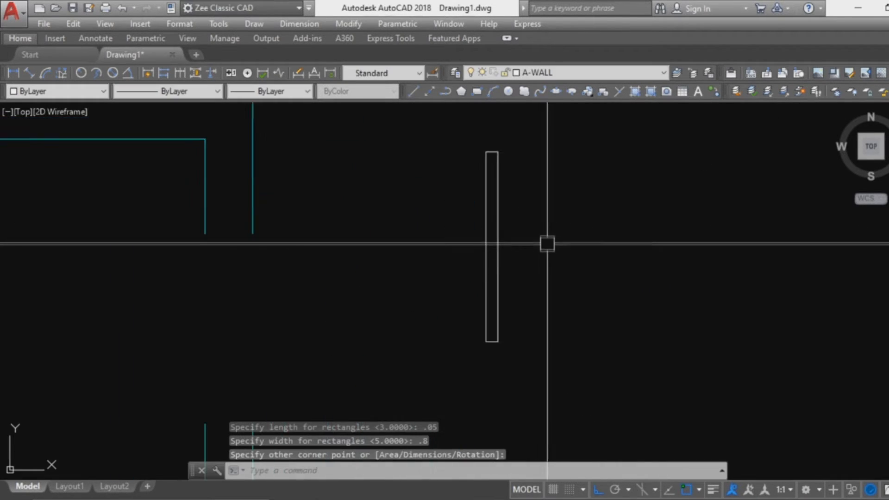
click(547, 245)
Step: Draw a circle centred on the door leaf's lower-left corner with its radius reaching the leaf's upper-left corner
text(c)
key(Return)
click(487, 342)
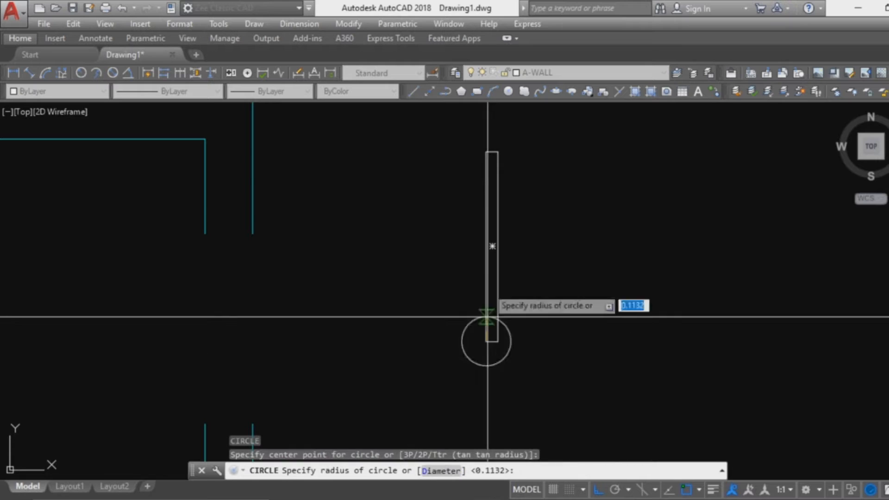
click(486, 153)
key(Escape)
key(Escape)
key(Escape)
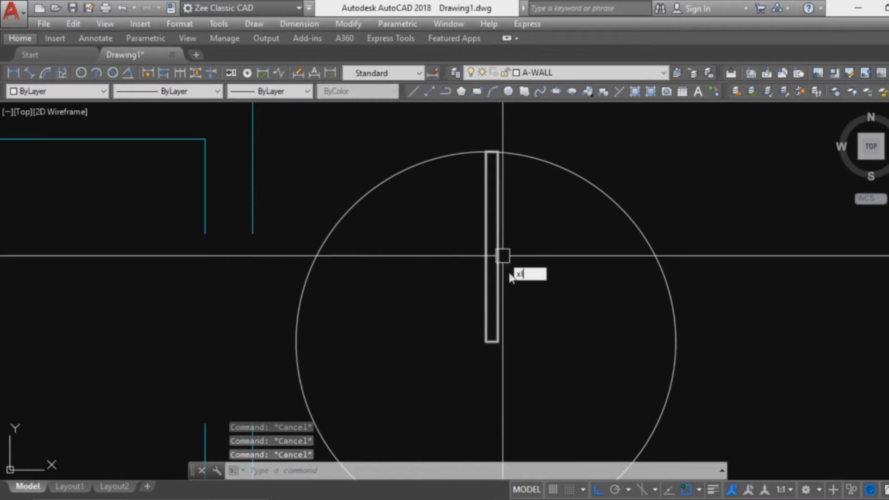
Step: Draw a horizontal construction line along the door leaf's lower edge and a vertical one through its lower-left corner
text(xl)
key(Return)
click(498, 342)
click(548, 361)
key(Return)
key(Return)
click(486, 342)
click(473, 283)
key(Return)
scroll(468, 253, down, 2)
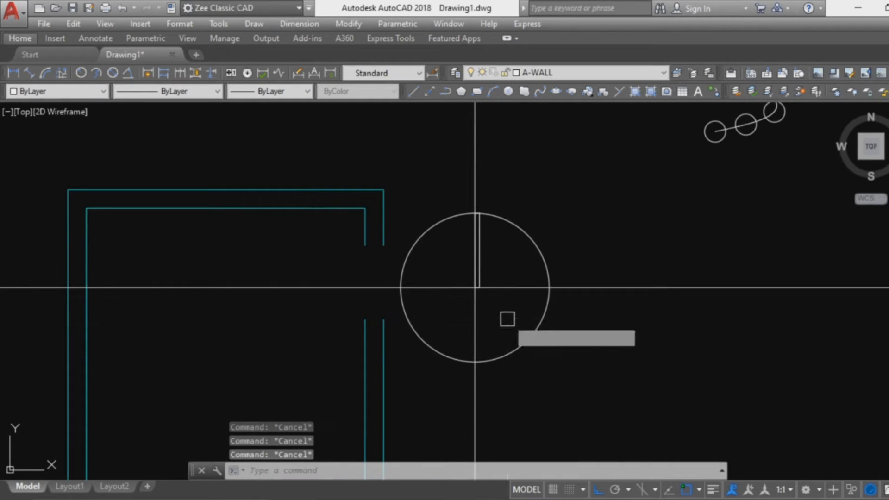
Step: Trim the circle's upper-left and lower-right quarters, using the two construction lines as cutting edges
text(tr)
key(Return)
click(631, 377)
click(599, 207)
click(470, 162)
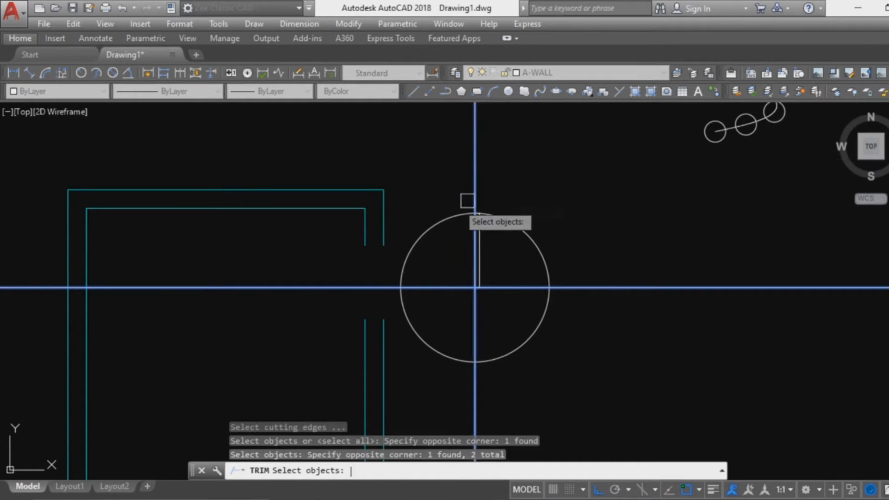
key(Return)
click(429, 224)
key(Escape)
Step: Erase both construction lines and the leftover lower-left arc, keeping only the door leaf and its swing arc
click(655, 337)
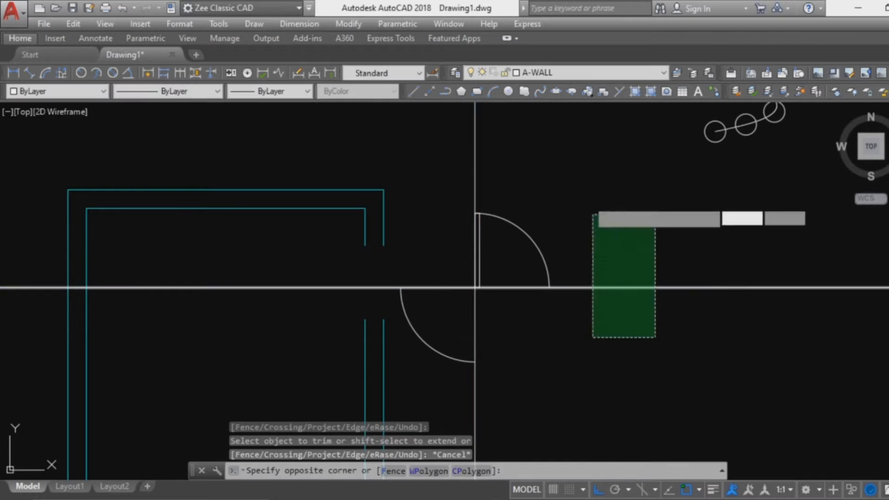
click(591, 215)
text(e)
click(536, 165)
click(456, 209)
key(Return)
click(430, 329)
key(Escape)
key(Escape)
Step: Set the door leaf's colour to Yellow and the swing arc's colour to Red
scroll(481, 277, up, 4)
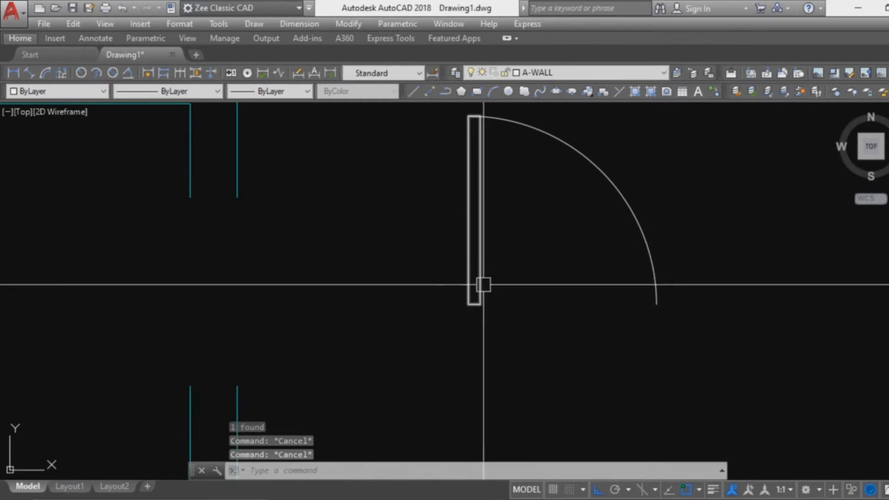
click(482, 279)
click(98, 92)
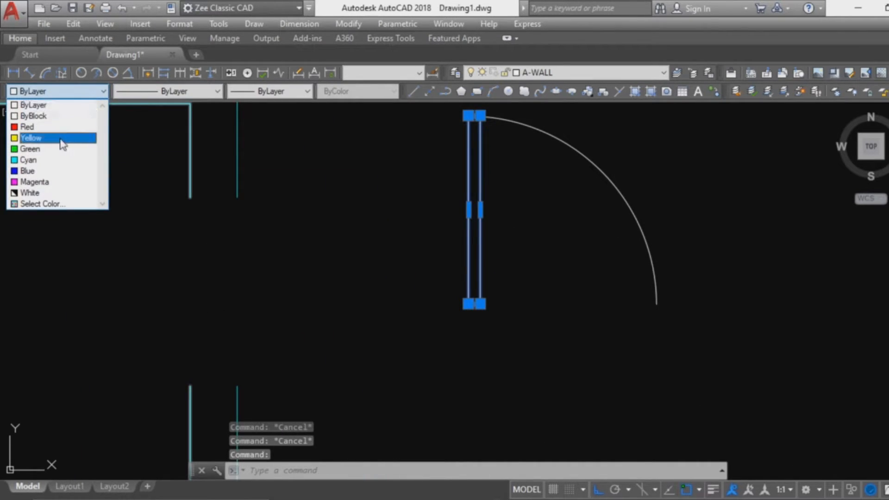
click(64, 139)
click(551, 136)
click(98, 92)
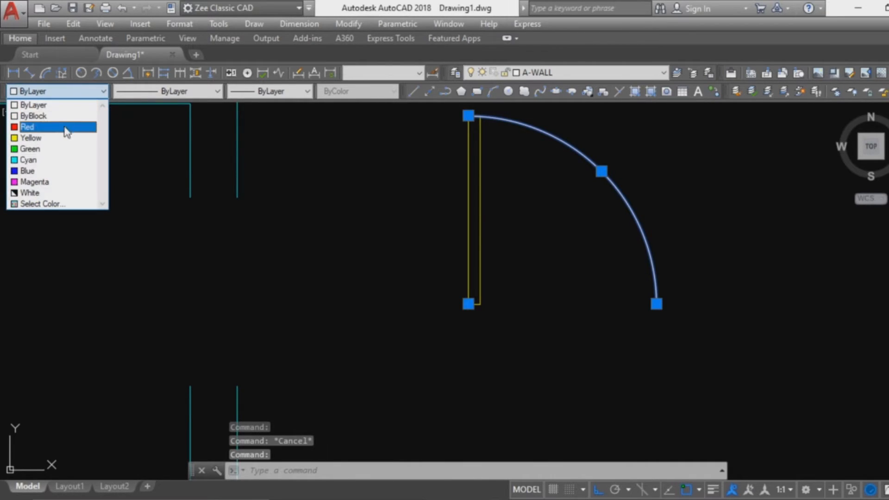
click(66, 128)
Step: Cut the door leaf and swing arc and paste them back as a block beside the room
click(665, 327)
click(410, 143)
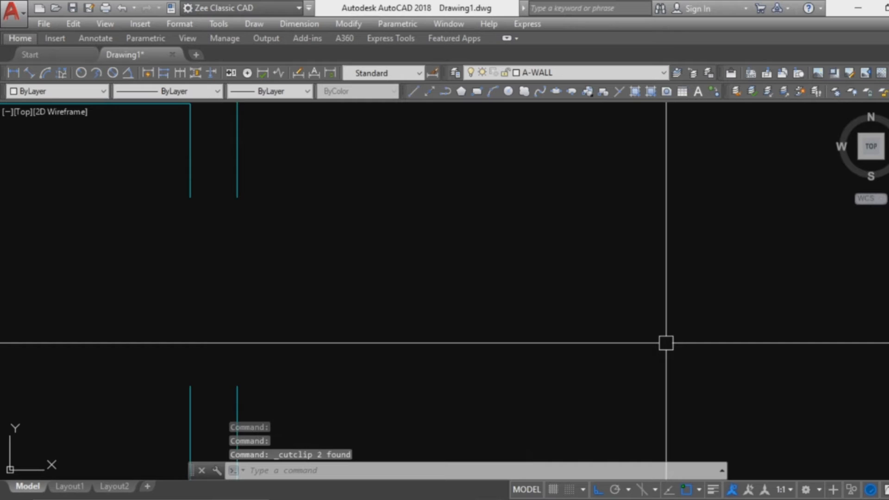
key(ctrl+shift+v)
scroll(602, 241, up, 5)
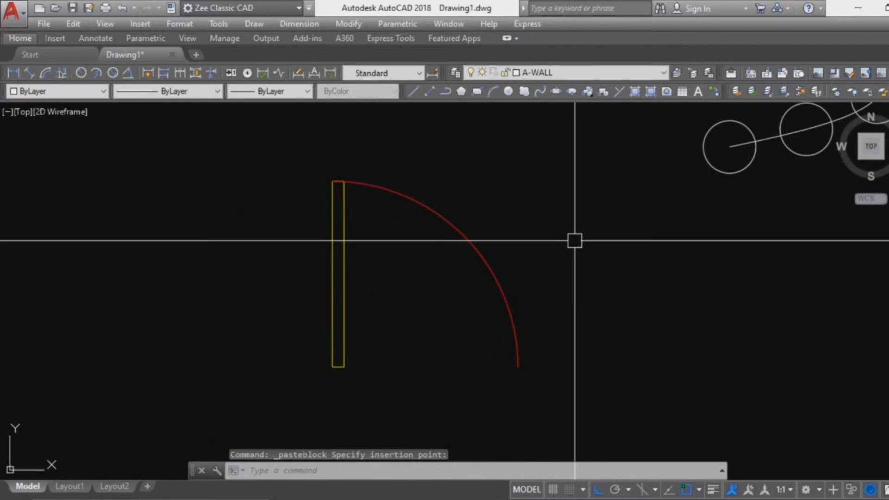
key(Escape)
key(Escape)
Step: Rotate the door block 90° counterclockwise
click(477, 267)
text(r)
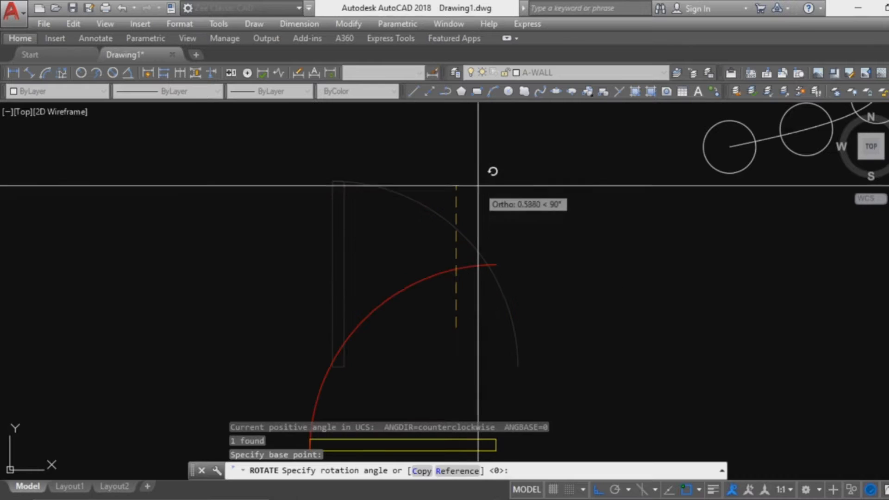
click(490, 172)
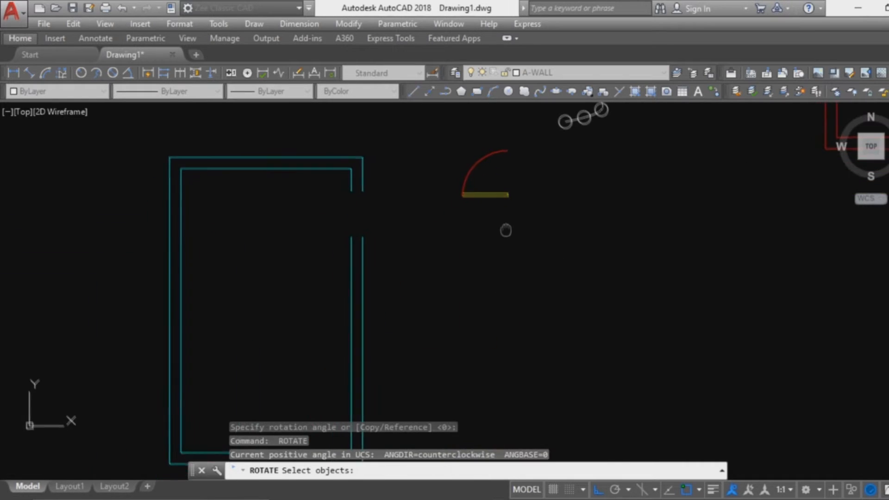
key(Escape)
Step: Mirror the door block about a horizontal line along the leaf's lower edge, keeping the original
click(546, 252)
click(471, 188)
text(mi)
key(Return)
scroll(506, 246, up, 3)
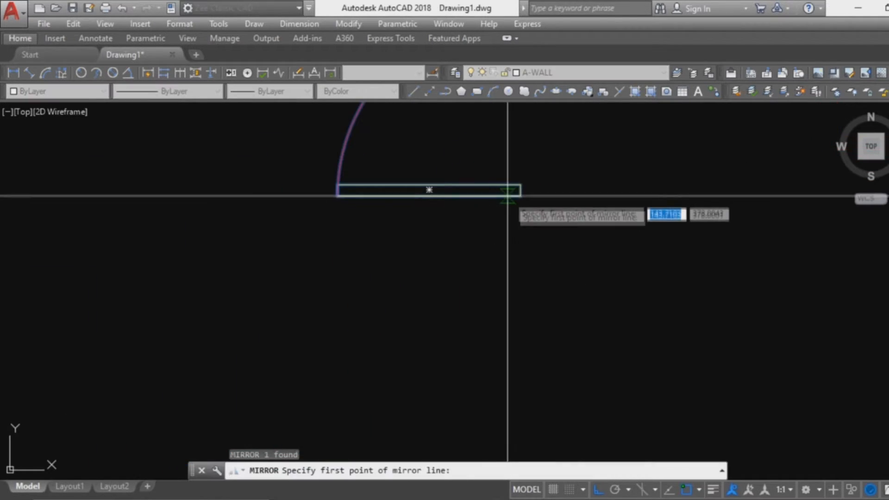
click(520, 194)
click(377, 278)
key(Return)
key(Escape)
Step: Move the mirrored door block by its hinge corner onto the outer corner of the wall end above the doorway
scroll(371, 257, down, 2)
click(367, 258)
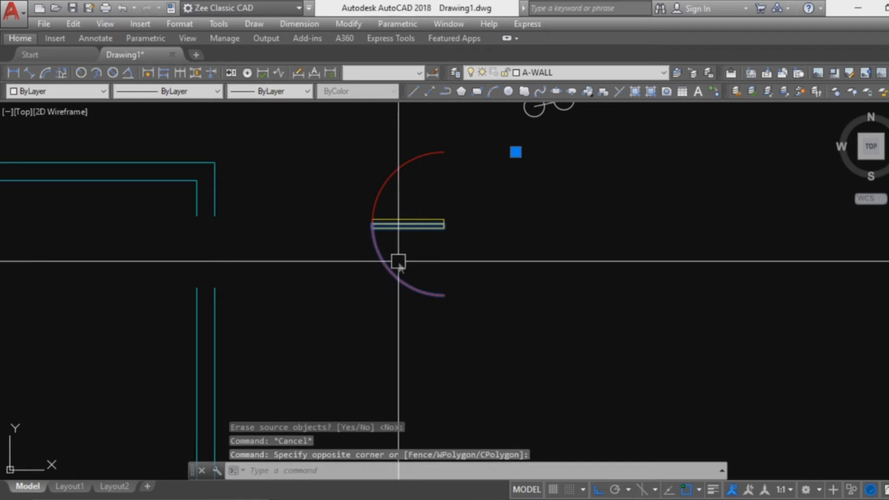
click(398, 261)
text(m)
key(Return)
scroll(434, 233, up, 5)
click(471, 194)
scroll(423, 220, down, 4)
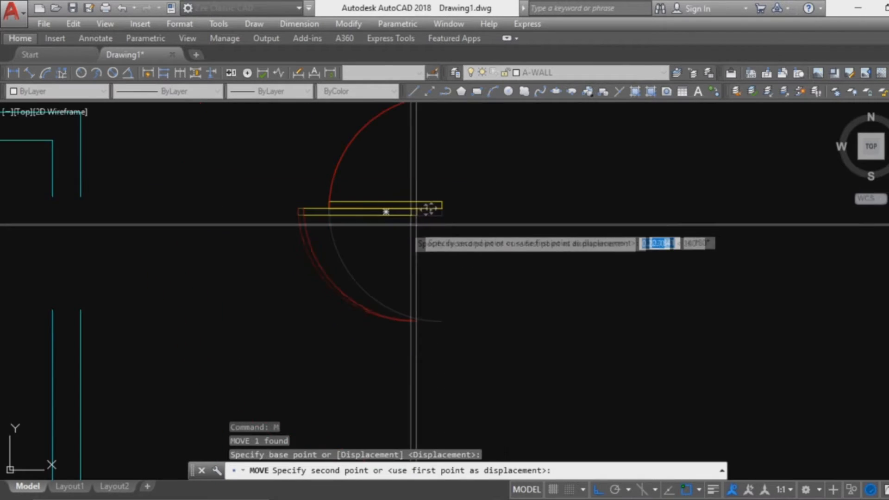
key(Escape)
scroll(273, 258, down, 6)
key(Escape)
Step: Erase the original door block left beside the room
click(363, 272)
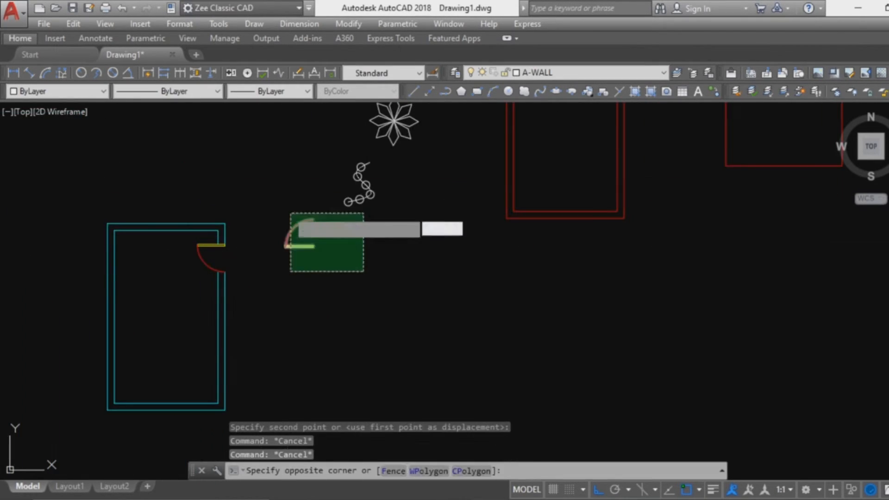
click(290, 213)
text(e)
key(Return)
Step: Move the door block horizontally out of the doorway into the room to clear the wall ends
scroll(260, 237, up, 6)
key(Escape)
key(Escape)
click(558, 248)
click(516, 212)
text(m)
key(Return)
click(703, 286)
click(432, 290)
key(Escape)
Step: Draw a short horizontal polyline at the open wall end above the doorway
middle_drag(618, 298, 488, 298)
key(Escape)
key(Escape)
text(pl)
key(Return)
scroll(485, 273, up, 4)
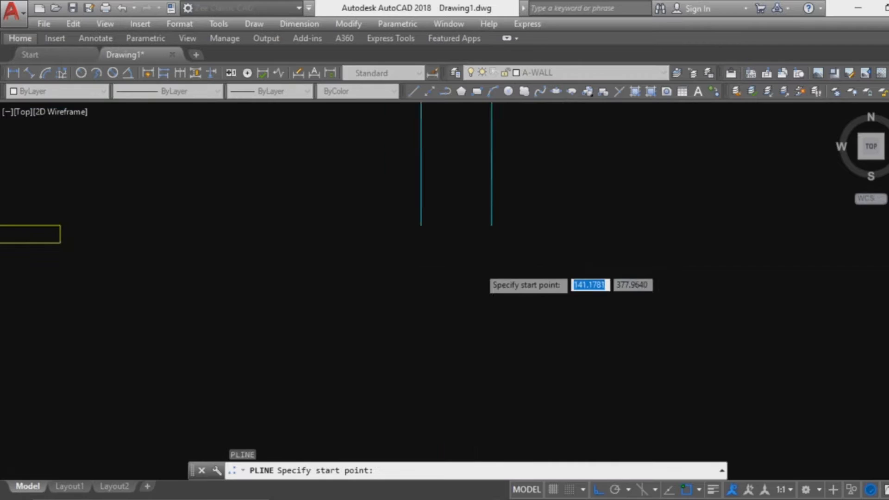
click(385, 200)
click(498, 200)
key(Return)
Step: Draw a short horizontal polyline at the open wall end below the doorway
scroll(456, 211, down, 3)
middle_drag(438, 305, 437, 265)
scroll(450, 305, up, 2)
key(Return)
click(421, 238)
click(474, 254)
key(Return)
scroll(460, 269, up, 4)
key(Escape)
scroll(463, 279, down, 3)
key(Escape)
key(Escape)
Step: Fillet the short polyline with the wall lines to close the wall end below the doorway
text(f)
key(Return)
click(401, 253)
key(Return)
click(455, 230)
click(509, 258)
Step: Fillet the short polyline with both wall lines to close the wall end above the doorway
scroll(494, 273, down, 5)
middle_drag(488, 225, 488, 266)
scroll(468, 223, up, 5)
key(Return)
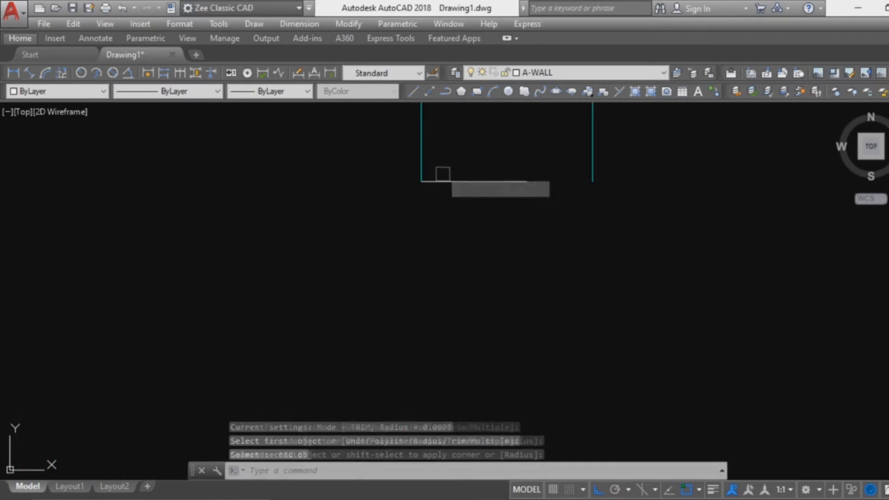
click(424, 143)
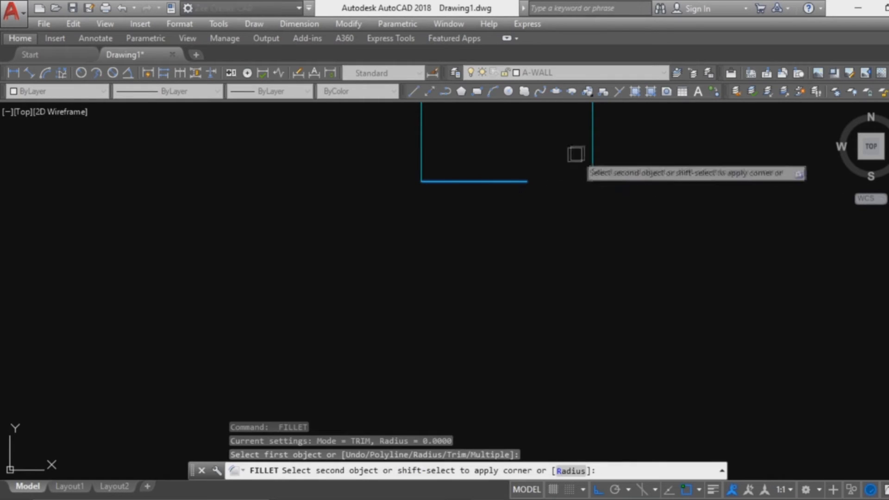
click(594, 142)
key(Escape)
Step: Move the door block horizontally back into the doorway, aligning its hinge corner with the outer wall corner
scroll(558, 161, down, 14)
middle_drag(540, 375, 571, 244)
scroll(549, 188, up, 2)
key(Escape)
scroll(542, 153, up, 1)
middle_drag(539, 125, 516, 243)
click(516, 208)
click(486, 160)
middle_drag(492, 195, 468, 329)
text(m)
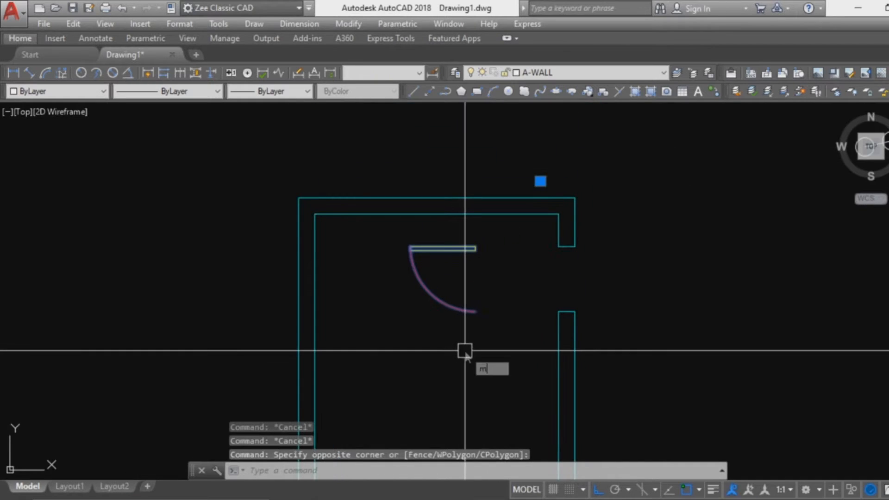
scroll(479, 253, up, 3)
click(461, 216)
middle_drag(864, 224, 624, 308)
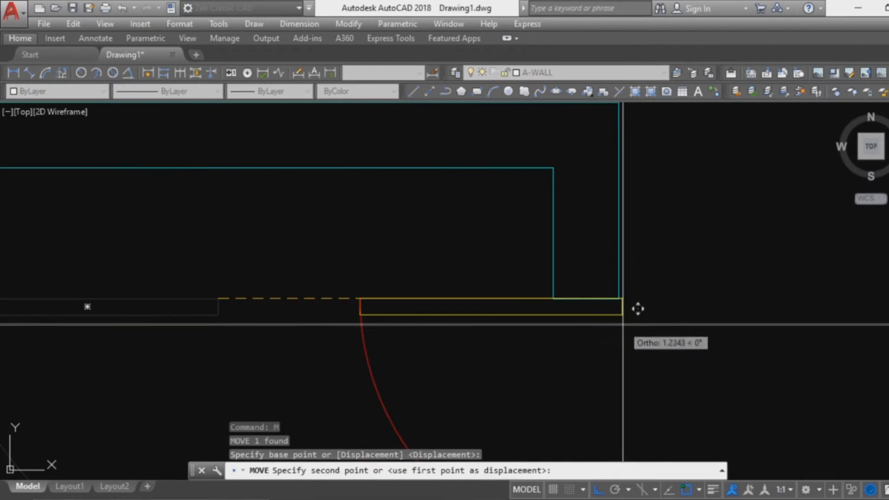
key(Escape)
scroll(540, 239, down, 8)
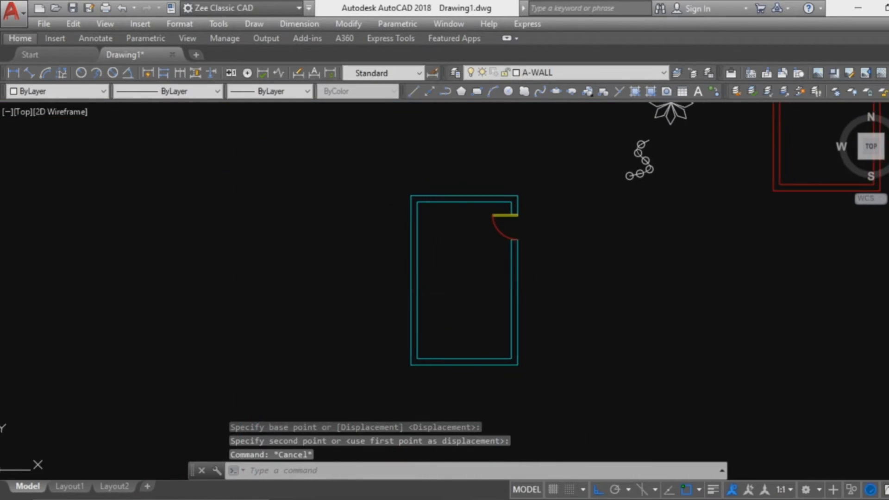
Step: Regenerate the drawing to refresh the display of the room and door
middle_drag(558, 297, 537, 299)
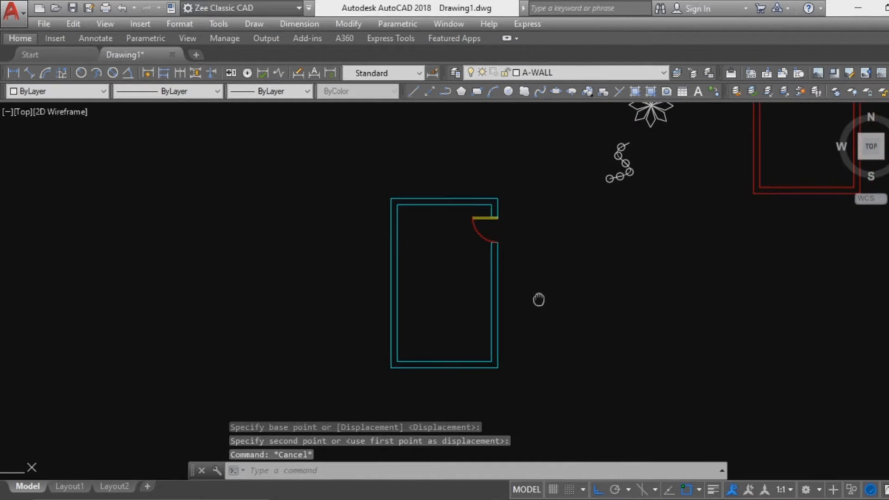
scroll(439, 255, up, 5)
scroll(442, 264, down, 5)
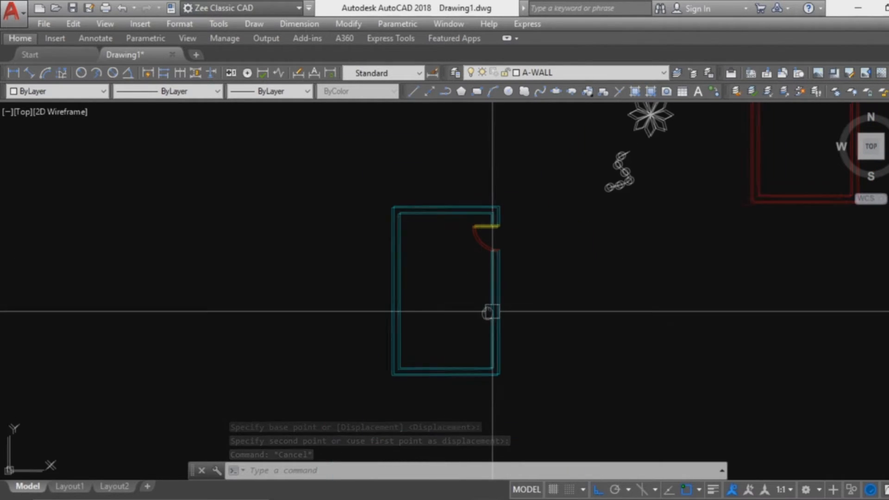
middle_drag(491, 312, 439, 327)
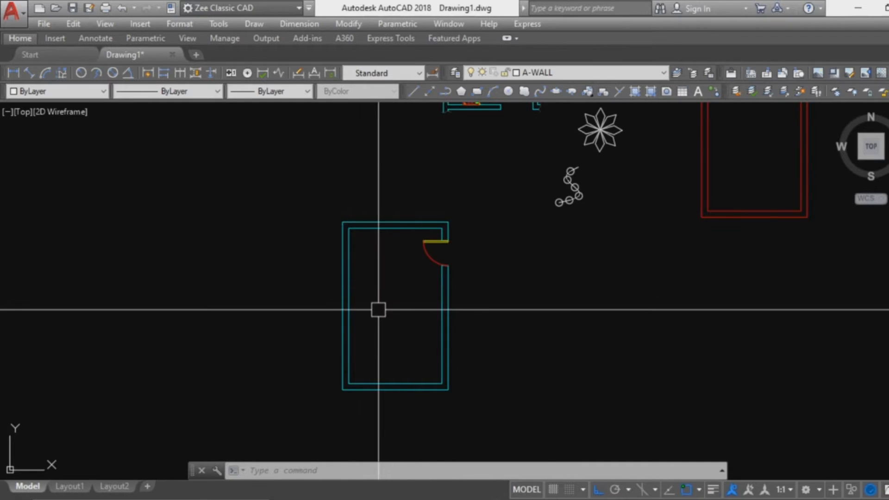
scroll(378, 310, up, 3)
scroll(388, 310, down, 3)
key(Escape)
text(re)
key(Return)
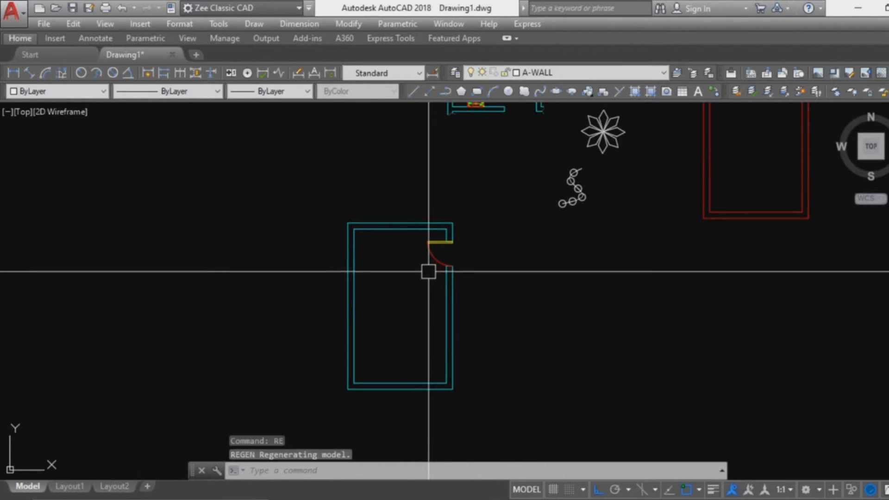
Step: Draw a rectangle along the inner wall faces, from the room's upper-left inner corner to its lower-right inner corner
scroll(429, 271, up, 4)
middle_drag(373, 260, 420, 228)
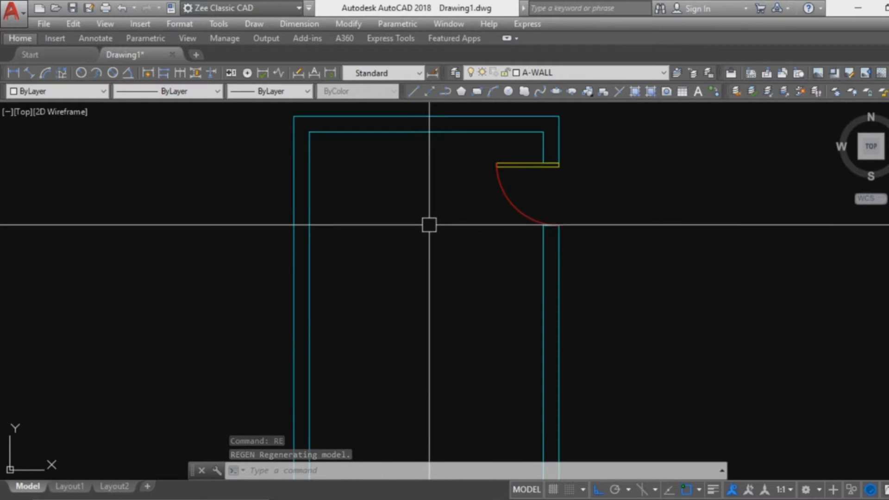
middle_drag(415, 188, 429, 228)
scroll(441, 216, up, 4)
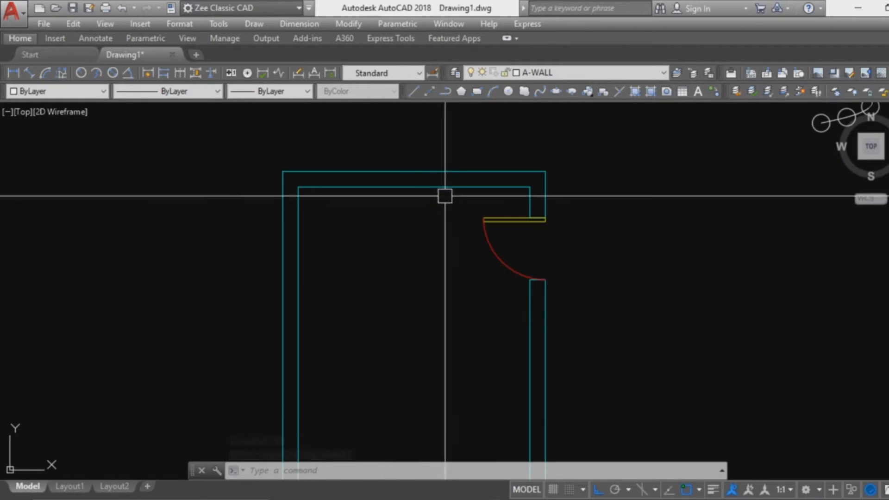
middle_drag(381, 317, 391, 254)
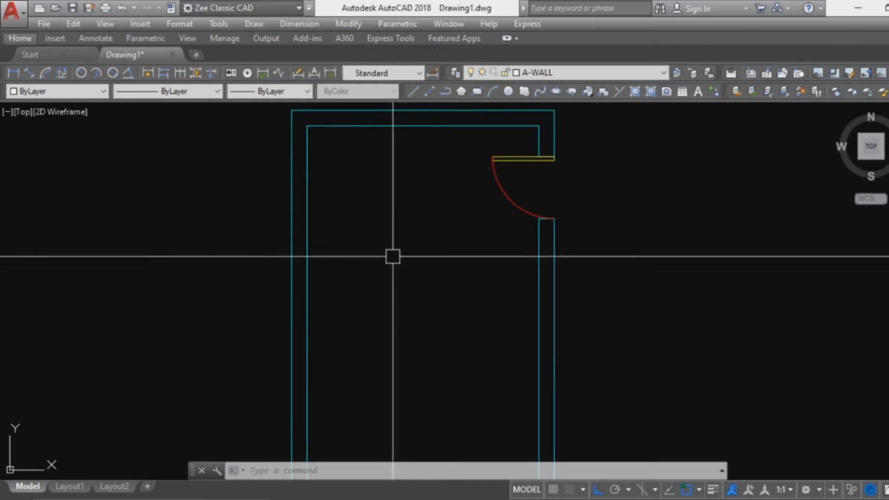
scroll(403, 231, down, 2)
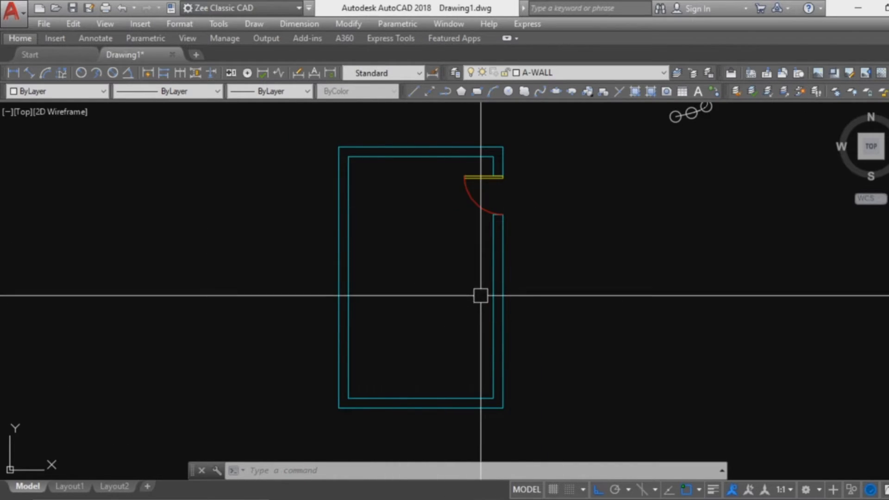
text(rec)
key(Return)
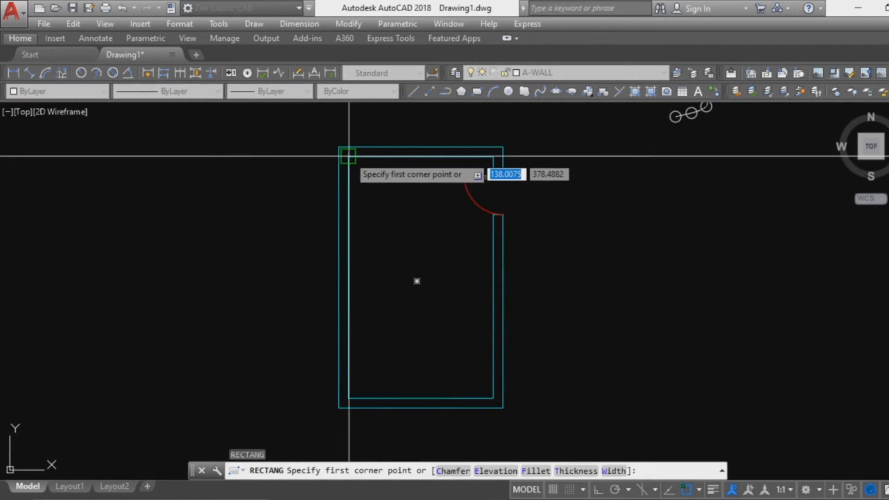
click(503, 214)
key(Escape)
key(Escape)
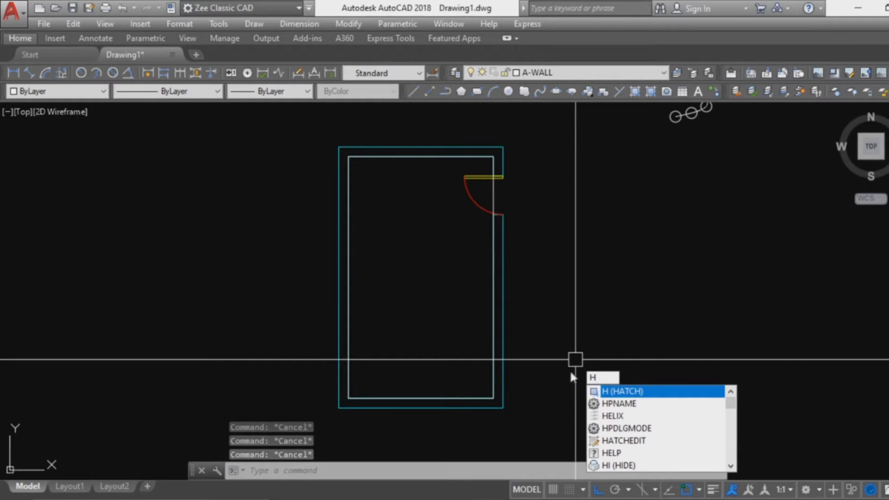
Step: Start a hatch and choose the predefined AR-HBONE pattern
key(Return)
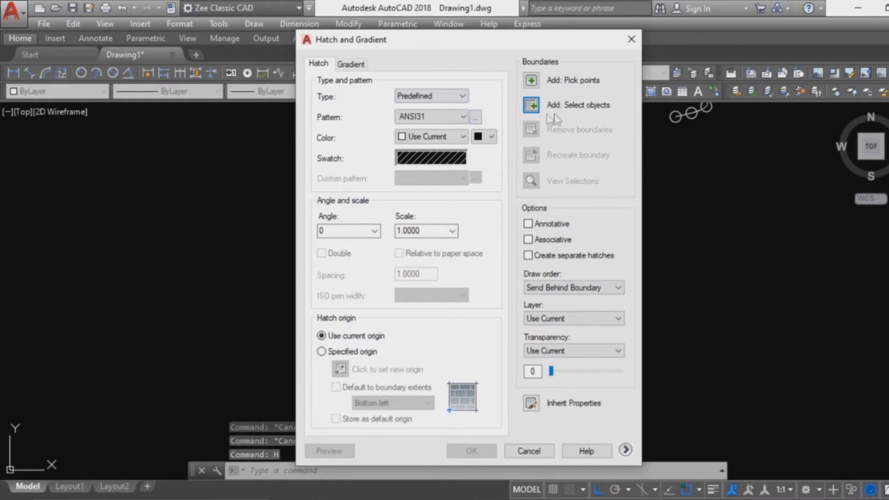
click(475, 117)
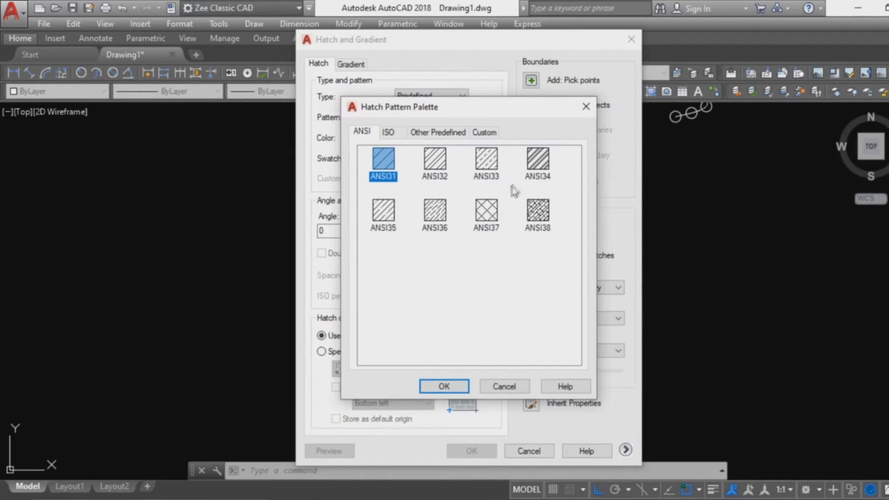
click(485, 134)
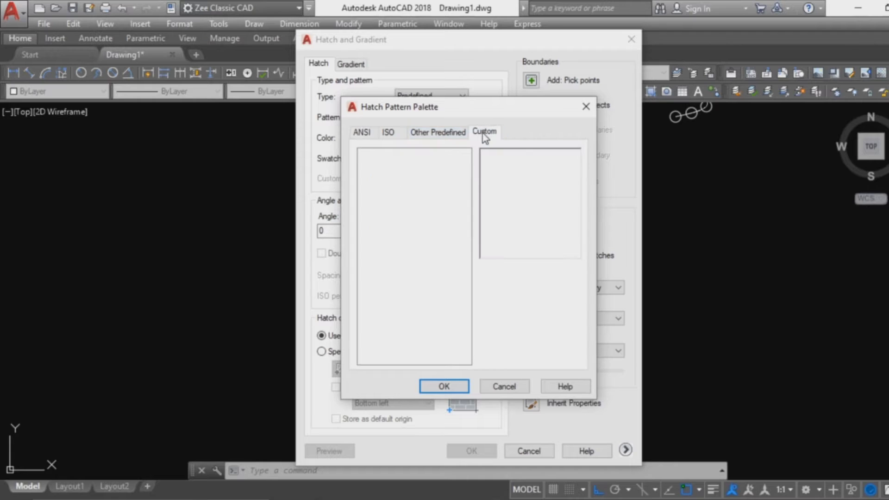
click(445, 135)
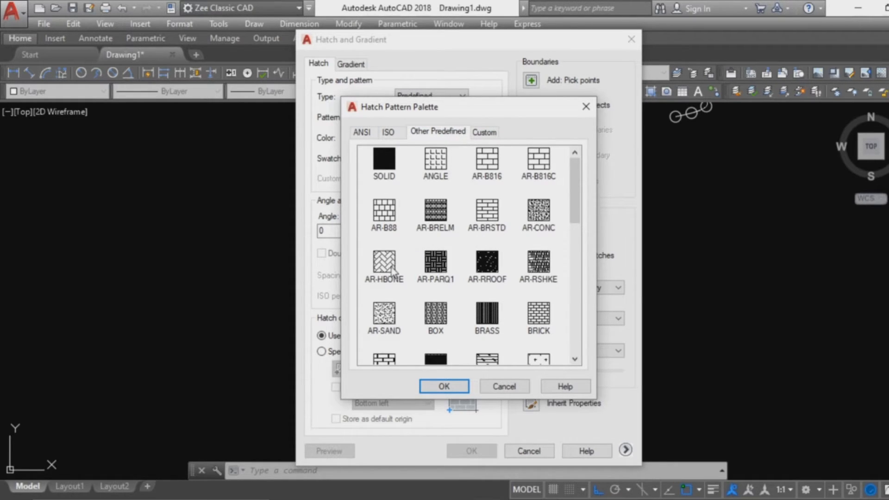
click(444, 387)
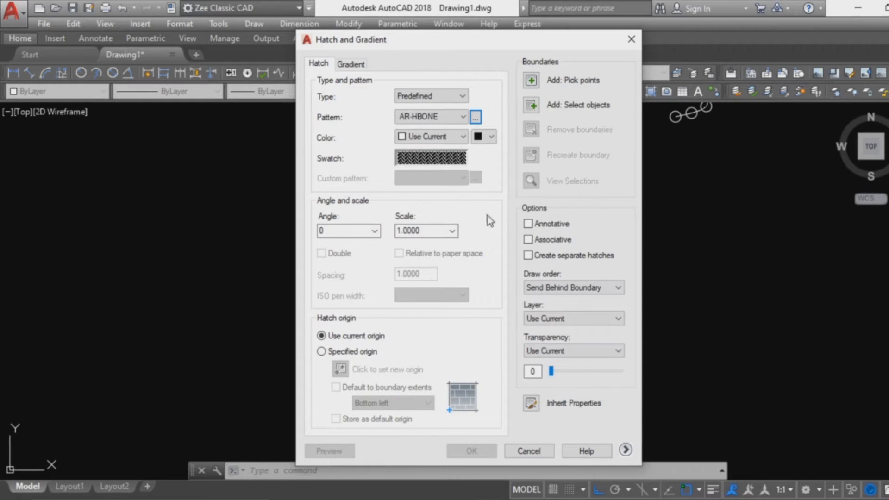
Step: Hatch the room's interior from an internal pick point at scale 0.05, previewing it before applying
click(532, 81)
click(463, 243)
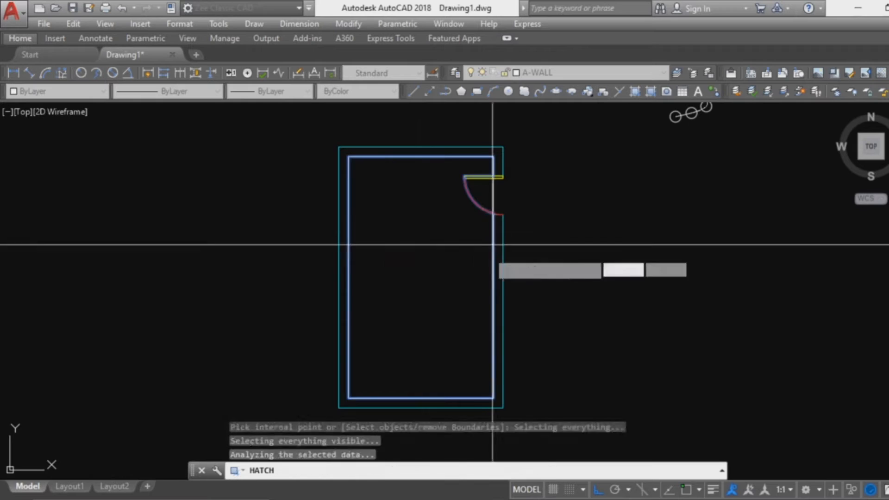
key(Return)
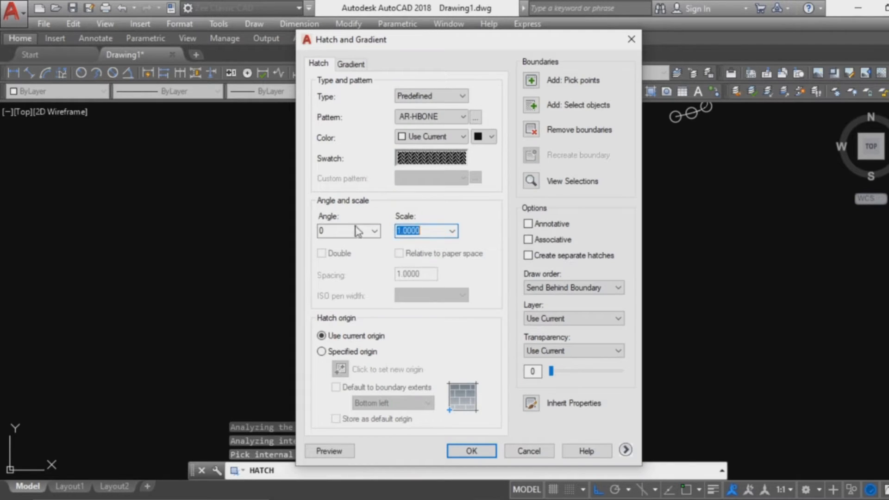
text(.05)
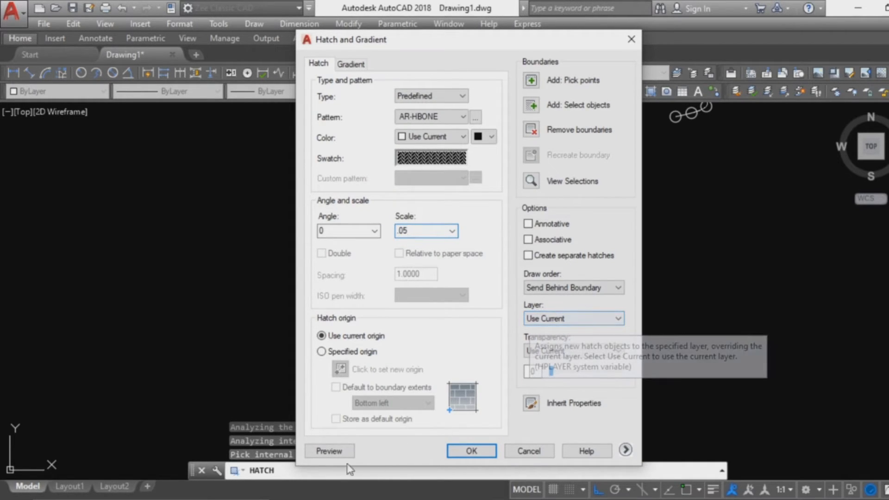
click(329, 451)
scroll(445, 324, up, 3)
scroll(461, 320, down, 4)
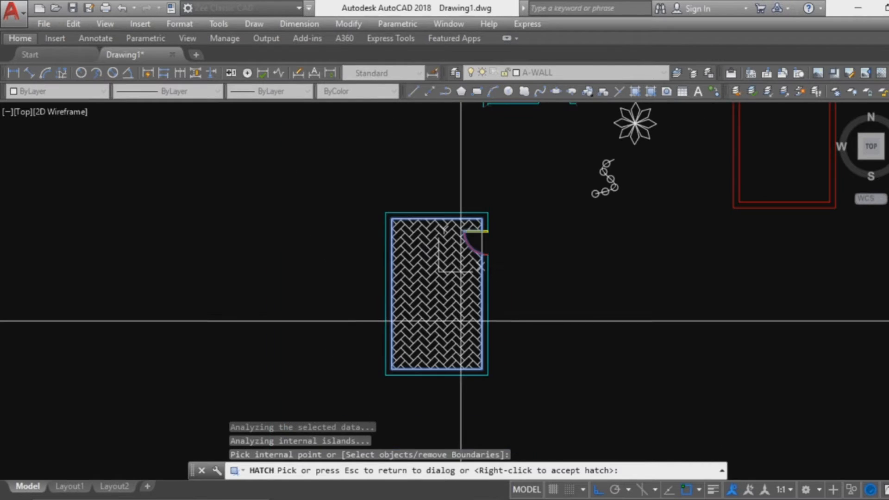
key(Escape)
click(483, 454)
scroll(481, 299, up, 4)
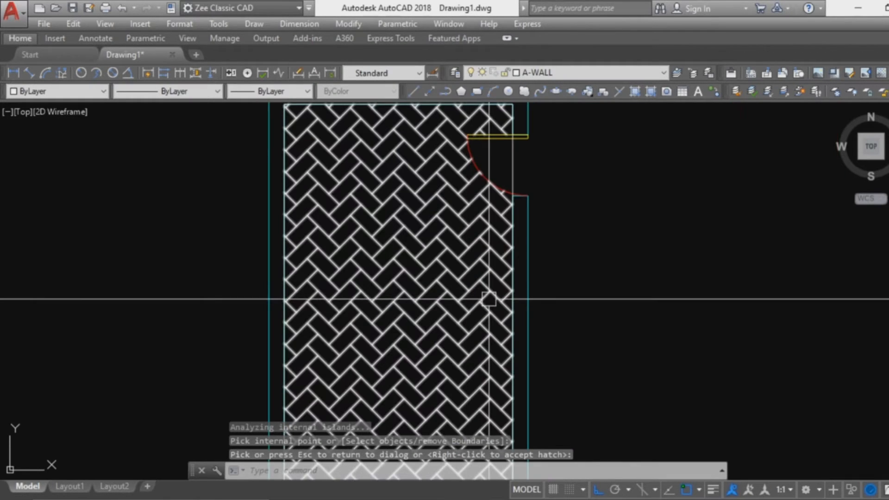
Step: Erase the herringbone hatch from the room
click(477, 292)
text(w)
key(Escape)
click(463, 270)
text(e)
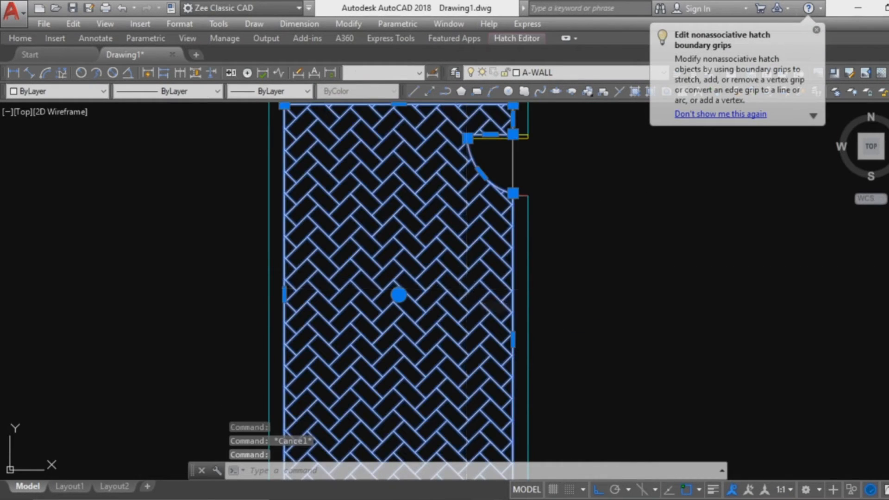
key(Return)
scroll(465, 295, down, 4)
key(Escape)
key(Escape)
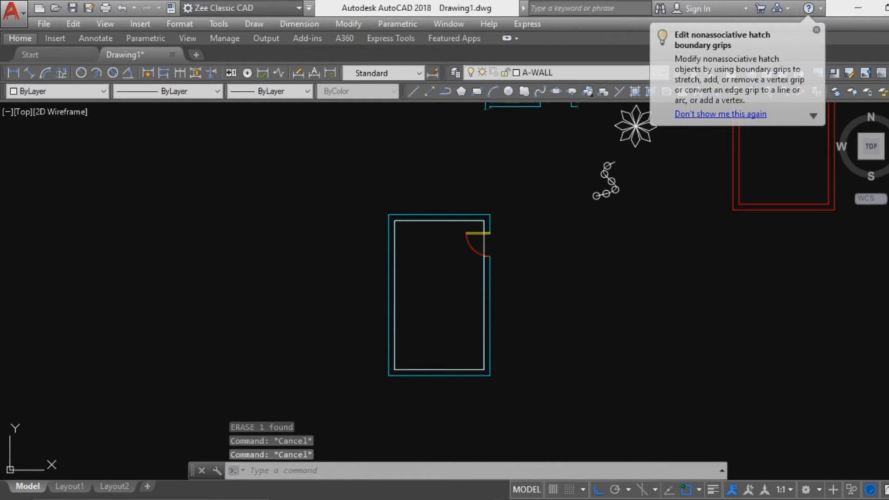
Step: Start an AR-HBONE hatch at scale 0.05 with the rectangle along the room's inner wall faces as its boundary object
text(h)
key(Return)
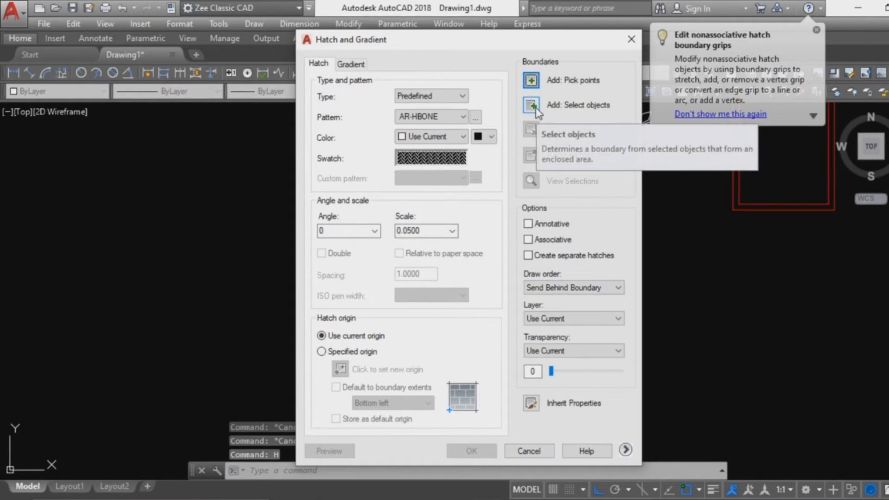
click(533, 106)
click(459, 222)
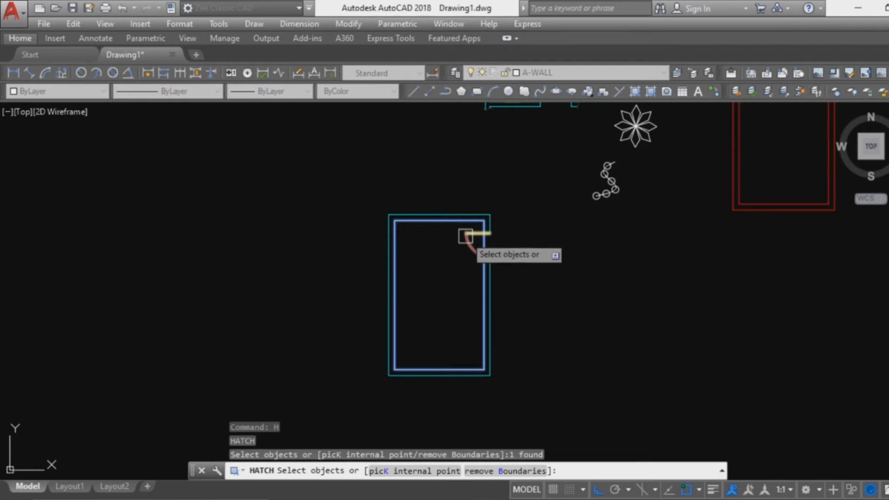
key(Return)
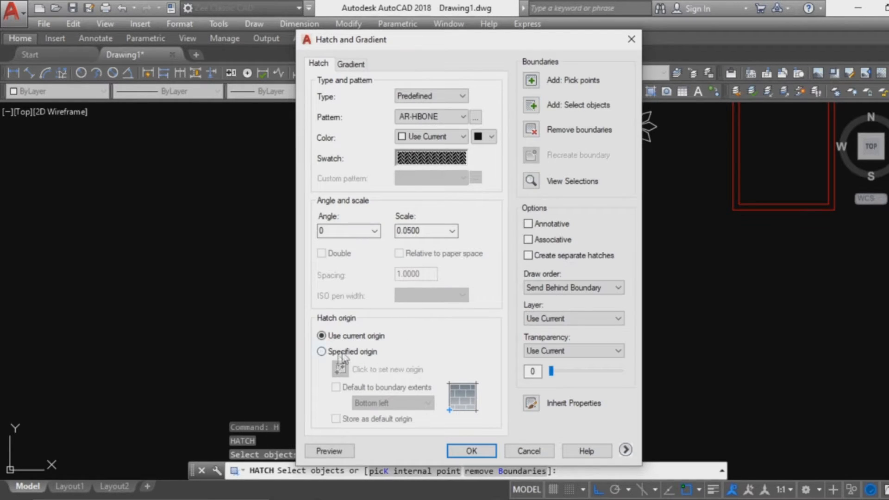
Step: Set the hatch origin at the boundary rectangle's upper-right corner, and preview and apply the herringbone hatch
click(340, 369)
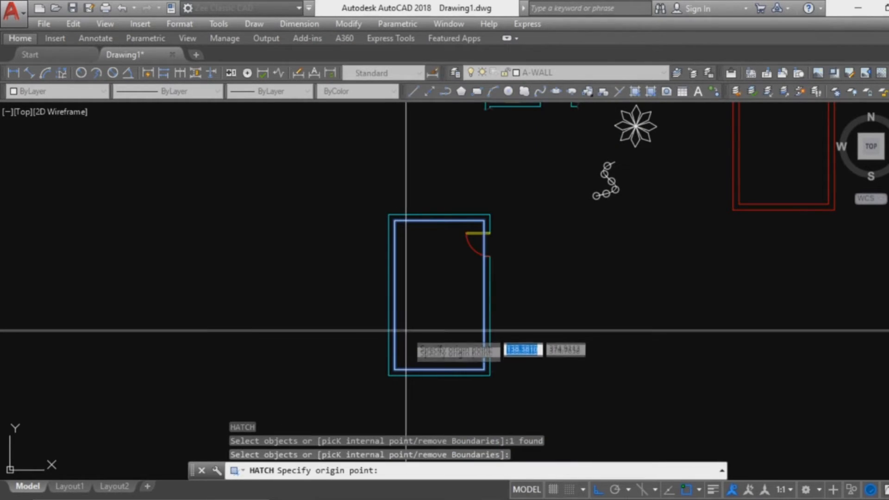
scroll(406, 345, up, 3)
scroll(463, 278, down, 5)
scroll(486, 246, up, 6)
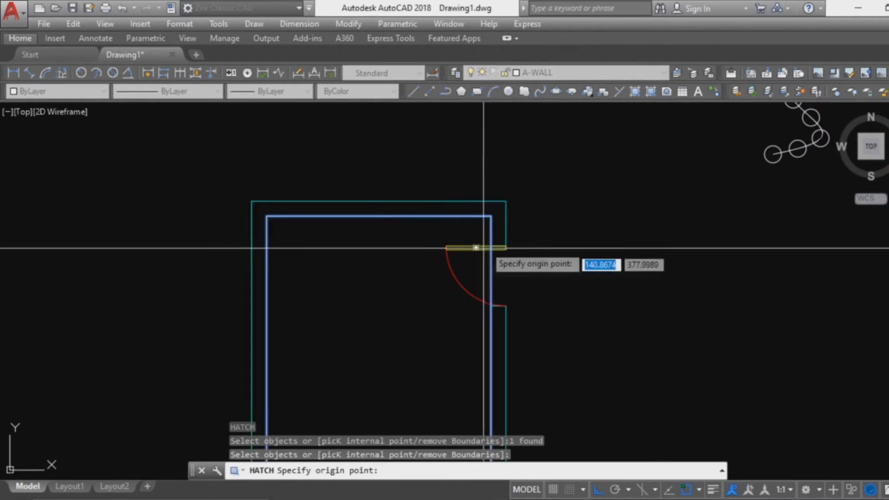
click(491, 215)
click(330, 452)
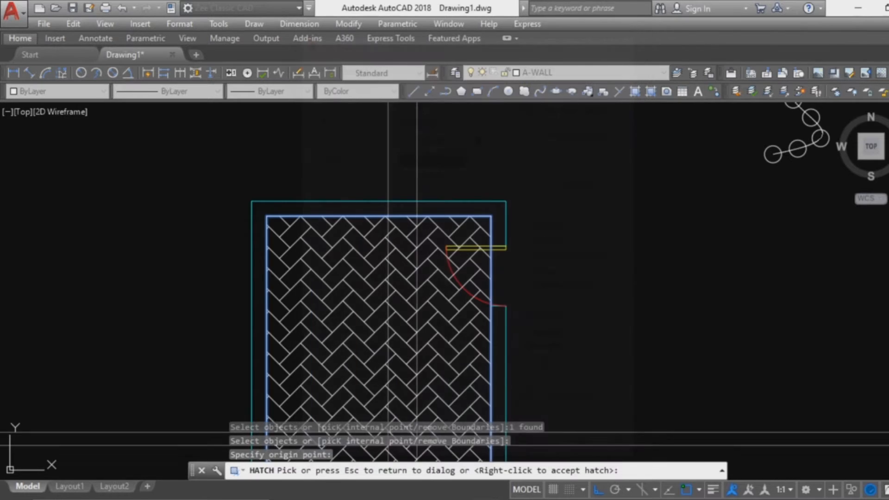
key(Escape)
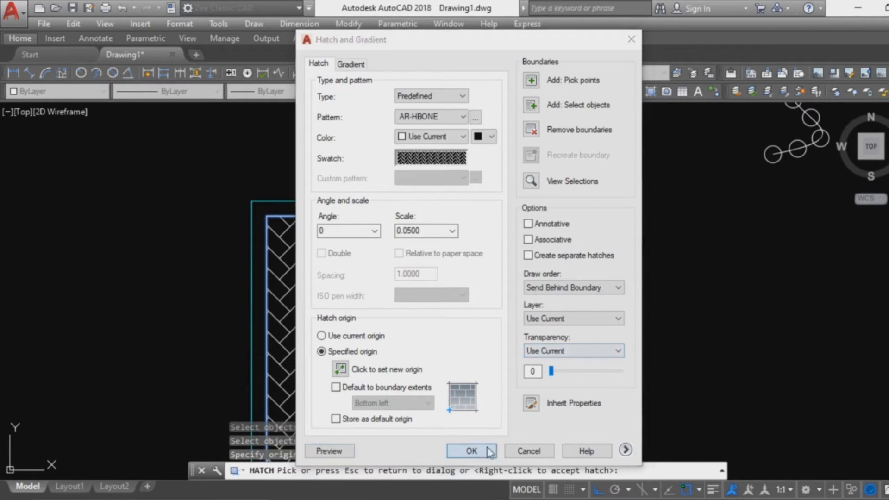
click(487, 448)
key(space)
key(Escape)
key(Escape)
Step: Change the colour of the room's herringbone hatch to Red
scroll(529, 314, down, 2)
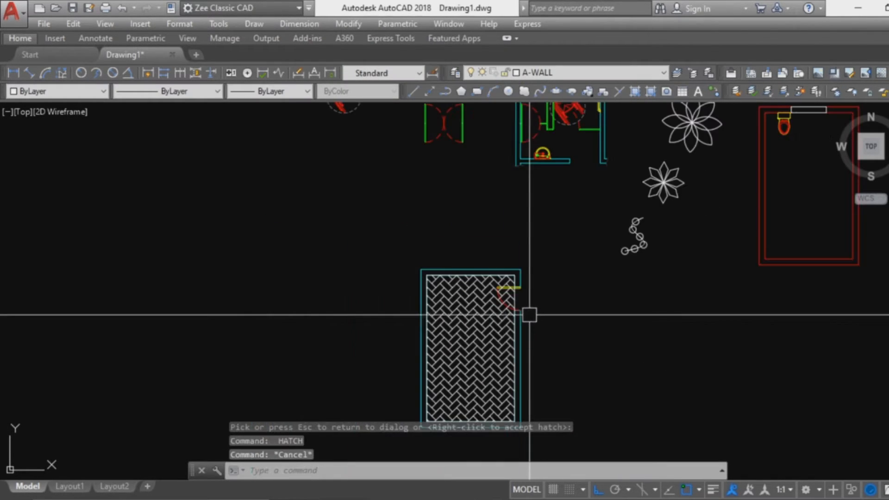
middle_drag(530, 315, 511, 221)
click(452, 278)
click(57, 91)
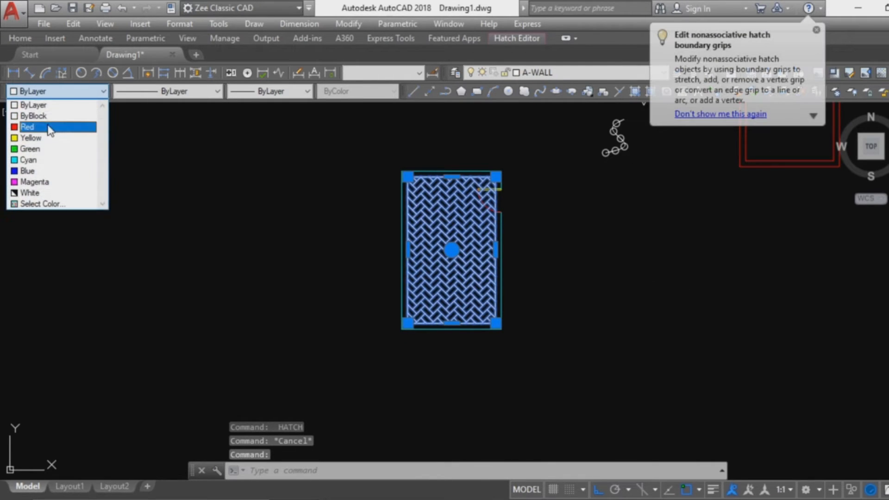
click(48, 126)
key(Escape)
scroll(575, 218, up, 2)
scroll(550, 279, down, 2)
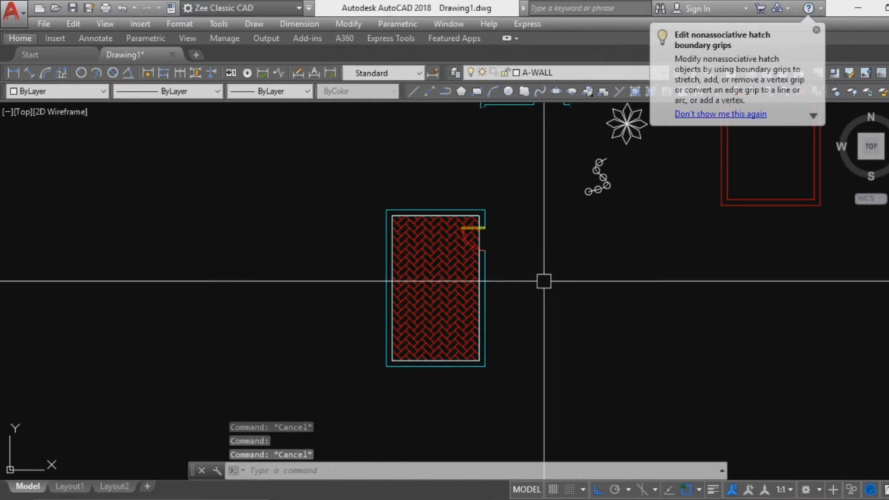
key(Escape)
Step: Erase the white boundary rectangle along the room's inner wall faces, keeping the herringbone hatch
scroll(456, 264, up, 2)
click(515, 256)
text(e)
key(space)
scroll(540, 279, down, 3)
middle_drag(585, 321, 499, 283)
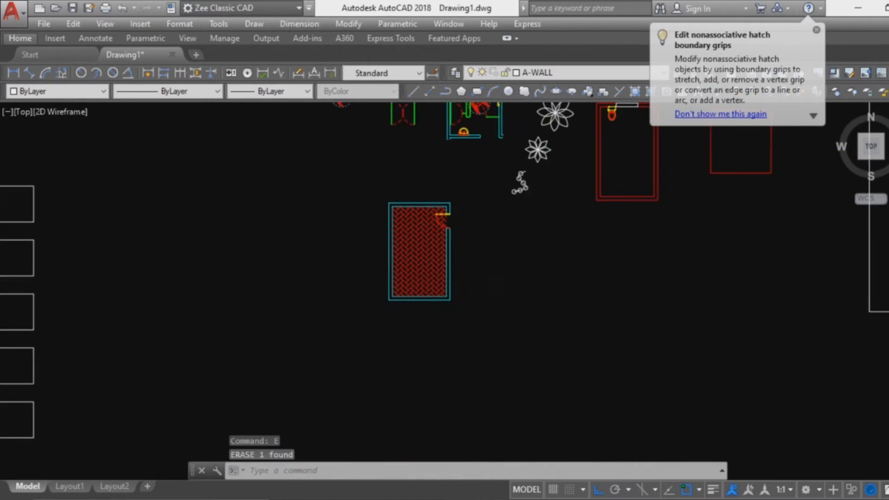
key(Escape)
key(Escape)
Step: Start a two-colour blue and yellow gradient fill with the red square with one rounded corner as its boundary object
scroll(498, 283, up, 4)
scroll(522, 258, down, 2)
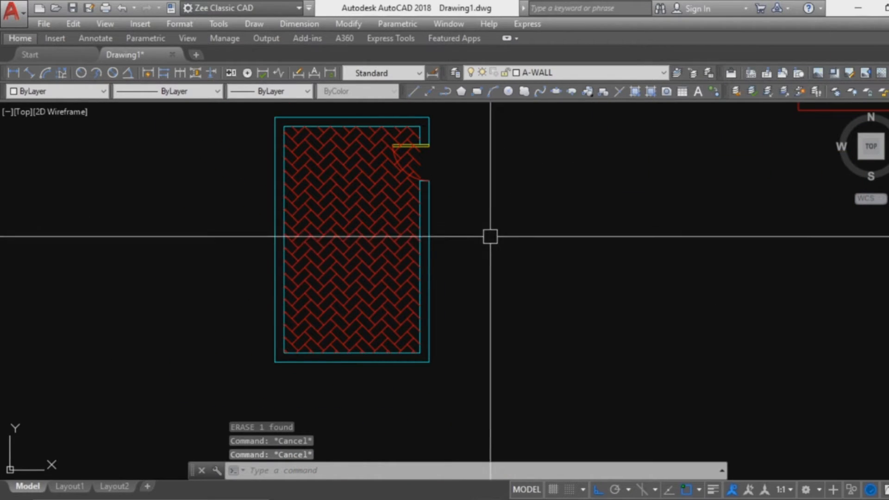
middle_drag(491, 237, 425, 293)
scroll(424, 294, down, 2)
middle_drag(499, 247, 394, 319)
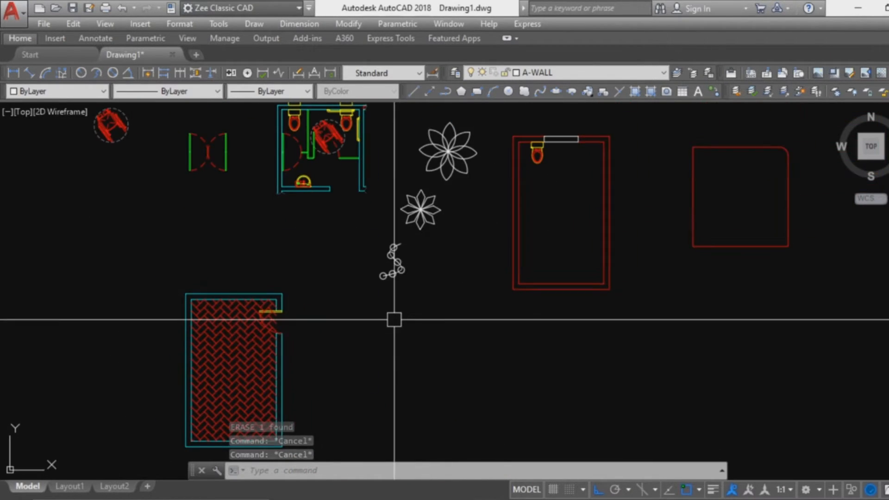
scroll(774, 222, up, 4)
middle_drag(774, 222, 588, 295)
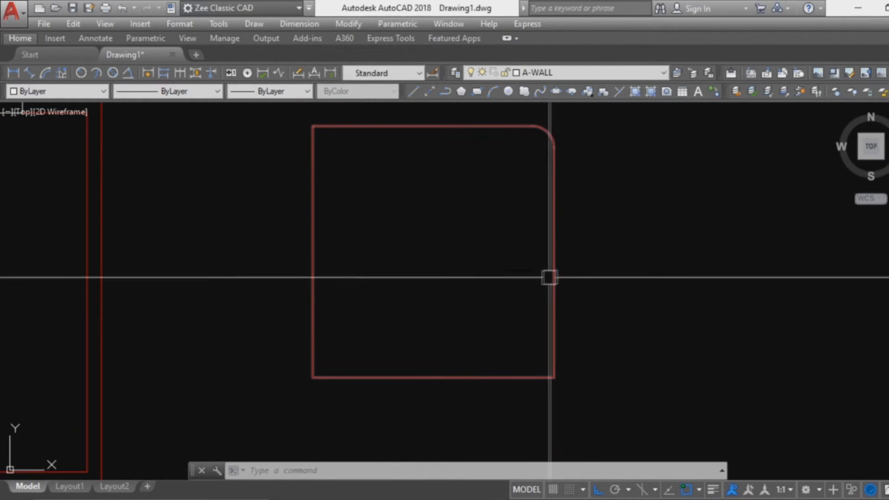
key(Escape)
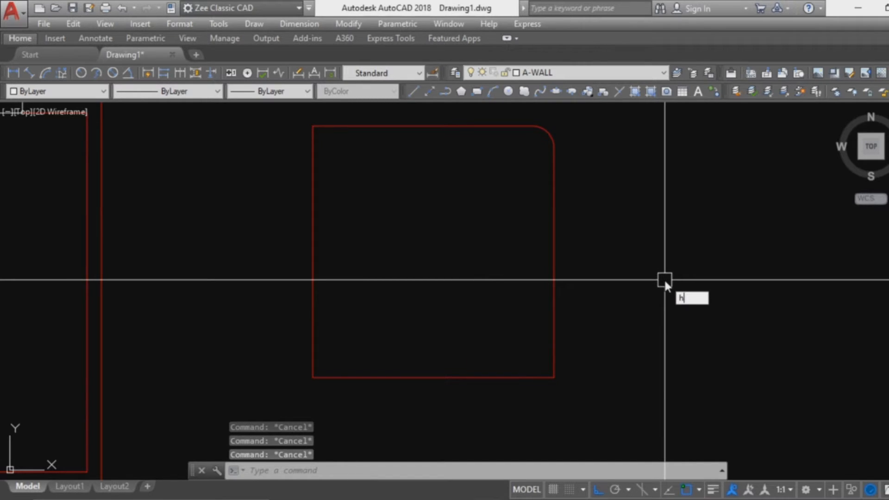
key(Return)
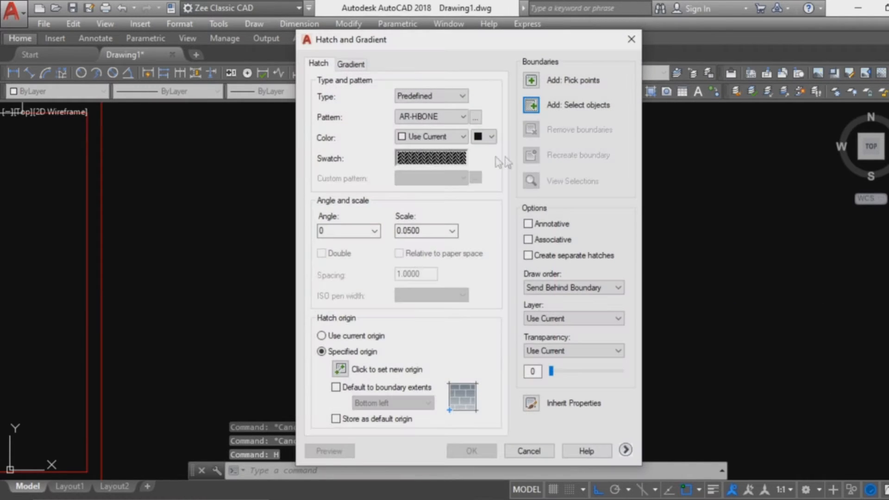
click(356, 65)
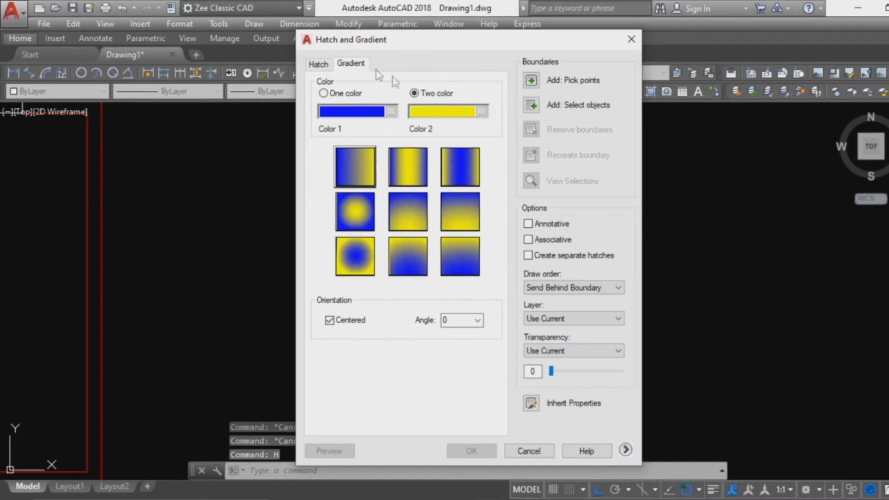
click(531, 106)
click(554, 169)
key(Return)
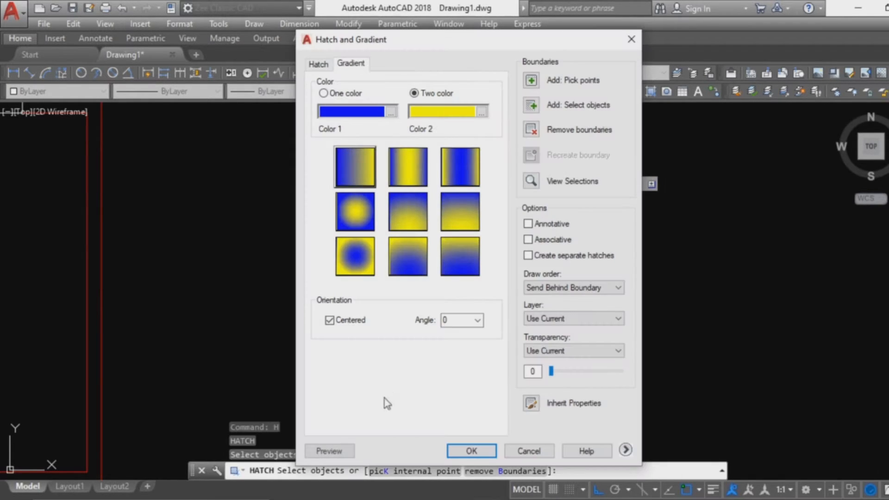
Step: Preview and apply the gradient fill in the rounded-corner square, and select it for erasing
click(331, 453)
key(Escape)
click(472, 451)
click(479, 292)
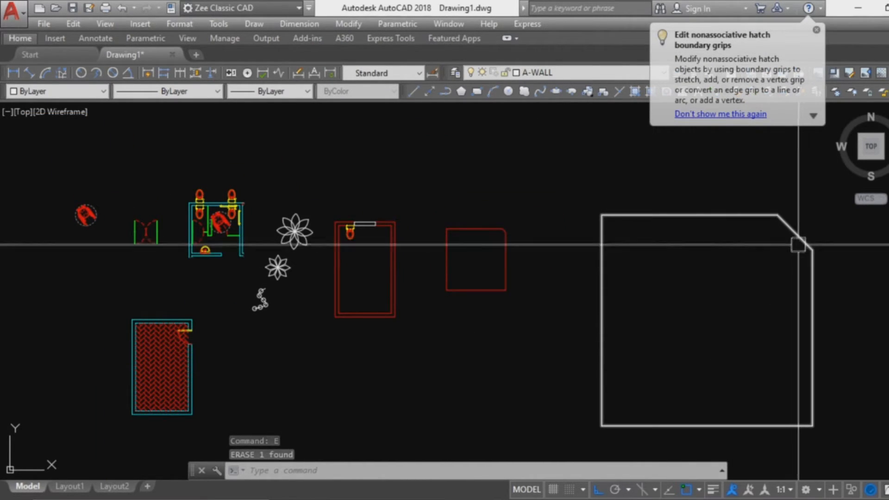
Step: Erase the toilet symbol from the upper part of the red double-walled room
middle_drag(423, 328, 604, 298)
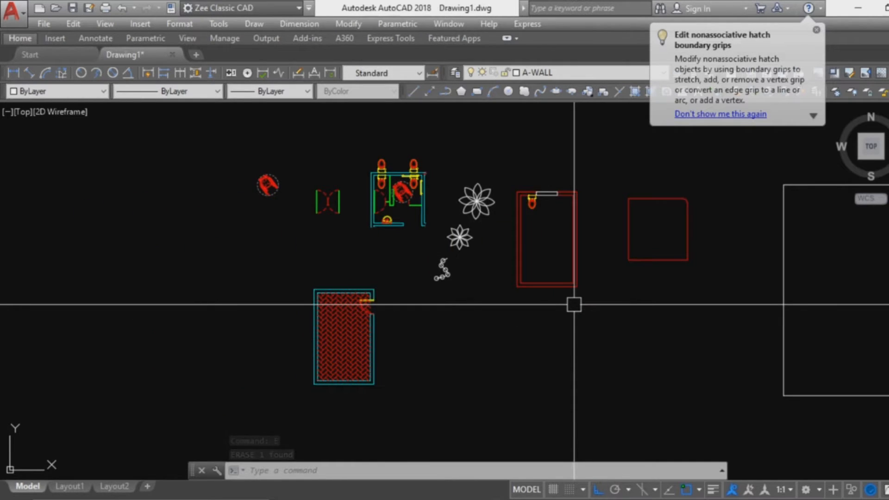
scroll(597, 259, up, 3)
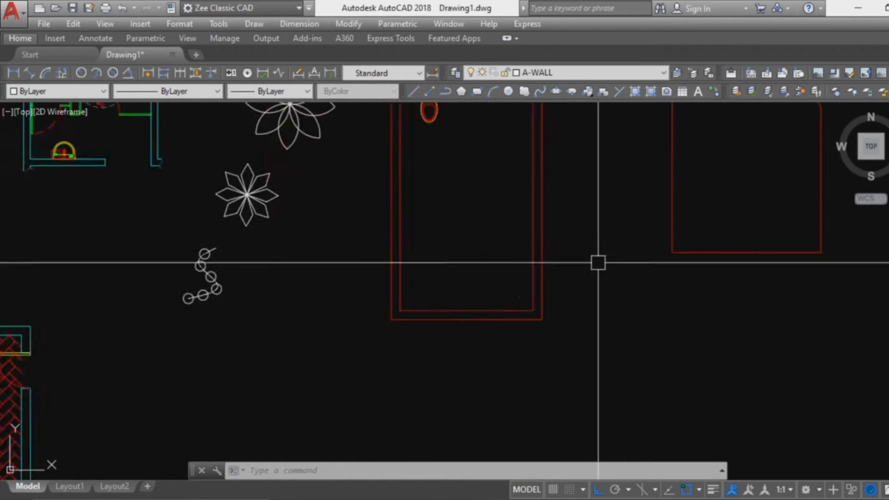
scroll(609, 294, down, 3)
scroll(589, 295, up, 2)
scroll(548, 224, up, 3)
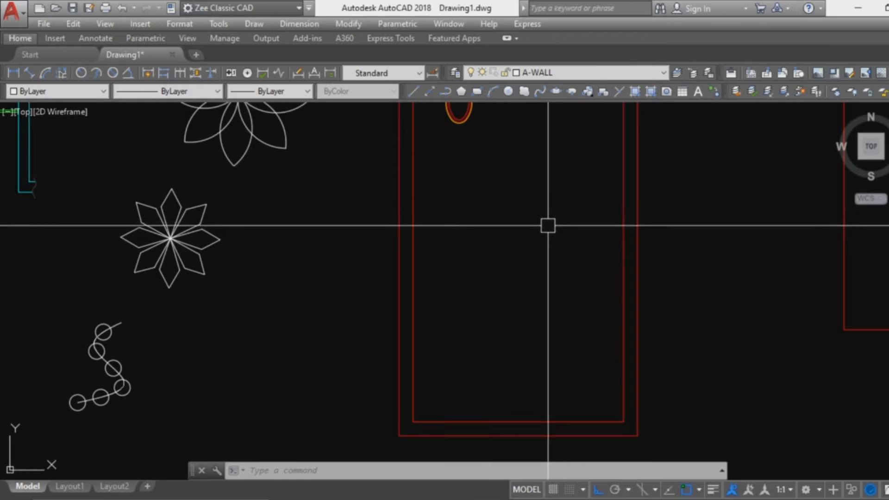
text(E)
key(Return)
scroll(463, 203, down, 3)
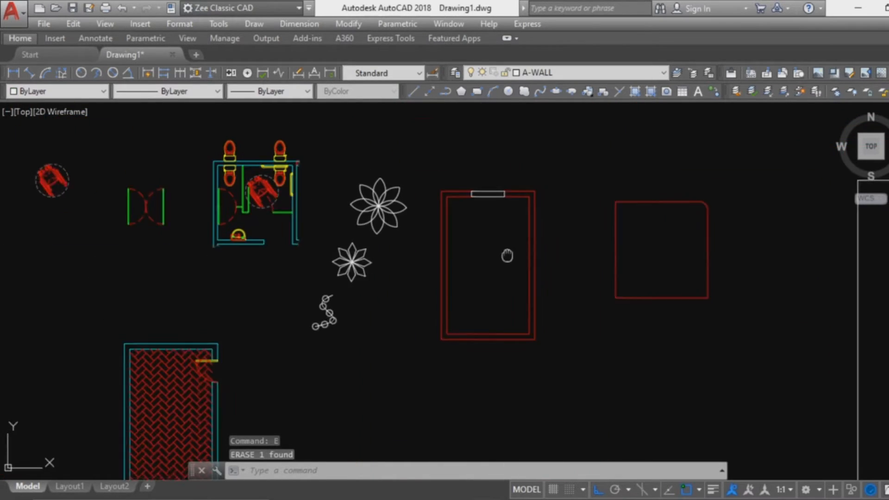
Step: Measure the red room's floor area with the AREA command by picking its inner corners, starting from the lower-left one
scroll(500, 240, up, 4)
scroll(496, 214, down, 2)
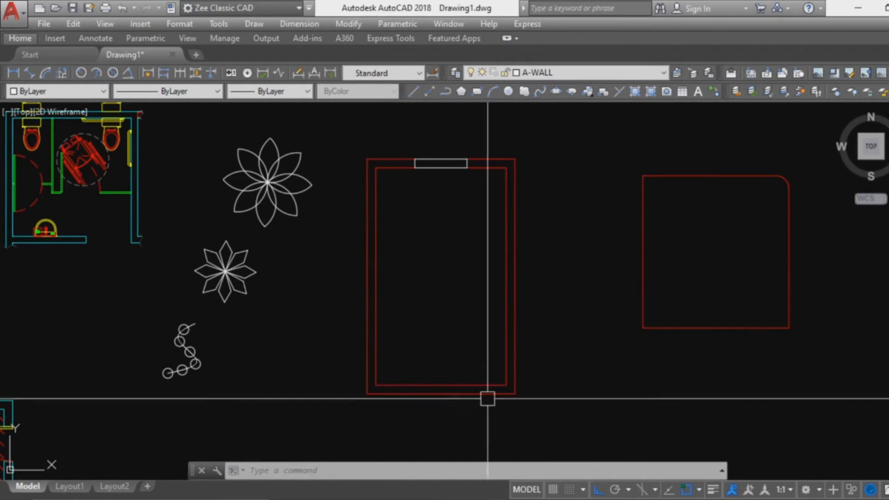
scroll(796, 258, up, 2)
scroll(259, 246, down, 2)
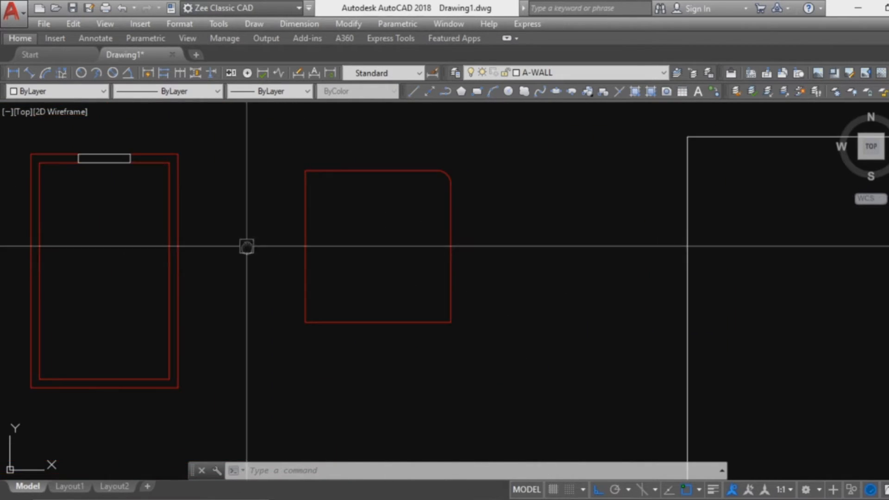
middle_drag(245, 246, 465, 242)
text(rea)
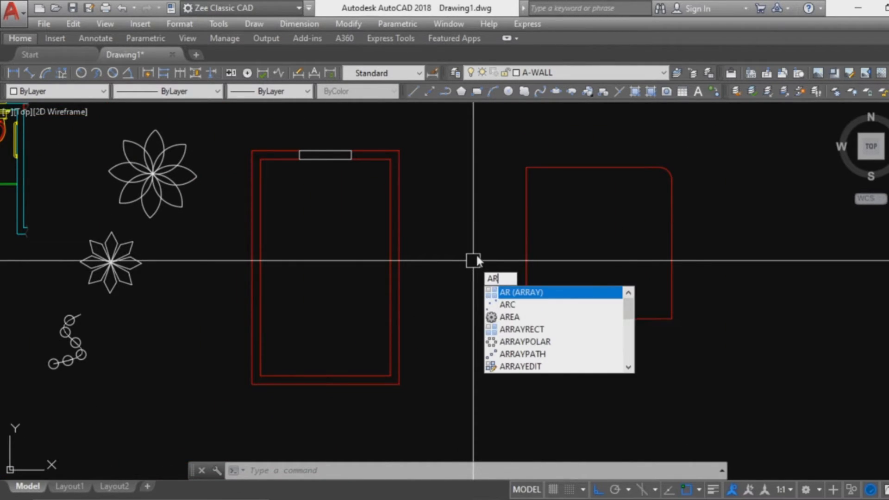
key(Return)
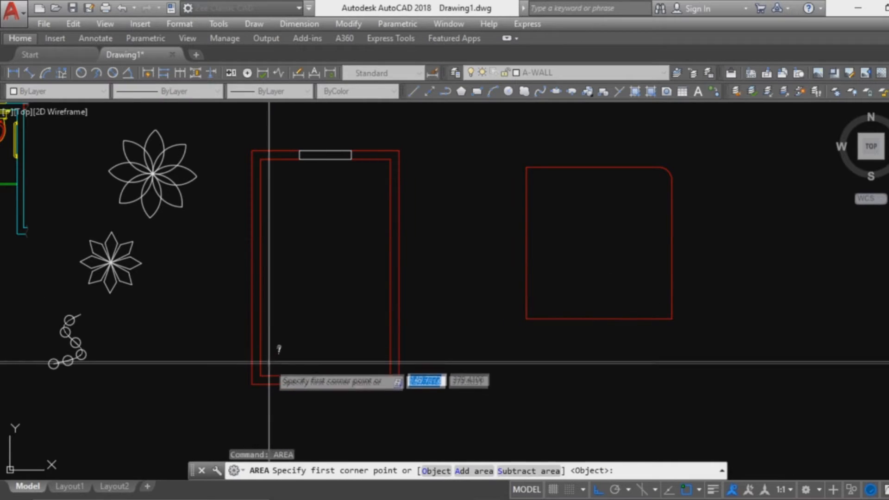
click(260, 375)
click(390, 375)
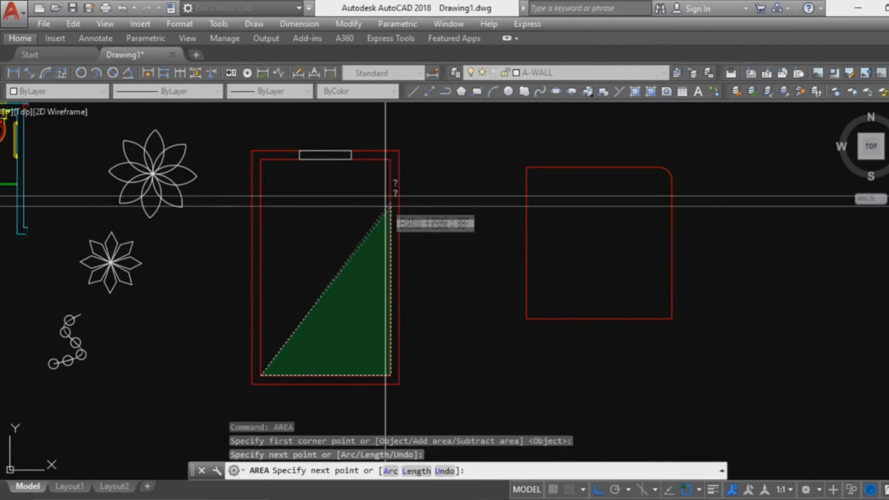
click(391, 158)
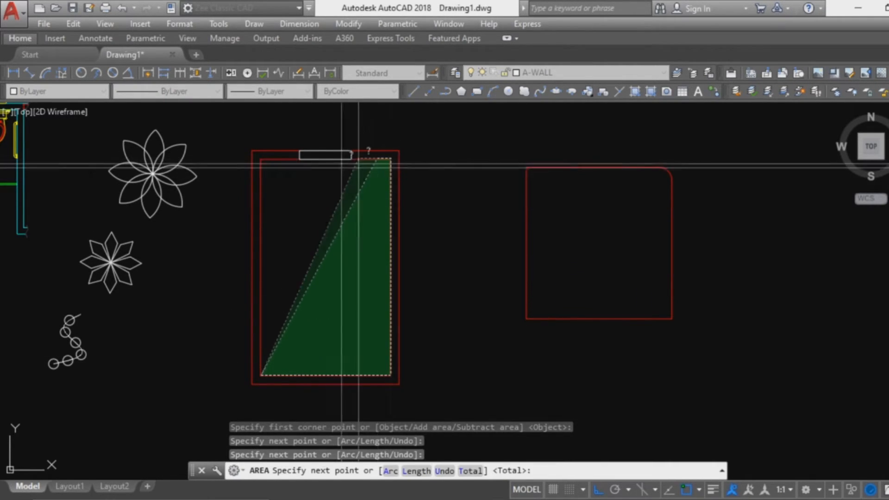
click(261, 159)
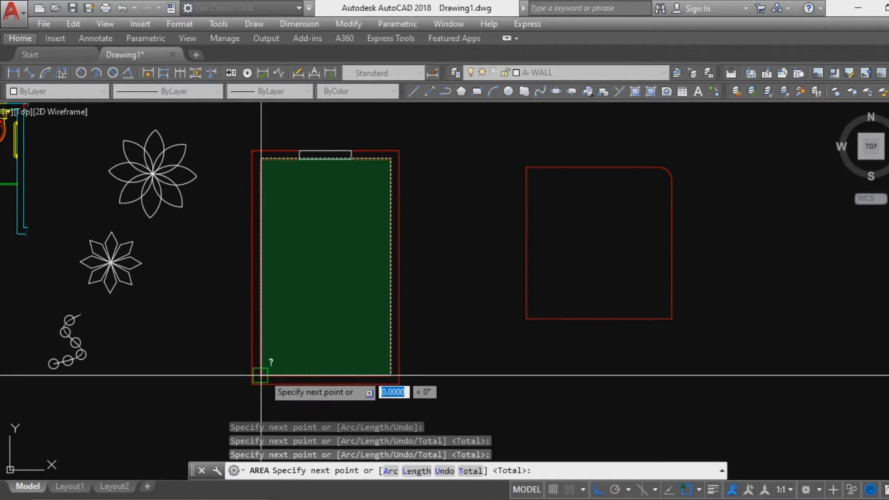
key(Return)
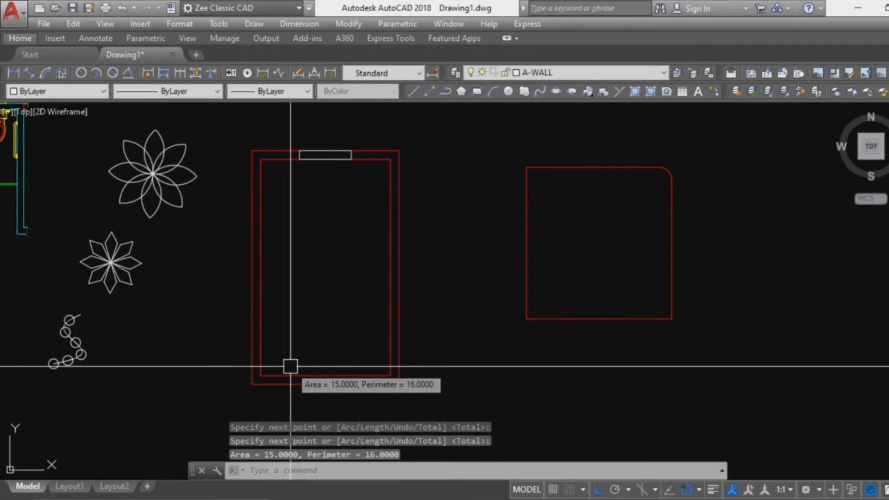
key(Escape)
key(Escape)
key(Escape)
scroll(423, 282, down, 5)
scroll(439, 292, up, 5)
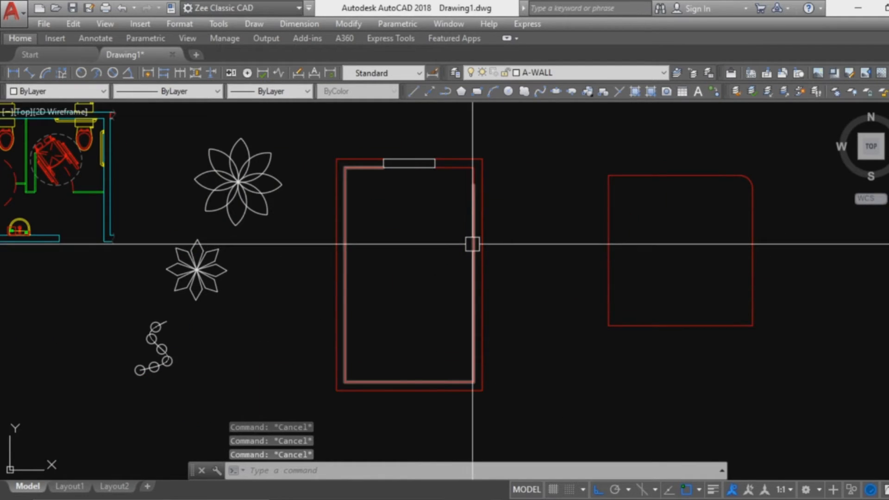
scroll(440, 292, down, 3)
key(Escape)
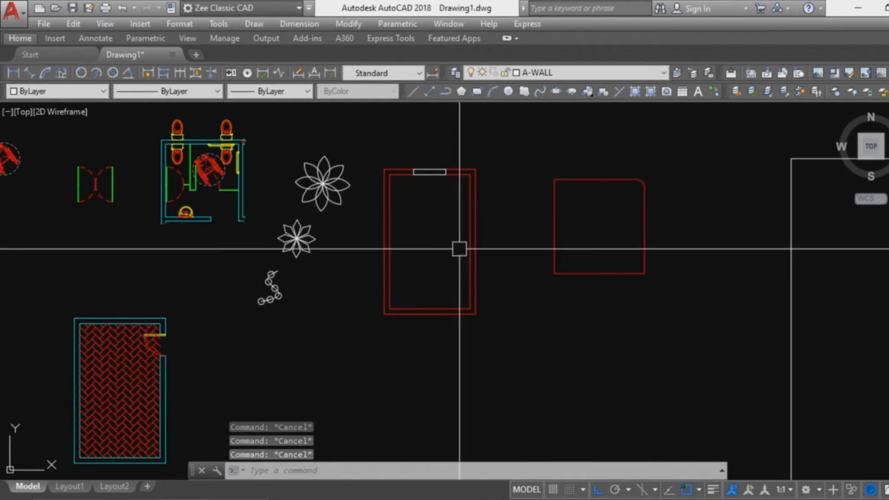
scroll(486, 193, up, 4)
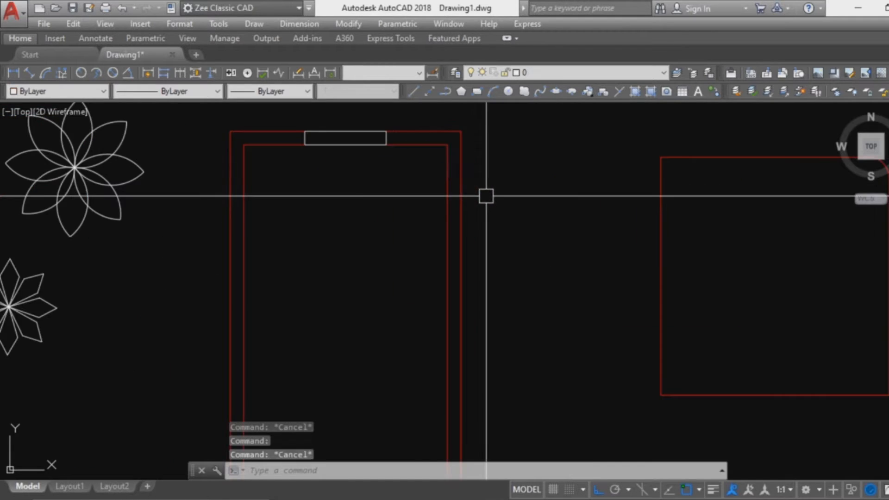
scroll(495, 210, down, 6)
scroll(472, 202, up, 5)
middle_drag(472, 202, 461, 234)
scroll(373, 223, down, 1)
scroll(383, 183, up, 4)
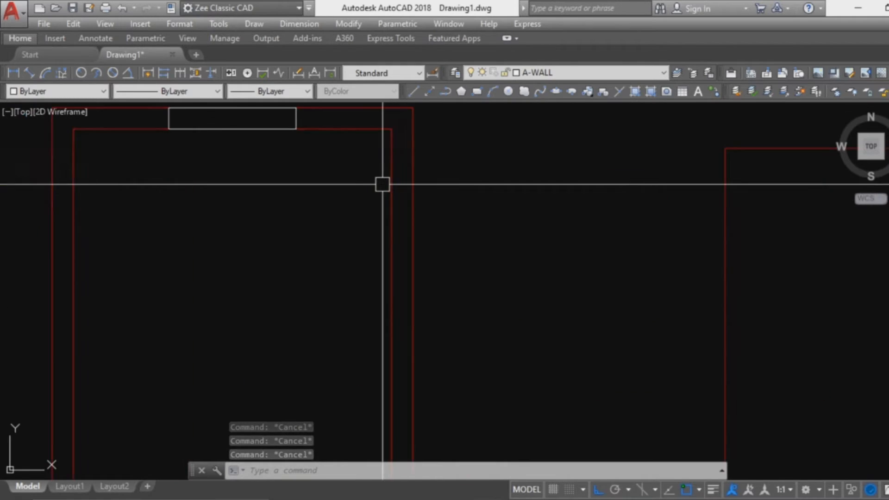
Step: Trace the red room's inner wall outline with a closed loop of polyline segments, starting and ending at the upper-left inner corner
scroll(387, 182, down, 2)
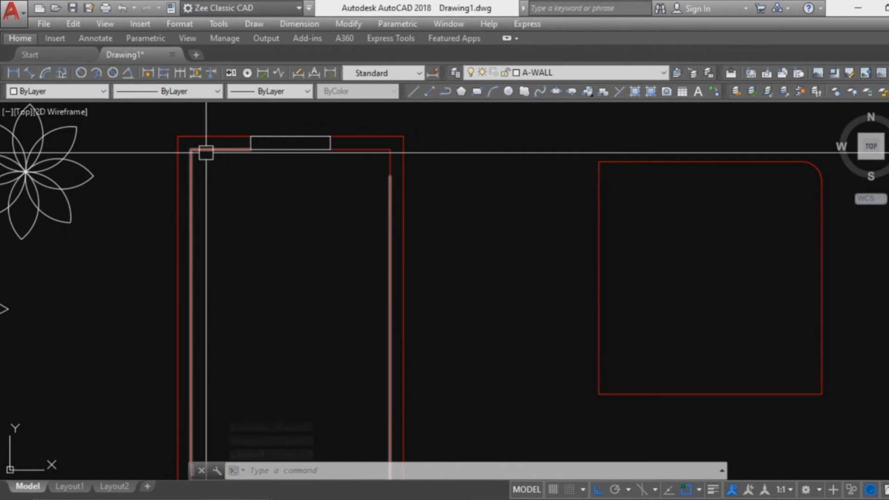
scroll(343, 162, down, 2)
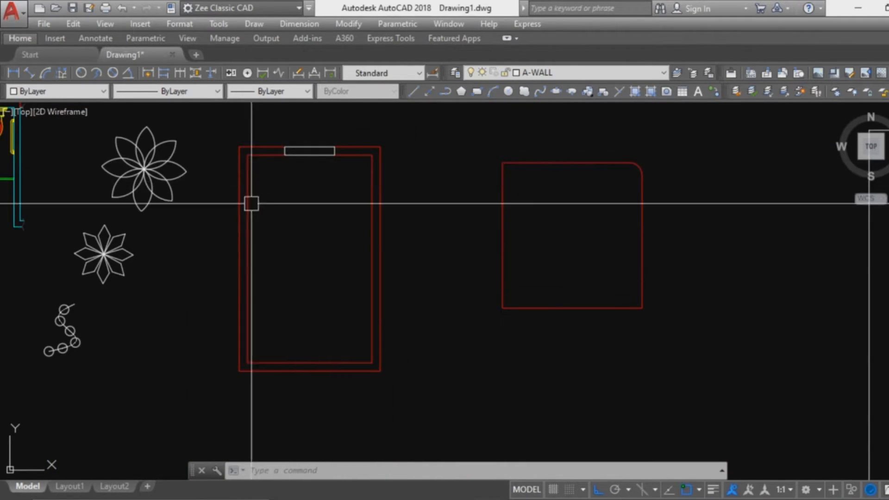
scroll(264, 158, up, 2)
key(Escape)
key(Escape)
key(Escape)
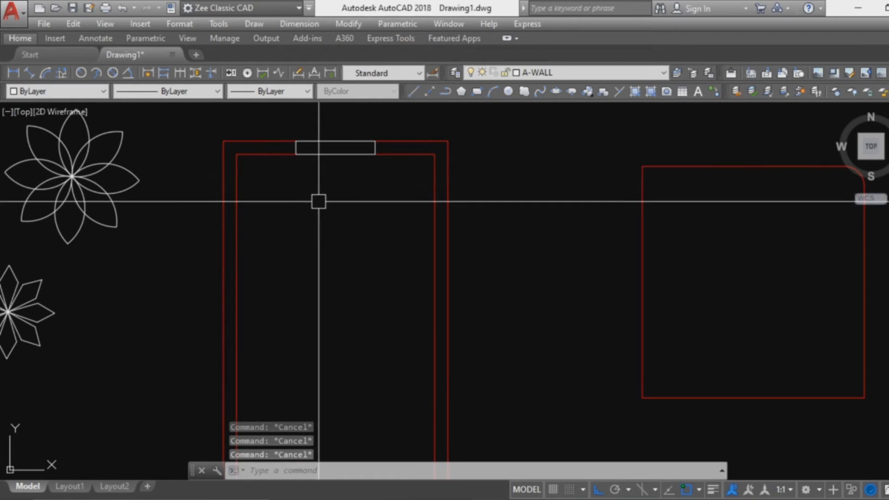
text(pl)
key(Return)
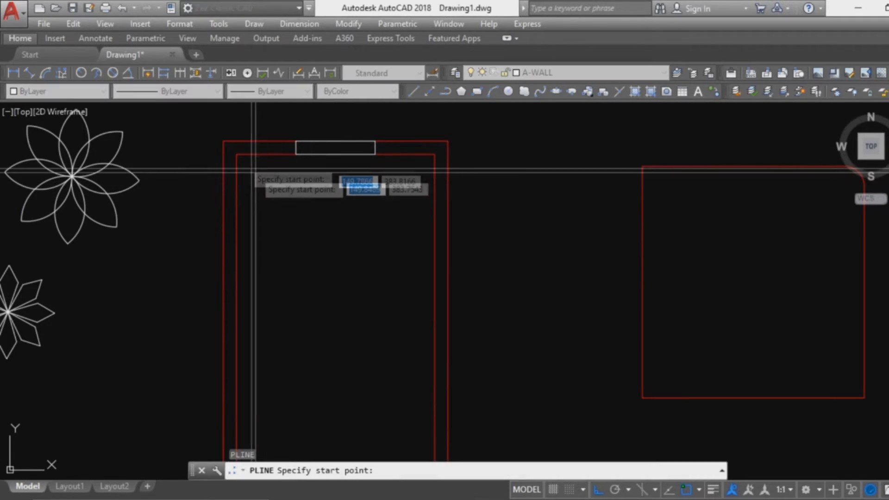
click(236, 154)
click(434, 154)
scroll(444, 222, down, 2)
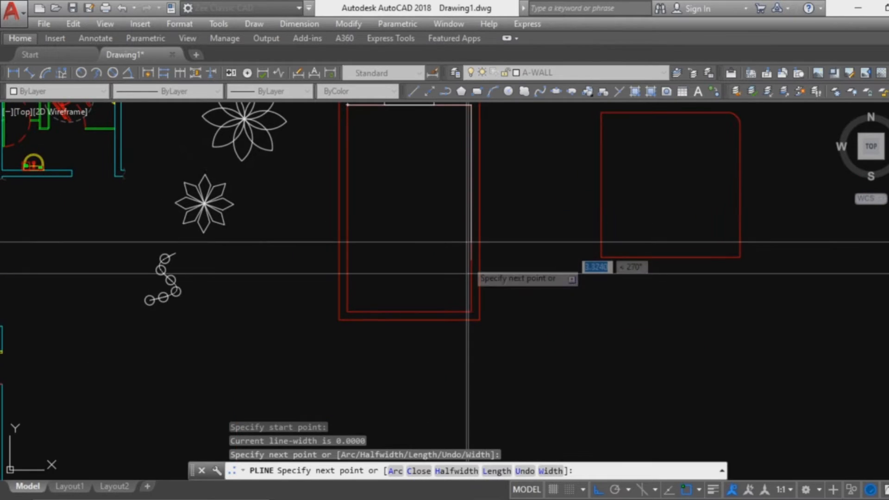
click(471, 311)
click(347, 311)
middle_drag(375, 216, 372, 360)
click(344, 248)
key(Return)
scroll(362, 266, up, 3)
scroll(365, 264, down, 3)
middle_drag(367, 262, 377, 227)
key(Escape)
key(Escape)
key(Escape)
middle_drag(429, 300, 432, 279)
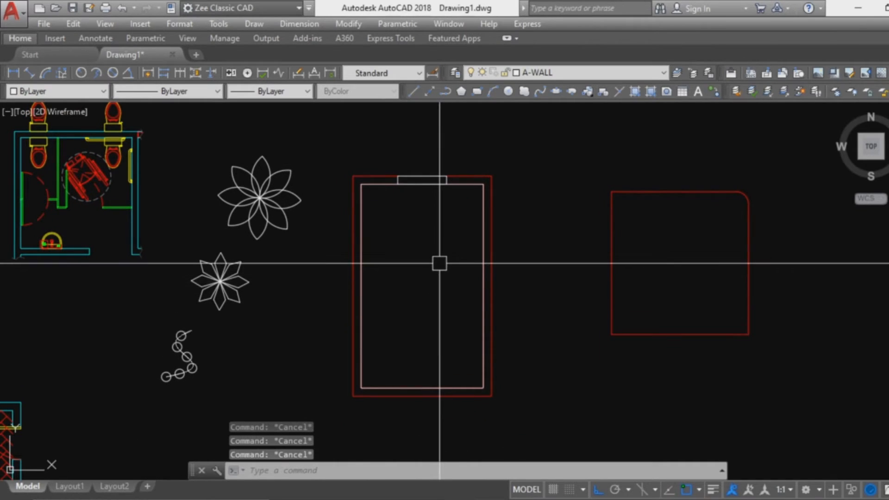
Step: List the properties of the traced room polyline to read its area and length
text(s)
key(Return)
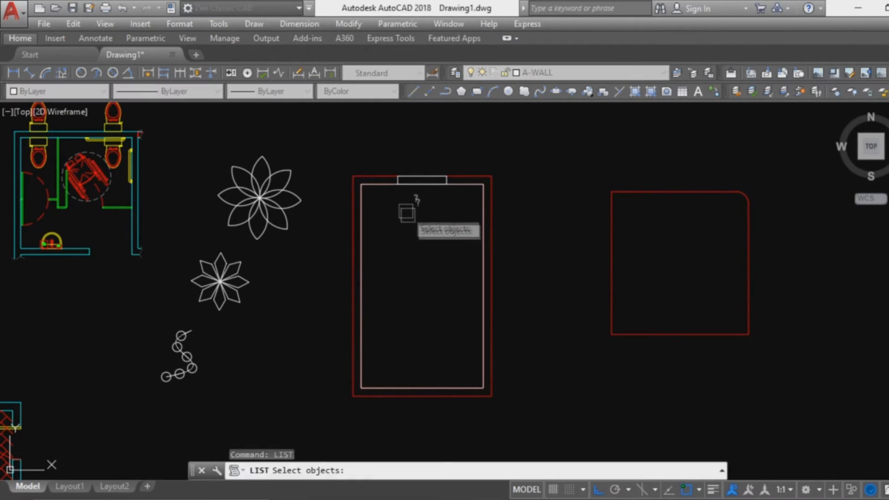
key(Return)
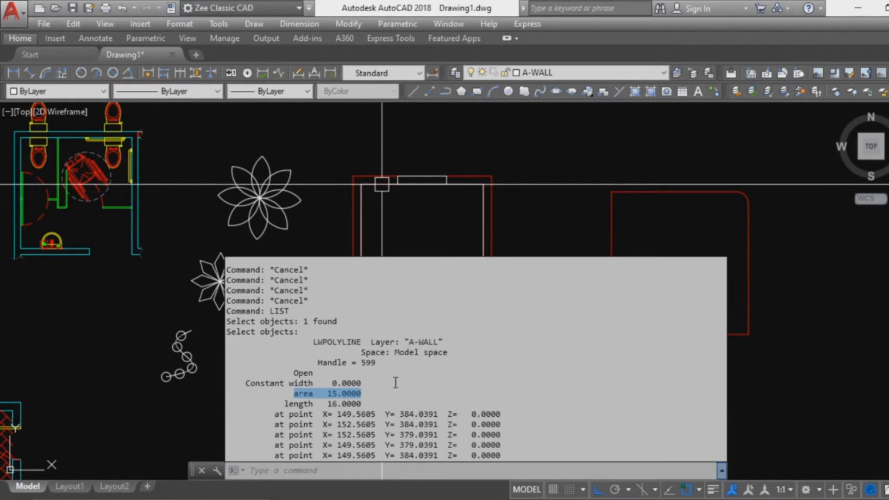
key(Escape)
key(Escape)
key(Escape)
Step: Erase the traced polyline from the room's inner wall
click(455, 184)
text(e)
key(Return)
scroll(469, 240, down, 2)
middle_drag(554, 288, 464, 287)
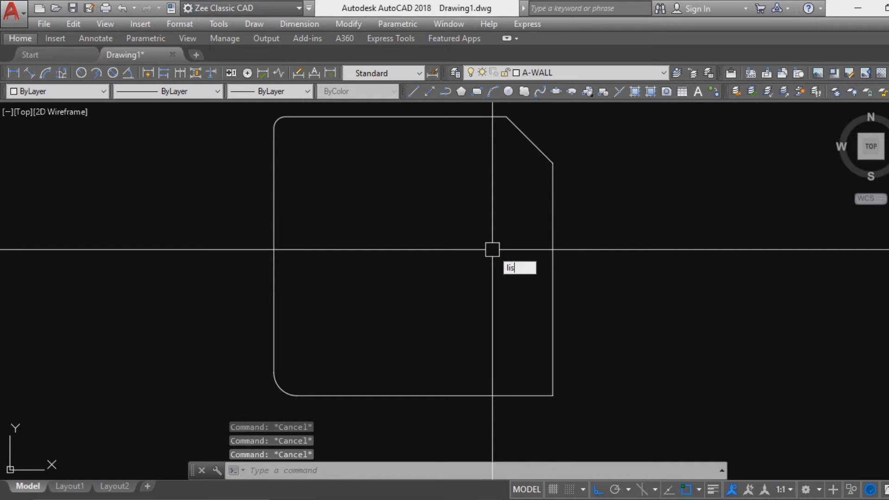
Step: List all properties of the white square with the chamfered and rounded corners, including its area and perimeter
text(t)
key(Return)
click(551, 234)
key(Return)
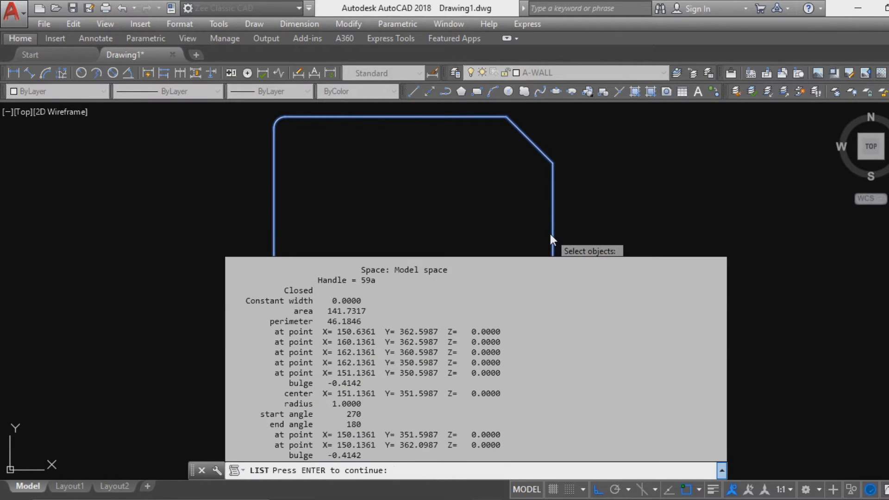
key(Return)
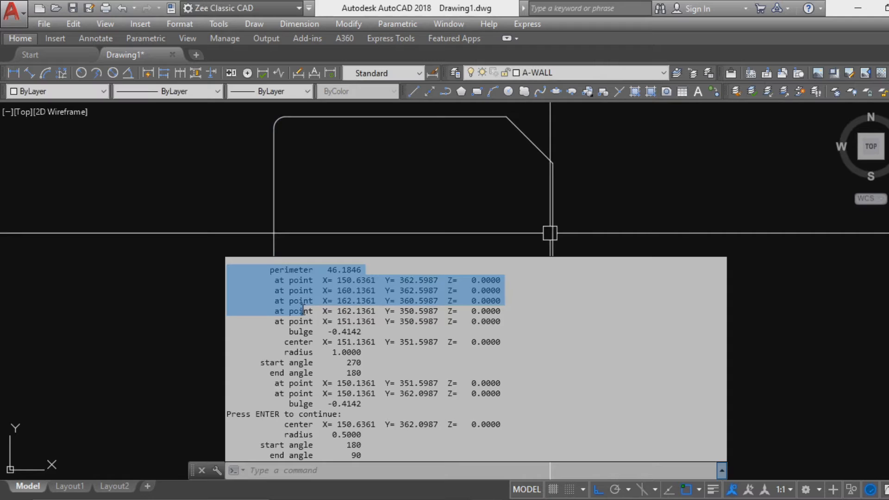
key(Escape)
key(Escape)
Step: Set the current drawing colour to Yellow
scroll(621, 209, down, 2)
middle_drag(616, 214, 510, 230)
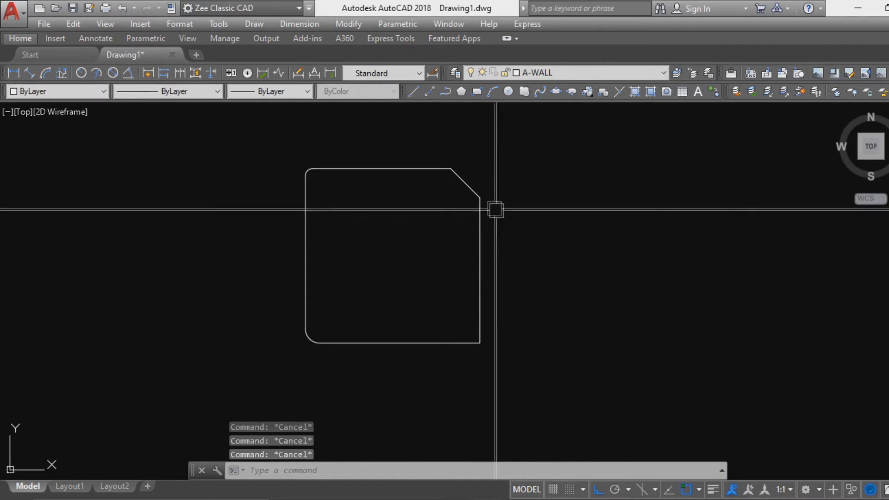
scroll(312, 175, up, 2)
scroll(489, 244, up, 1)
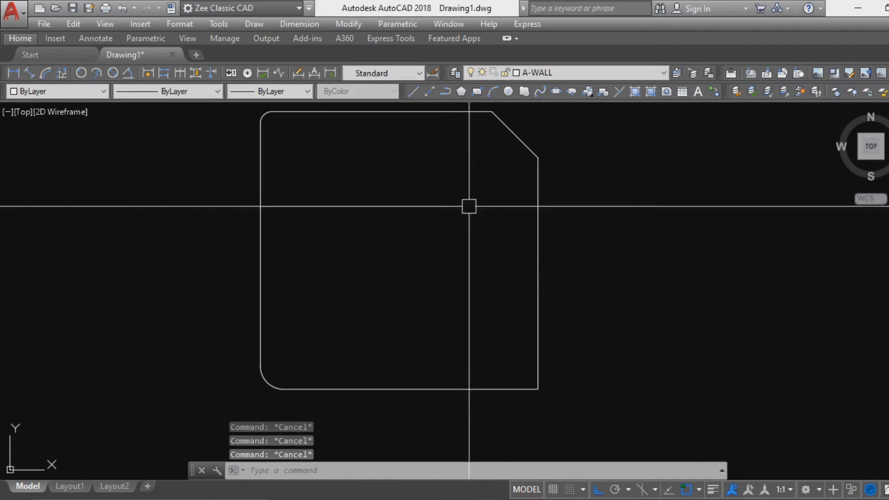
text(p)
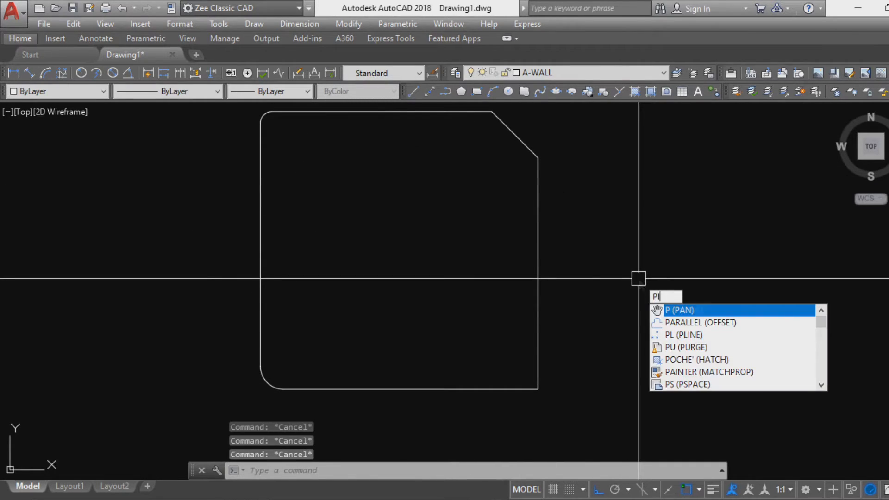
key(Escape)
click(83, 91)
click(42, 131)
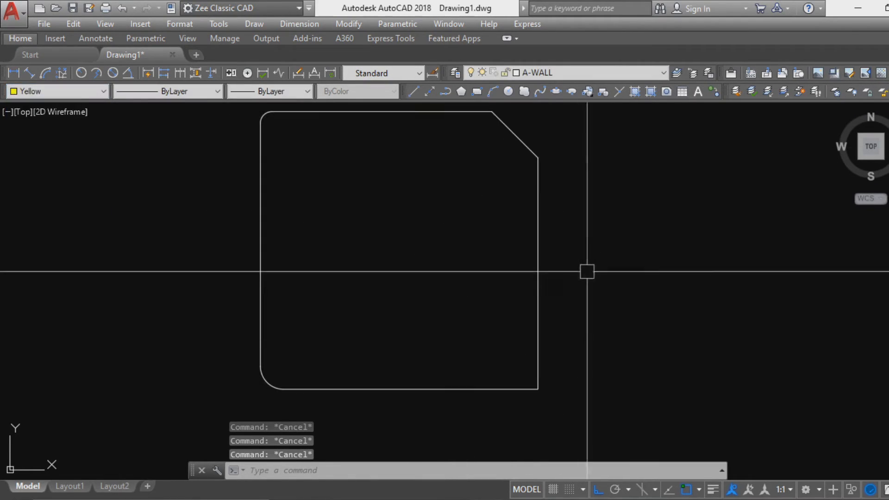
Step: Start a polyline over the white shape from its lower-right corner along the right edge, chamfer, top edge and upper-left rounded corner
text(pl)
key(Return)
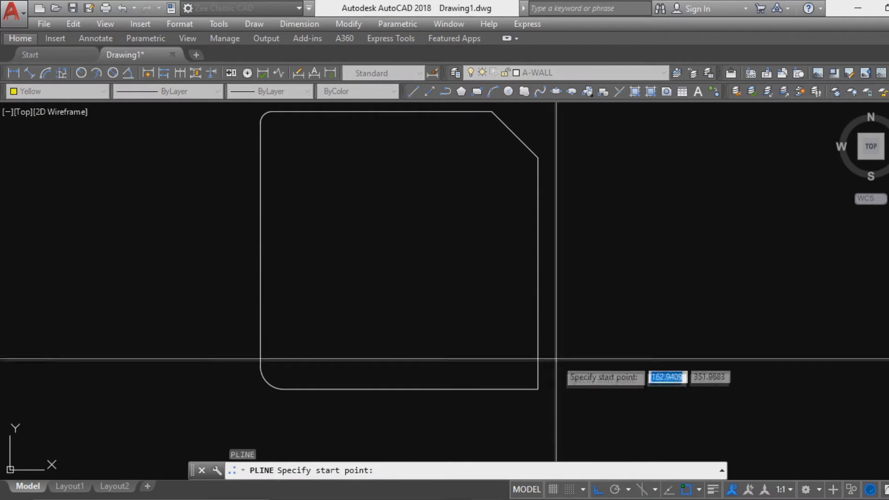
click(538, 389)
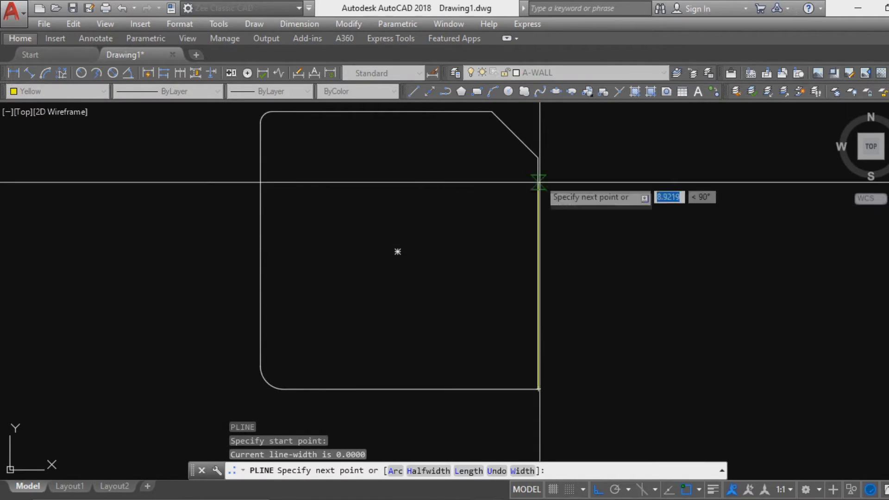
click(539, 157)
click(492, 112)
scroll(347, 115, up, 3)
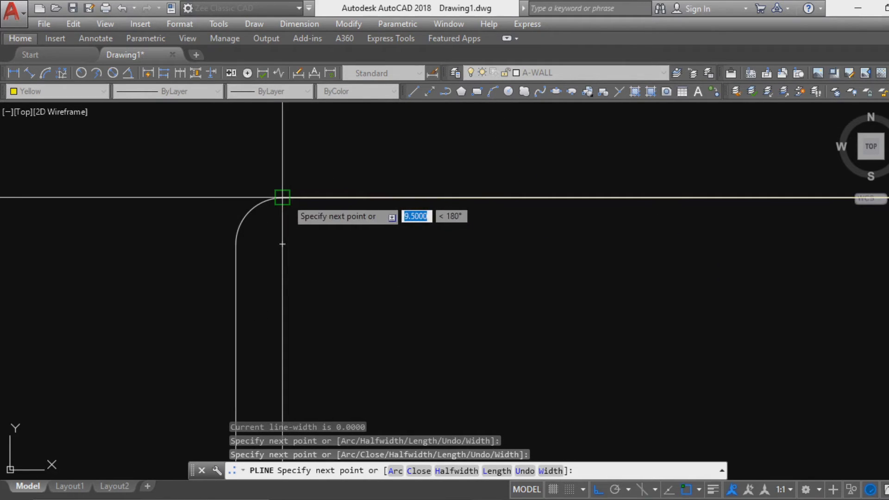
click(283, 198)
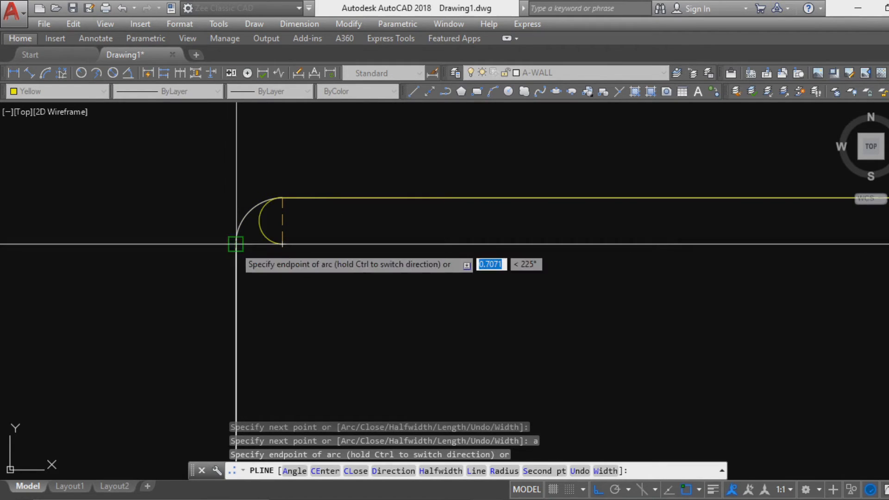
click(235, 245)
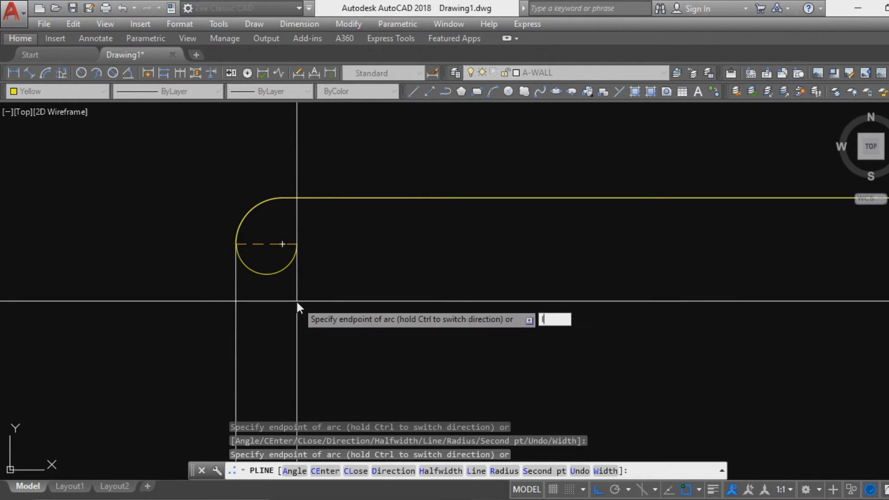
Step: Complete the polyline trace down the left edge, around the lower-left arc and along the bottom edge back to the starting corner
text(l)
key(Return)
scroll(296, 302, down, 4)
middle_drag(294, 254, 318, 191)
scroll(310, 268, up, 5)
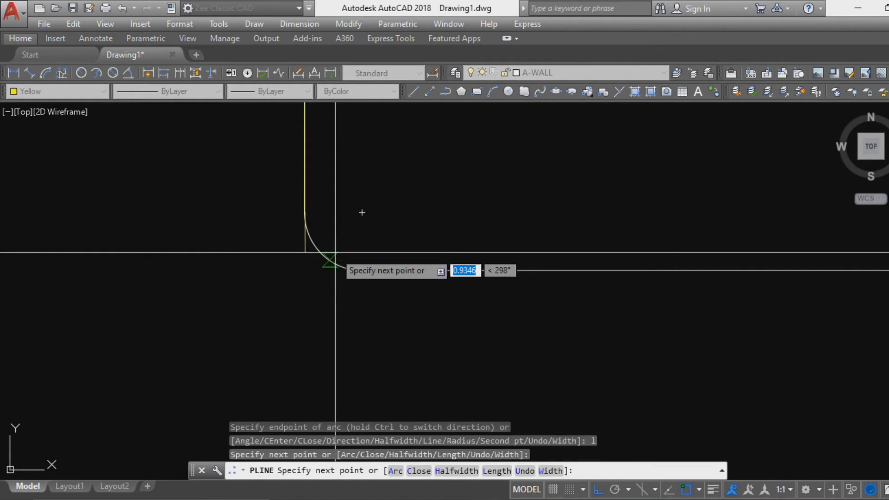
text(a)
key(Return)
click(362, 270)
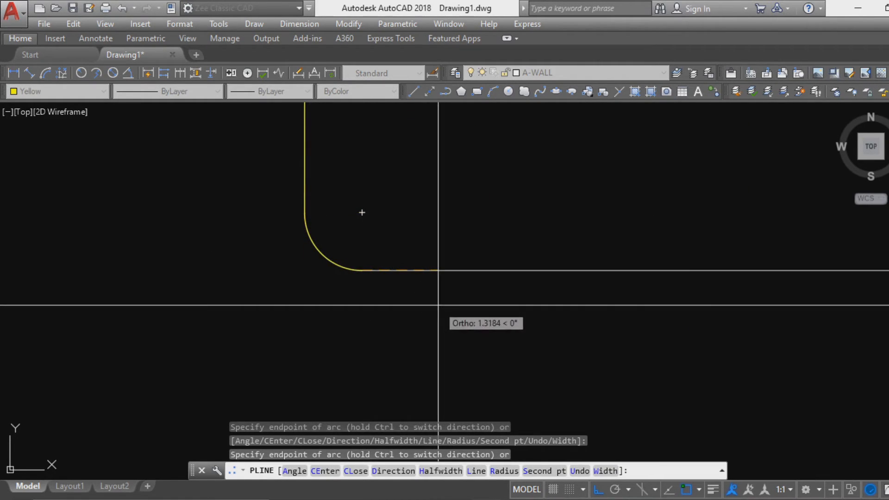
key(Return)
scroll(845, 367, down, 5)
middle_drag(847, 367, 351, 336)
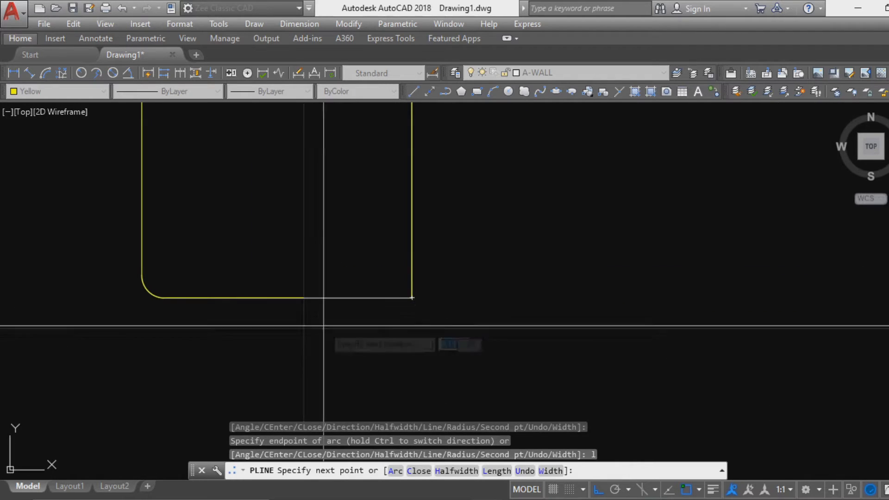
click(412, 298)
key(Return)
key(Escape)
Step: Move the yellow traced outline to the right of the original white shape
scroll(440, 318, down, 6)
click(435, 313)
text(m)
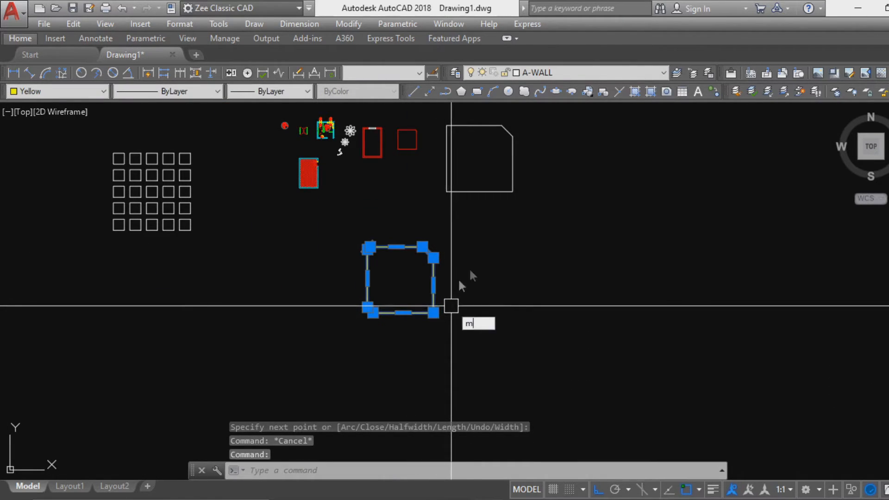
key(Return)
click(500, 275)
key(Escape)
key(Escape)
key(Escape)
Step: List the properties of the yellow outline to read its area and length
scroll(522, 288, up, 6)
text(list)
key(Return)
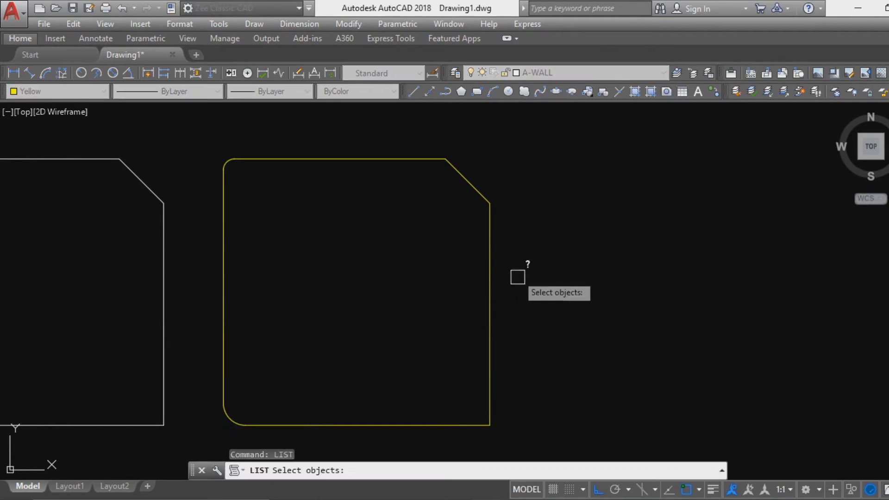
click(490, 251)
key(Return)
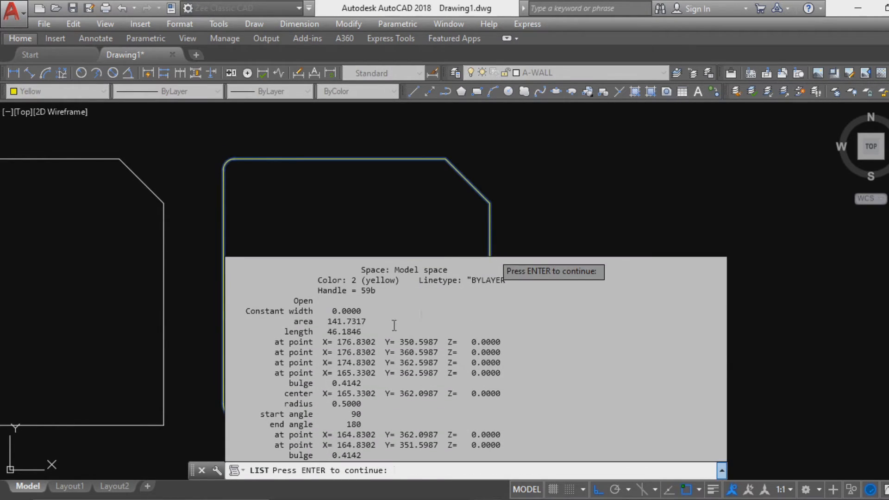
key(Escape)
key(Escape)
middle_drag(557, 297, 584, 274)
middle_drag(479, 244, 546, 269)
key(Escape)
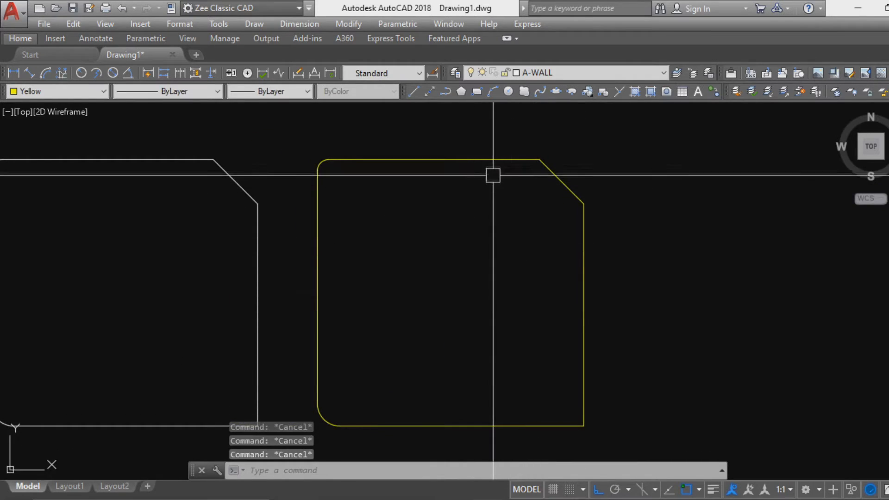
click(495, 159)
key(Return)
click(500, 264)
click(534, 271)
key(Escape)
middle_drag(627, 281, 518, 295)
click(505, 222)
key(Escape)
key(Escape)
Step: Set the width of all segments of the yellow polyline to 0.025 with PEDIT
scroll(560, 297, down, 4)
middle_drag(562, 274, 570, 250)
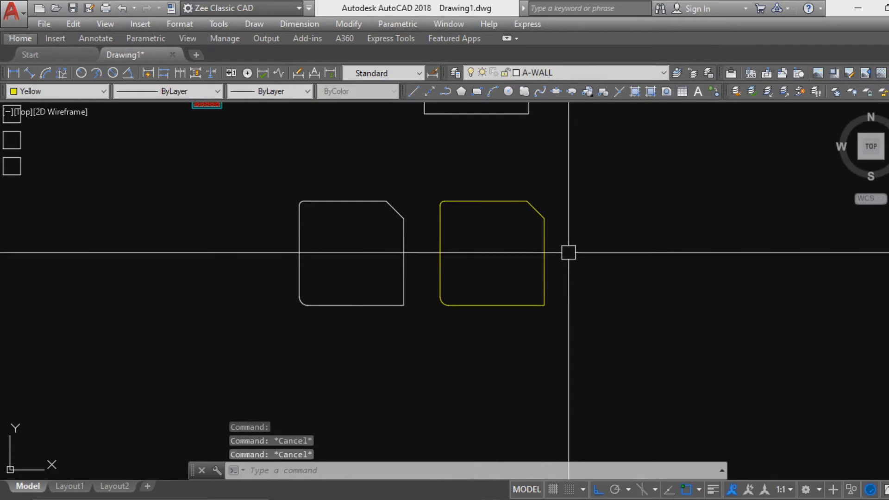
text(PEDi)
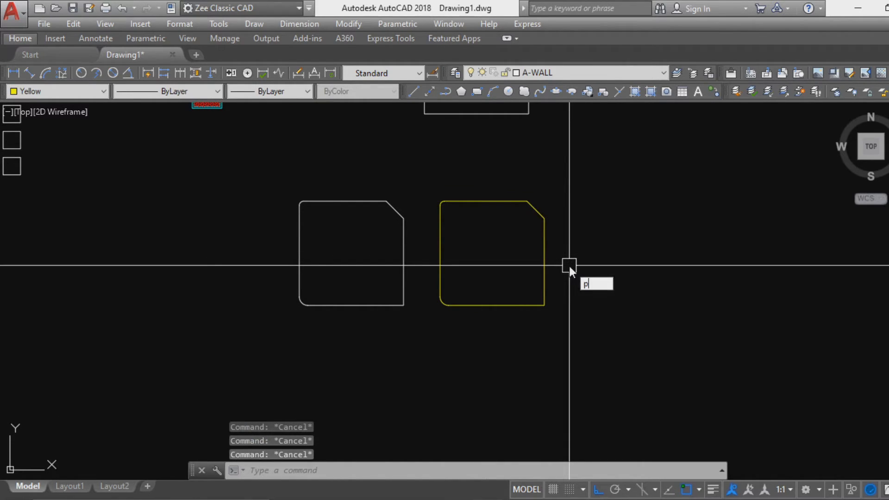
key(Return)
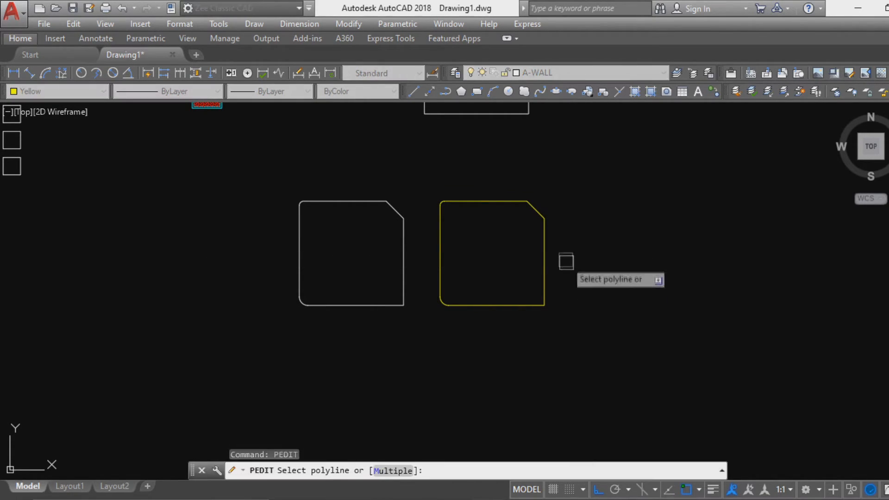
click(540, 252)
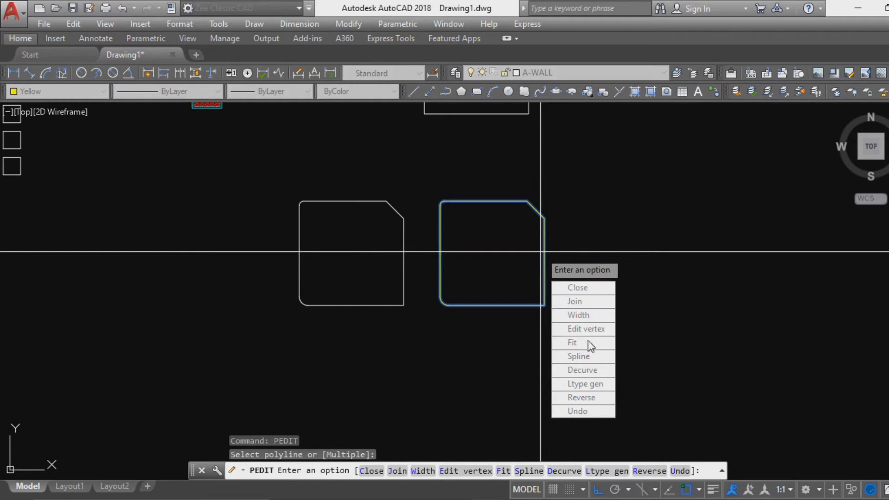
click(598, 318)
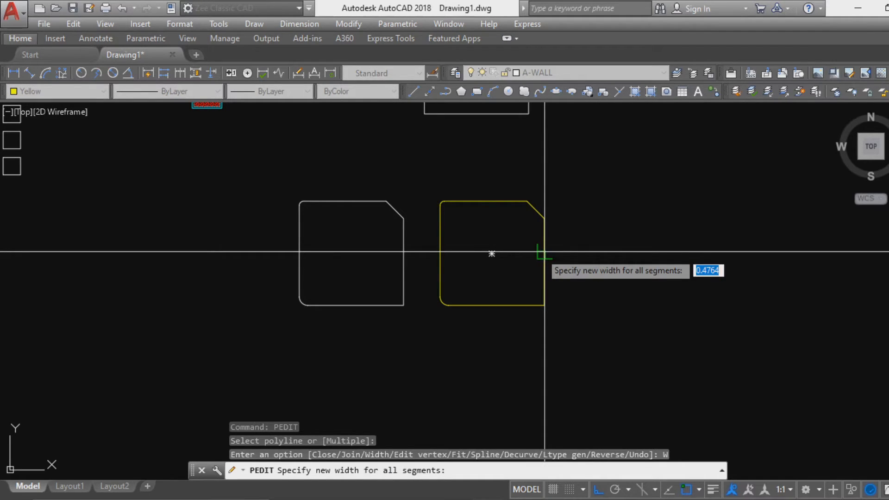
text(.025)
key(Return)
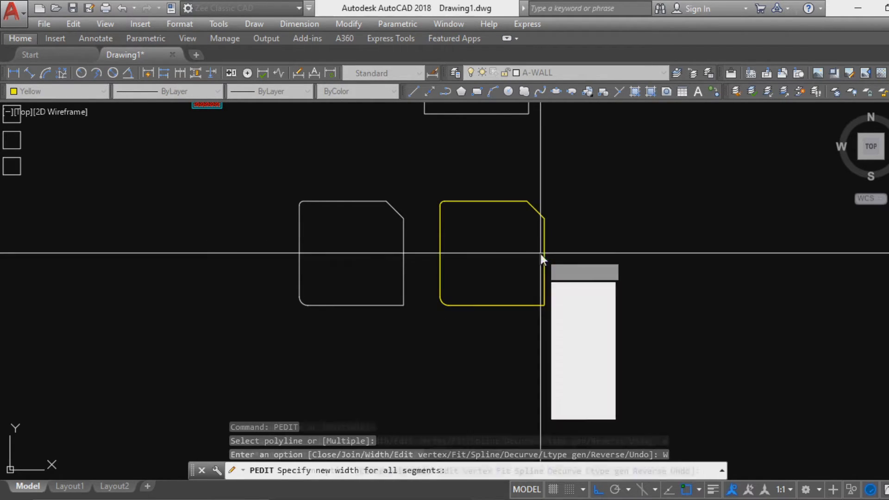
key(Return)
Step: Examine the line thickness of the yellow outline up close and compare it with the white shape
scroll(543, 241, up, 5)
scroll(488, 275, up, 5)
scroll(502, 256, down, 3)
middle_drag(502, 256, 538, 387)
scroll(513, 249, down, 2)
scroll(528, 224, up, 4)
scroll(518, 276, down, 6)
scroll(519, 272, down, 2)
scroll(463, 238, up, 4)
middle_drag(466, 282, 713, 282)
scroll(494, 259, down, 7)
middle_drag(532, 342, 518, 300)
scroll(507, 292, up, 5)
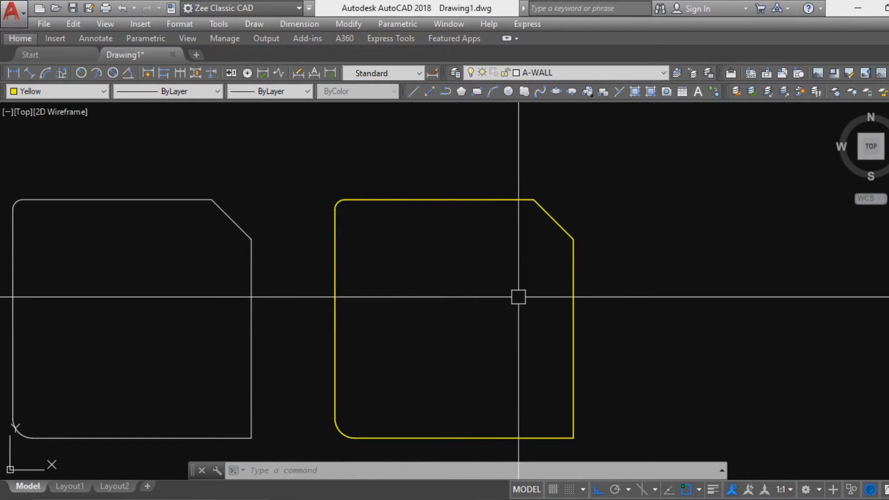
scroll(532, 299, down, 2)
middle_drag(556, 300, 242, 292)
scroll(310, 284, down, 2)
middle_drag(313, 262, 198, 268)
scroll(192, 259, up, 3)
key(Escape)
key(Escape)
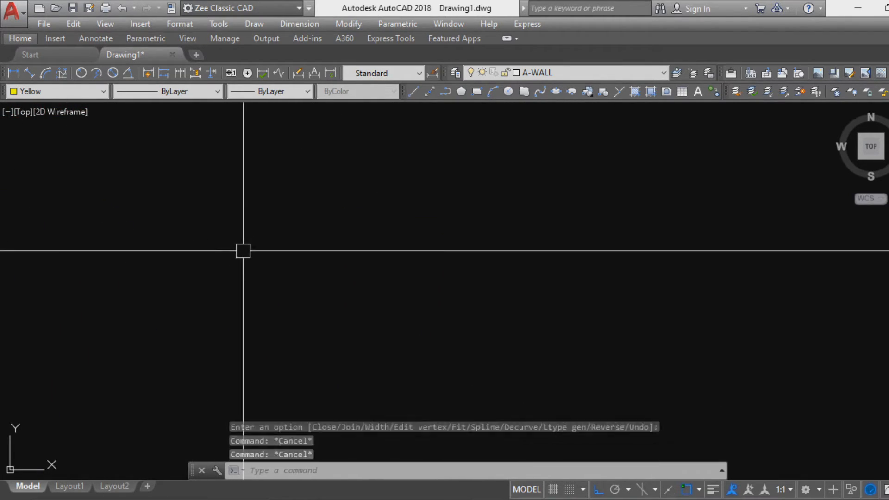
Step: Start a multiline with Zero justification and a scale of 0.20
text(ml)
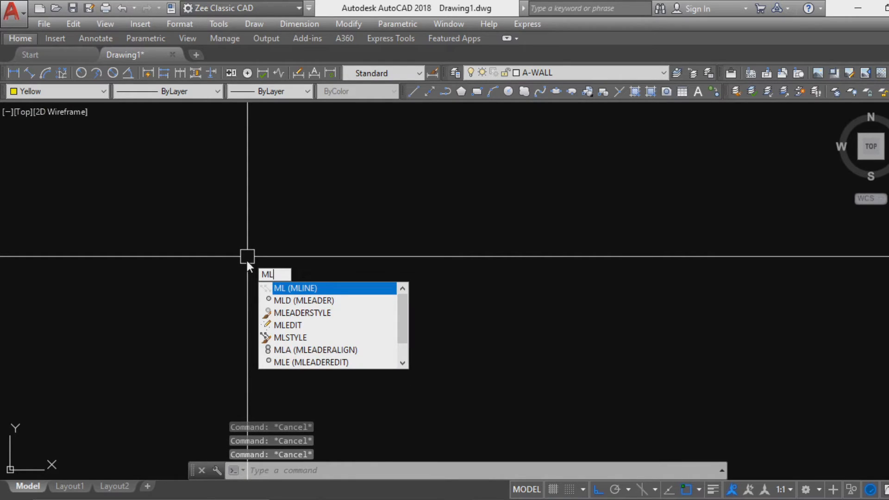
key(Return)
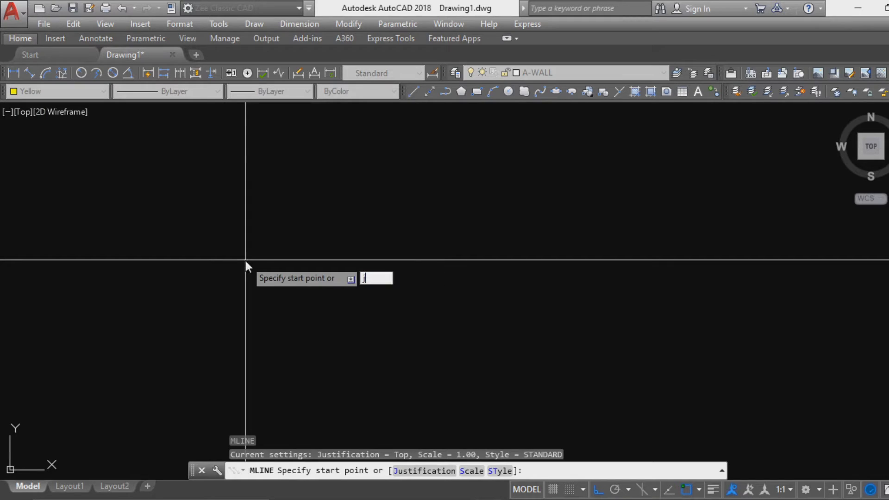
text(j)
key(Return)
text(z)
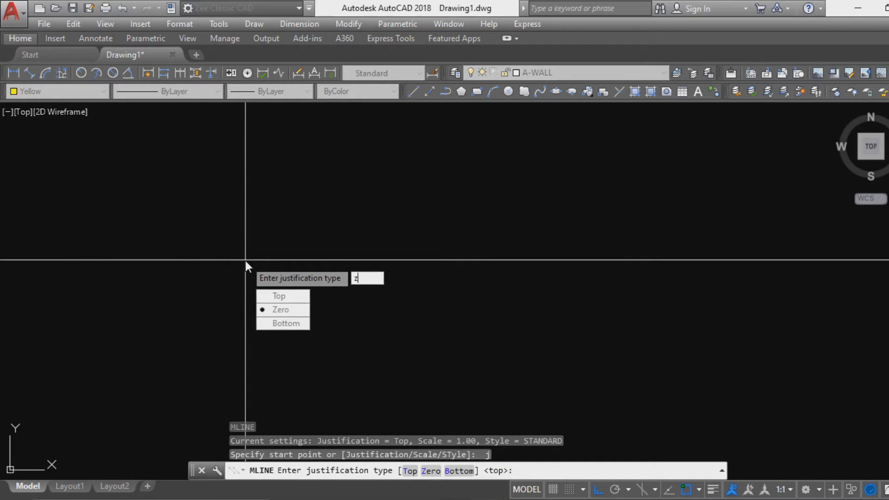
key(Return)
text(s)
key(Return)
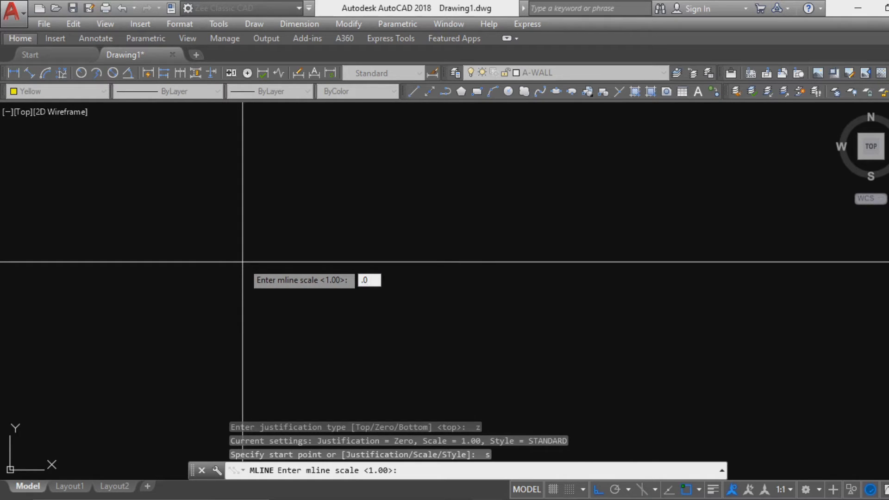
key(Return)
Step: Draw an open, stepped double-line wall outline with six straight multiline segments in the empty area
click(256, 185)
click(256, 329)
click(430, 329)
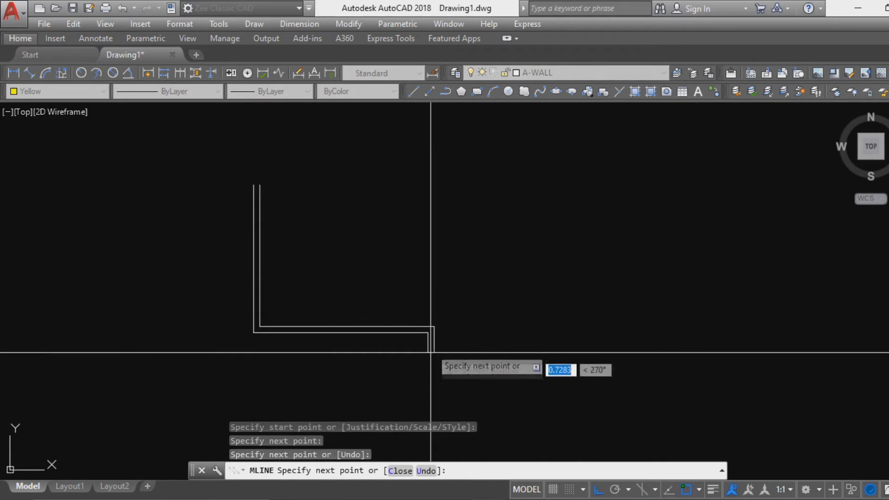
click(431, 260)
click(358, 260)
click(359, 190)
click(310, 190)
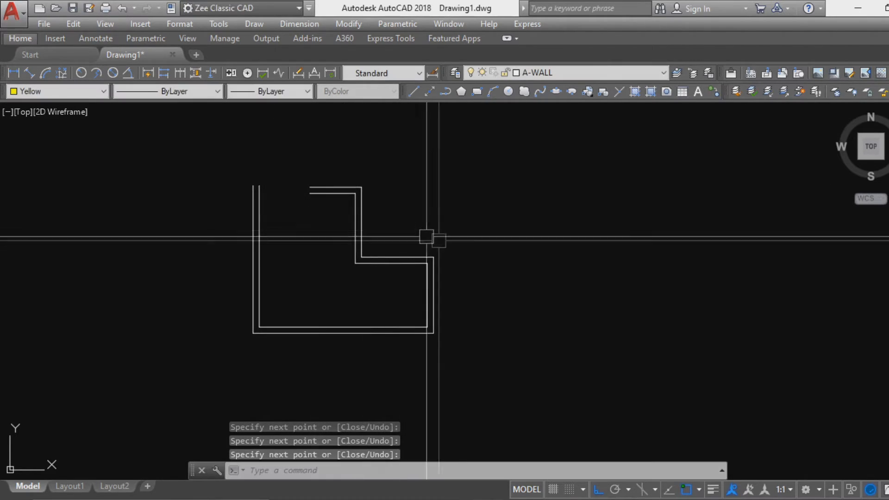
key(Escape)
key(Escape)
key(Escape)
Step: Start another multiline beside the first wall outline, keeping Zero justification and the 0.20 scale
middle_drag(471, 274, 293, 268)
key(Return)
text(j)
key(Return)
text(z)
key(Return)
text(s)
key(Return)
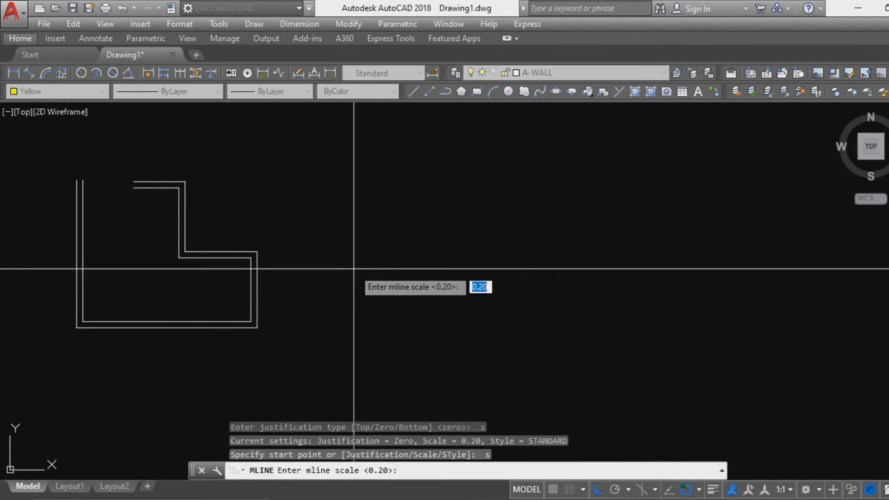
key(Return)
Step: Draw a zigzag double-line wall with six straight segments to the right of the first wall outline
click(341, 181)
click(341, 281)
click(424, 282)
click(425, 208)
click(569, 238)
click(569, 340)
click(642, 325)
key(Return)
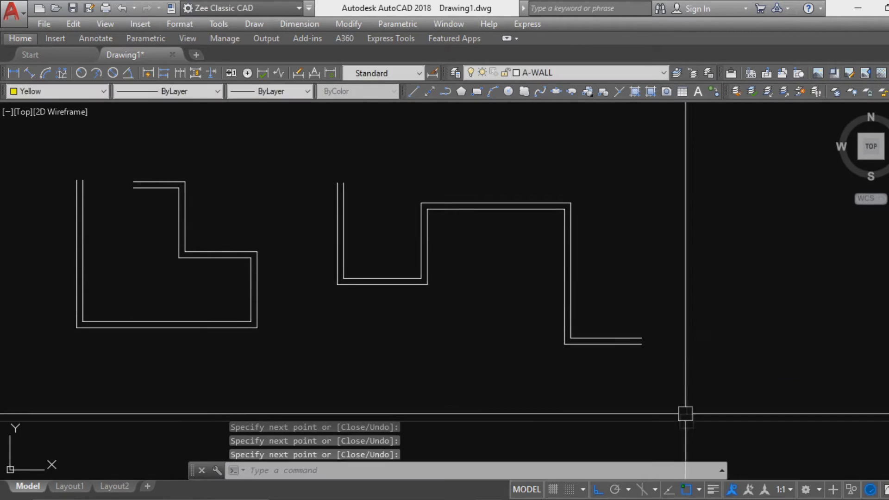
Step: Examine the white and yellow chamfered outlines up close and compare their line widths
middle_drag(700, 419, 761, 415)
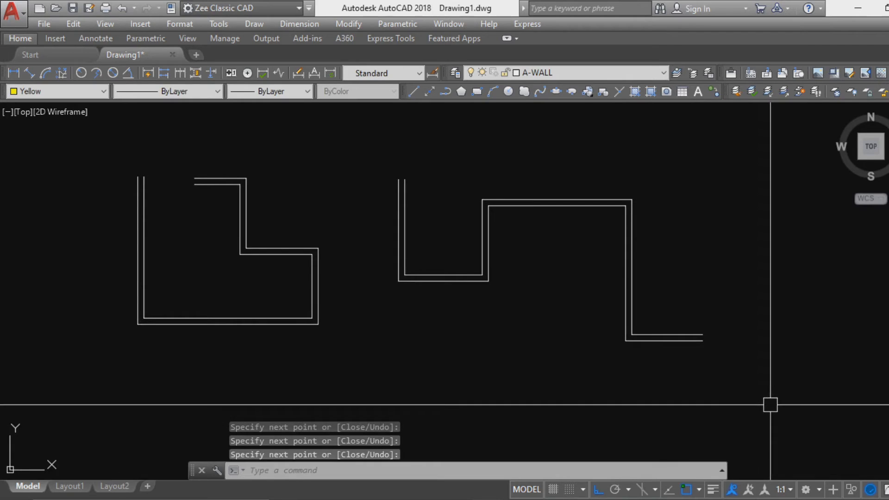
scroll(532, 294, down, 5)
scroll(435, 290, up, 5)
scroll(444, 291, down, 5)
middle_drag(444, 292, 551, 295)
scroll(550, 295, up, 2)
middle_drag(488, 333, 621, 284)
scroll(529, 274, up, 4)
mouse_move(536, 268)
middle_down()
mouse_move(534, 326)
mouse_move(569, 333)
middle_up()
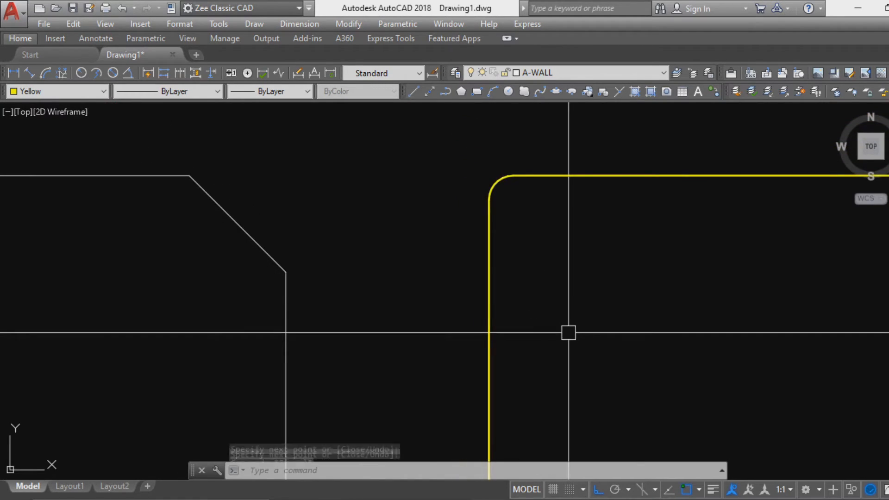
key(Escape)
key(Escape)
scroll(569, 332, down, 5)
middle_drag(568, 324, 572, 277)
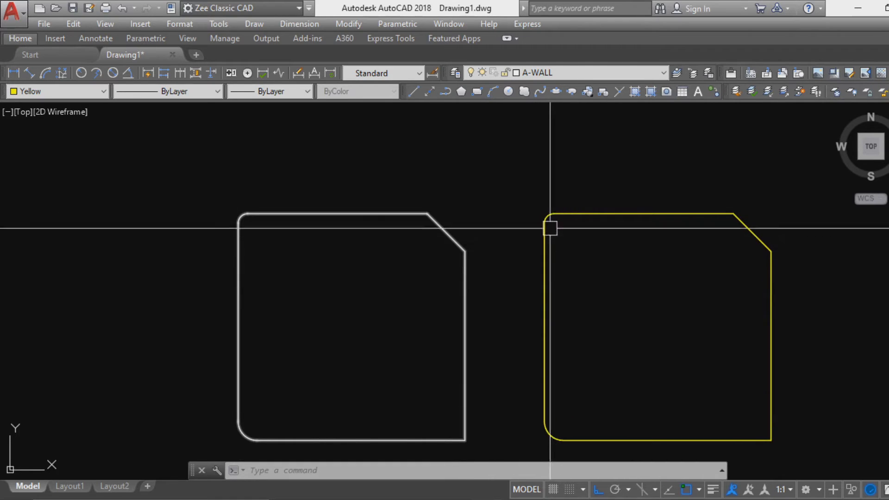
Step: Match the properties of the yellow outline onto the white outline with MATCHPROP
key(Escape)
key(Escape)
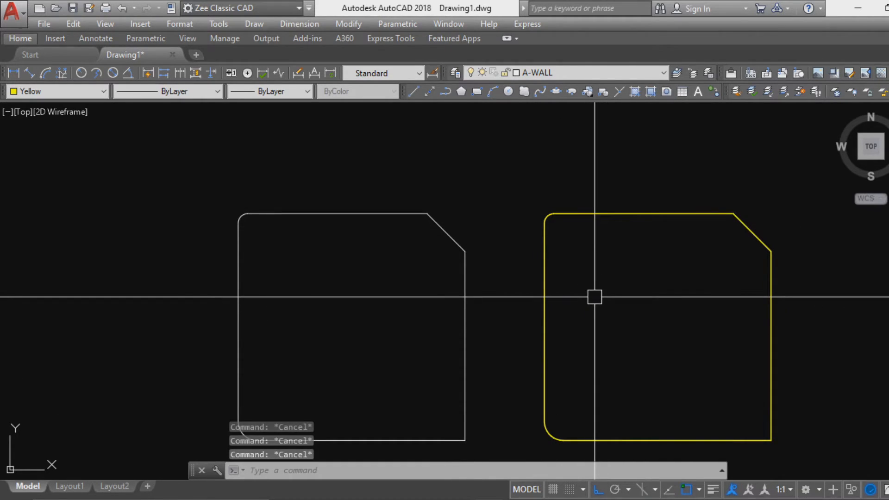
text(ma)
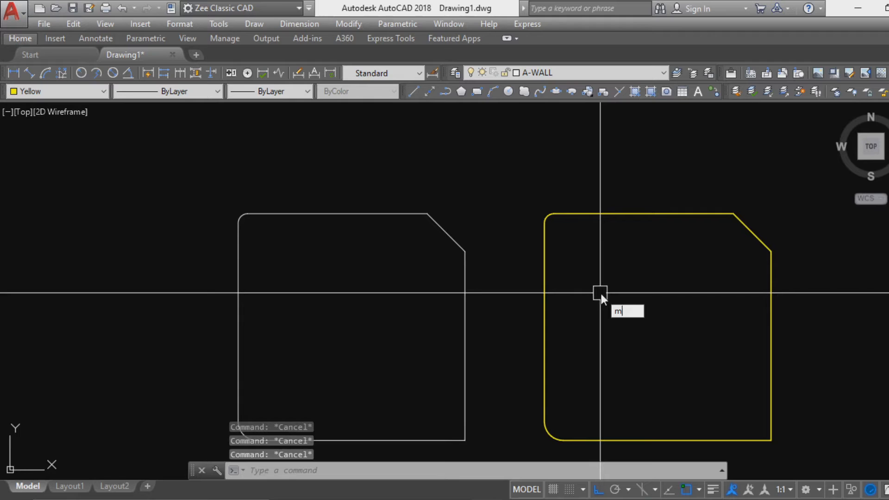
key(Return)
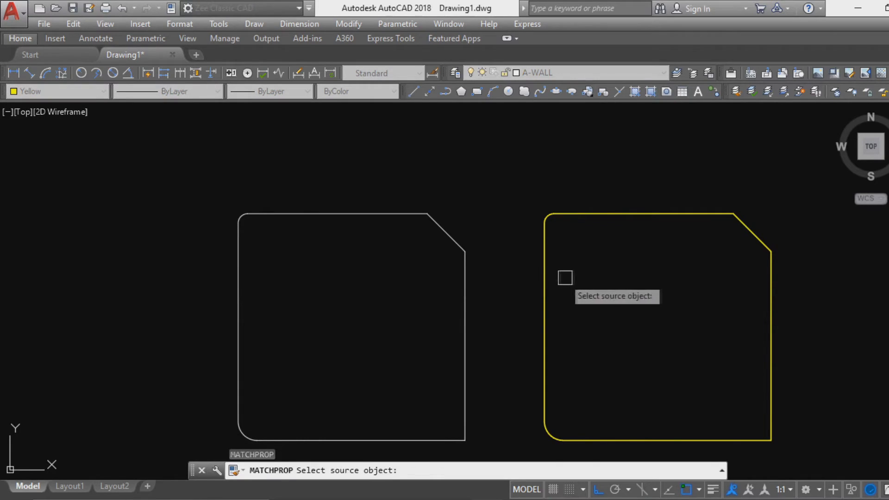
click(549, 269)
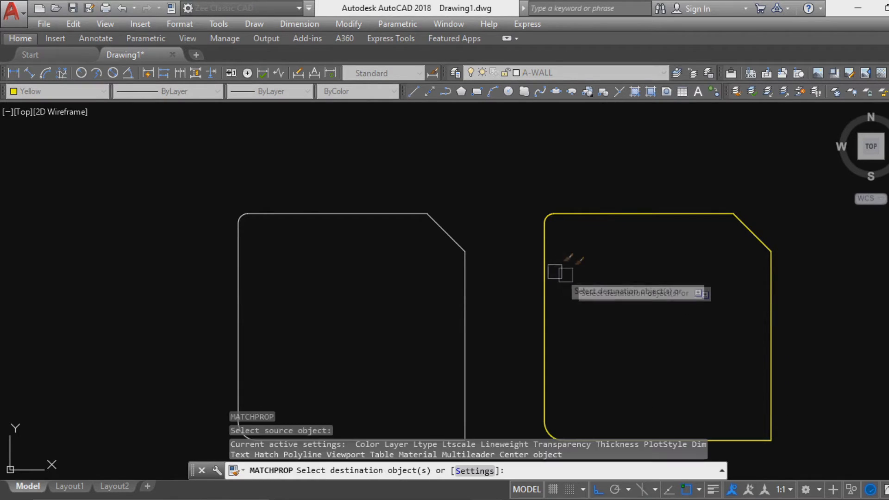
click(465, 258)
scroll(522, 243, down, 2)
scroll(490, 258, up, 5)
key(Escape)
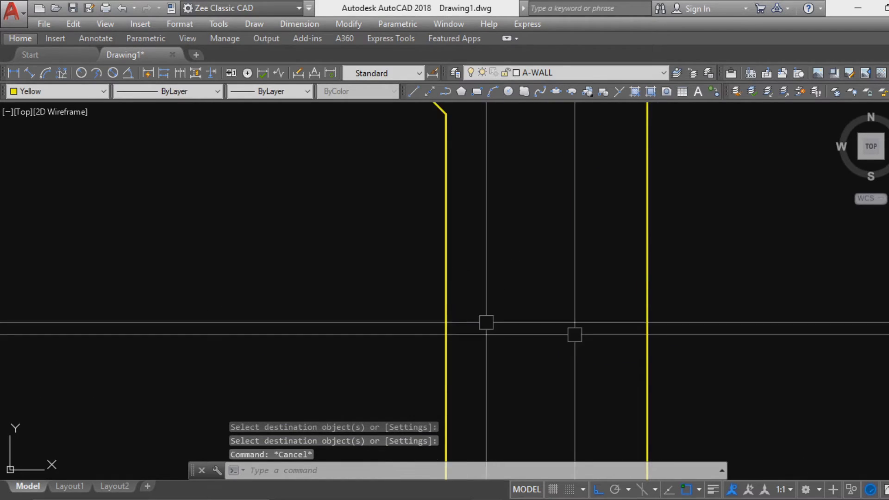
scroll(487, 322, down, 5)
scroll(509, 271, up, 2)
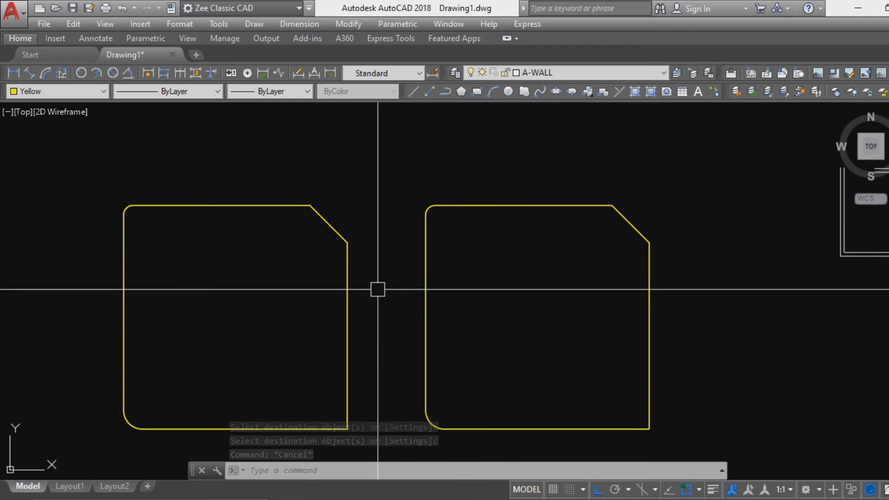
Step: Draw a vertical polyline inside the right-hand yellow outline, from its upper edge down to its lower edge
middle_drag(595, 306, 505, 263)
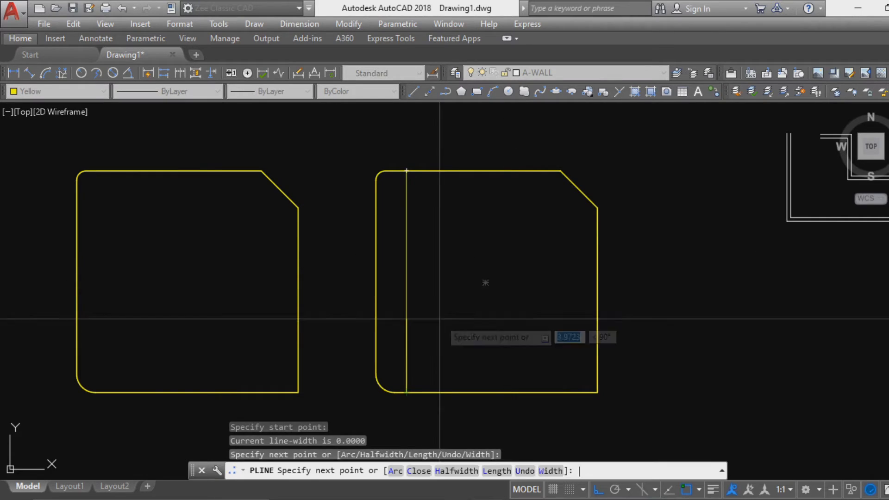
key(Escape)
key(Escape)
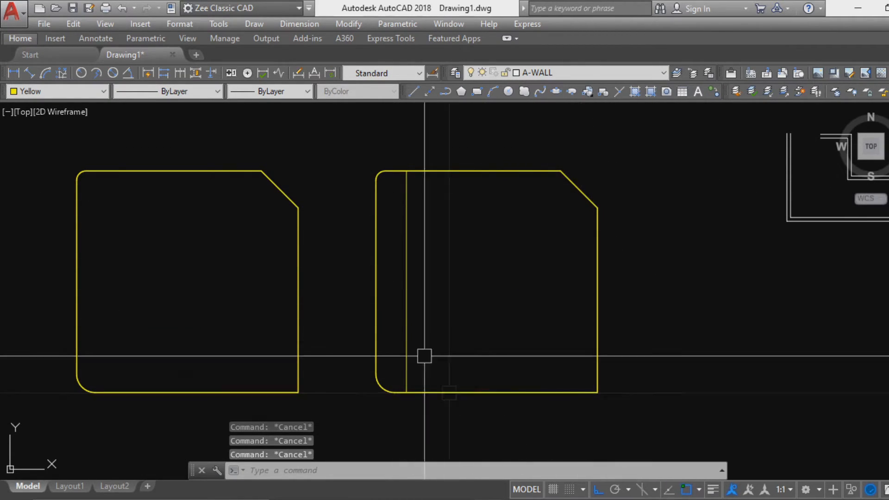
Step: Divide the vertical polyline inside the right-hand outline into 5 segments
text(div)
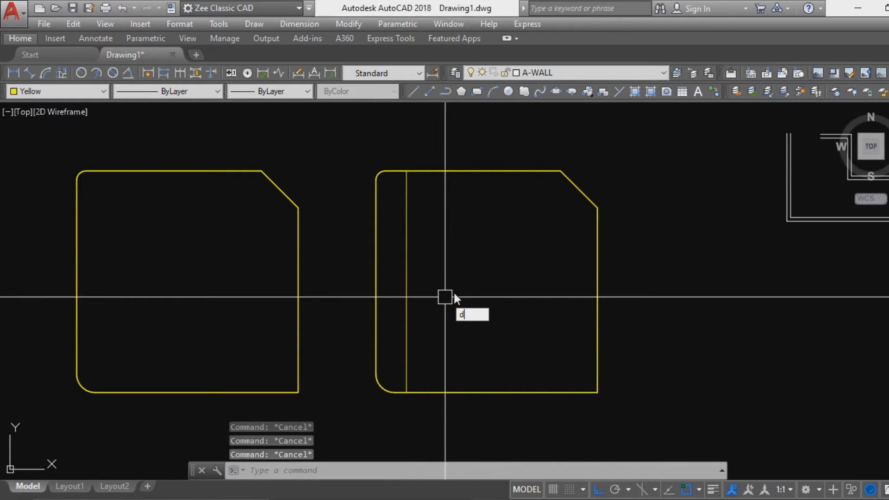
key(Return)
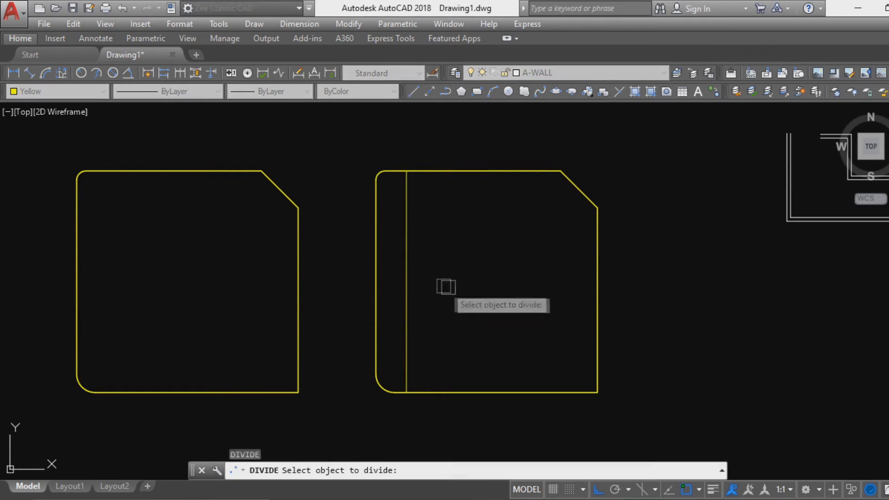
click(408, 278)
text(5)
key(Return)
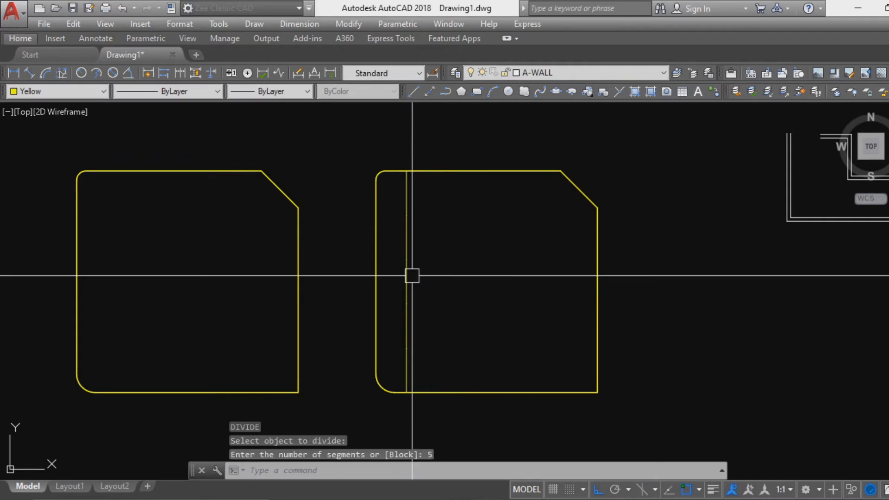
key(Escape)
key(Escape)
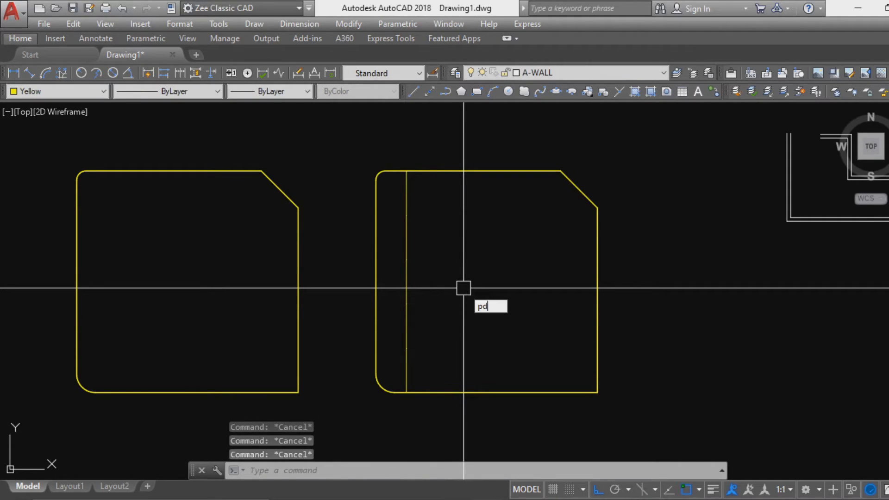
Step: Set the point display mode PDMODE to 3
text(pdmode)
key(Return)
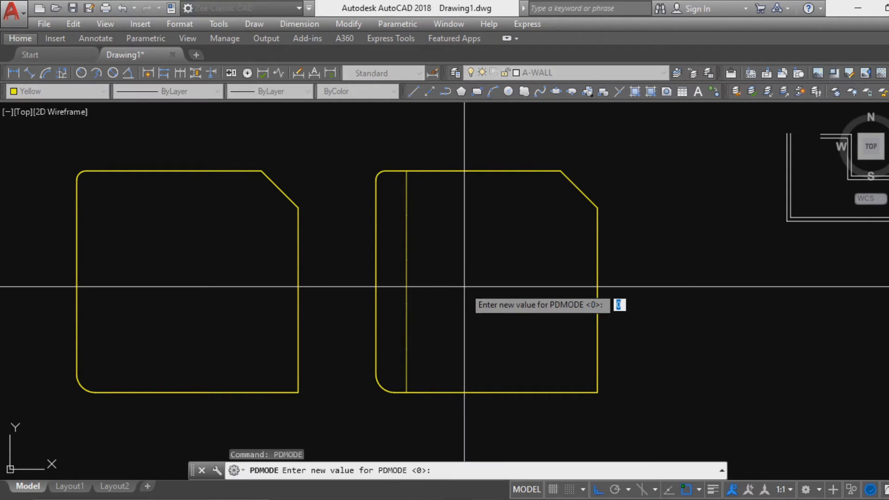
text(3)
key(Return)
key(Escape)
key(Escape)
key(Escape)
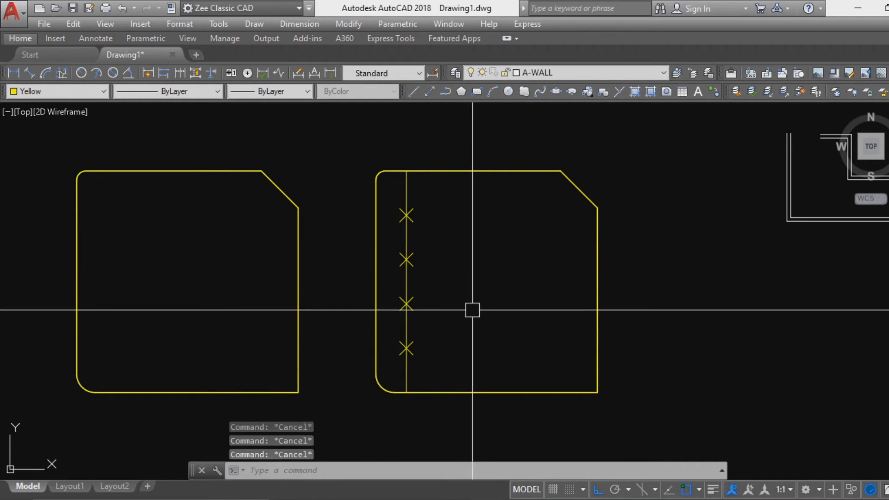
Step: Draw horizontal construction lines through the upper two division points of the vertical polyline
text(xl)
key(Return)
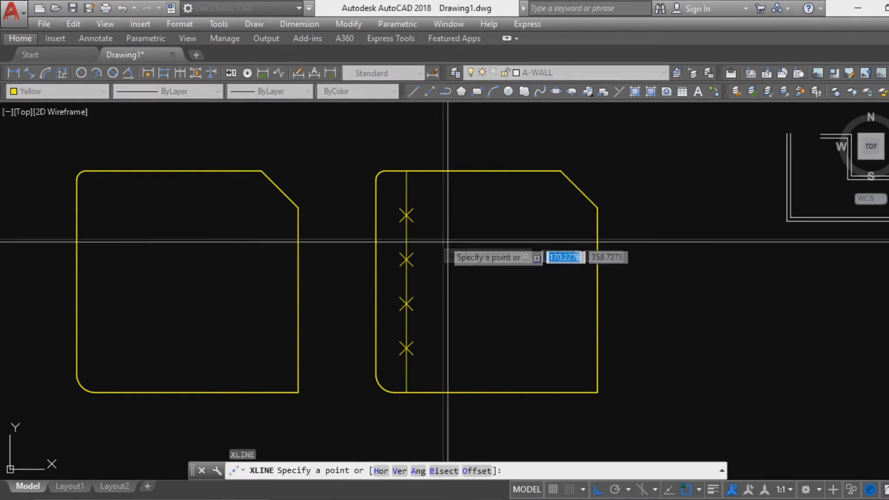
click(407, 216)
click(406, 259)
click(457, 248)
key(Return)
Step: Draw horizontal construction lines through the lower two division points of the vertical polyline
key(Return)
click(406, 304)
click(461, 327)
key(Return)
key(Return)
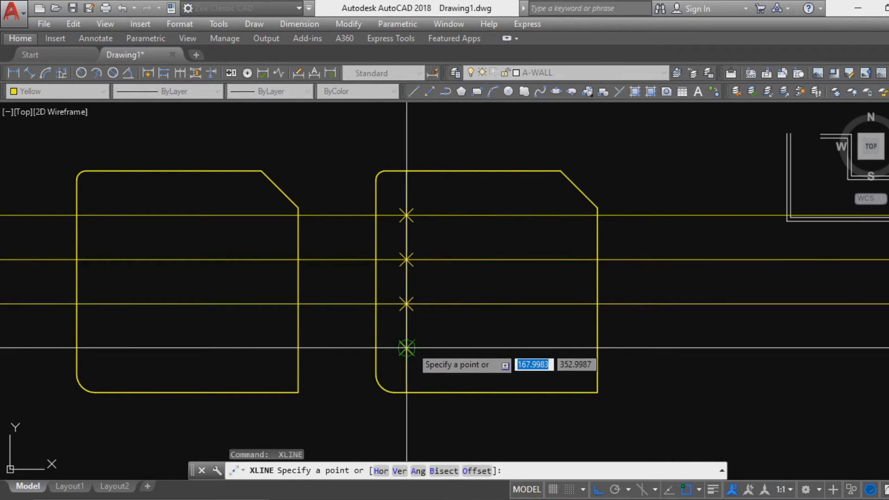
click(407, 349)
click(462, 369)
key(Escape)
key(Escape)
Step: Erase the four division point markers on the vertical polyline
click(391, 182)
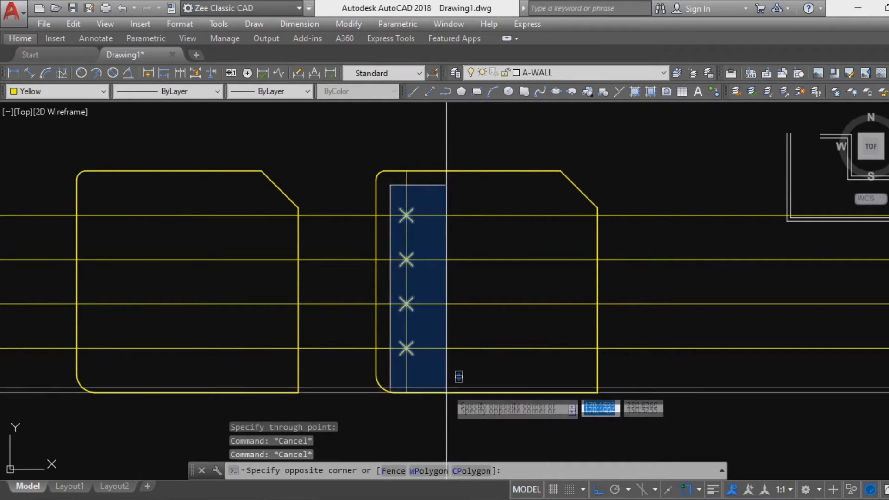
click(446, 376)
text(e)
key(Return)
key(Escape)
key(Escape)
Step: Trim the four construction lines on both sides of the right-hand outline, using that outline as the cutting edge
text(tr)
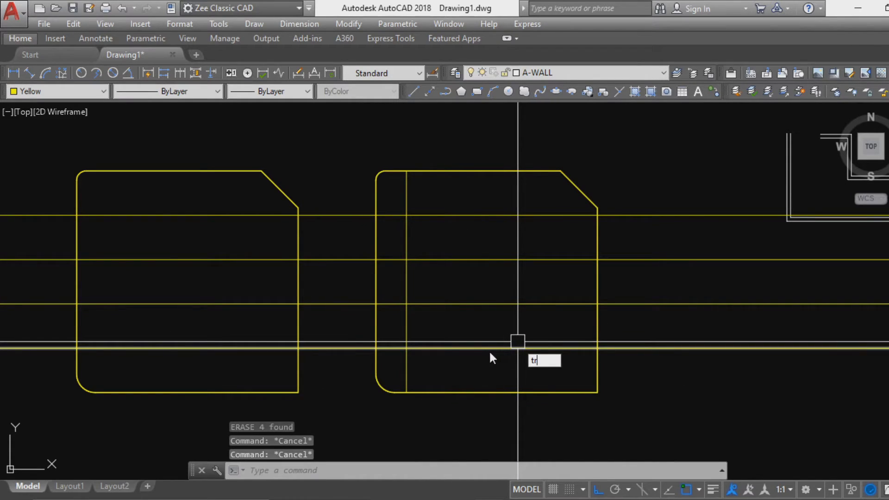
key(Return)
click(458, 393)
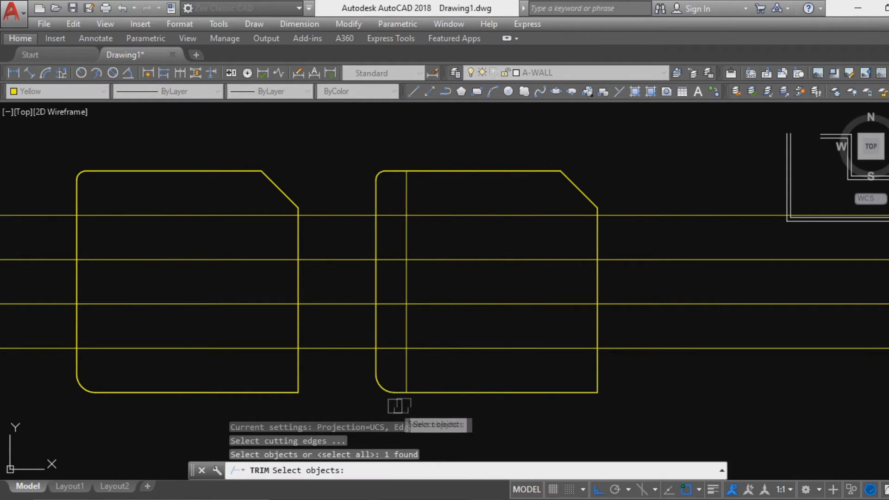
key(Return)
click(359, 408)
click(361, 167)
click(774, 426)
click(692, 209)
key(Escape)
scroll(691, 297, down, 2)
scroll(625, 356, up, 2)
middle_drag(678, 312, 423, 434)
middle_drag(488, 392, 529, 314)
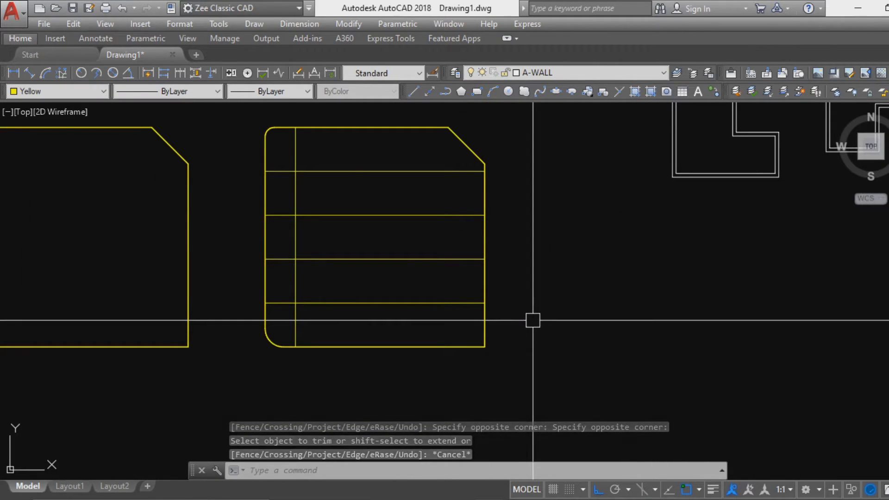
key(Escape)
key(Escape)
key(Escape)
Step: Draw a five-sided wipeout over the left part of the right-hand outline, masking the middle two horizontal lines and the vertical line
middle_drag(528, 330, 609, 360)
scroll(444, 238, up, 3)
scroll(447, 248, down, 1)
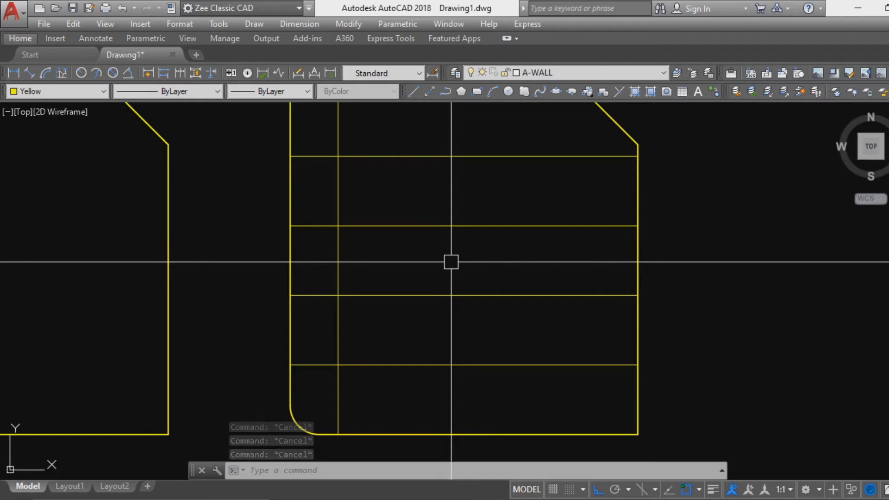
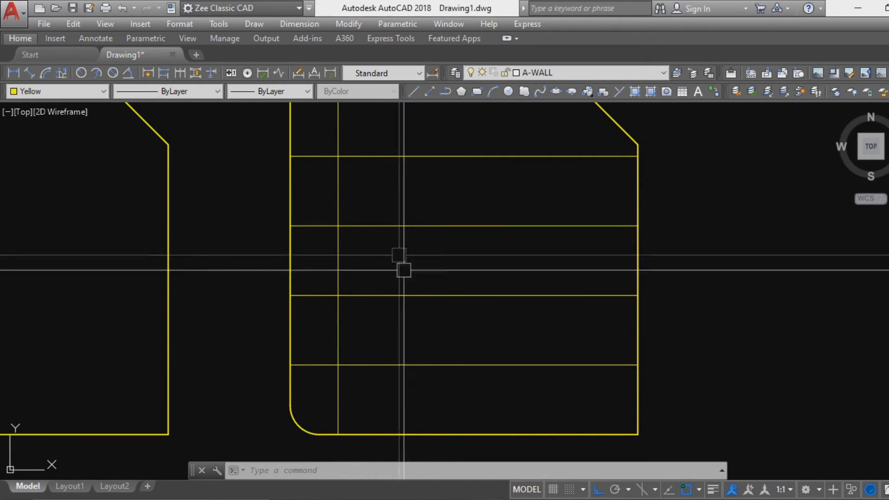
text(wipeout)
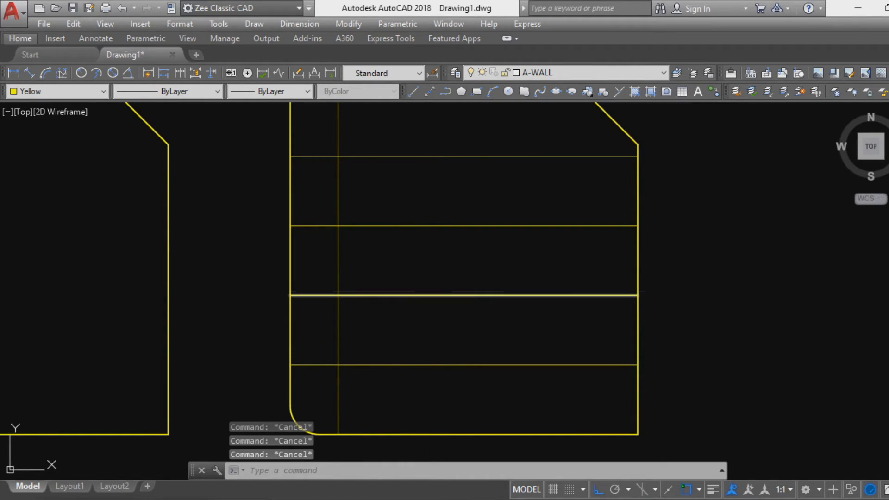
key(Return)
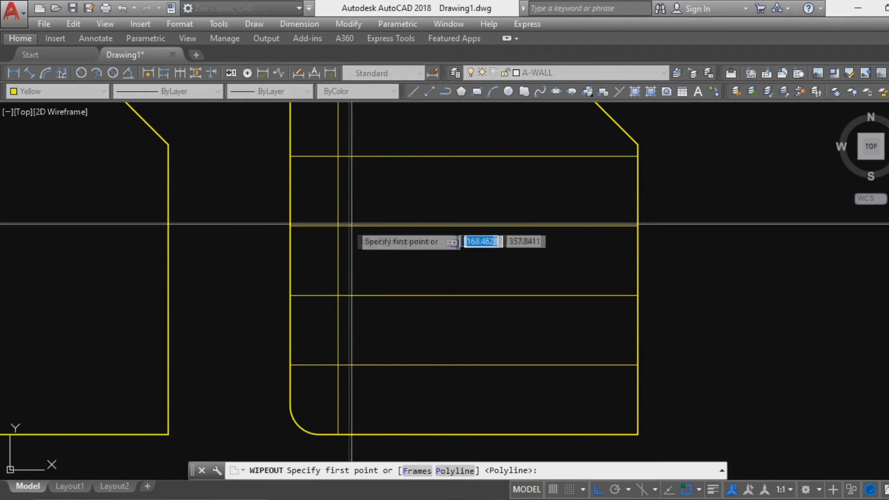
click(312, 213)
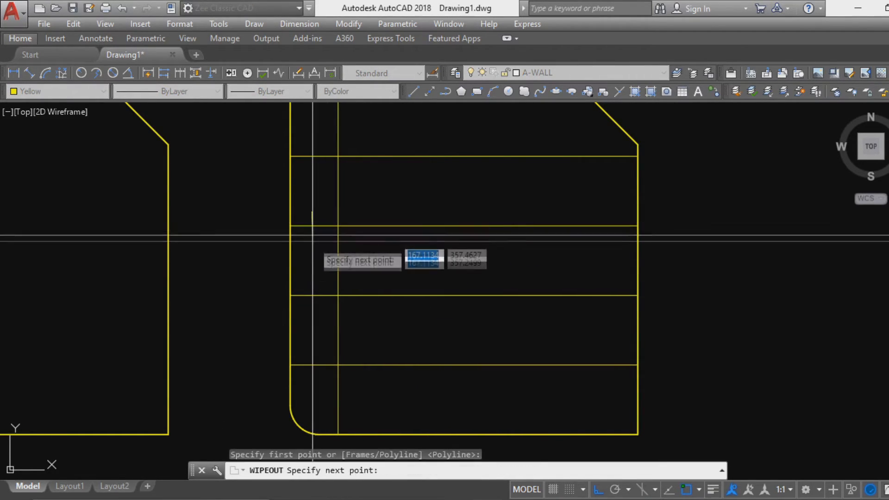
click(319, 322)
click(443, 330)
click(463, 258)
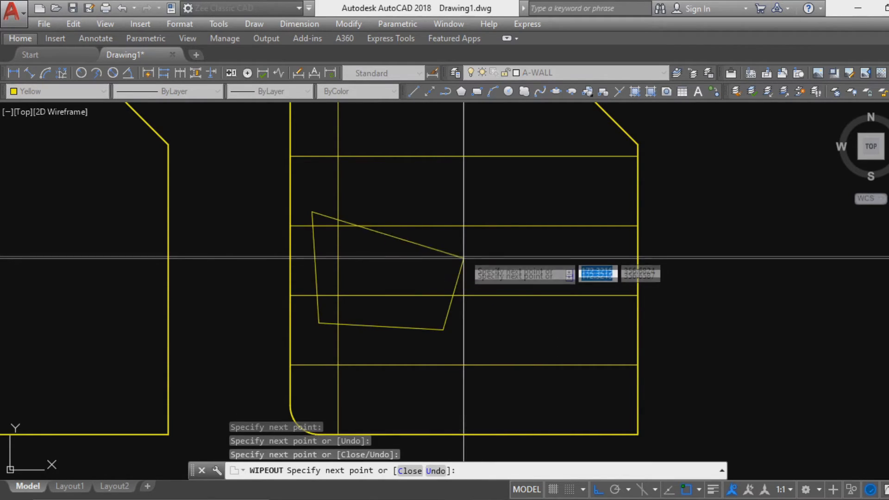
click(423, 184)
key(Return)
key(Escape)
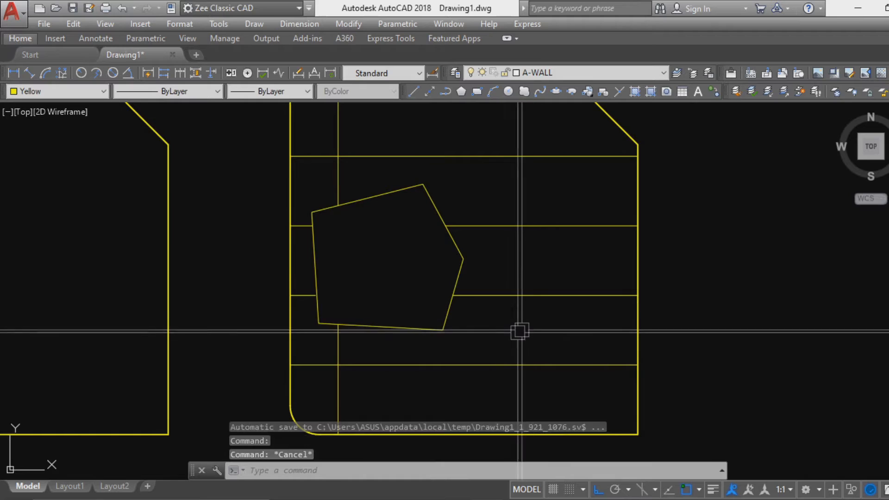
key(Escape)
mouse_move(746, 432)
middle_down()
mouse_move(753, 413)
mouse_move(713, 407)
mouse_move(738, 407)
middle_up()
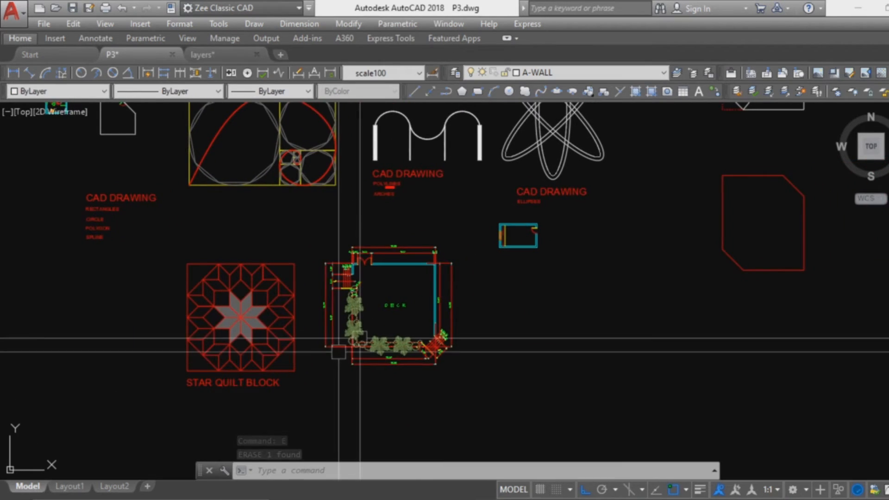
Step: In P3.dwg, add a vertical linear dimension across the door opening in the small room's right wall
scroll(538, 261, up, 8)
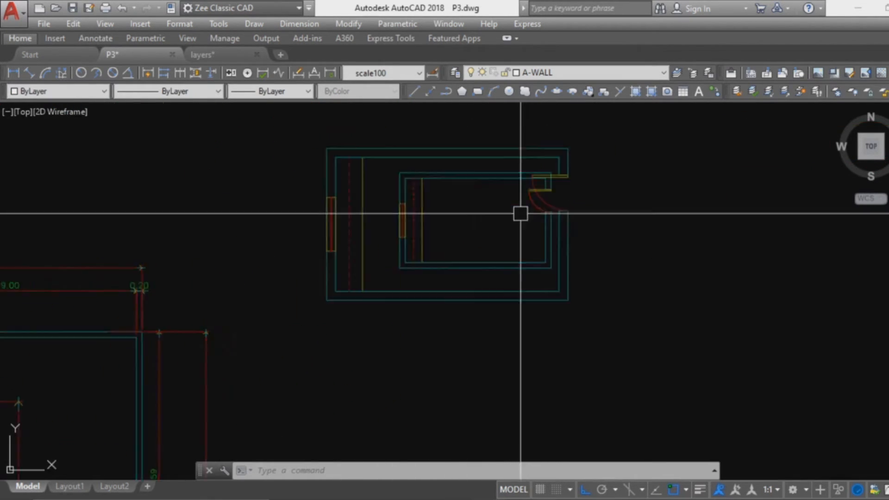
scroll(524, 264, down, 6)
mouse_move(411, 297)
middle_down()
mouse_move(264, 318)
mouse_move(250, 311)
mouse_move(290, 297)
middle_up()
scroll(298, 284, up, 5)
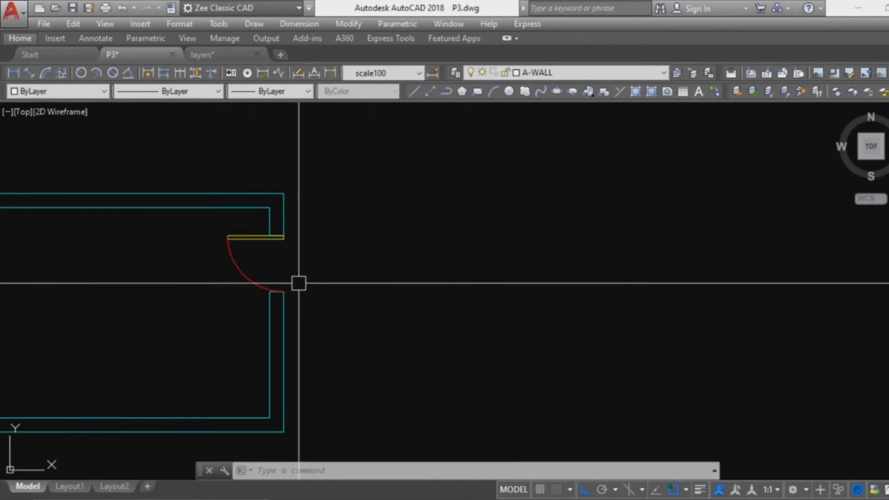
scroll(415, 271, down, 3)
scroll(346, 291, up, 3)
scroll(349, 280, down, 3)
middle_drag(379, 287, 399, 269)
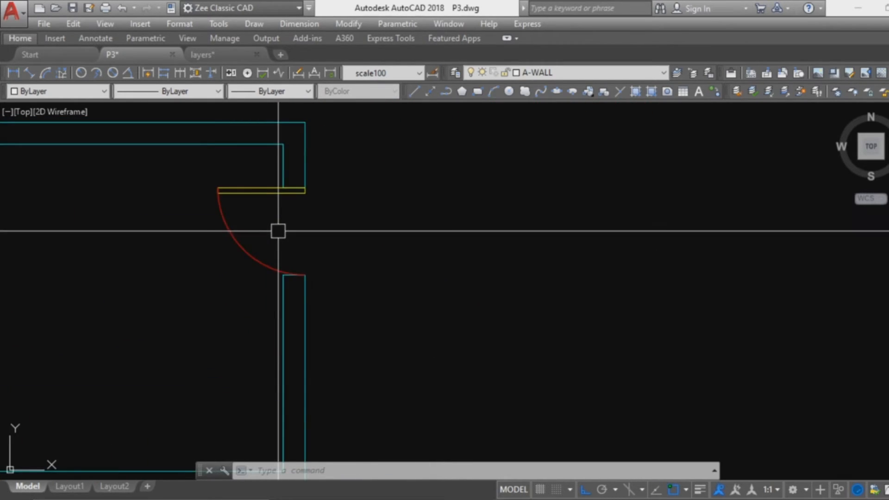
scroll(278, 231, up, 4)
text(i)
key(Return)
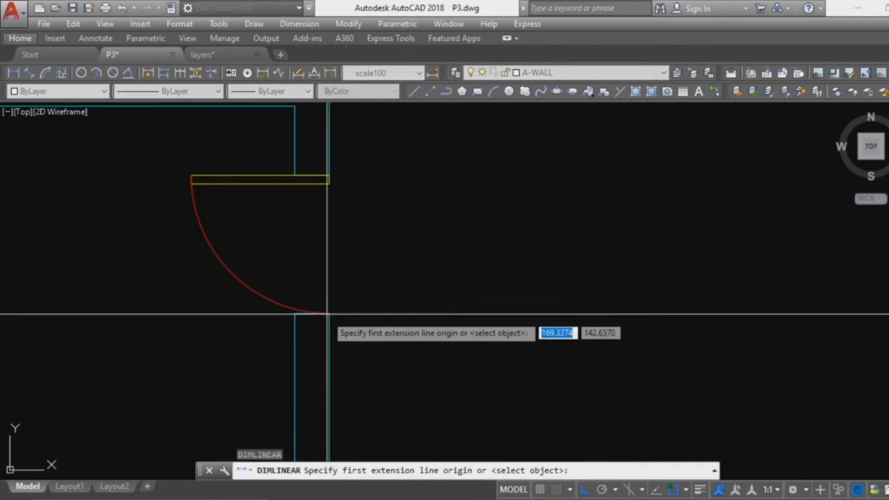
click(329, 314)
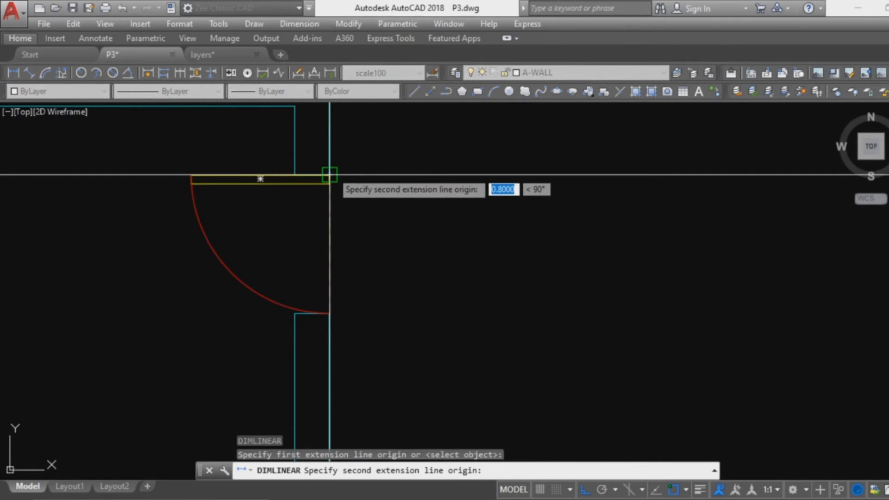
click(330, 176)
click(409, 233)
scroll(443, 260, down, 8)
scroll(418, 283, up, 5)
key(Escape)
key(Escape)
key(Escape)
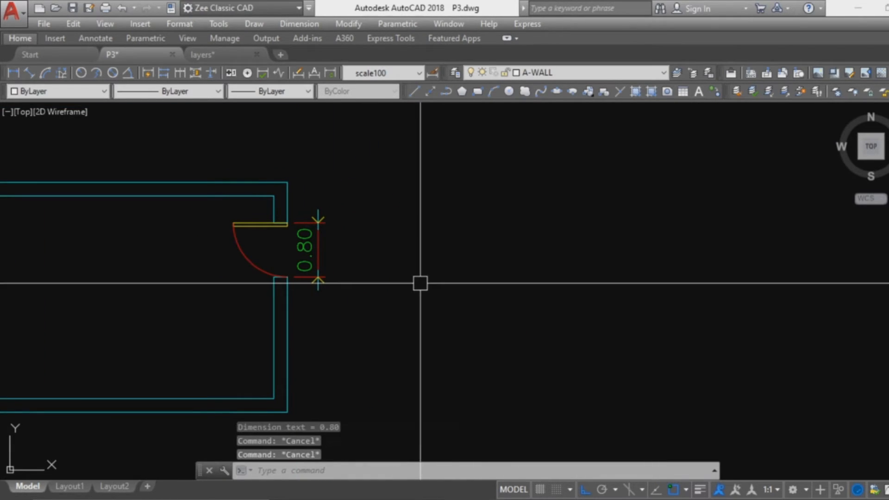
Step: Draw a vertical polyline 1 unit long in the empty space to the right of the room
middle_drag(452, 276, 412, 294)
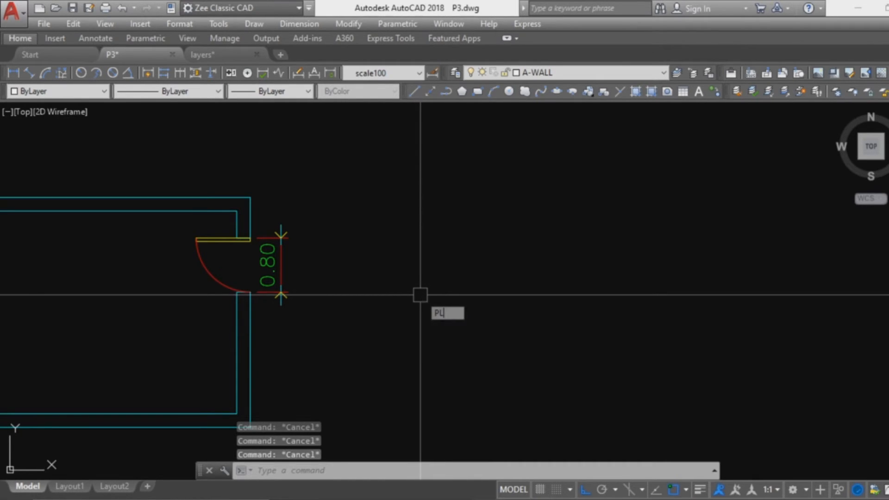
key(Return)
click(458, 202)
key(Return)
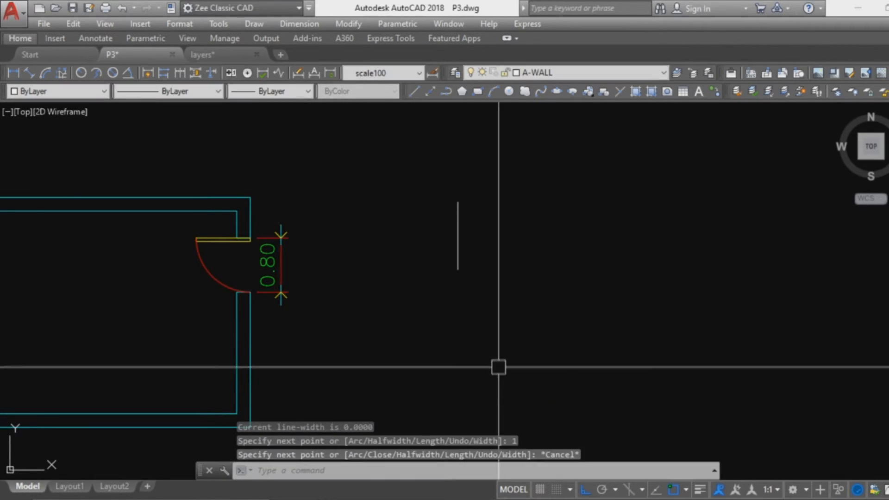
key(Escape)
key(Escape)
key(Escape)
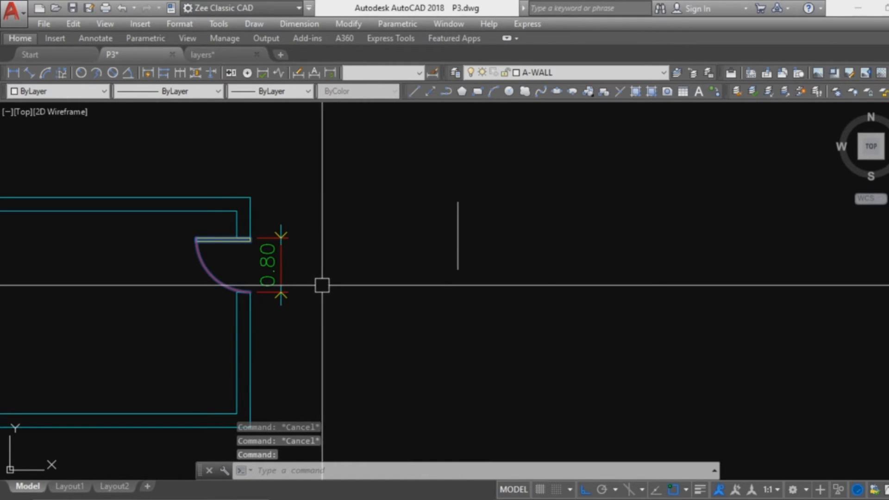
Step: Copy the room's door about 1.89 units horizontally, between the dimension and the vertical polyline
text(co)
key(Return)
click(268, 264)
click(396, 317)
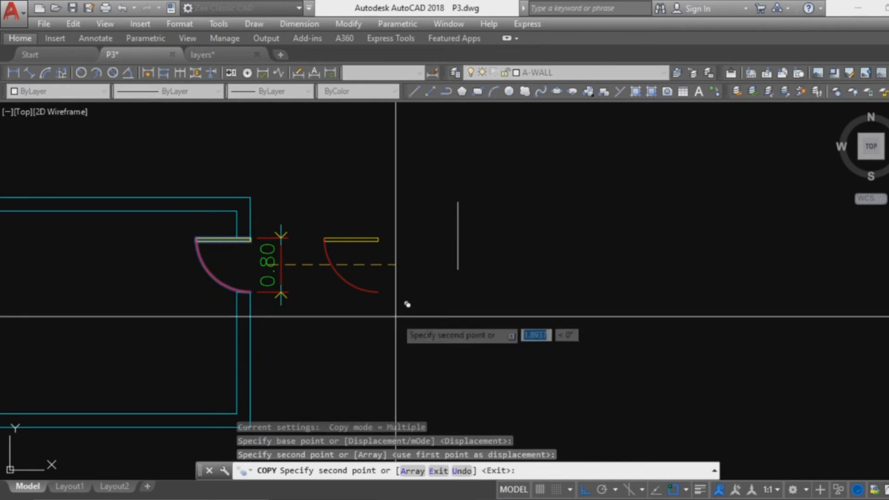
key(Escape)
key(Escape)
scroll(408, 244, up, 2)
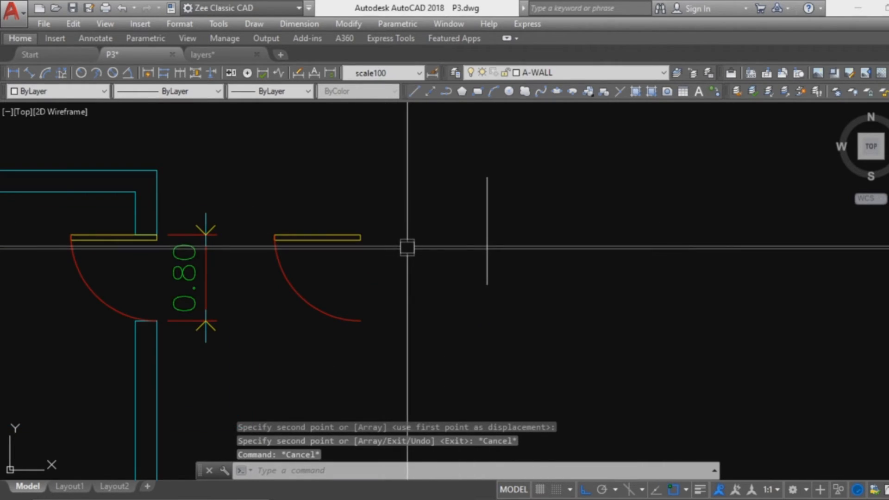
Step: Align the copied door's hinge corner and arc end to the vertical polyline's endpoints, scaling the door to the alignment points
click(405, 350)
click(336, 232)
text(a)
key(BackSpace)
scroll(371, 246, up, 3)
text(al)
key(Return)
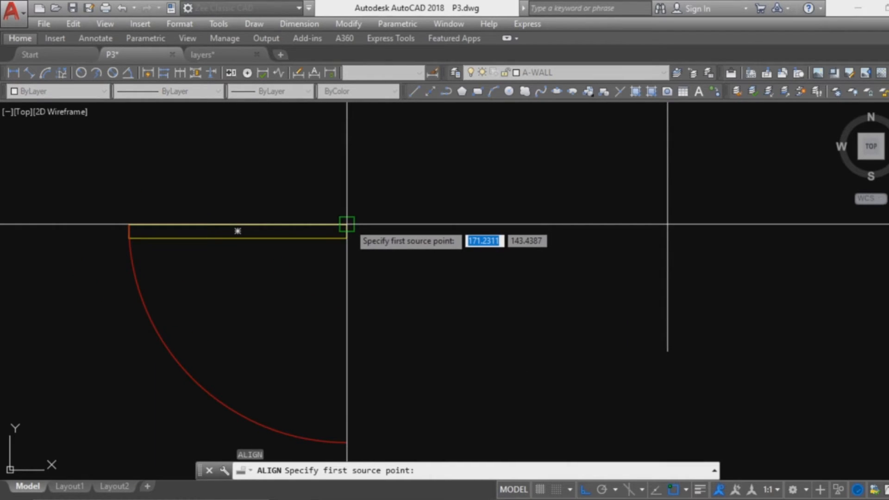
click(347, 224)
scroll(347, 224, down, 3)
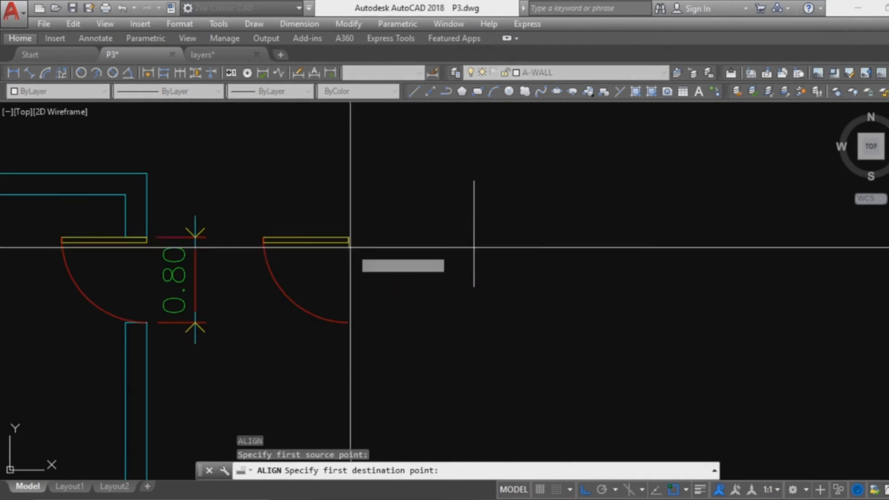
click(474, 180)
click(348, 321)
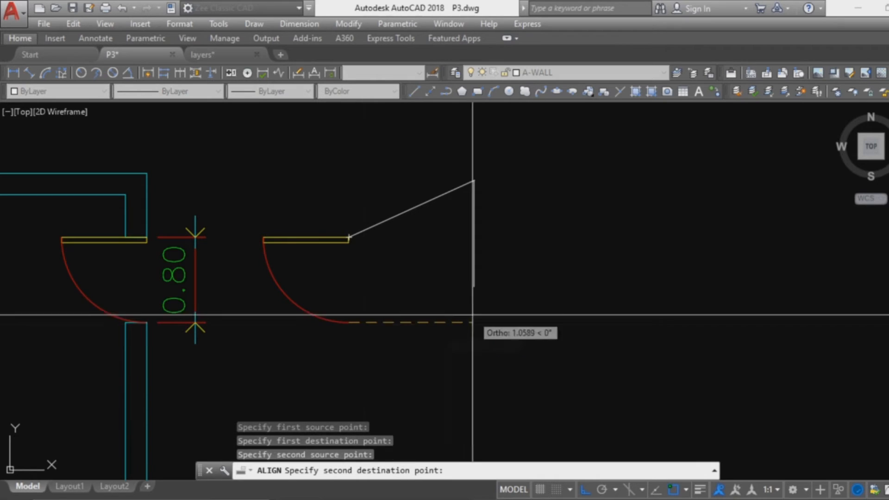
key(Return)
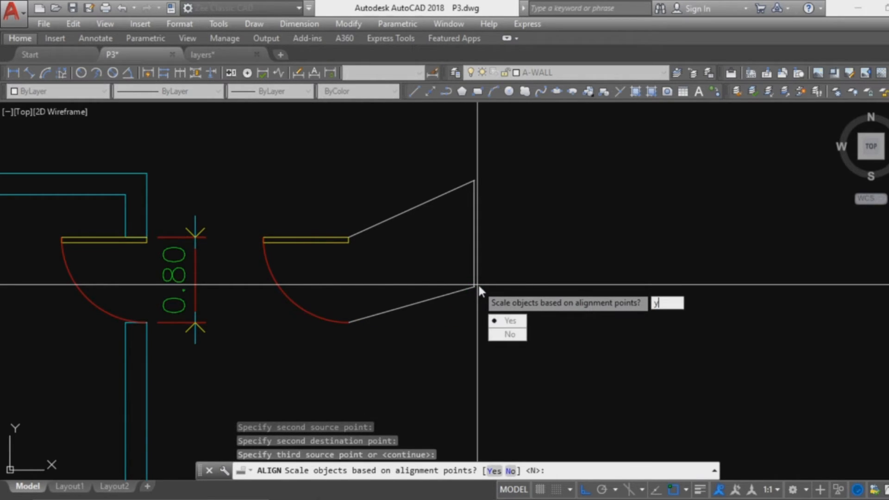
key(Return)
key(Escape)
key(Escape)
key(Escape)
Step: Check the scaled door's opening with a temporary linear dimension along the polyline, and erase that dimension
text(dli)
key(Return)
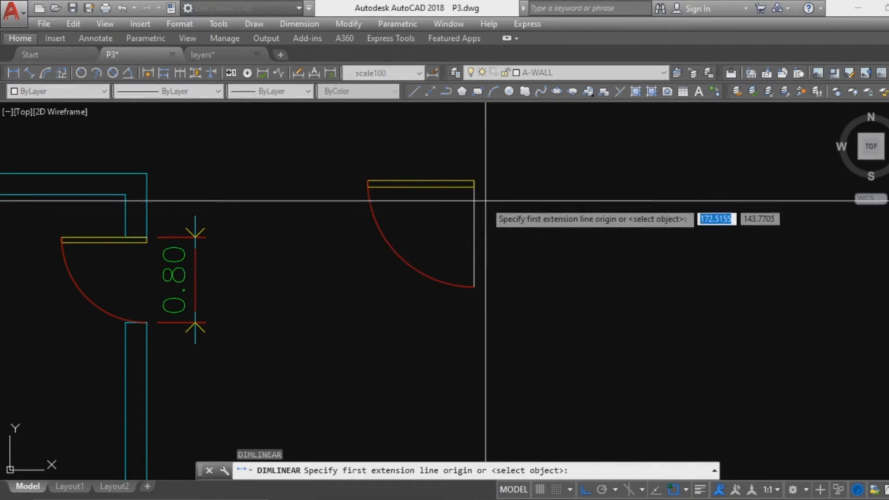
scroll(487, 193, up, 4)
click(456, 154)
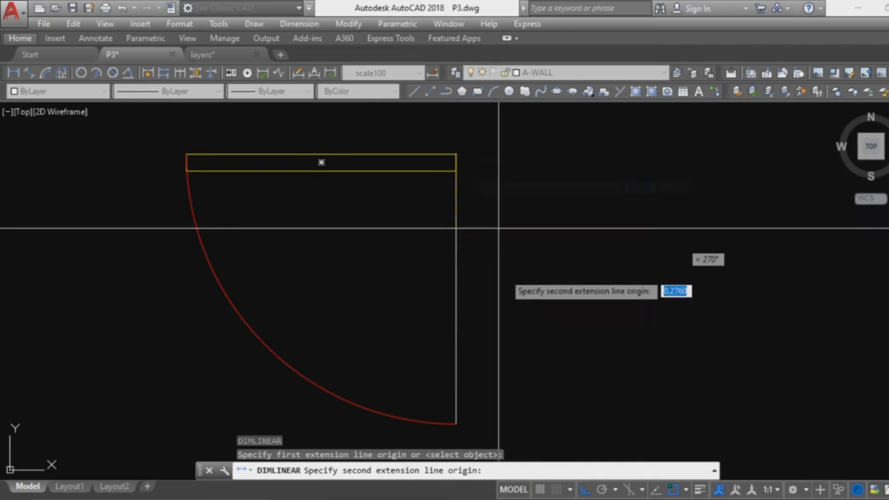
click(456, 424)
click(569, 389)
click(604, 333)
click(566, 303)
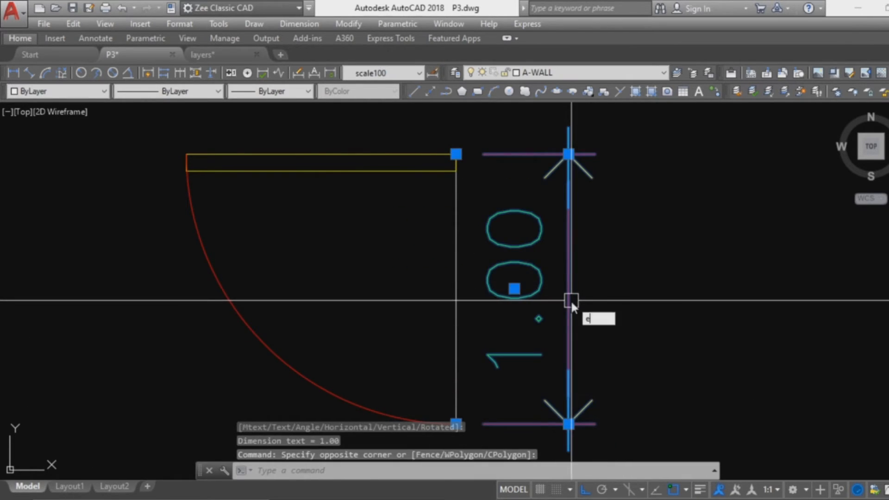
text(e)
key(Return)
scroll(417, 270, down, 8)
scroll(376, 326, down, 3)
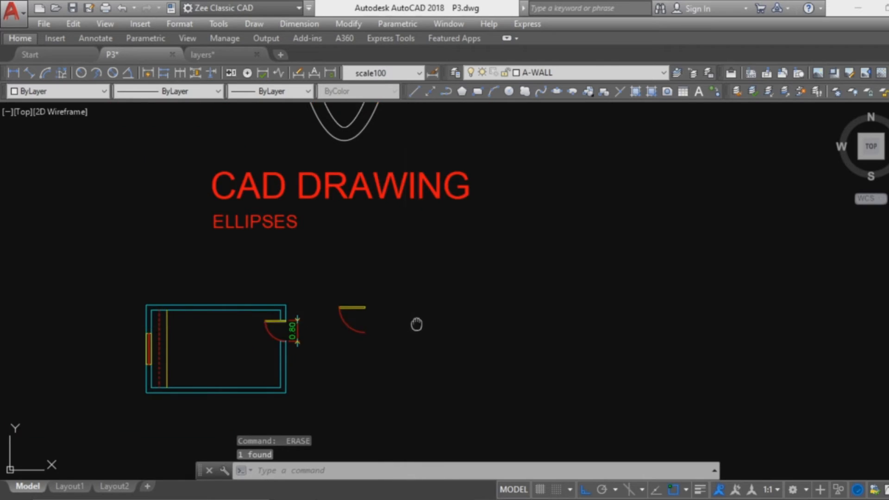
key(Escape)
Step: Copy the scaled door to the empty area beside the red outline with chamfered corners
middle_drag(417, 324, 336, 341)
click(301, 306)
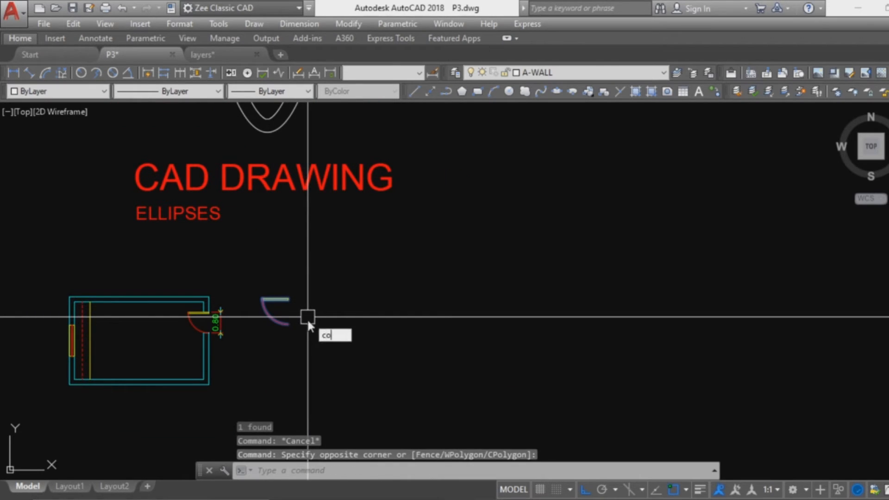
key(Return)
click(289, 324)
middle_drag(799, 393, 341, 353)
click(332, 363)
key(Escape)
key(Escape)
scroll(343, 288, up, 4)
click(278, 193)
scroll(332, 296, down, 4)
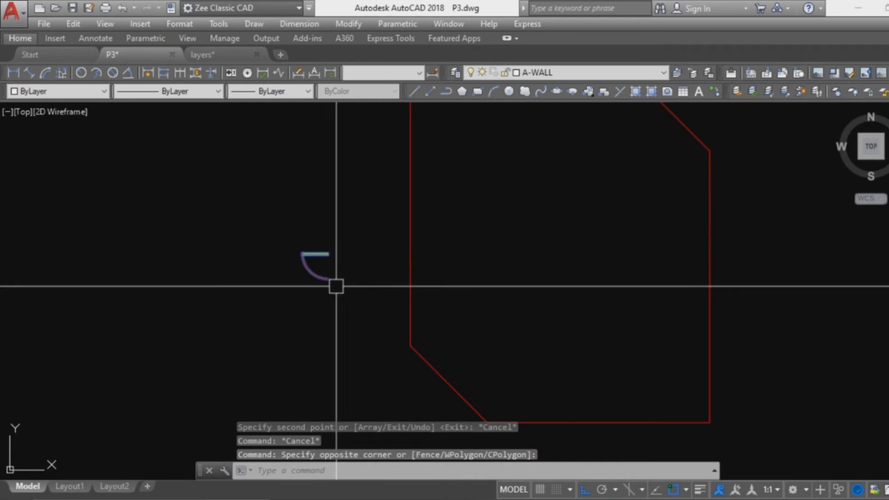
key(Escape)
key(Escape)
Step: Align the new door's hinge corner and arc end to the red outline's lower-left chamfered edge without scaling
middle_drag(444, 385, 433, 353)
click(232, 141)
text(align)
key(Return)
scroll(309, 227, up, 4)
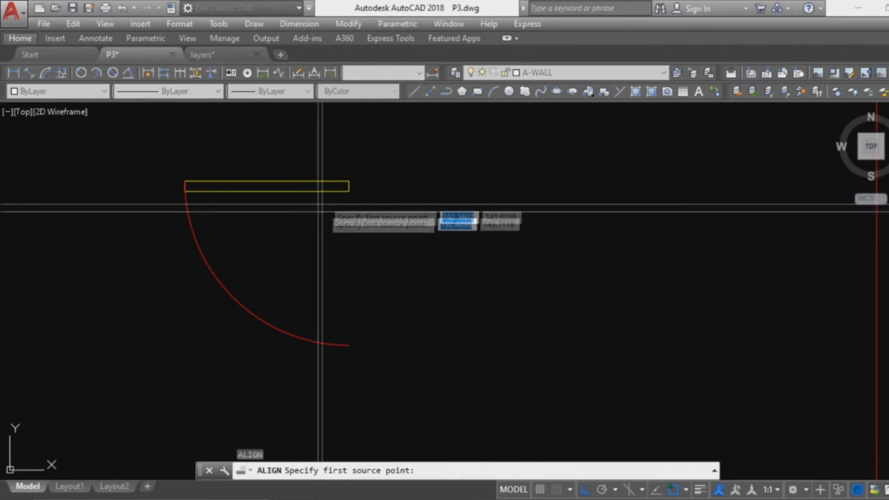
click(347, 185)
scroll(310, 193, down, 3)
click(473, 359)
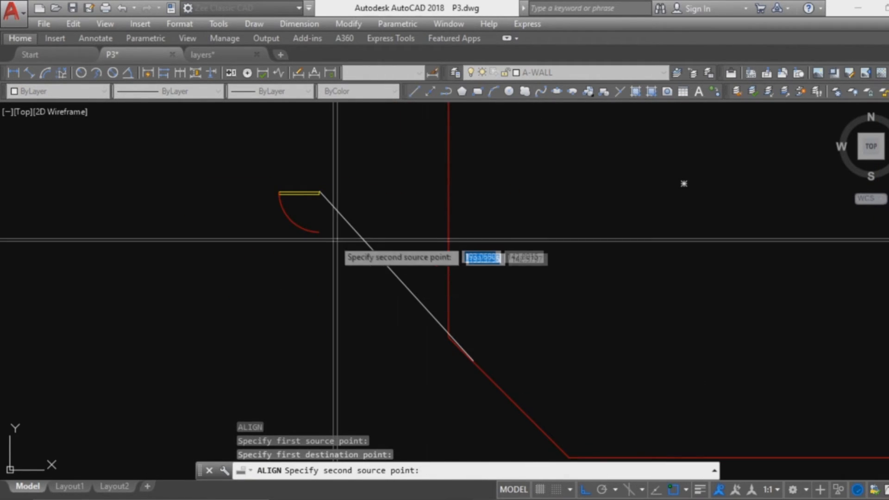
click(326, 233)
click(519, 404)
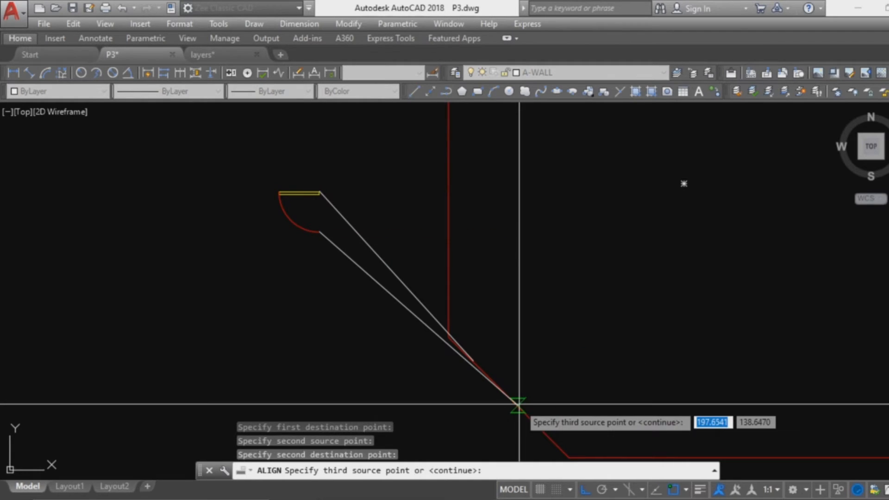
key(Return)
text(n)
key(Return)
scroll(520, 404, up, 5)
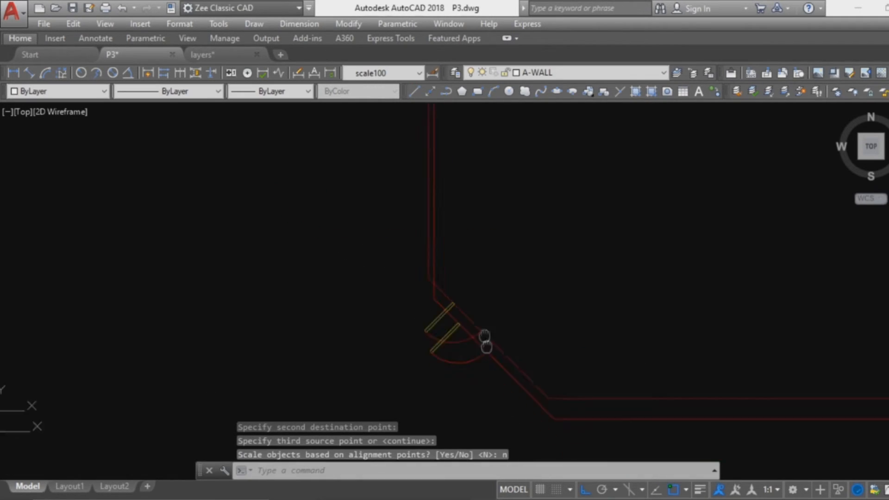
key(Escape)
Step: Mirror the aligned door about the outer long edge of its leaf, keeping the original door
text(mi)
key(Return)
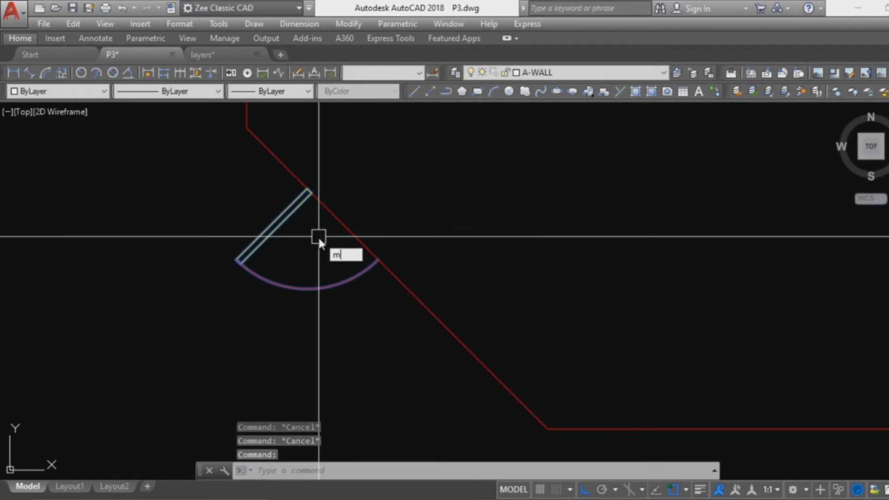
text(i)
key(Return)
scroll(304, 183, up, 5)
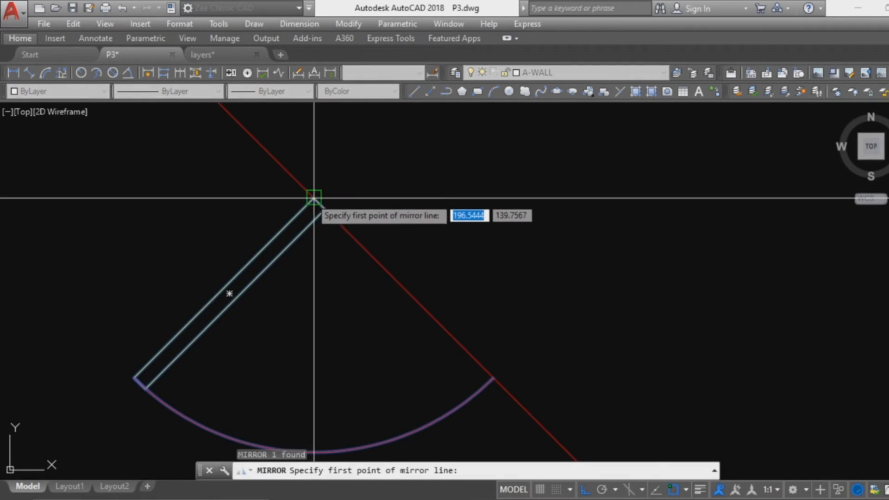
click(314, 198)
click(133, 376)
key(Return)
Step: Move the mirrored door by its arc end onto the original door's arc end to form a double door
scroll(319, 272, down, 4)
click(318, 269)
text(m)
key(Return)
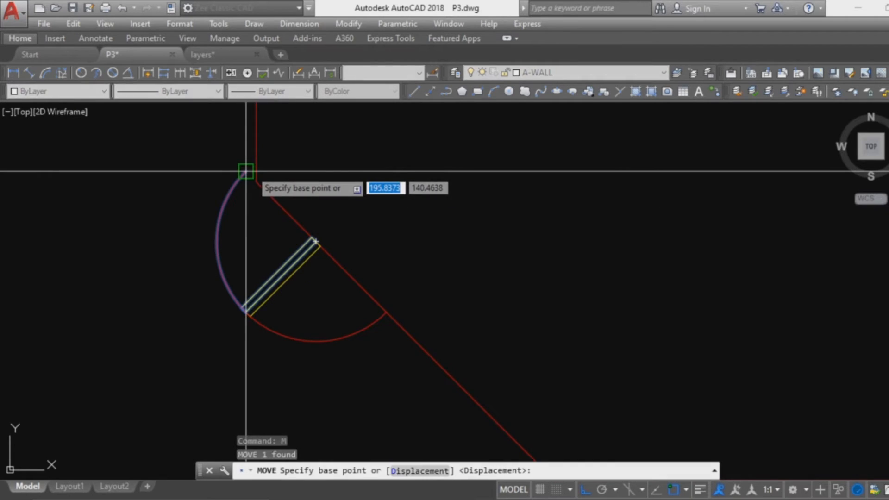
click(246, 171)
click(386, 312)
key(Escape)
scroll(398, 343, down, 5)
mouse_move(412, 384)
middle_down()
mouse_move(408, 369)
mouse_move(462, 403)
middle_up()
scroll(473, 407, down, 3)
scroll(445, 359, up, 5)
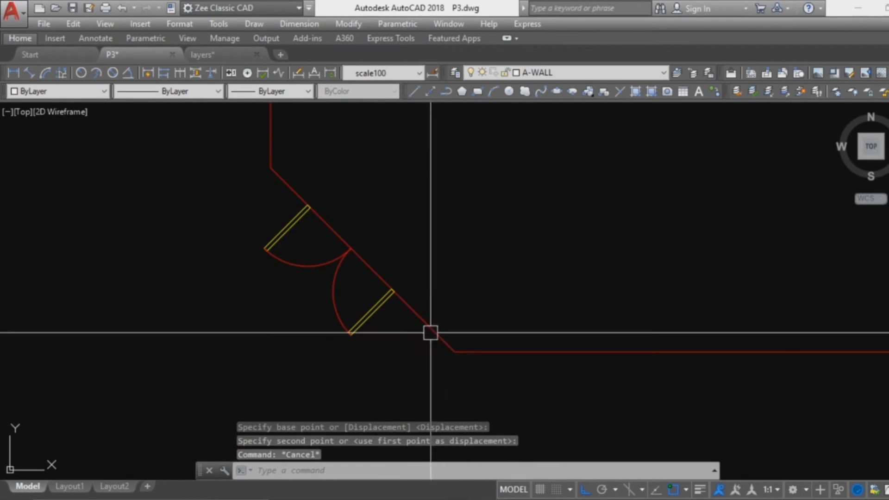
scroll(307, 238, down, 4)
scroll(344, 254, up, 4)
Step: Check the first door leaf's opening along the chamfered edge with an aligned dimension, without placing it
scroll(365, 256, up, 3)
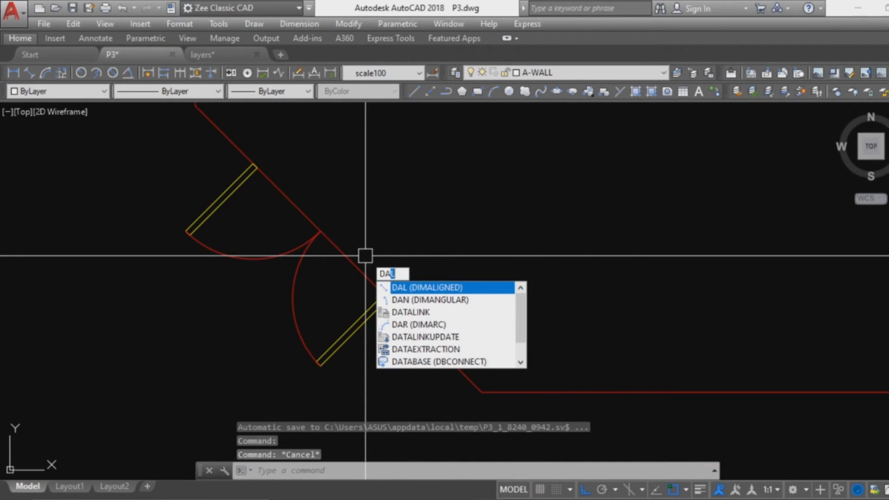
key(Return)
scroll(281, 171, up, 4)
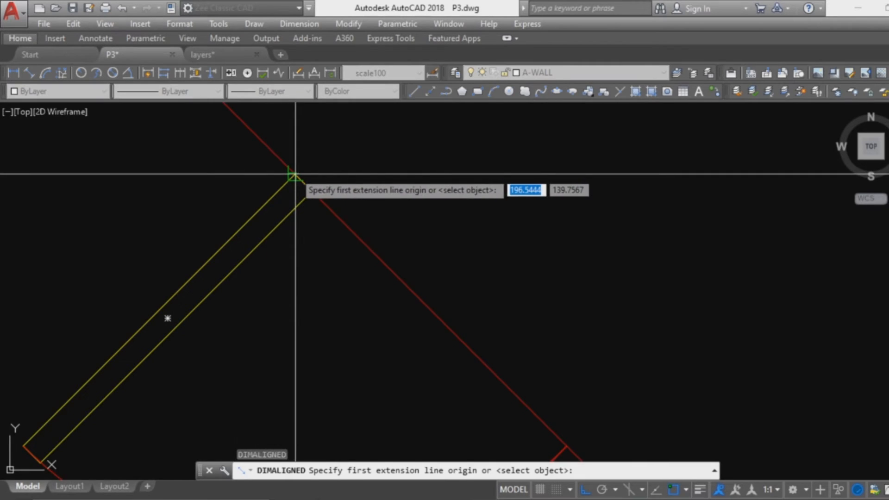
click(295, 175)
scroll(320, 201, down, 3)
scroll(407, 288, up, 2)
click(323, 213)
scroll(324, 213, down, 2)
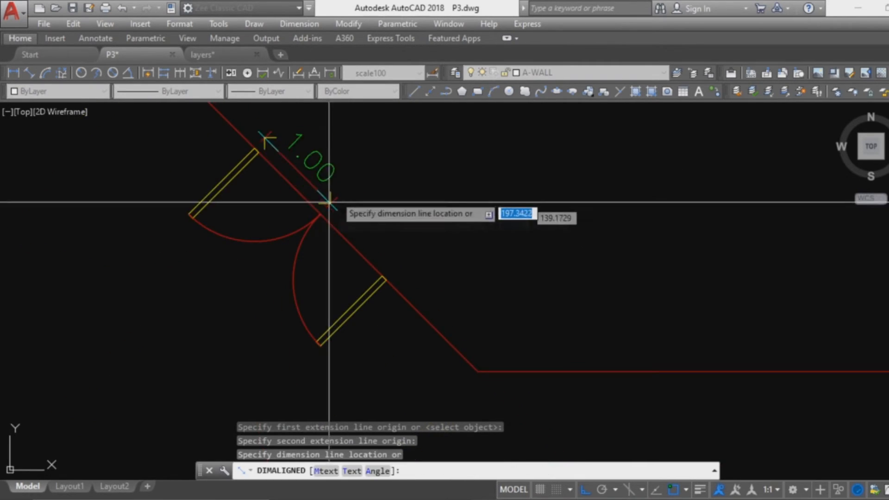
key(Escape)
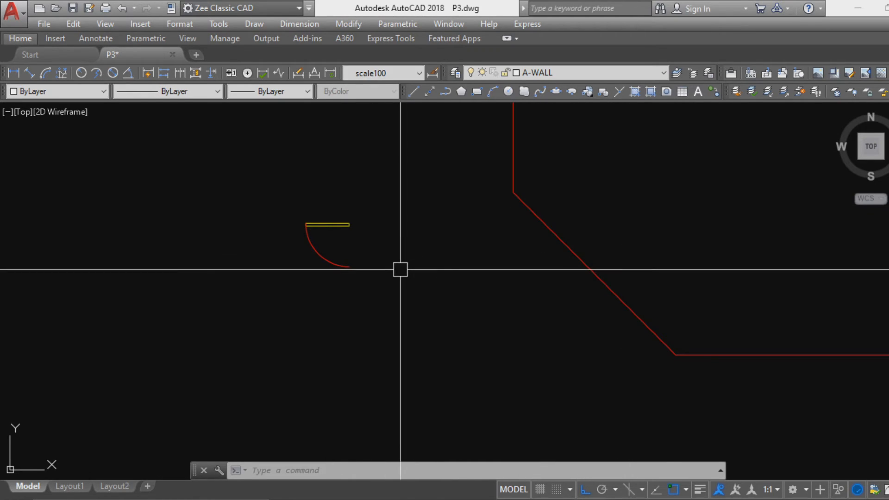
Step: Align the loose door's hinge corner and arc end to two points on the lower-left chamfered edge, scaling it to the alignment points
click(409, 303)
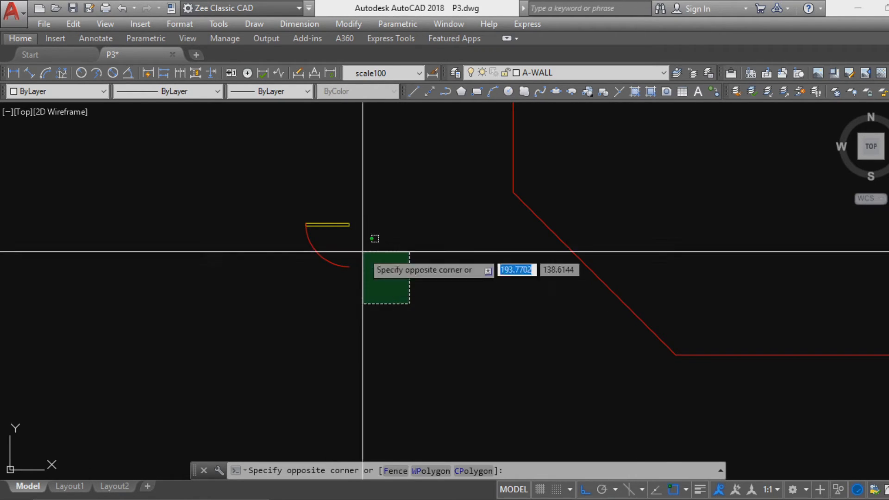
click(302, 199)
text(al)
key(Return)
scroll(343, 218, up, 3)
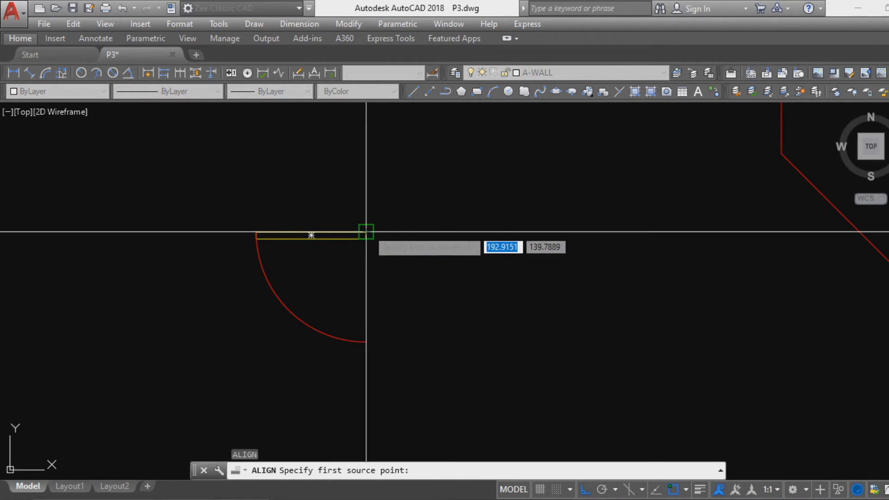
click(366, 236)
scroll(366, 235, down, 6)
click(490, 250)
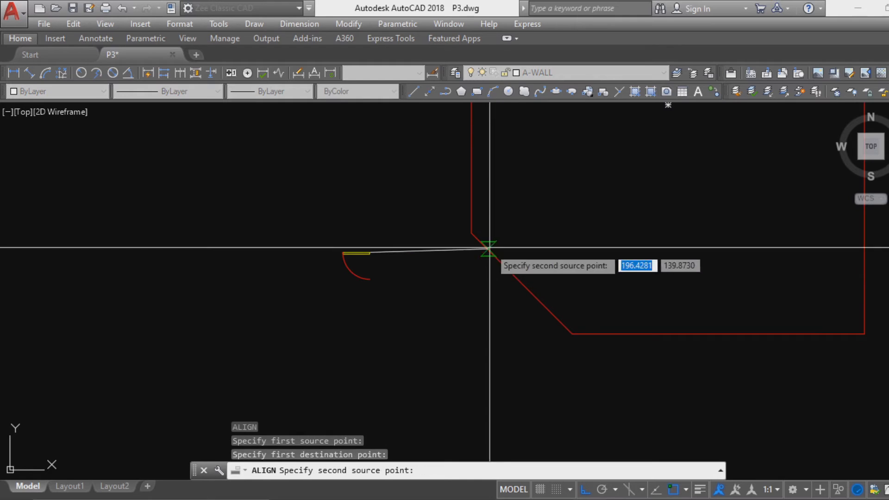
click(371, 279)
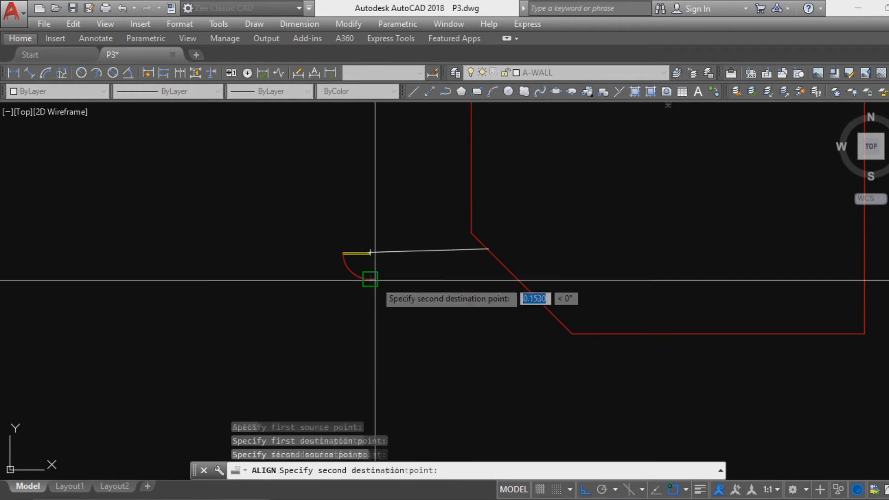
click(522, 283)
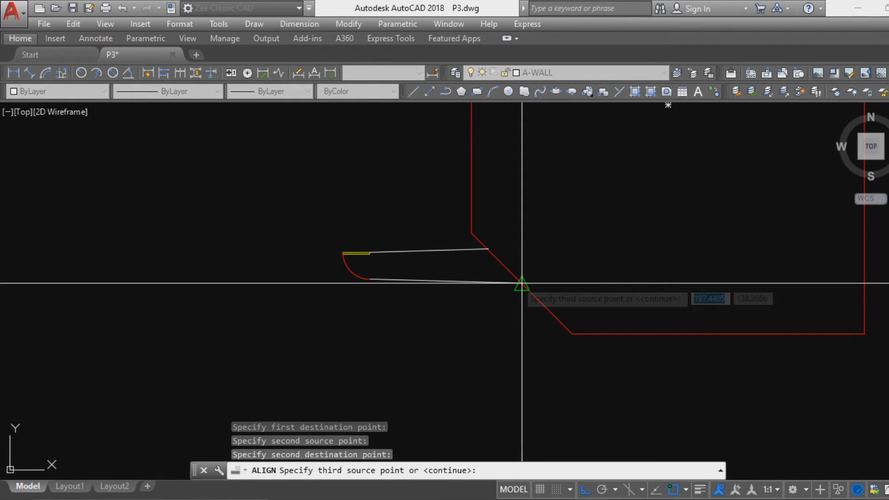
key(Return)
text(y)
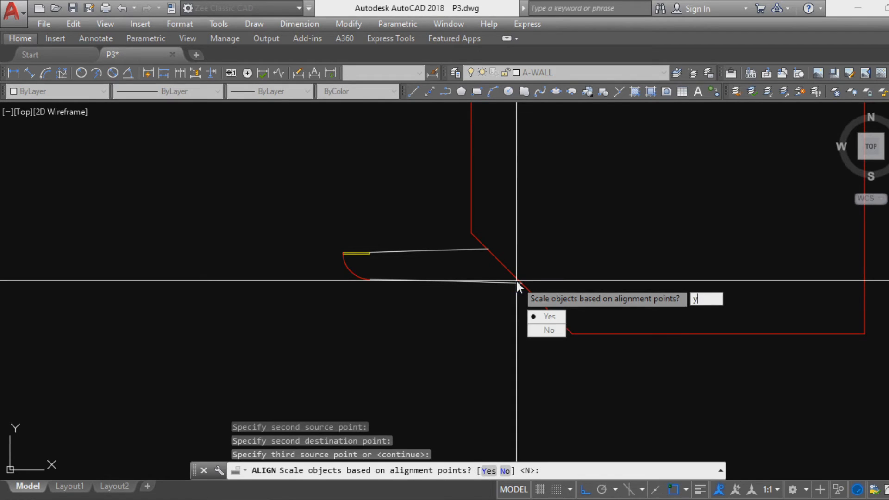
key(Return)
scroll(504, 316, up, 4)
middle_drag(516, 304, 441, 333)
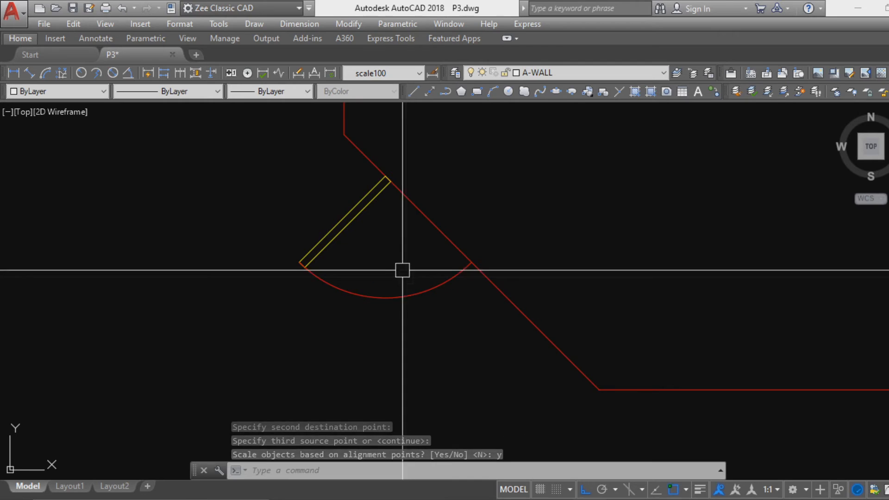
text(dal)
key(Return)
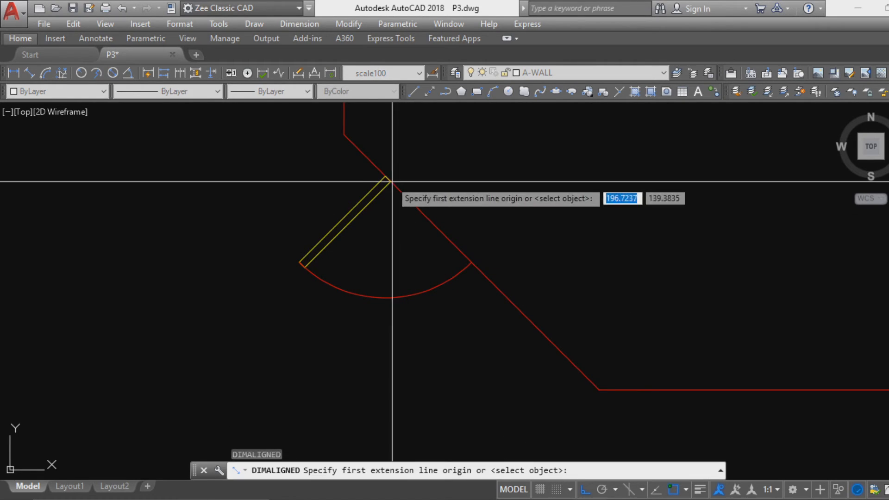
click(389, 178)
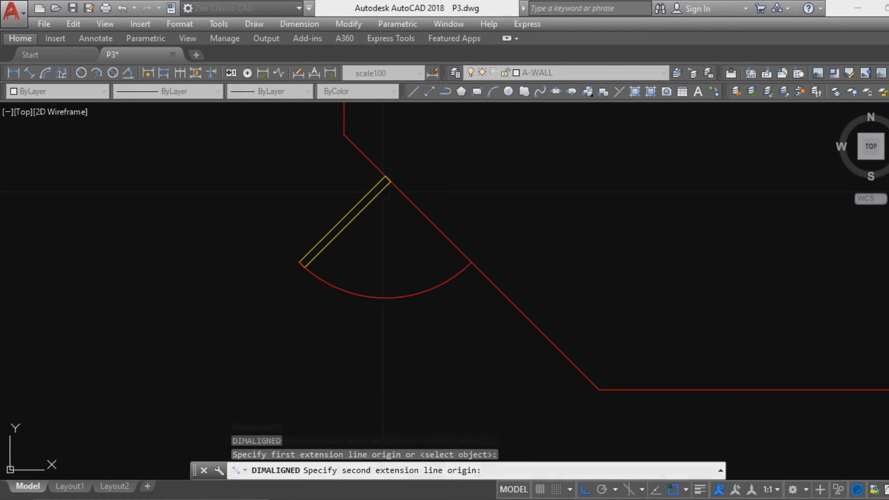
key(Escape)
key(Escape)
key(Escape)
Step: Check the scaled door's opening with a temporary aligned dimension from hinge corner to arc end, and erase that dimension
text(dal)
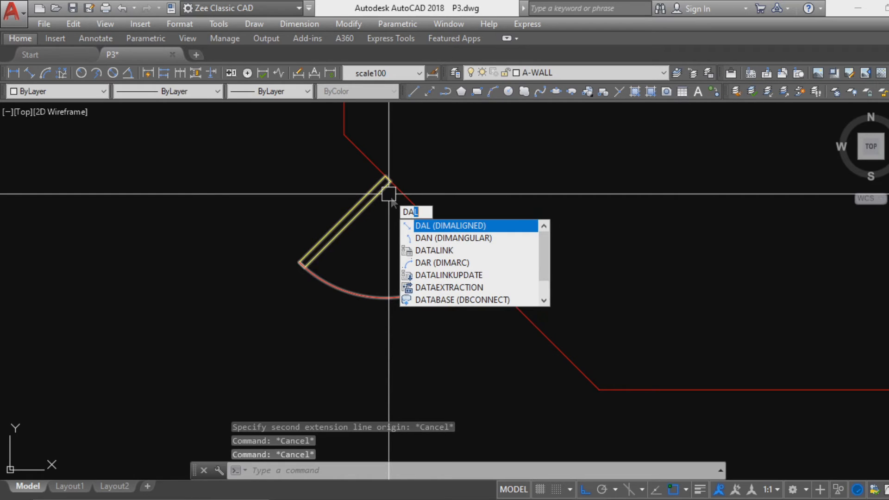
key(Return)
scroll(390, 182, up, 5)
click(397, 188)
scroll(451, 222, down, 8)
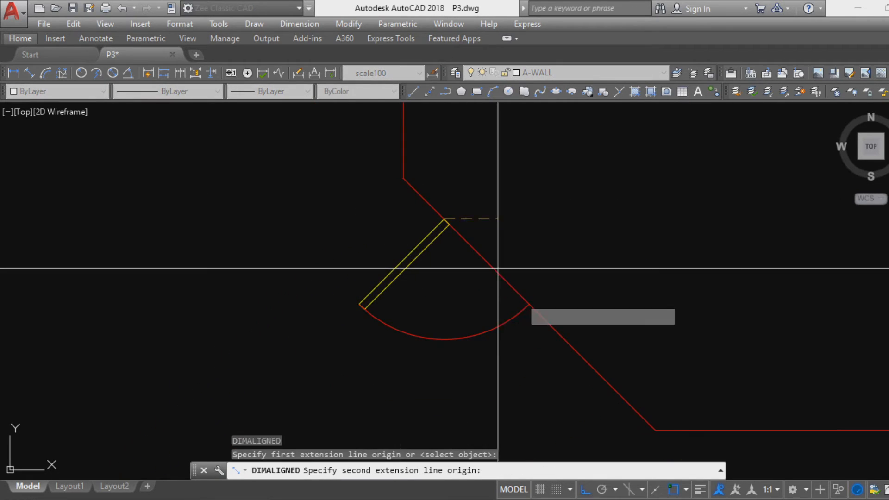
click(529, 304)
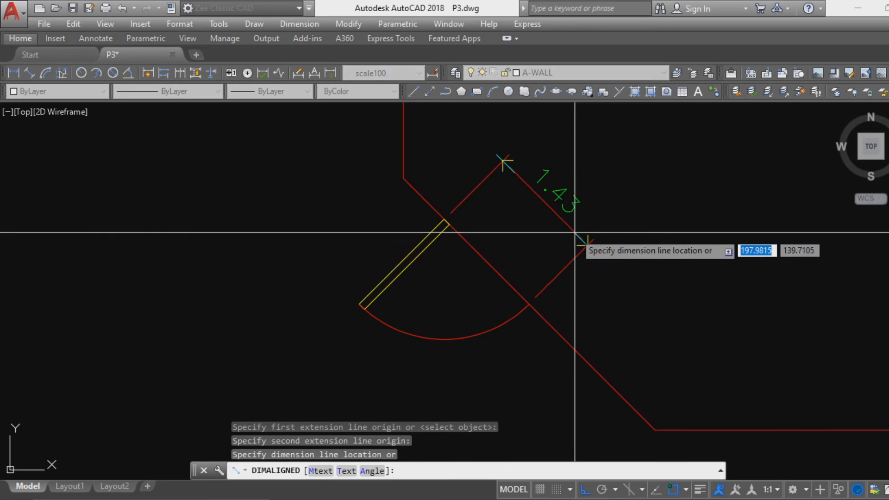
click(574, 232)
key(Escape)
click(611, 222)
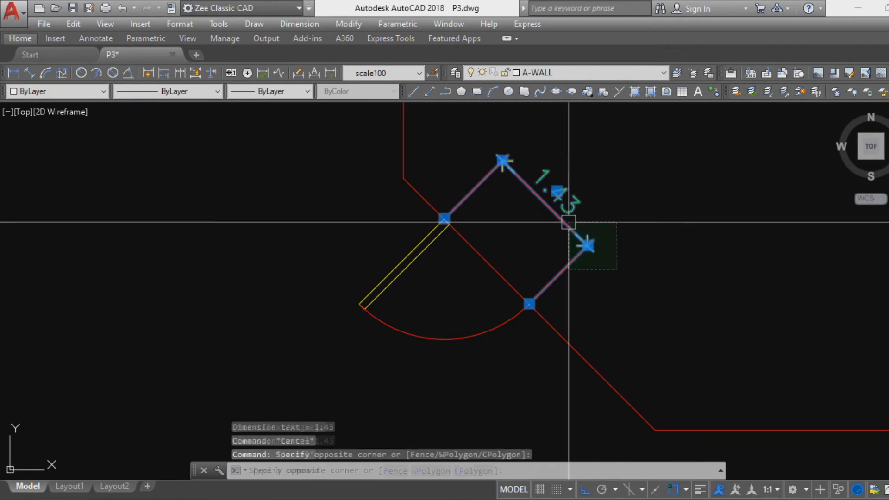
click(597, 237)
text(E)
key(Return)
Step: Undo the dimension's erasure, the dimension itself and the door's scaled alignment
key(ctrl+z)
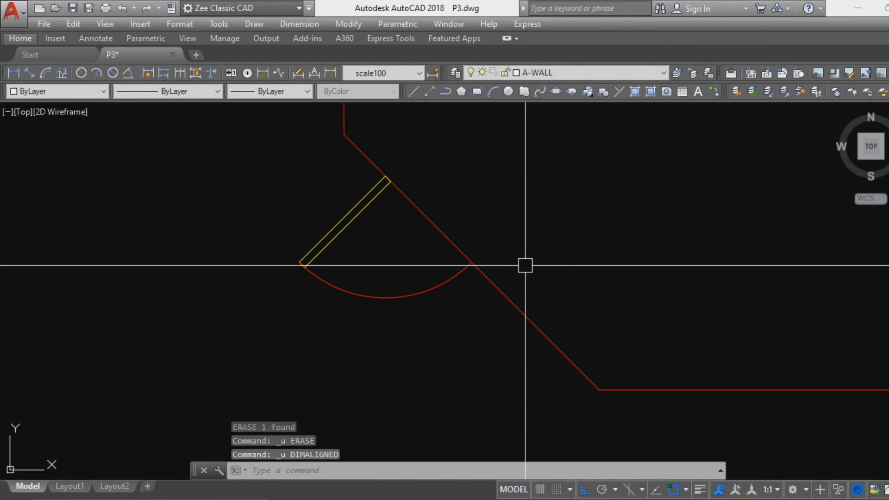
key(ctrl+z)
key(ctrl+z)
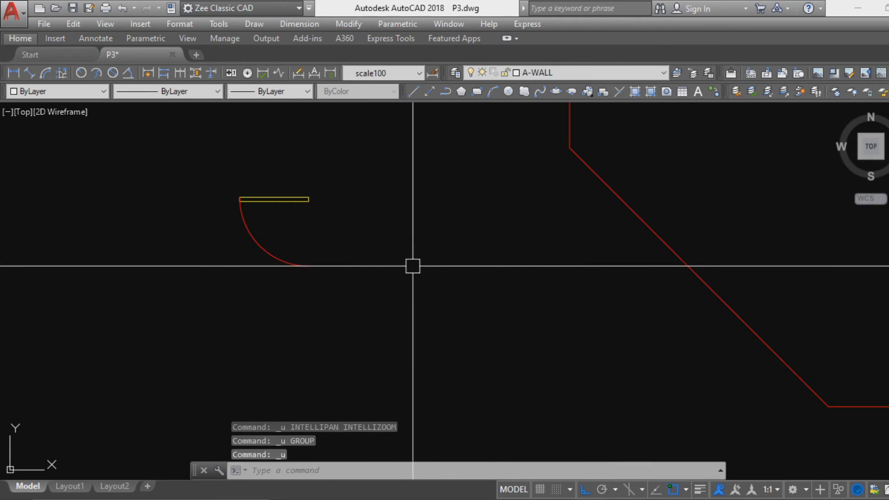
key(Escape)
Step: Align the door's hinge corner and arc end to two points on the chamfered edge without scaling it
click(301, 324)
text(al)
key(Return)
scroll(303, 213, up, 3)
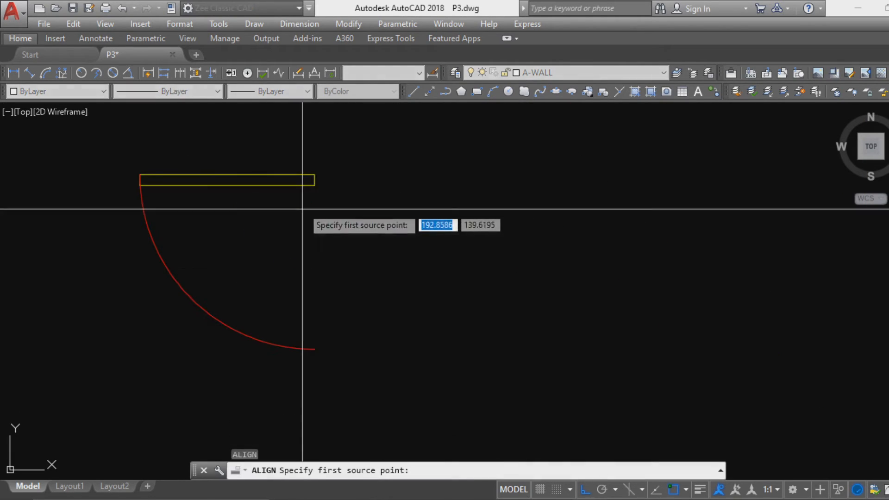
click(313, 176)
scroll(298, 222, down, 2)
scroll(676, 192, down, 2)
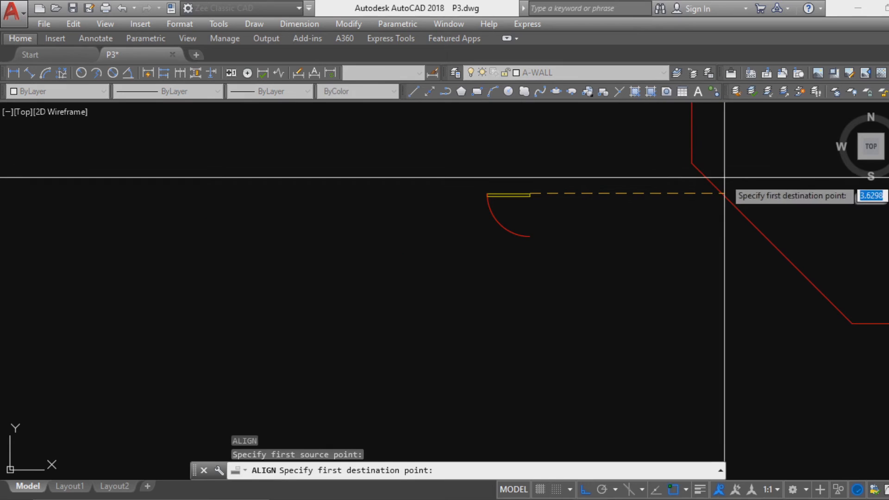
click(711, 182)
click(530, 239)
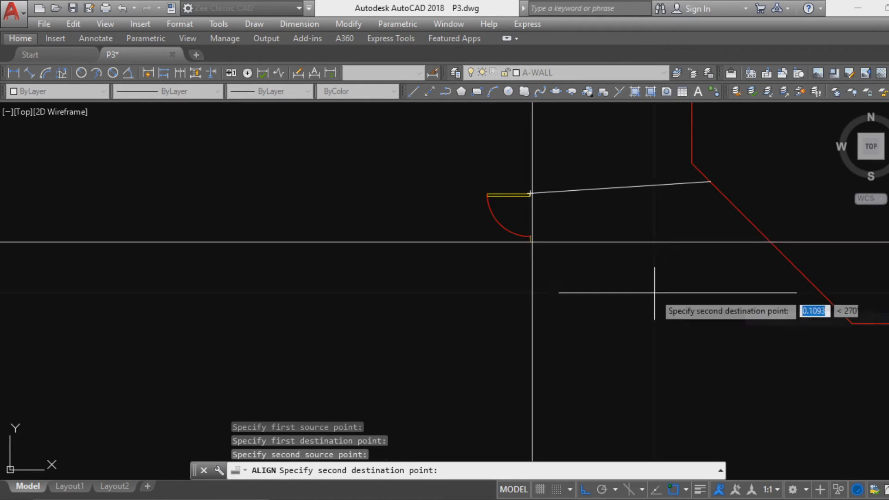
click(789, 257)
key(Return)
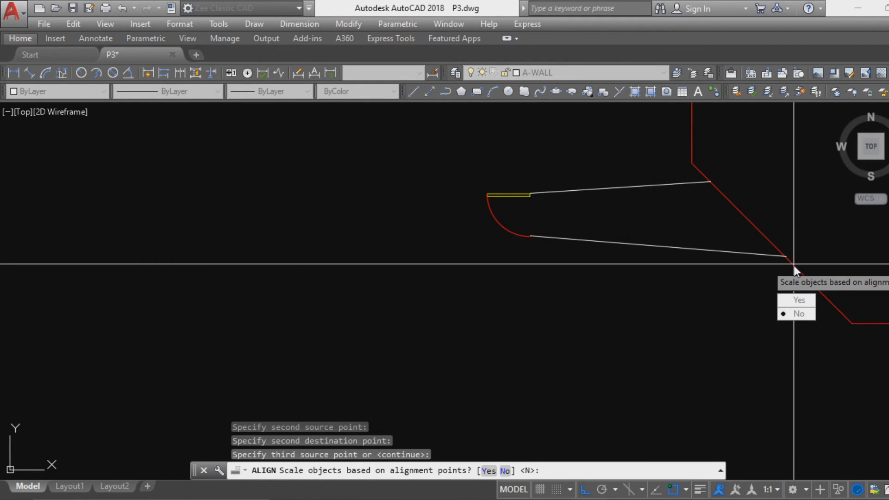
text(n)
key(Return)
middle_drag(738, 309, 429, 368)
key(Escape)
key(Escape)
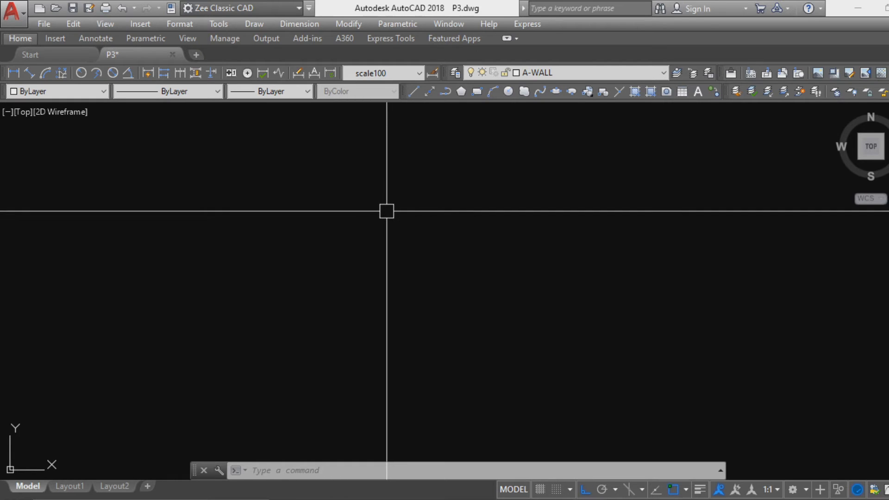
Step: Draw a single horizontal line in an empty area of the drawing
key(BackSpace)
text(l)
key(Return)
click(269, 186)
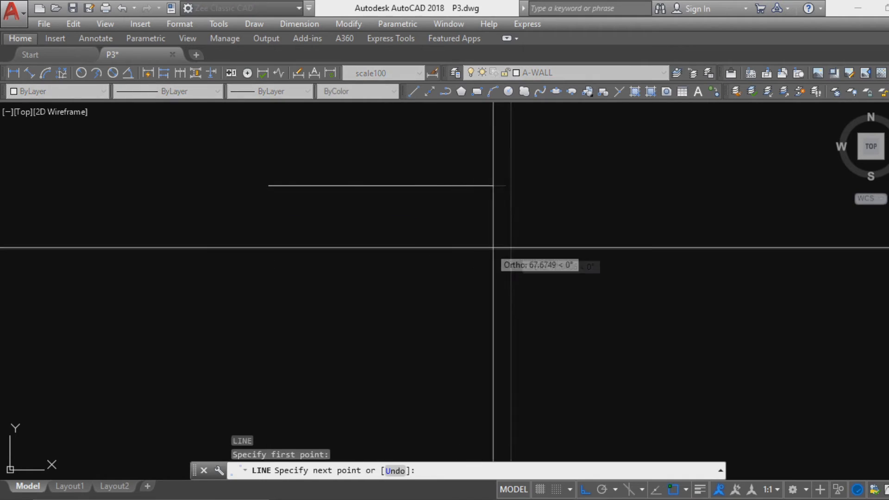
click(520, 245)
key(Escape)
Step: Draw a one-segment horizontal polyline just below the line, with about the same length
text(p)
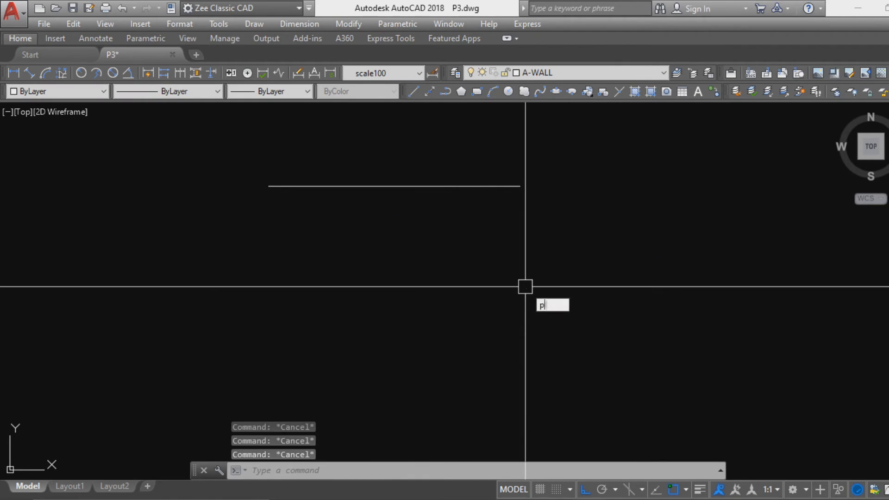
text(l)
key(Return)
click(269, 214)
click(519, 240)
key(Return)
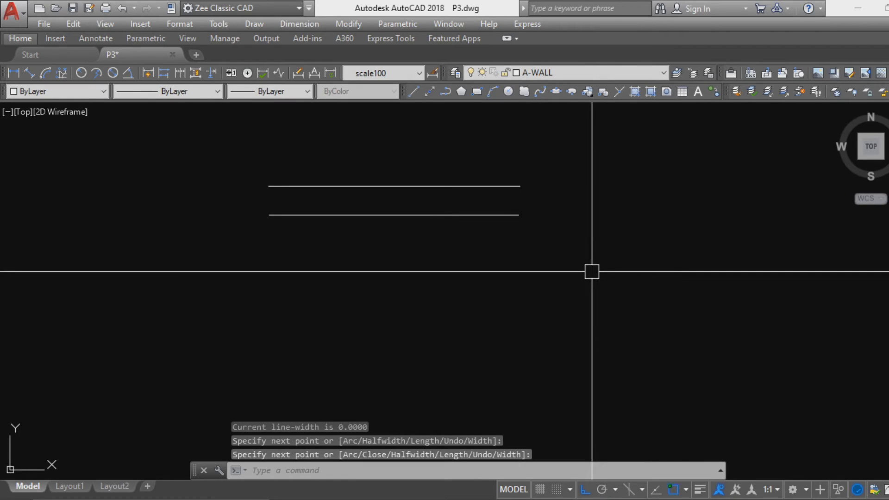
key(Escape)
key(Escape)
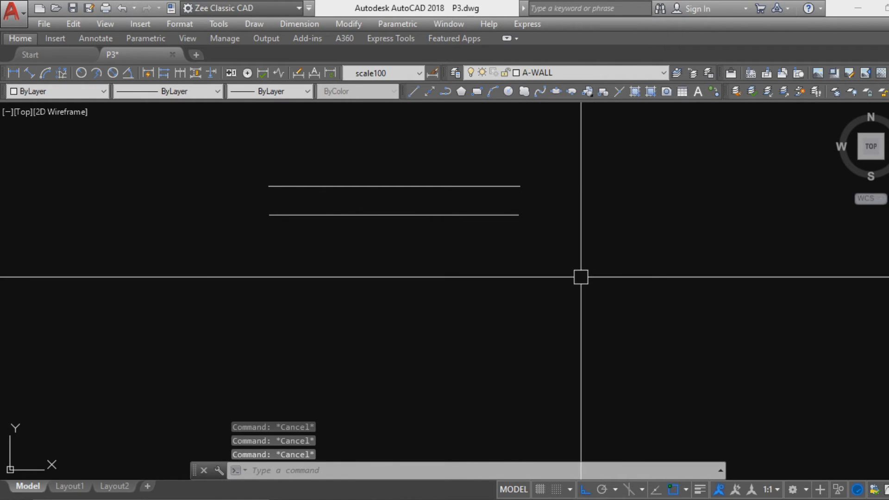
click(507, 186)
key(Escape)
key(Escape)
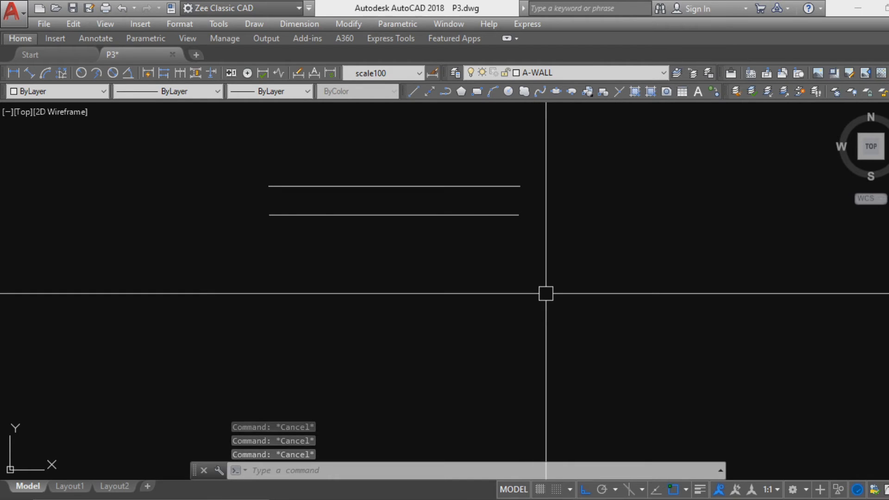
Step: Start PEDIT on the lower horizontal polyline to view its editing options, and leave the command without choosing one
text(dit)
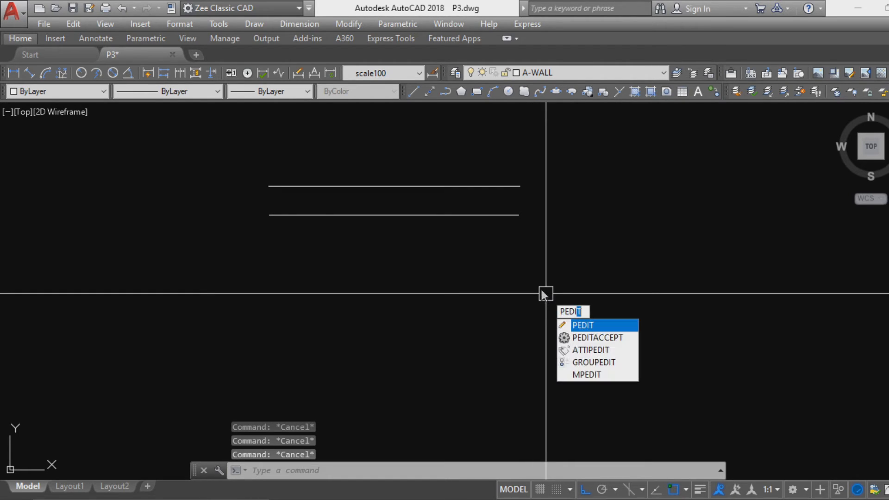
key(Return)
click(509, 216)
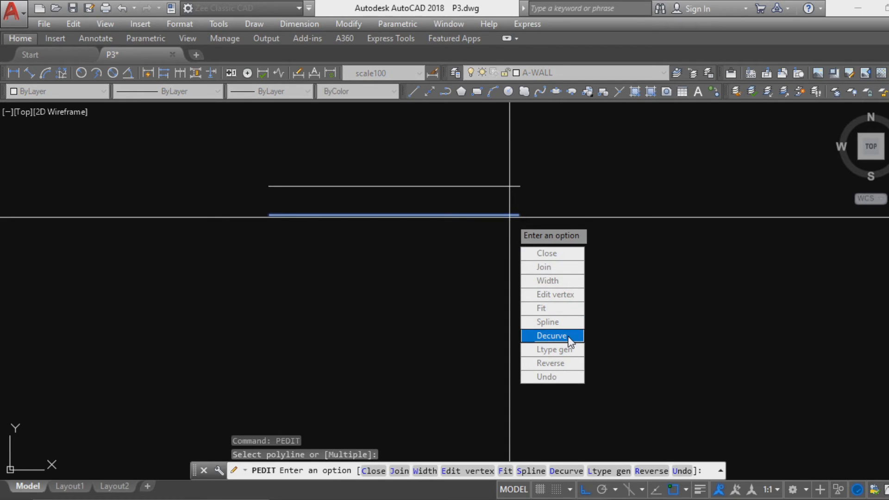
key(Escape)
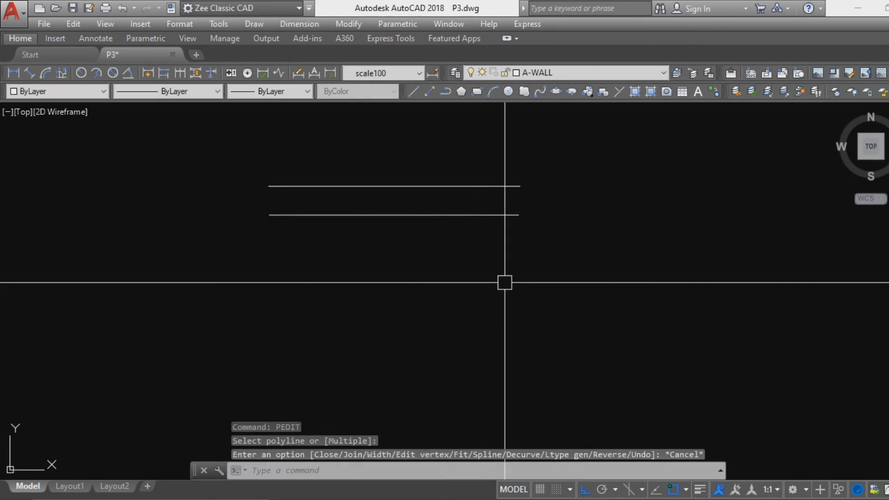
middle_drag(504, 284, 502, 287)
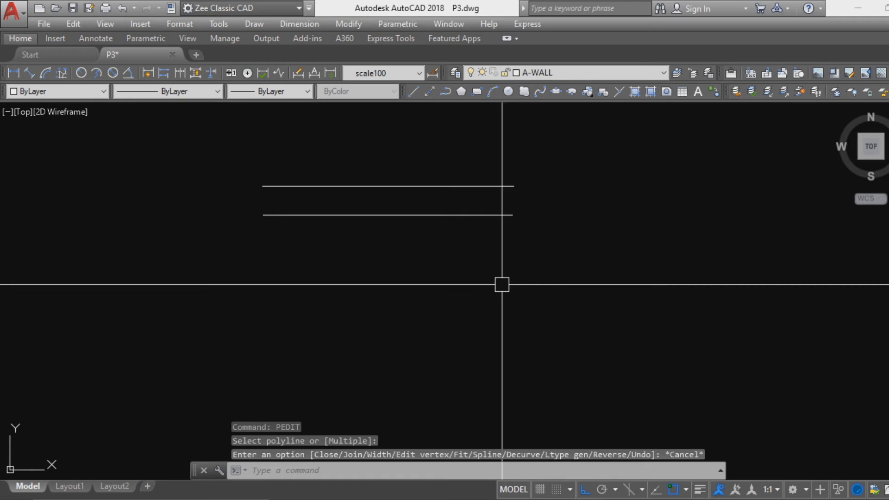
Step: Draw a wide three-point arc bulging downward below the two horizontal lines
text(a)
key(Return)
click(336, 258)
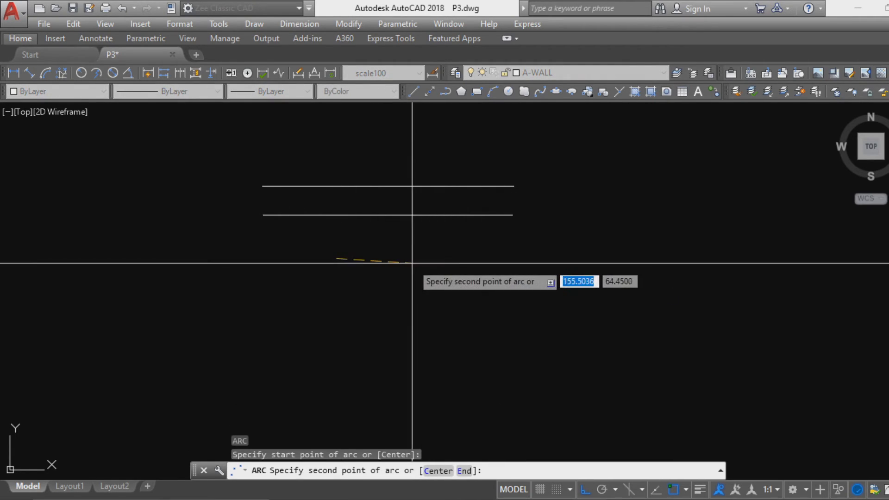
click(402, 292)
click(547, 253)
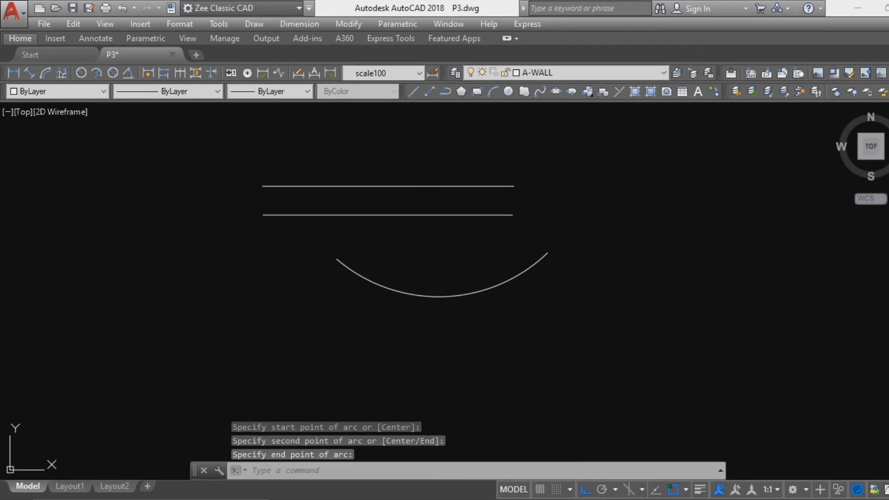
key(Return)
key(Escape)
key(Escape)
Step: Erase the arc below the two horizontal lines
middle_drag(462, 352, 469, 330)
click(496, 324)
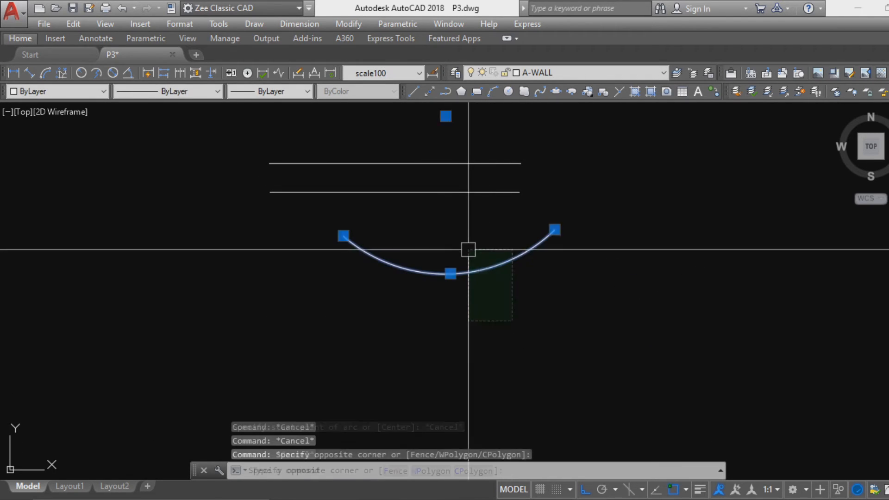
click(470, 250)
text(e)
key(Return)
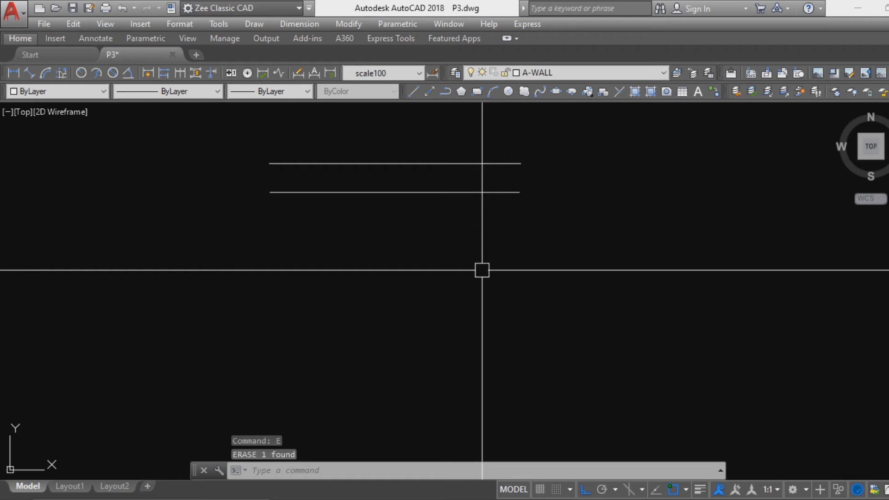
Step: Switch the workspace to Drafting & Annotation
click(266, 6)
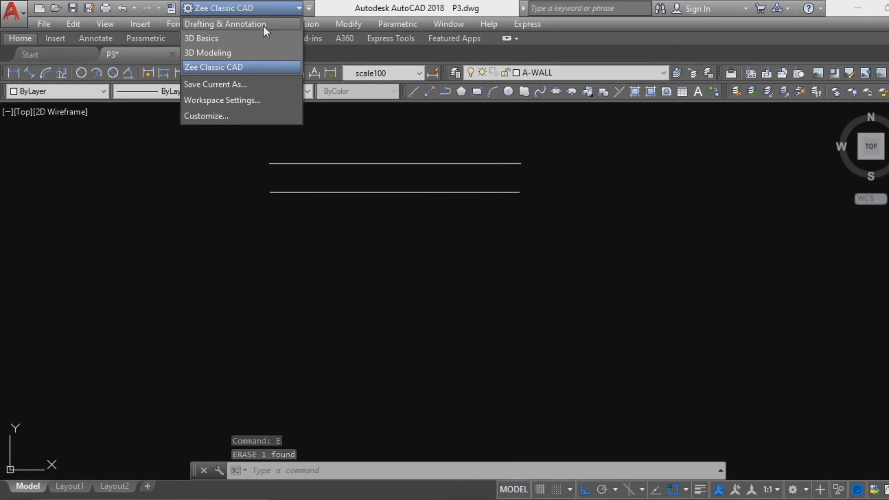
click(263, 25)
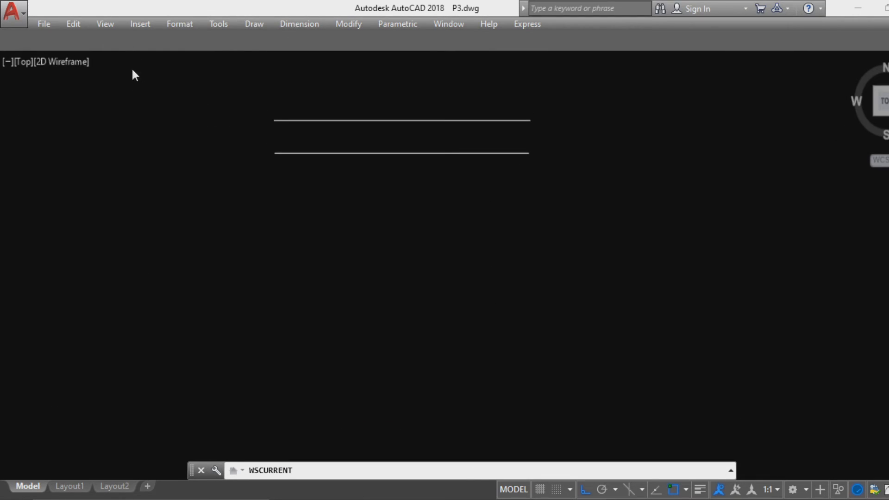
Step: Try to draw an arc with the Start, End, Radius method
click(112, 78)
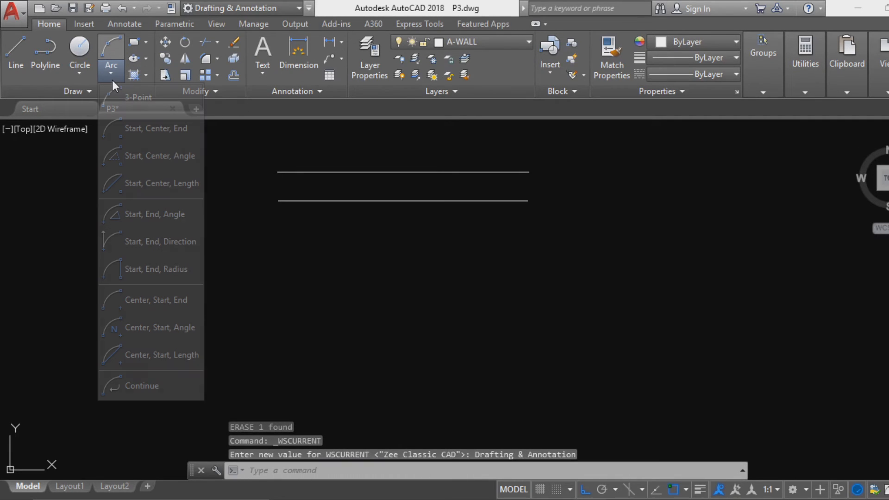
click(176, 275)
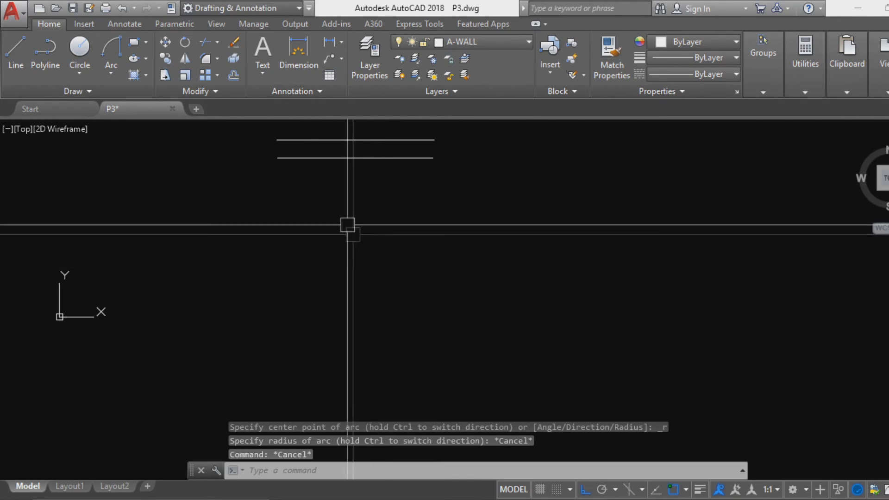
scroll(347, 224, up, 2)
middle_drag(345, 217, 371, 298)
key(Escape)
key(Escape)
Step: Draw an 8-sided polygon inscribed in a circle in an empty area, with one corner pointing straight up
middle_drag(365, 264, 376, 226)
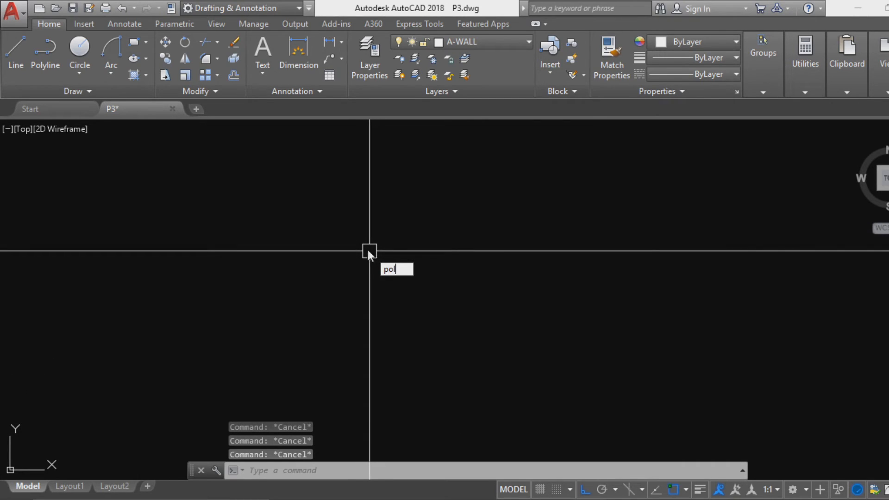
text(pol)
key(Return)
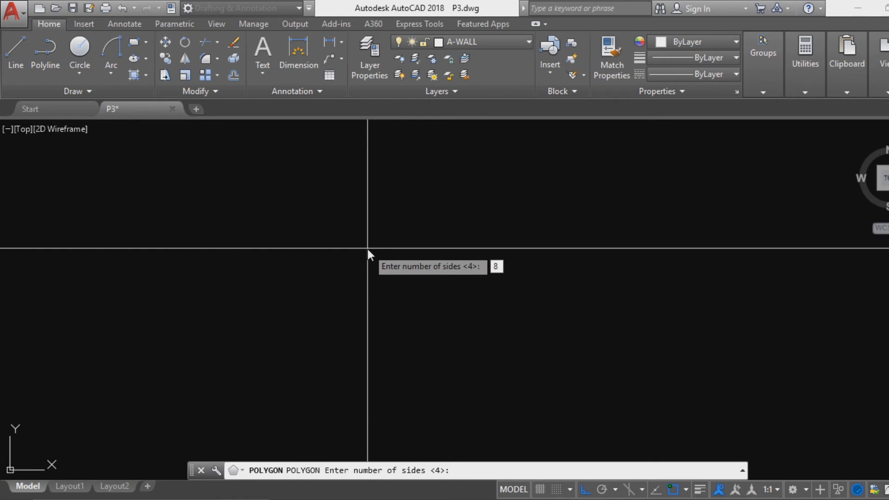
key(Return)
click(353, 226)
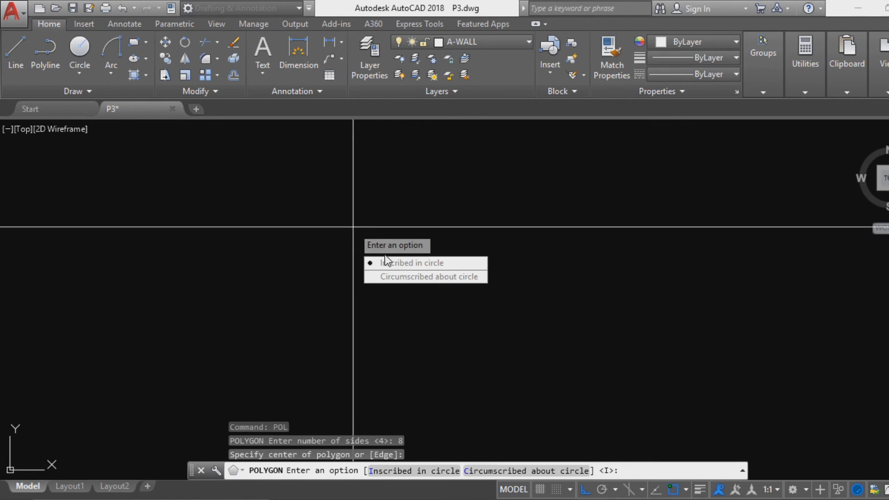
key(Return)
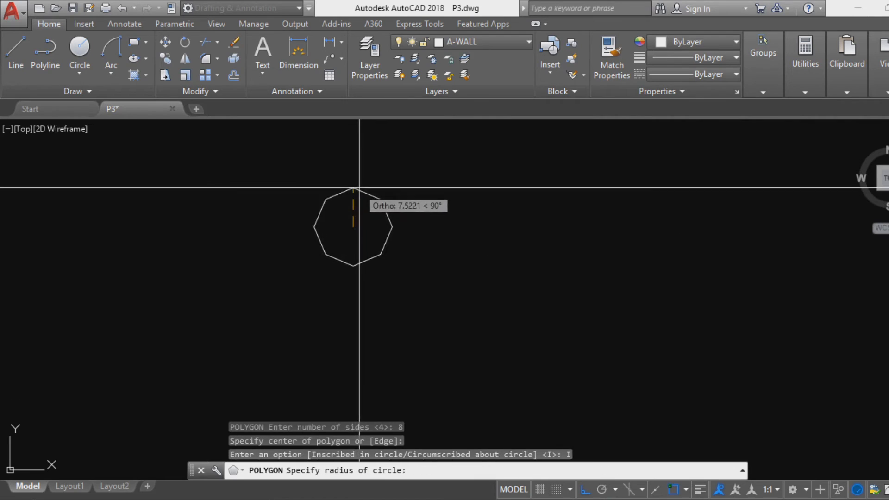
scroll(355, 242, down, 2)
click(364, 216)
middle_drag(364, 216, 299, 160)
key(Escape)
key(Escape)
key(Escape)
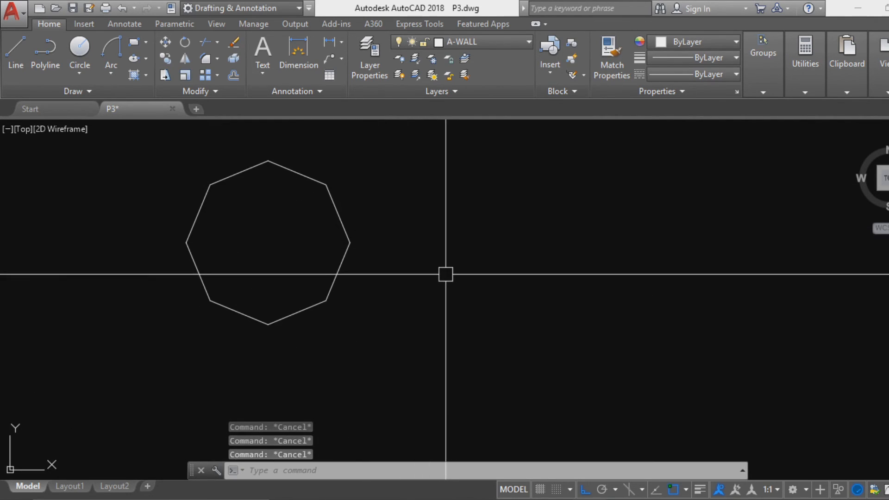
Step: Draw a 3-sided polygon inscribed in a circle beside the octagon, with its apex pointing straight up
key(Return)
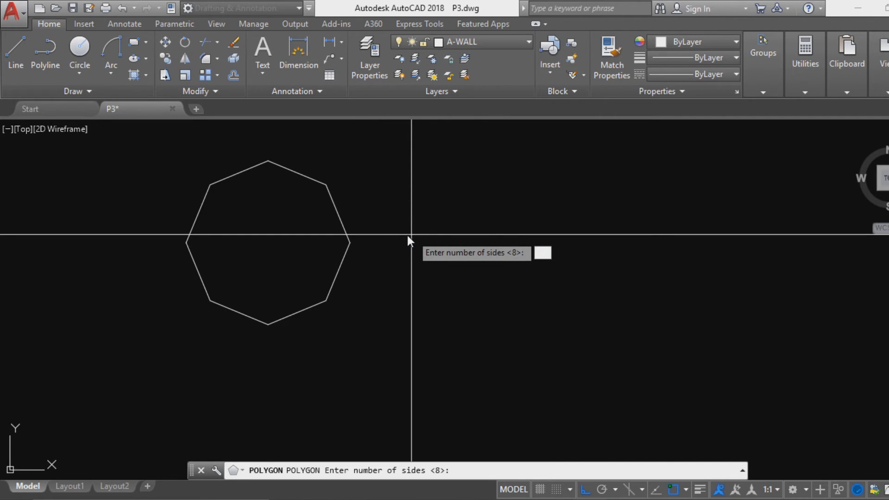
text(3)
key(Return)
click(409, 231)
click(451, 267)
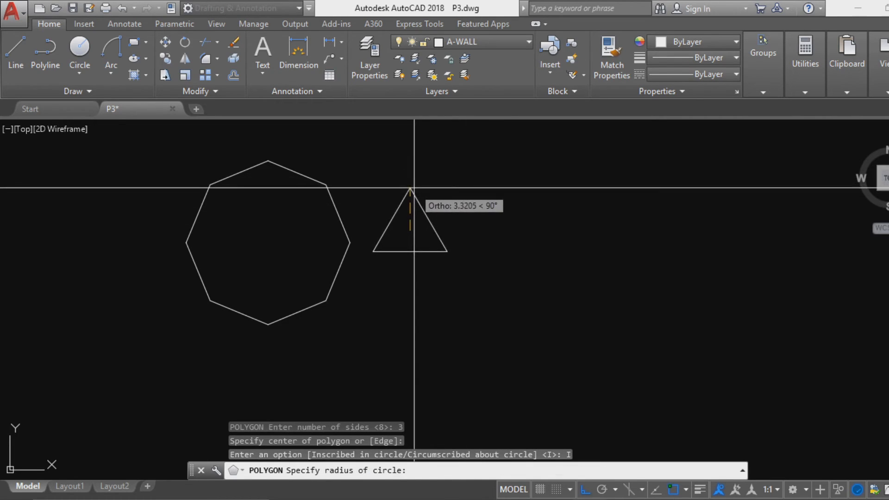
click(410, 170)
middle_drag(431, 179, 393, 184)
key(Escape)
key(Escape)
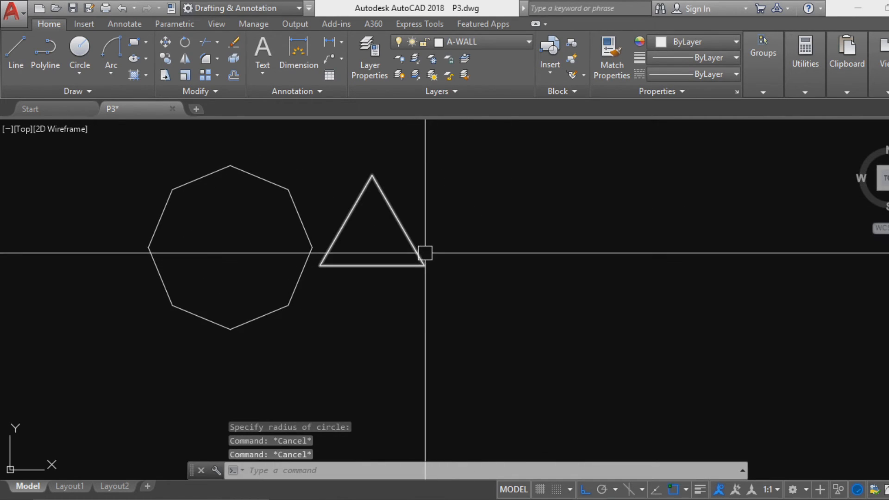
key(Escape)
Step: Draw a 4-sided polygon inscribed in a circle on the far side of the triangle, standing on one corner
text(p)
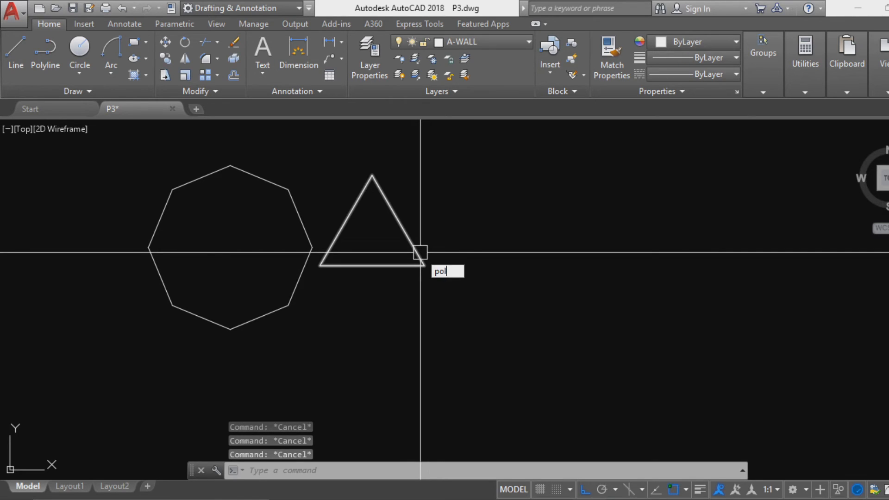
text(ol)
key(Return)
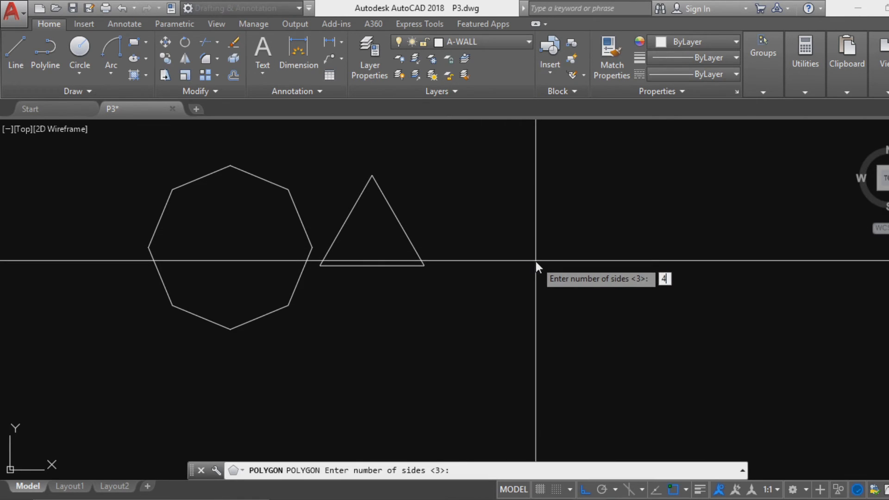
key(Return)
click(512, 259)
key(Return)
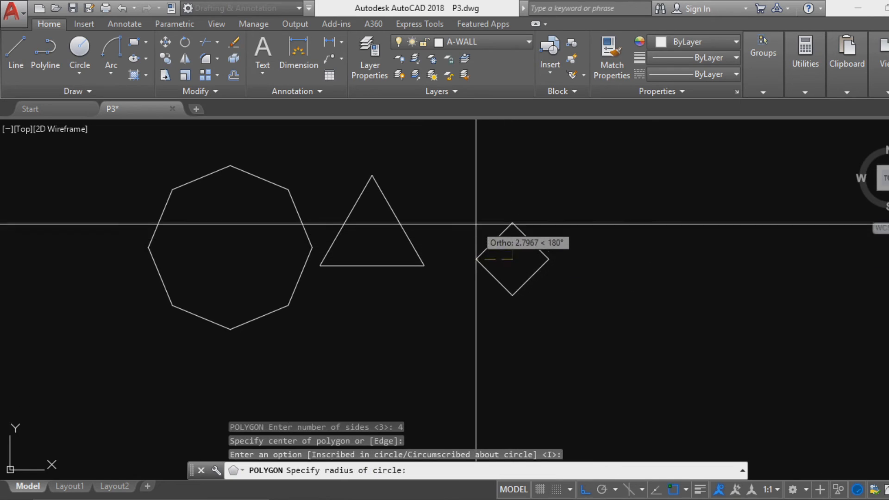
click(512, 199)
key(Escape)
middle_drag(589, 352, 593, 329)
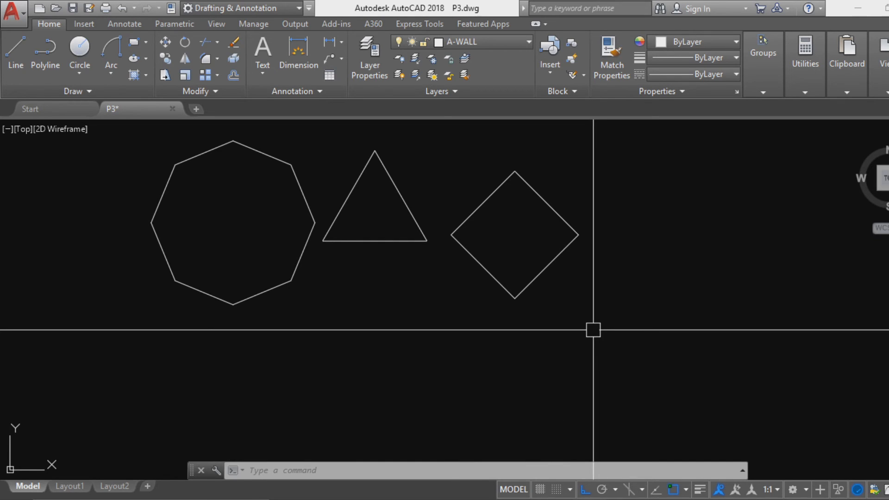
mouse_move(601, 314)
middle_down()
mouse_move(448, 294)
mouse_move(415, 264)
mouse_move(323, 268)
middle_up()
middle_drag(231, 262, 211, 265)
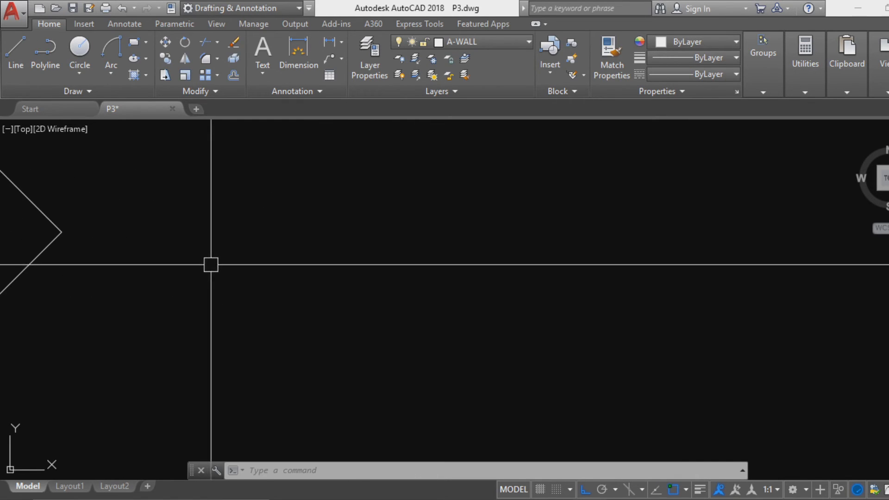
middle_drag(279, 280, 792, 222)
mouse_move(556, 294)
middle_down()
mouse_move(592, 228)
mouse_move(596, 196)
middle_up()
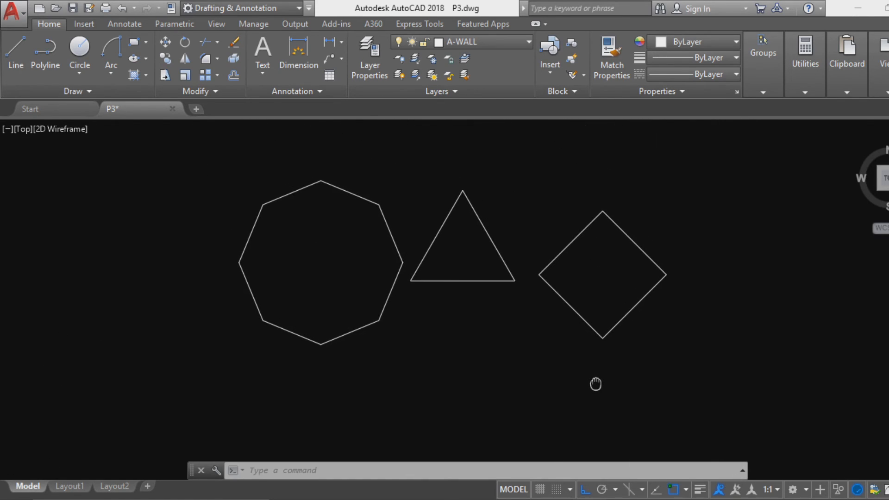
Step: Draw an open, wavy spline through six points in the empty area below the polygons, turning Ortho off while drawing
mouse_move(597, 382)
middle_down()
mouse_move(589, 284)
mouse_move(570, 260)
mouse_move(551, 264)
middle_up()
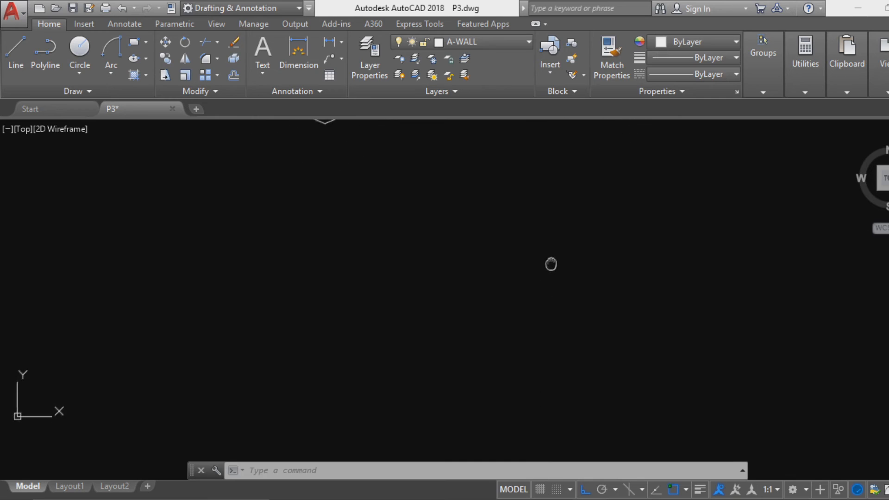
text(spl)
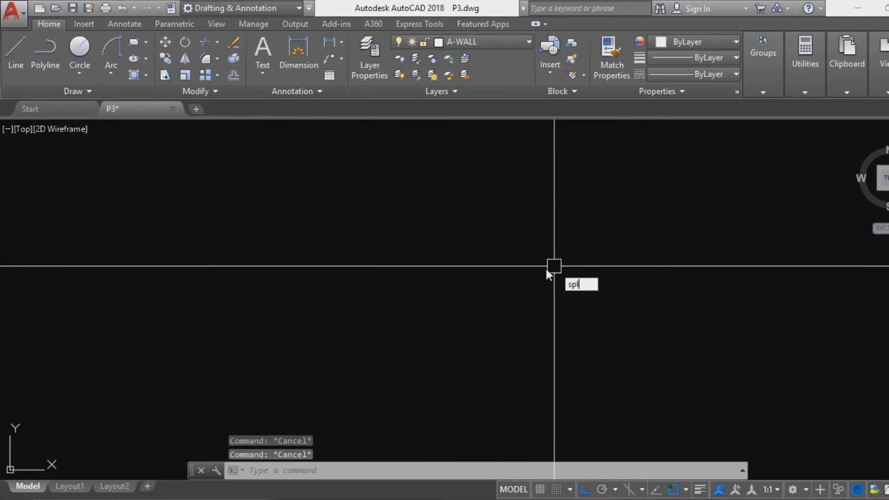
key(Return)
click(395, 282)
click(494, 199)
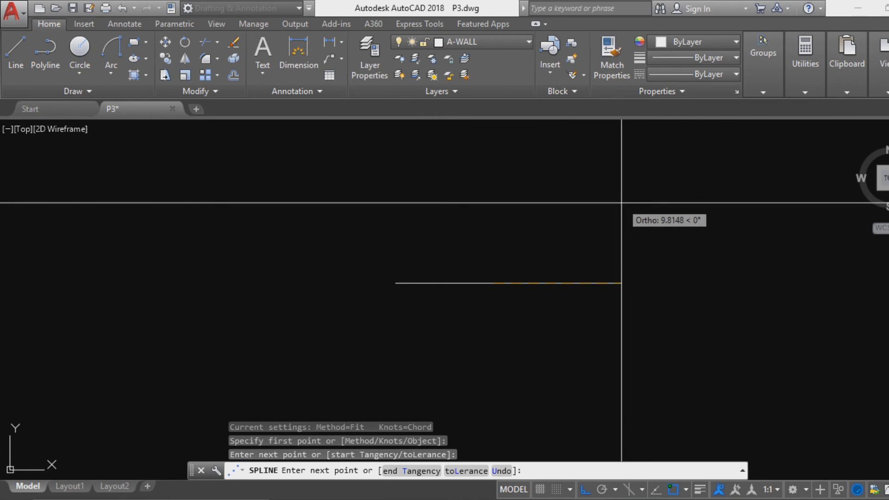
key(F8)
click(505, 186)
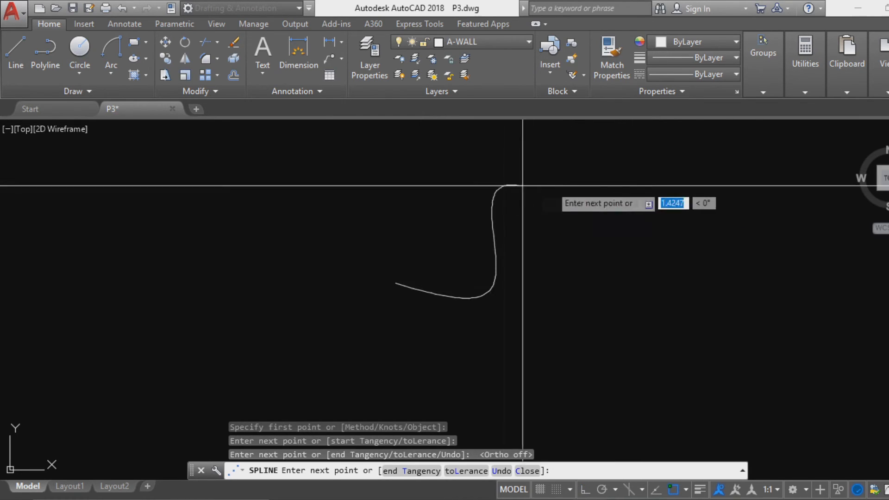
click(704, 182)
click(746, 194)
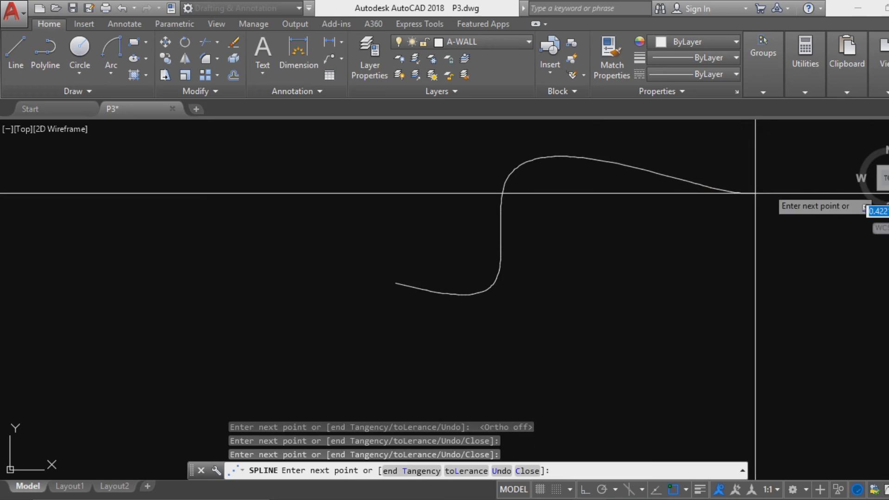
click(802, 147)
key(Return)
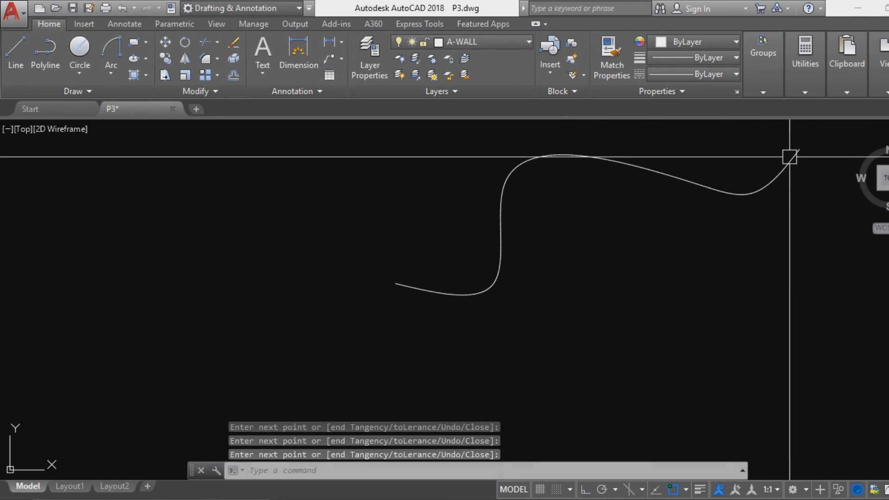
key(Return)
key(Escape)
scroll(686, 247, down, 3)
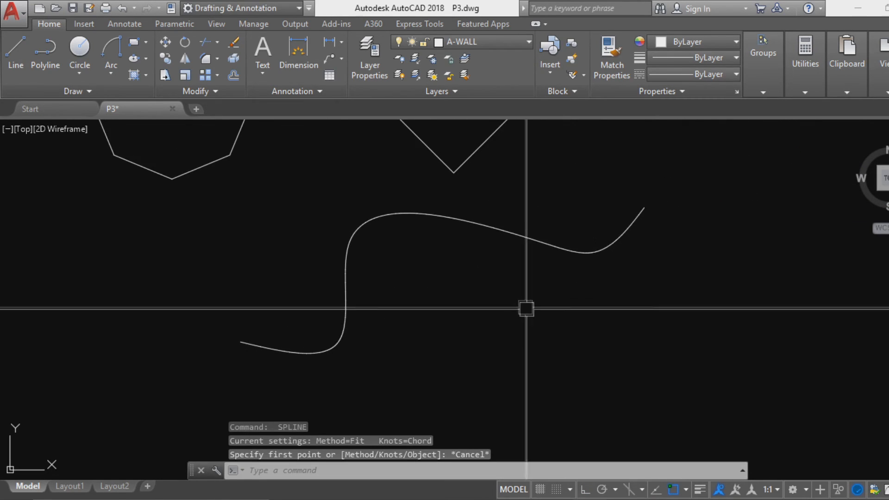
click(574, 307)
key(Escape)
middle_drag(545, 375, 539, 336)
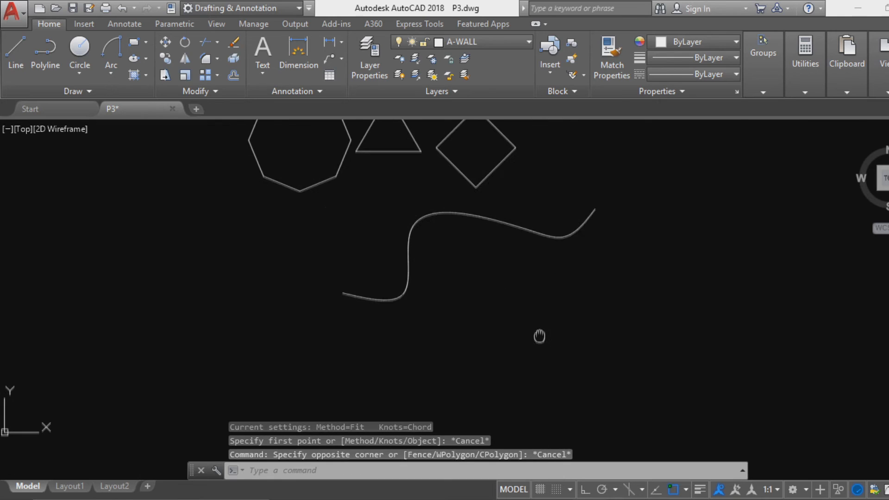
scroll(509, 283, up, 4)
scroll(425, 335, down, 5)
middle_drag(452, 337, 320, 354)
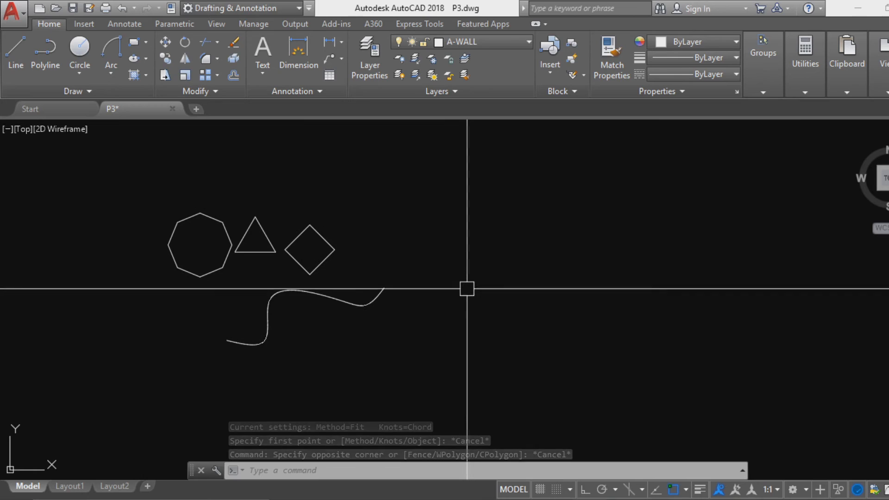
Step: Draw a wide horizontal ellipse about 14 units tall in the empty area beside the diamond, with Ortho on
text(EL)
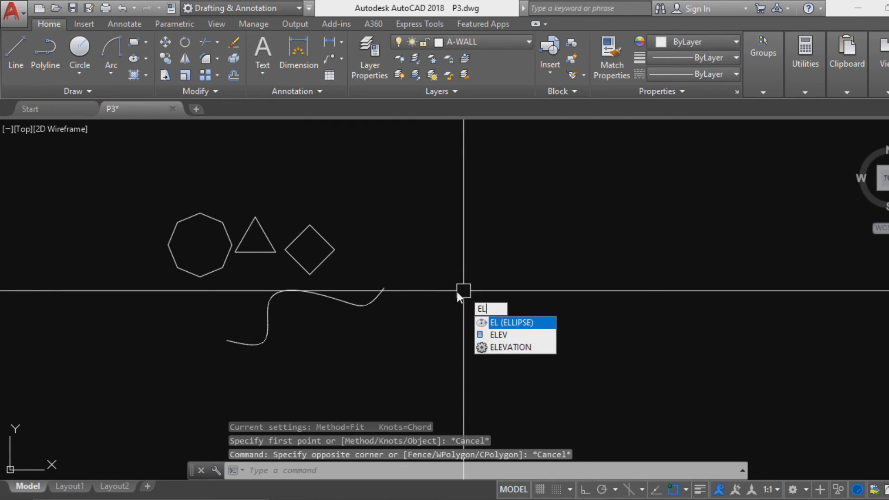
key(Return)
click(437, 266)
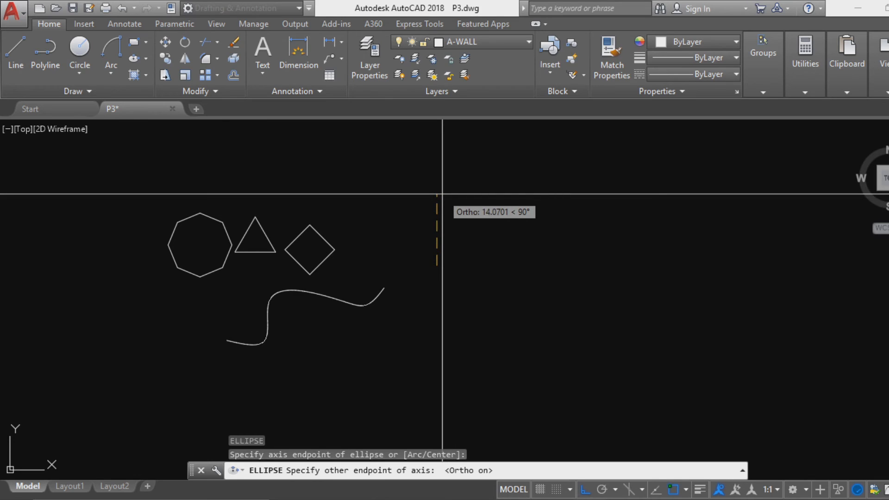
click(442, 193)
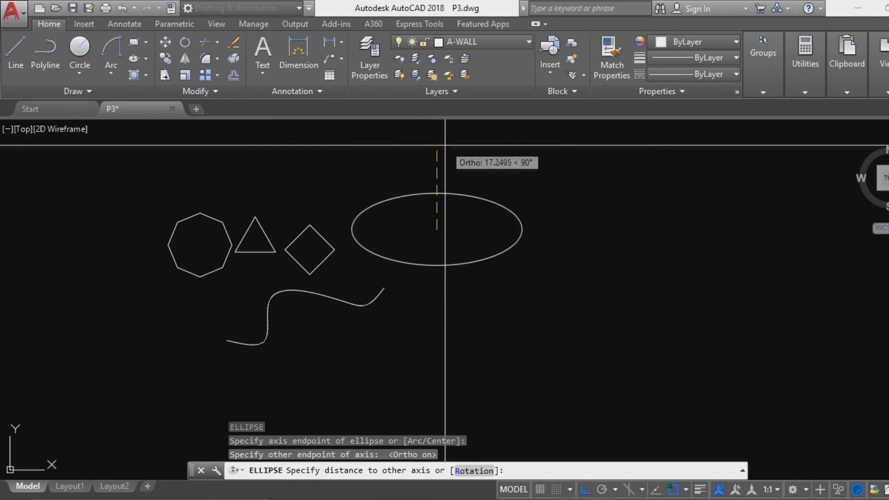
click(445, 148)
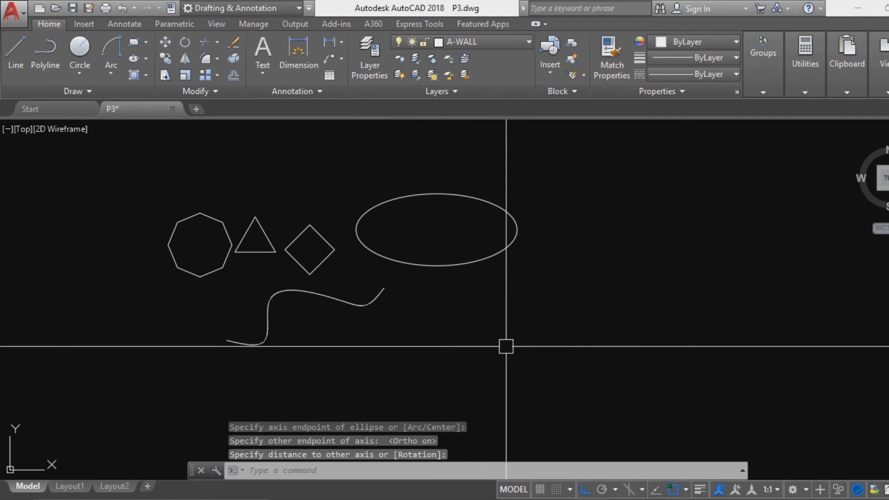
mouse_move(506, 353)
middle_down()
mouse_move(560, 324)
mouse_move(487, 354)
middle_up()
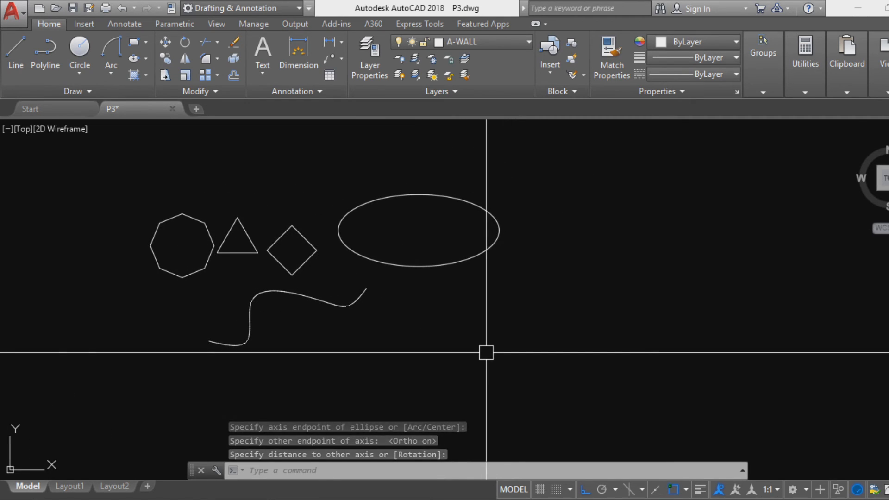
text(m)
key(Return)
click(453, 264)
key(Return)
click(459, 303)
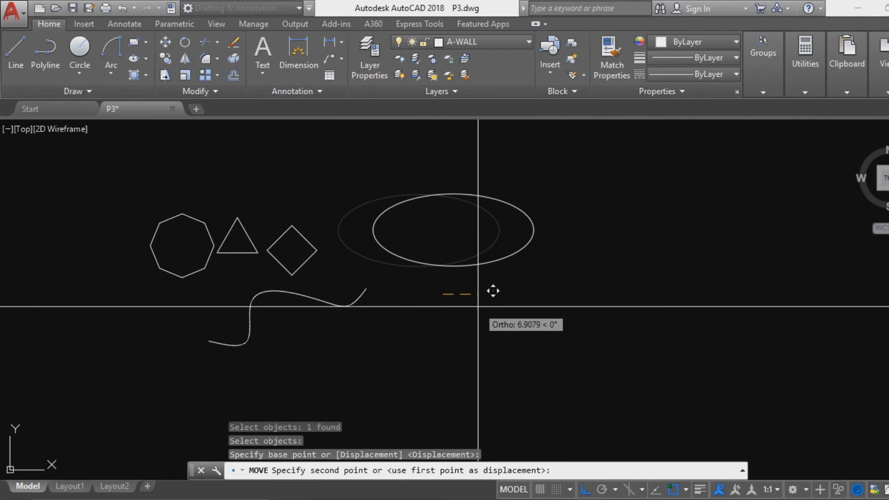
key(Escape)
Step: Copy the ellipse horizontally into the empty area on the side away from the polygons
text(c)
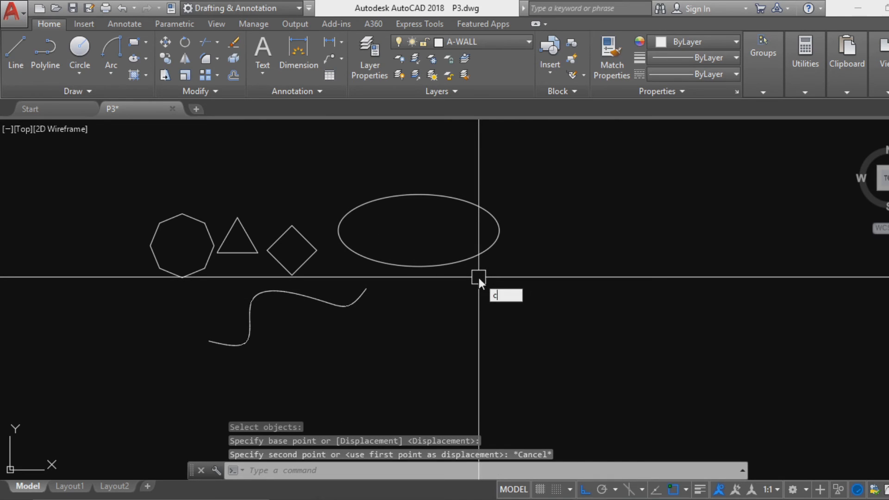
text(t o)
key(Return)
key(Return)
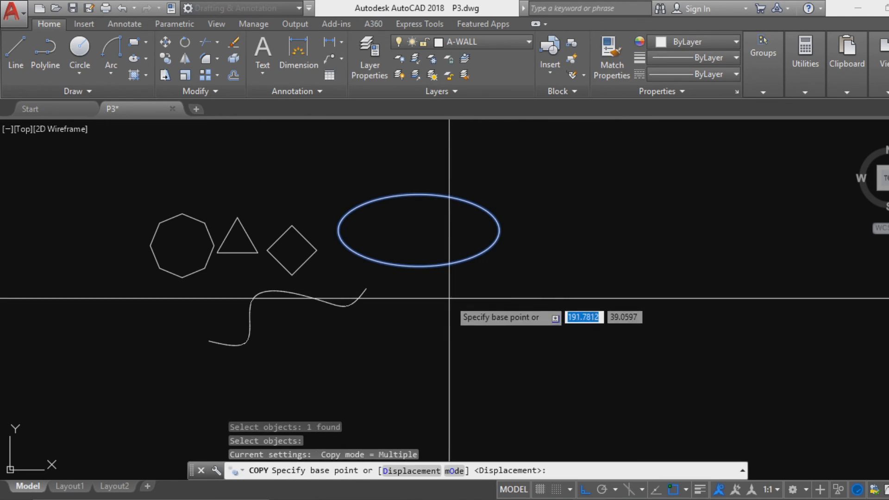
click(451, 299)
key(Escape)
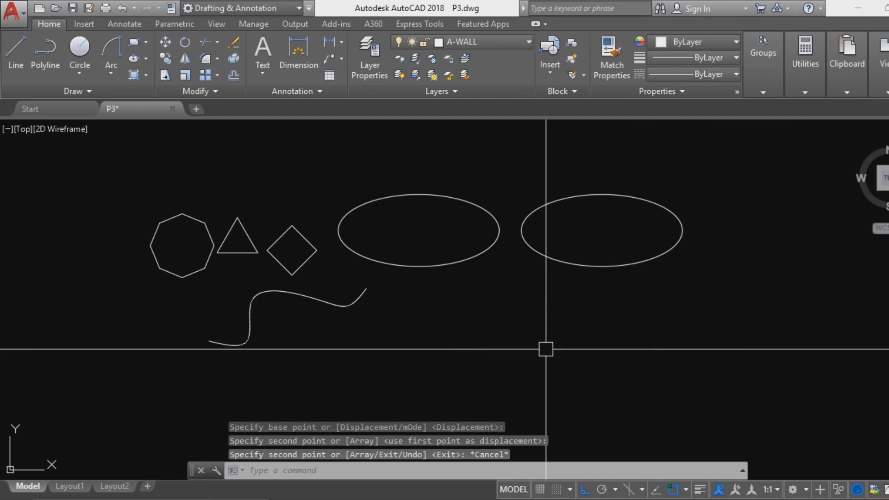
Step: Rotate the copied ellipse a quarter turn about its centre so that it stands upright
middle_drag(544, 350, 508, 335)
click(551, 236)
click(526, 290)
text(ro)
key(Return)
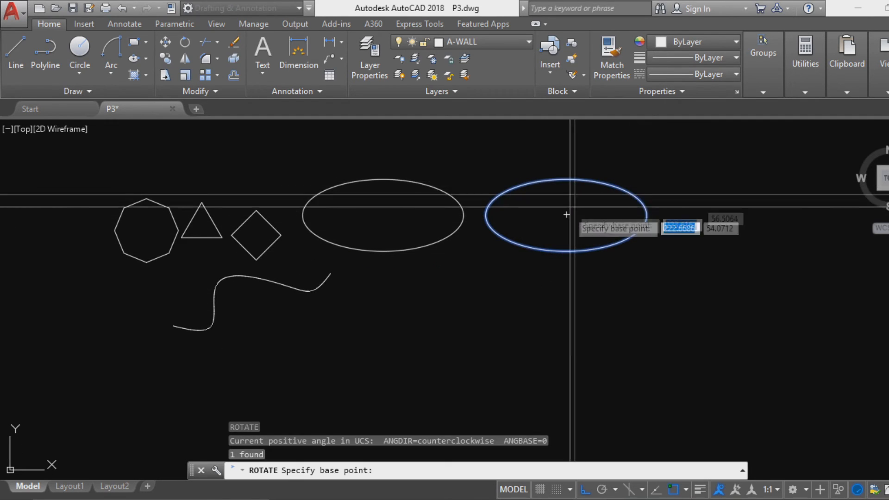
click(566, 215)
click(561, 302)
key(Escape)
Step: Move the upright ellipse by its centre onto the centre of the horizontal ellipse
click(635, 324)
click(547, 213)
text(m)
key(Return)
click(567, 215)
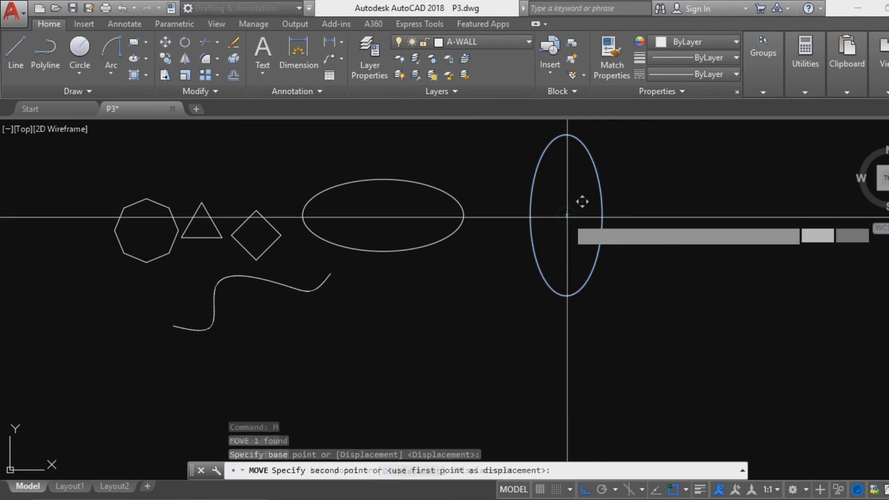
click(383, 215)
key(Escape)
Step: Move both crossed ellipses together horizontally, farther away from the polygons
click(467, 269)
click(420, 242)
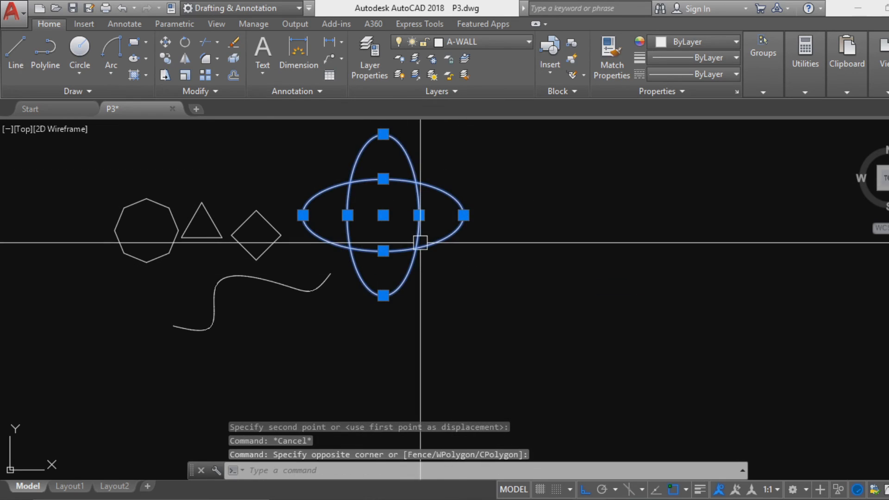
text(m)
key(Return)
click(462, 320)
click(532, 330)
key(Escape)
mouse_move(524, 350)
middle_down()
mouse_move(527, 428)
mouse_move(526, 414)
middle_up()
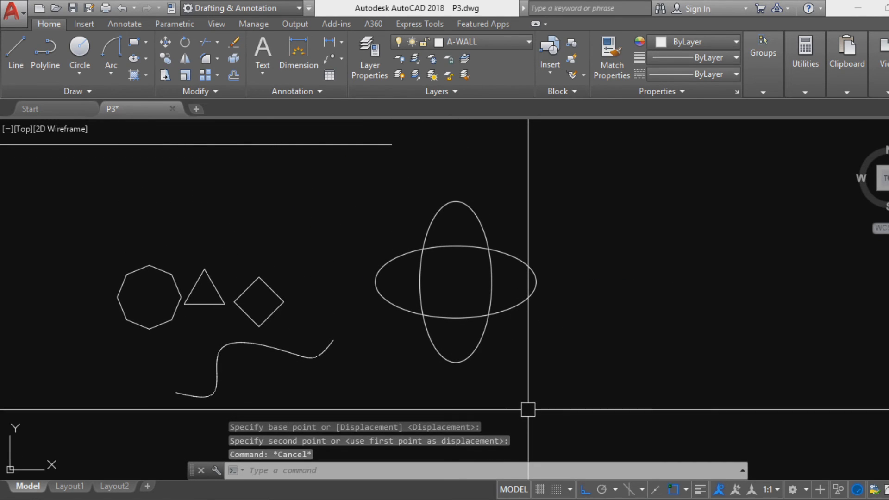
key(Escape)
click(578, 367)
click(459, 254)
text(sc)
key(Return)
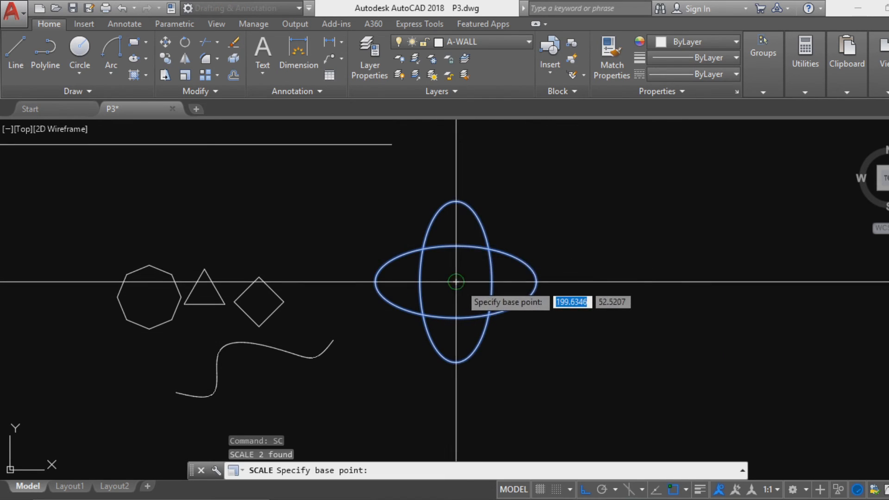
click(457, 282)
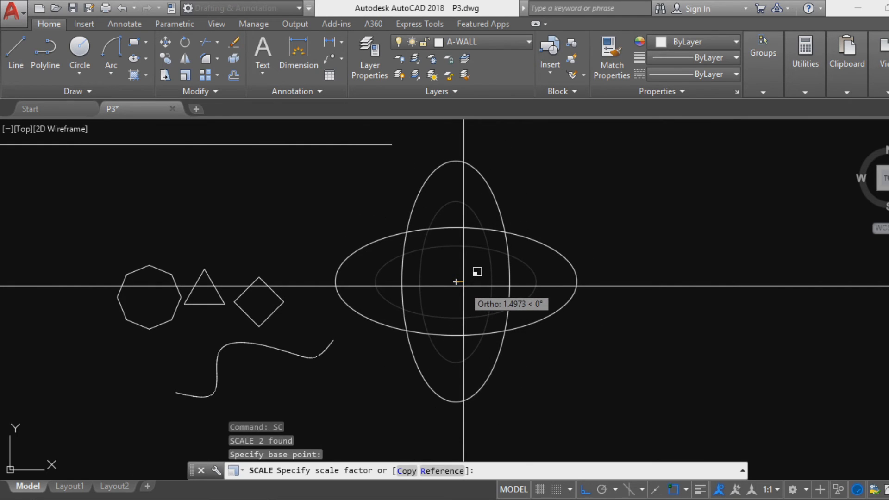
key(Escape)
Step: Copy the crossed ellipse pair horizontally to the far side of the original pair
click(471, 242)
text(c)
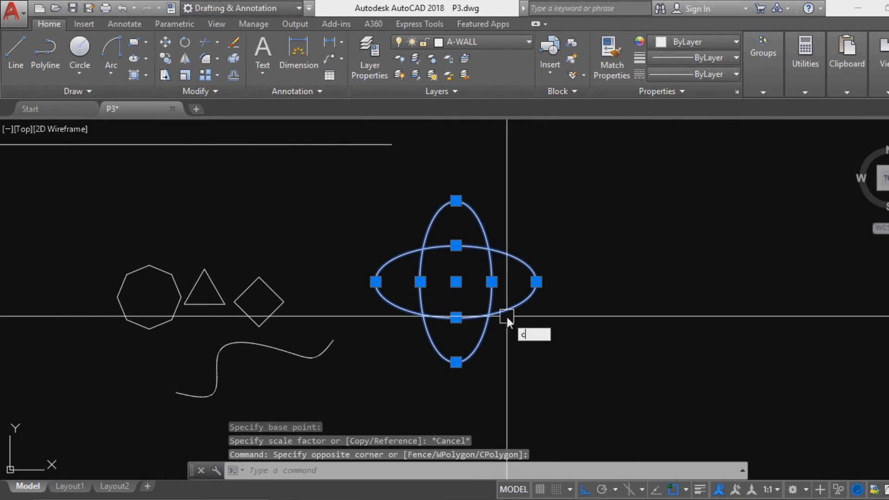
text(o)
key(Return)
click(477, 295)
click(701, 312)
key(Escape)
middle_drag(731, 353, 399, 355)
click(520, 314)
click(366, 264)
text(c)
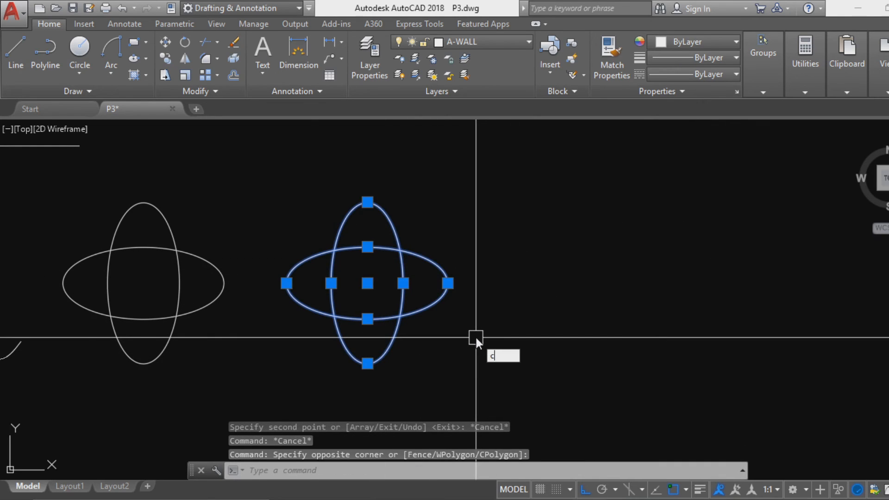
key(Escape)
Step: Scale both ellipses of the copied pair by a factor of 2 about their common centre
text(sc)
key(Return)
click(412, 261)
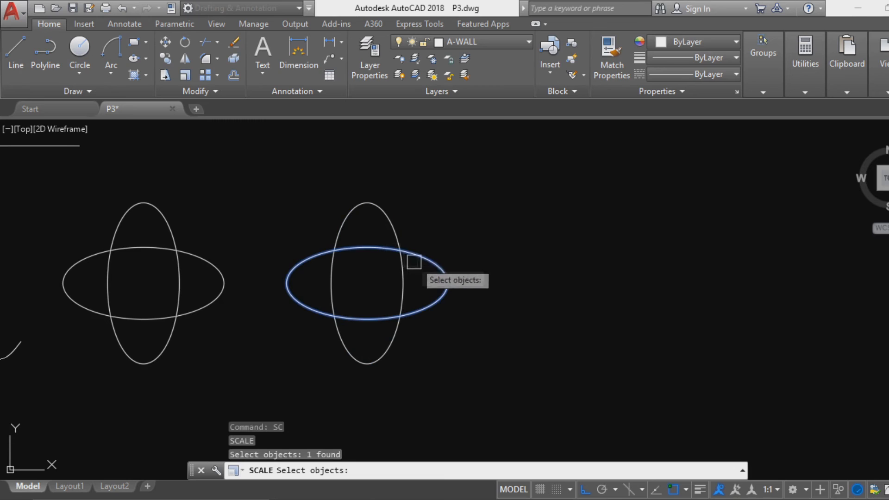
key(Return)
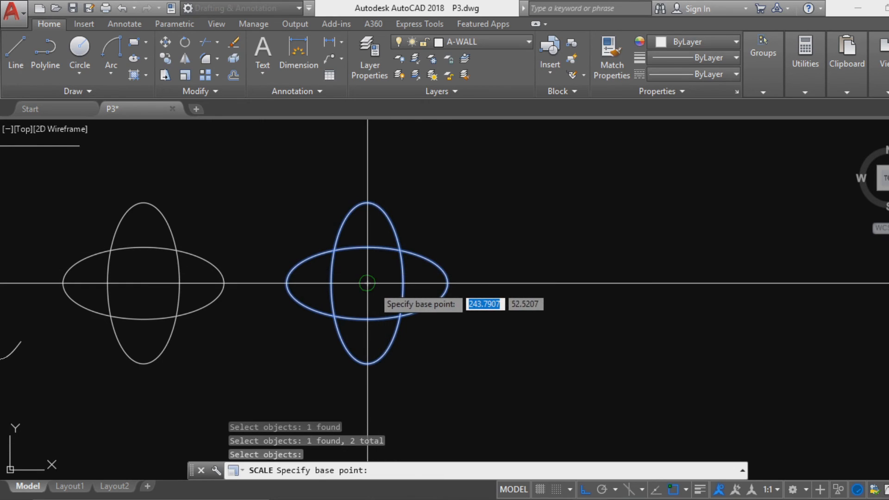
click(367, 284)
text(2)
key(Return)
key(Escape)
Step: Move the enlarged ellipse pair horizontally away from the smaller pair until they no longer overlap
click(563, 352)
click(373, 288)
text(m)
key(Return)
click(367, 284)
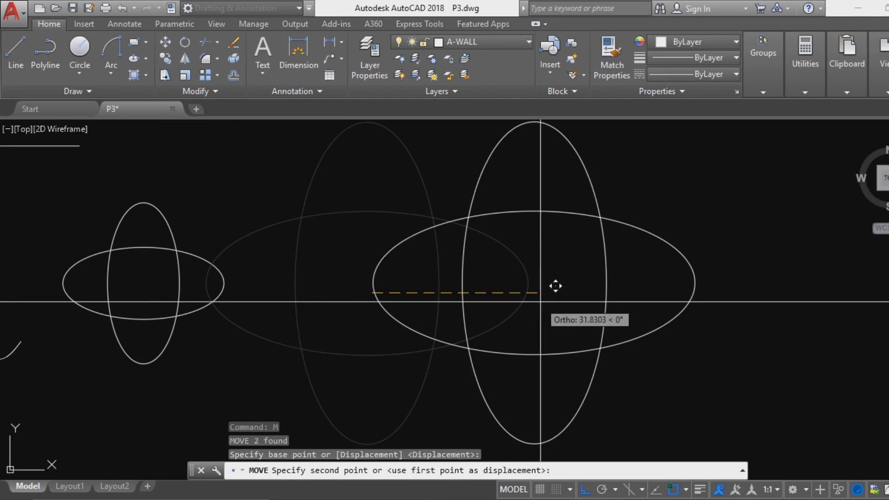
click(532, 286)
key(Escape)
scroll(532, 285, down, 5)
scroll(508, 285, up, 5)
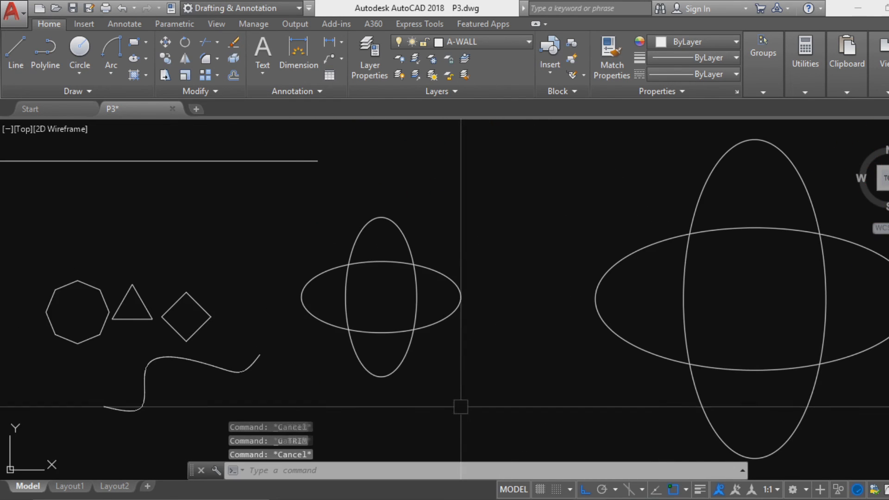
Step: Trim the upper and lower ends of the smaller upright ellipse that extend beyond the horizontal ellipse
key(Return)
click(469, 388)
click(363, 244)
key(Return)
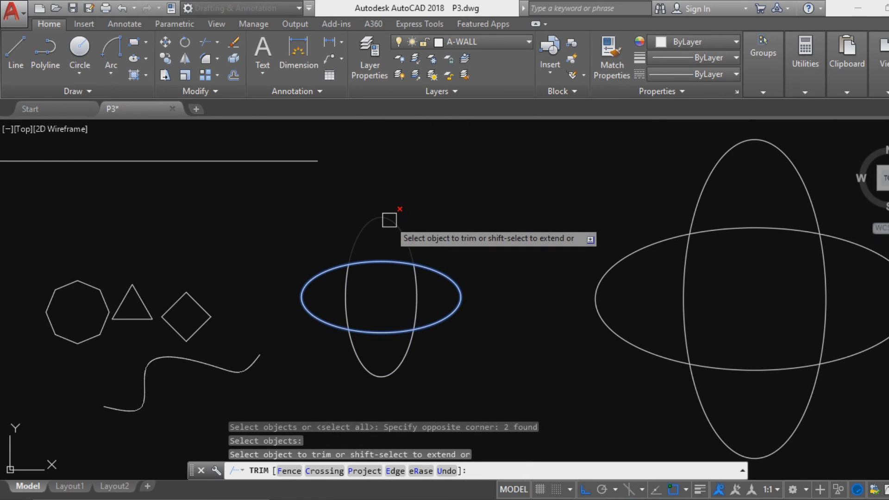
click(389, 220)
click(406, 349)
key(Escape)
middle_drag(446, 387, 400, 369)
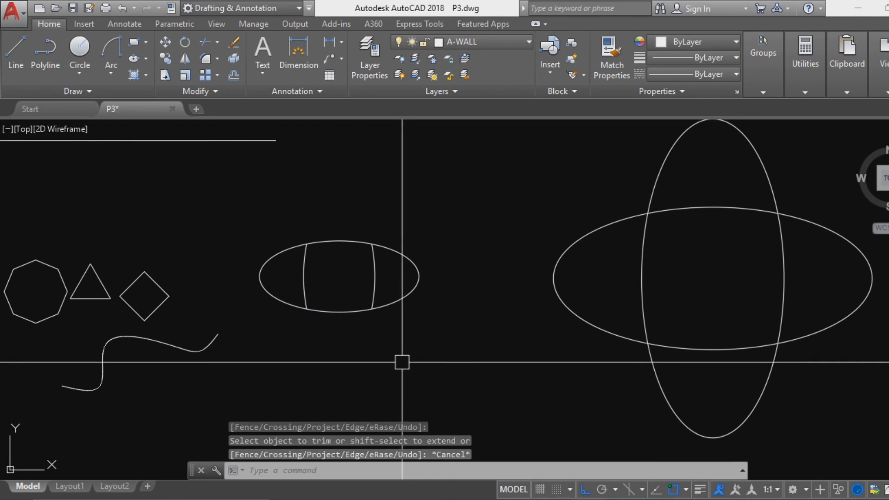
Step: Remove the smaller ellipse pair from the drawing, keeping the enlarged pair
key(ctrl+z)
key(ctrl+z)
key(ctrl+z)
key(ctrl+z)
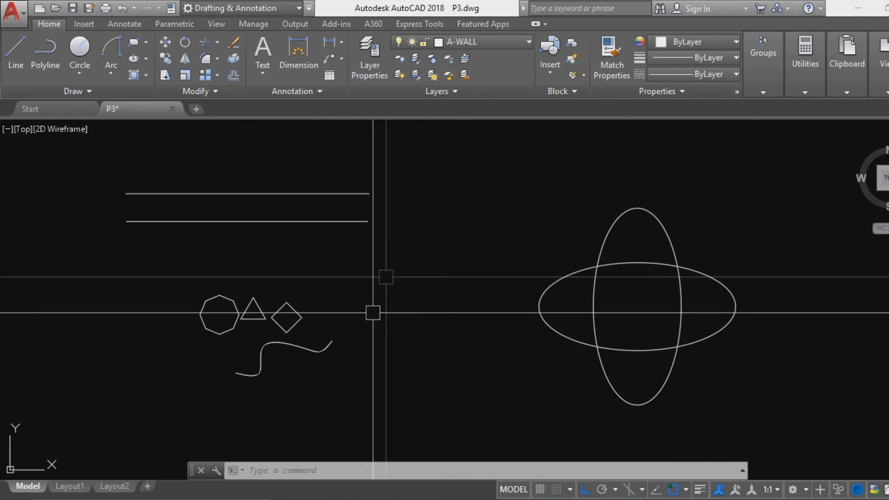
key(Escape)
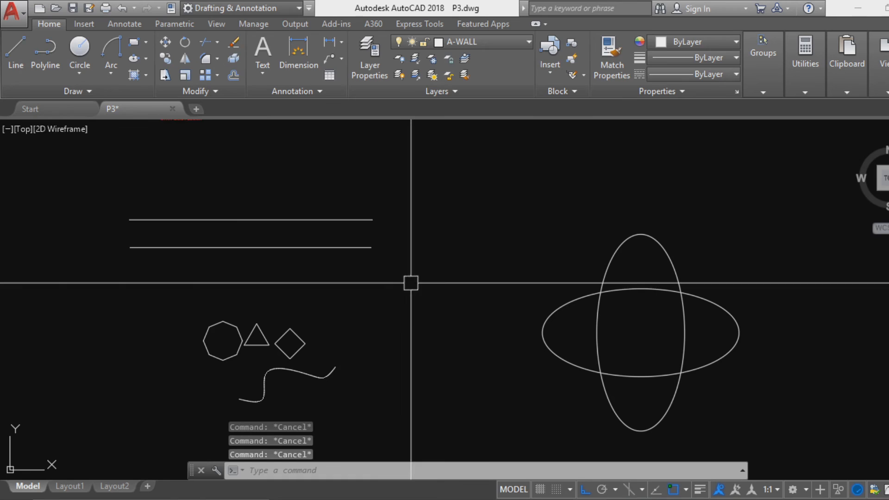
Step: Move the two long parallel lines above the polygons straight down by about 14 units
click(116, 203)
click(411, 258)
text(m)
key(Return)
click(432, 194)
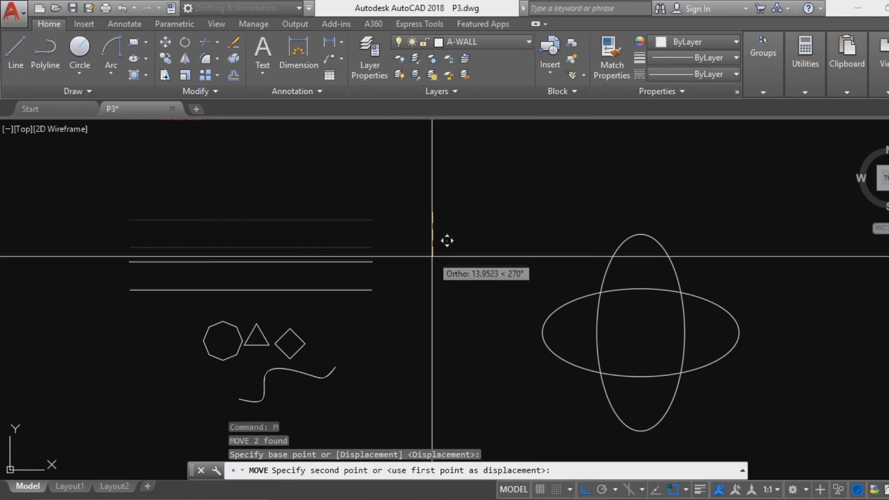
click(433, 239)
key(Escape)
key(Escape)
Step: Extend both parallel lines to the near edge of the large upright ellipse
text(ex)
key(Return)
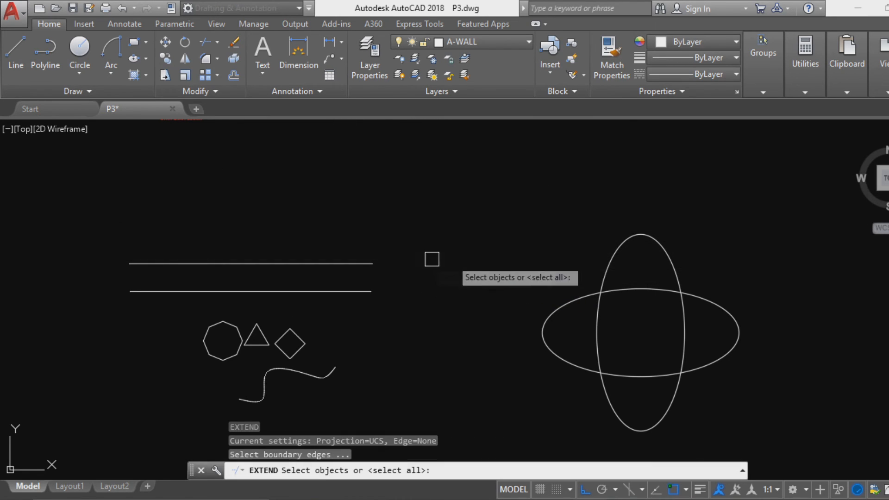
click(610, 259)
key(Return)
click(419, 323)
click(361, 204)
key(Escape)
middle_drag(487, 417, 465, 352)
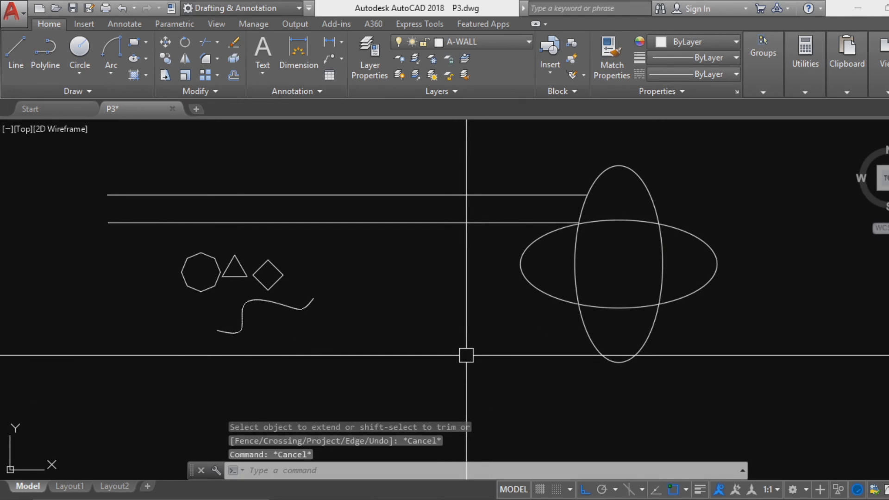
Step: Draw a short vertical polyline downward from the free end of the upper parallel line, stopping short of the lower line
key(Escape)
key(Escape)
middle_drag(459, 343, 556, 342)
scroll(262, 224, up, 4)
scroll(262, 224, up, 3)
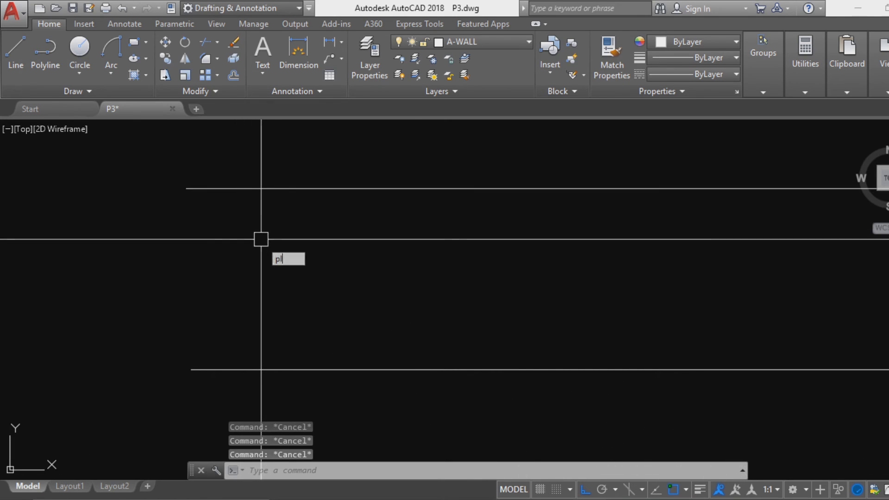
key(Return)
click(186, 188)
click(186, 254)
key(Escape)
key(Escape)
key(Escape)
Step: Fillet the short vertical segment with the upper and lower parallel lines at zero radius to close their free end
text(f)
key(Return)
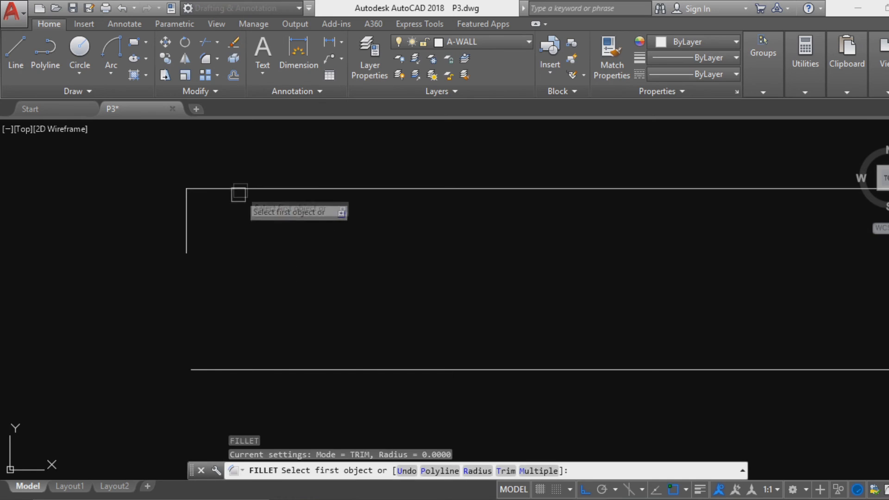
click(238, 189)
click(189, 232)
key(Return)
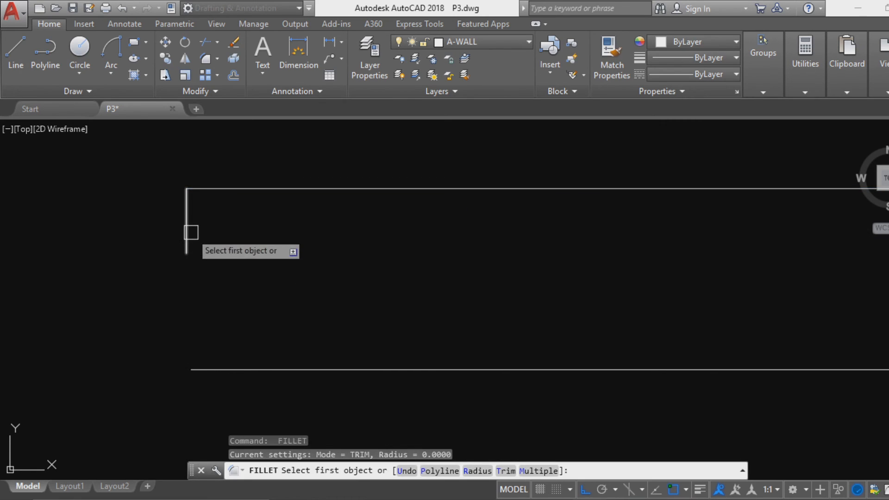
click(189, 231)
click(236, 369)
scroll(352, 255, down, 3)
key(Return)
key(Escape)
middle_drag(690, 309, 555, 339)
middle_drag(775, 351, 448, 328)
scroll(449, 329, down, 2)
middle_drag(209, 313, 322, 288)
scroll(323, 289, up, 3)
scroll(366, 320, down, 3)
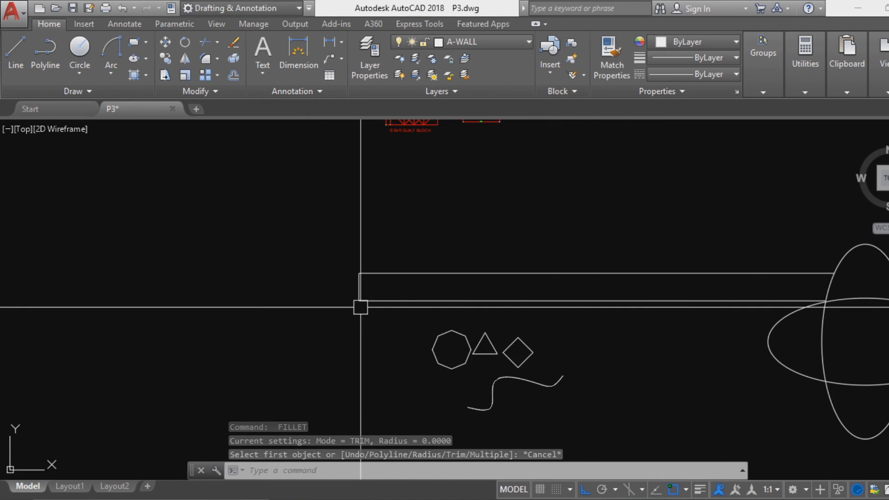
middle_drag(361, 307, 336, 238)
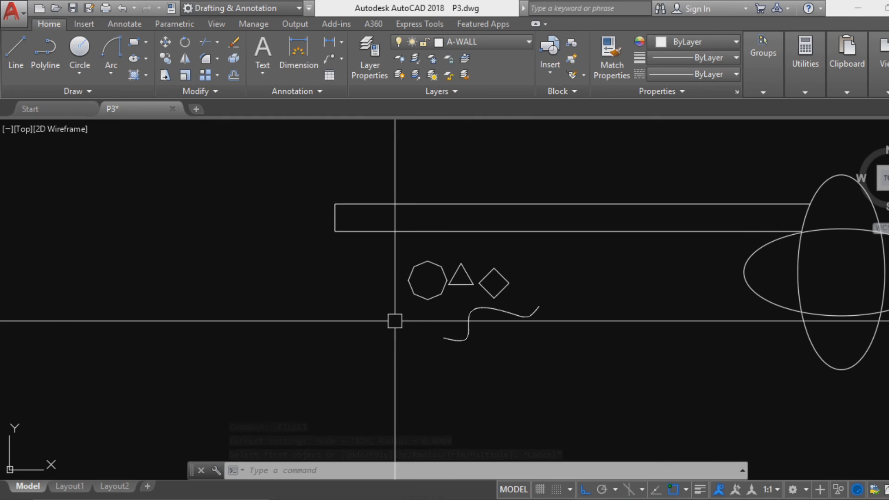
middle_drag(509, 340, 455, 339)
Step: Chamfer the upper corner at the closed end of the parallel lines with both distances set to 1
scroll(289, 203, up, 5)
middle_drag(290, 202, 279, 394)
middle_drag(352, 326, 296, 284)
key(Escape)
key(Escape)
text(cha)
key(Return)
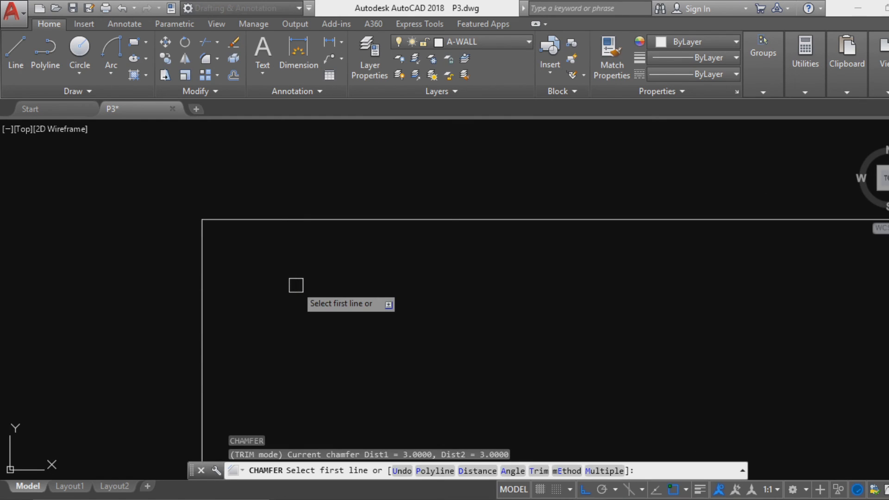
key(Return)
text(1)
key(Return)
text(1)
key(Return)
click(202, 238)
click(251, 221)
scroll(251, 221, down, 3)
key(Return)
middle_drag(313, 303, 317, 238)
key(Escape)
key(Escape)
key(Escape)
key(Escape)
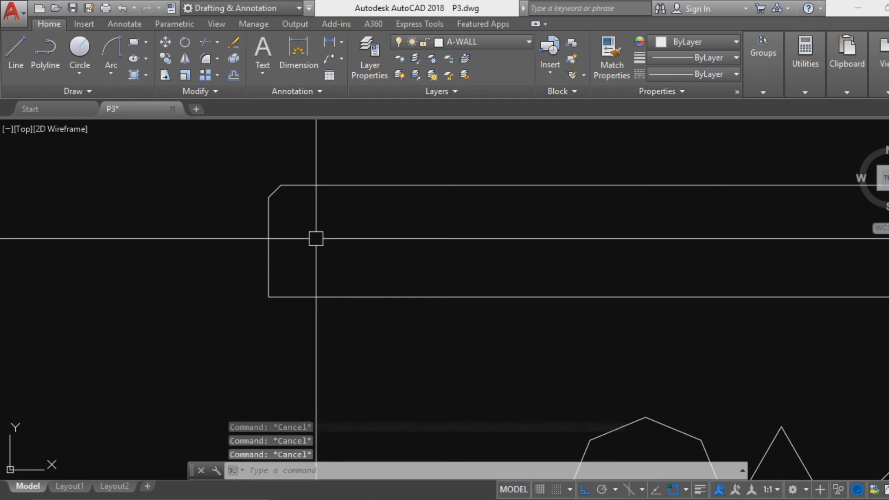
Step: Fillet the lower corner at the closed end of the parallel lines with a radius of 0.5
scroll(288, 297, up, 4)
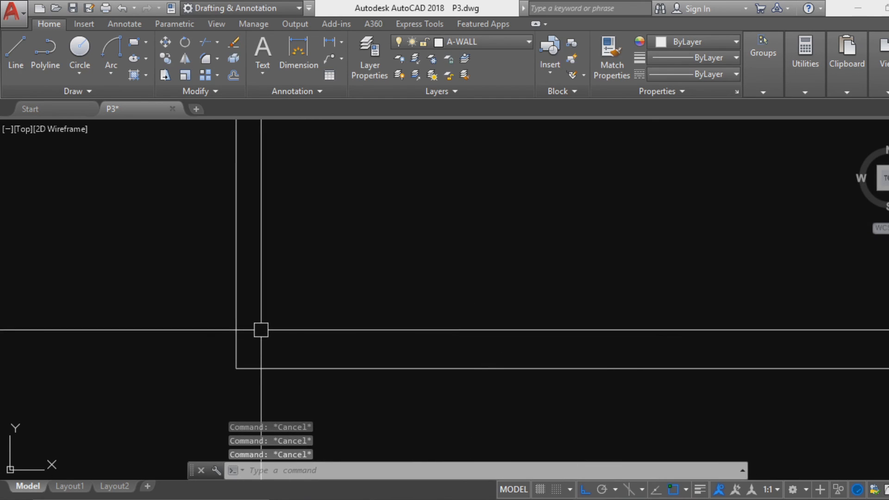
text(f)
key(Return)
text(r)
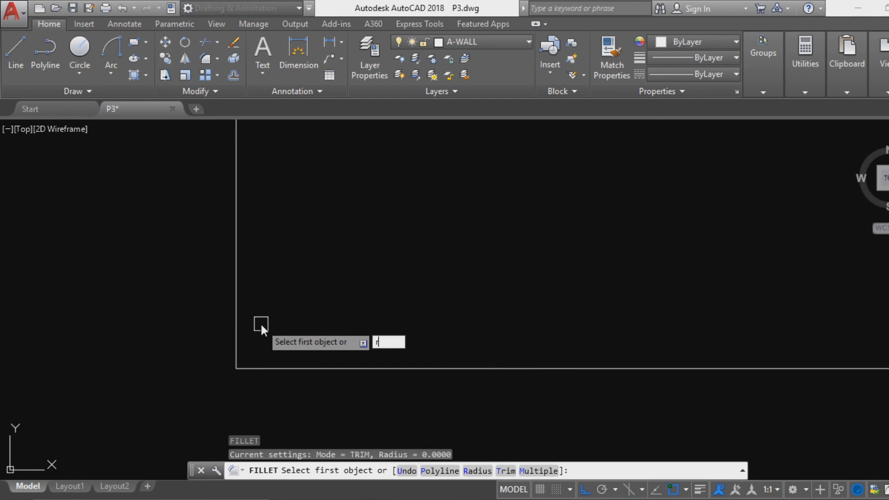
key(Return)
text(.5)
key(Return)
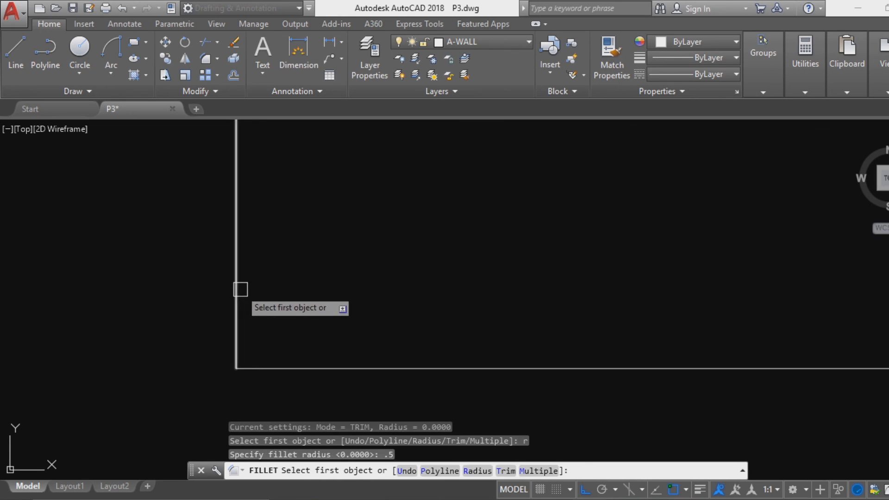
click(237, 288)
click(314, 366)
key(Escape)
scroll(268, 311, down, 5)
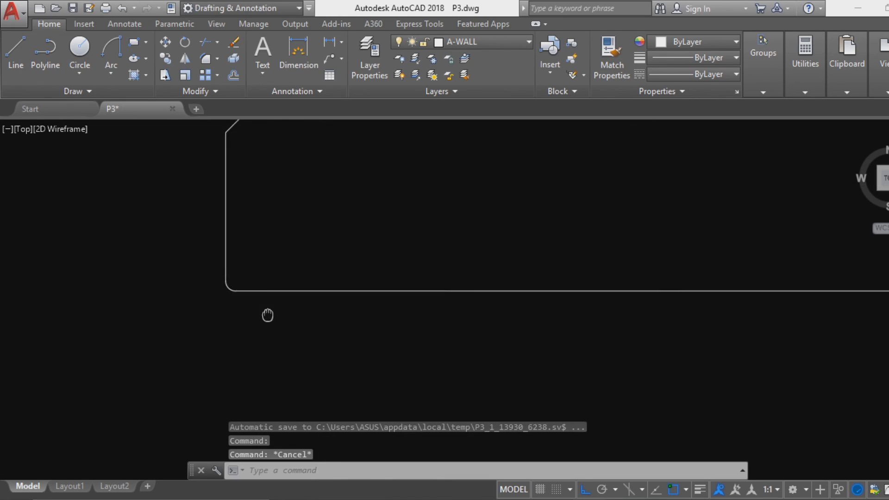
Step: Mirror the triangle about its horizontal base edge, keeping the source triangle
scroll(294, 304, down, 5)
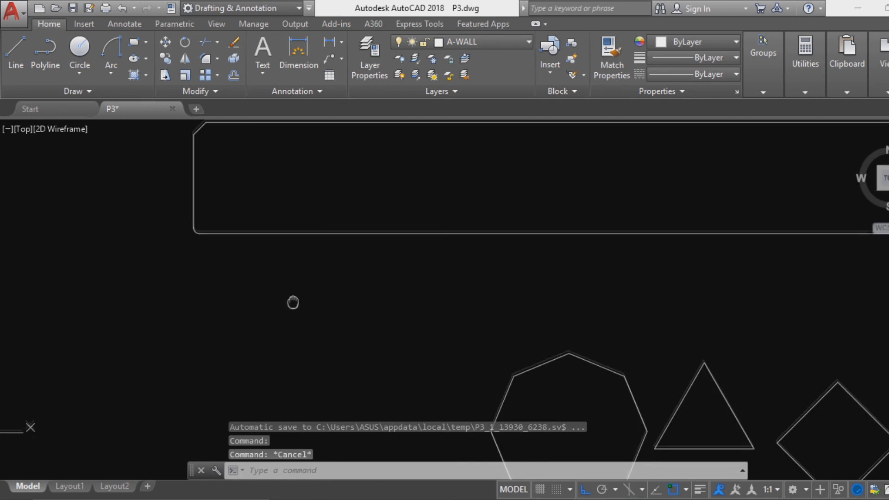
scroll(370, 341, up, 4)
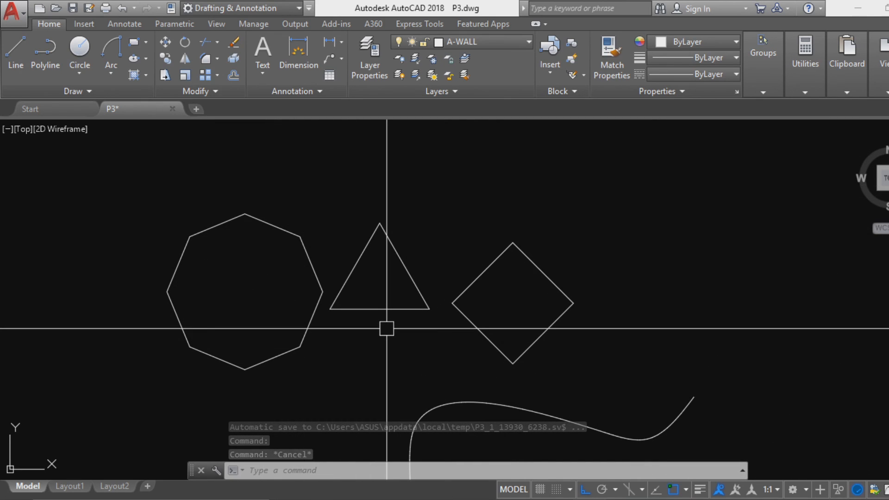
middle_drag(386, 328, 299, 321)
scroll(289, 338, up, 4)
scroll(306, 337, down, 2)
scroll(321, 323, down, 4)
text(i)
key(Return)
scroll(312, 318, up, 4)
click(311, 295)
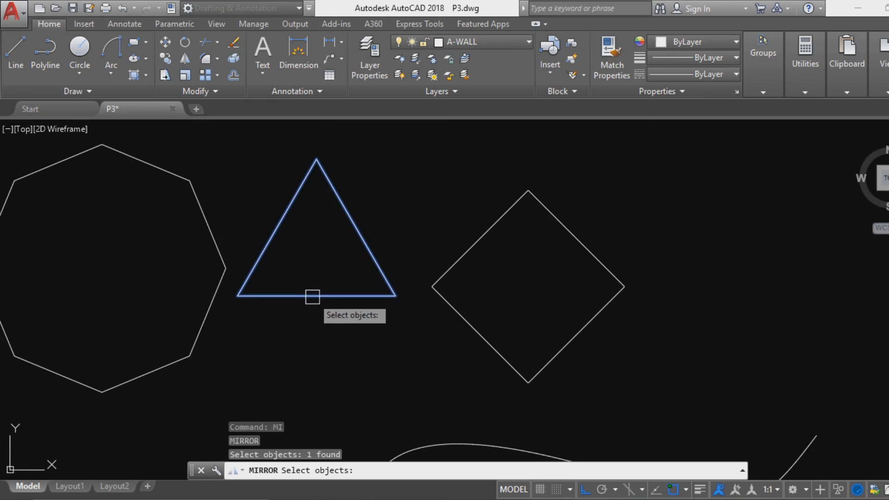
key(Return)
click(237, 295)
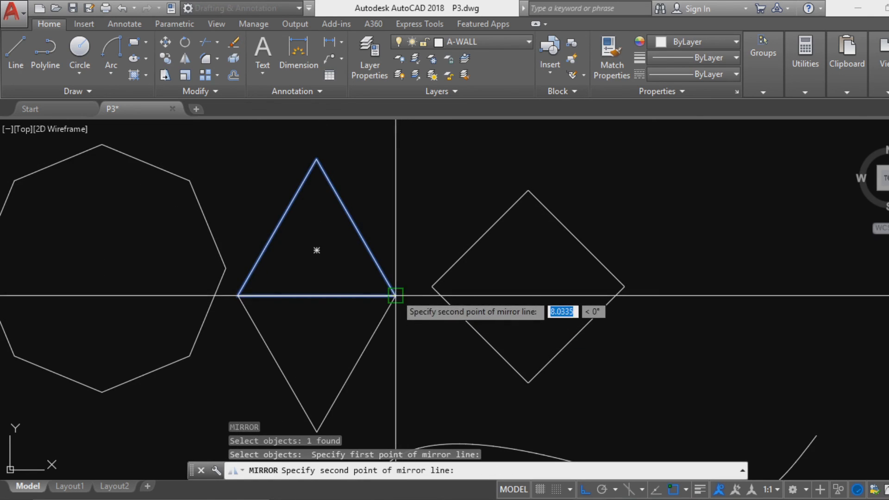
click(396, 295)
scroll(299, 352, down, 4)
key(Return)
key(Escape)
Step: Mirror the diamond about a vertical line through its right-hand corner, keeping the source diamond
drag(343, 278, 453, 336)
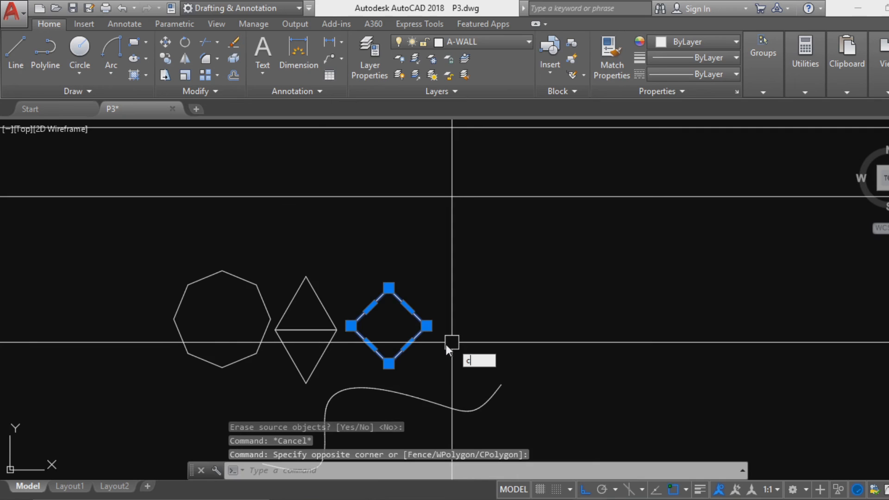
key(Escape)
text(mirror line:)
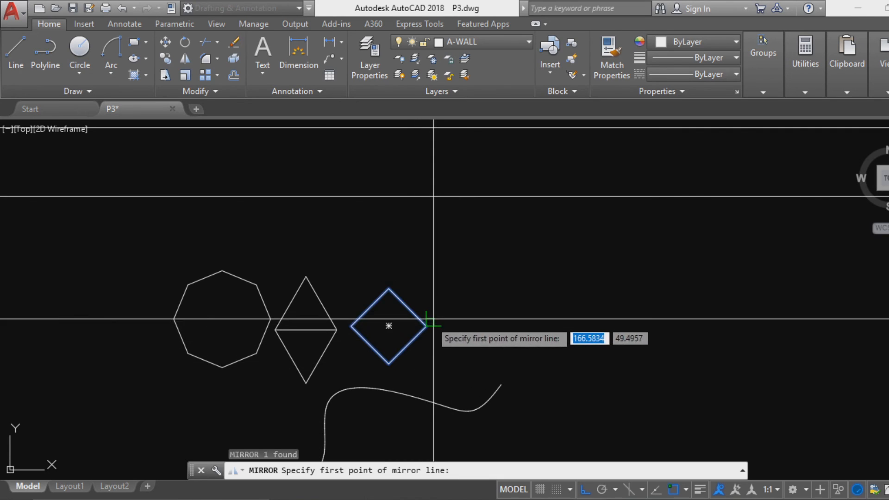
click(427, 326)
click(429, 285)
key(Return)
key(Escape)
Step: Explode the long outline with the chamfered and filleted corners into separate segments
scroll(468, 287, down, 4)
scroll(412, 207, up, 8)
scroll(502, 265, down, 5)
middle_drag(532, 308, 451, 352)
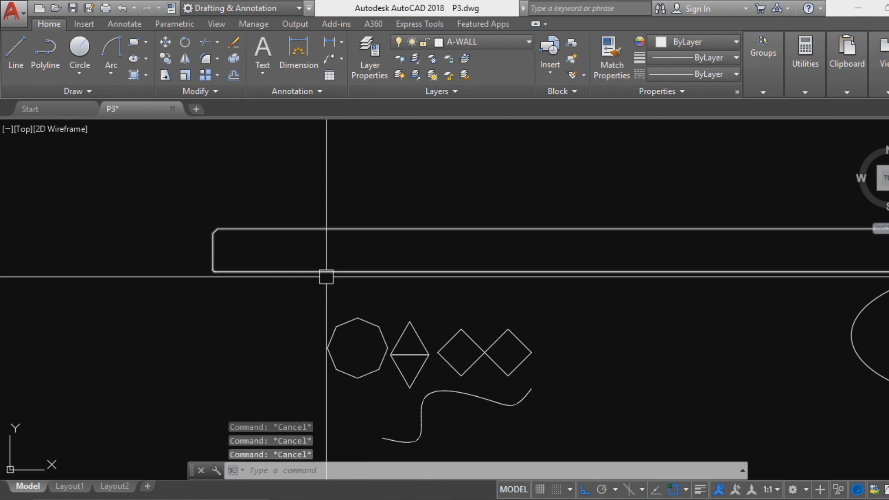
click(324, 272)
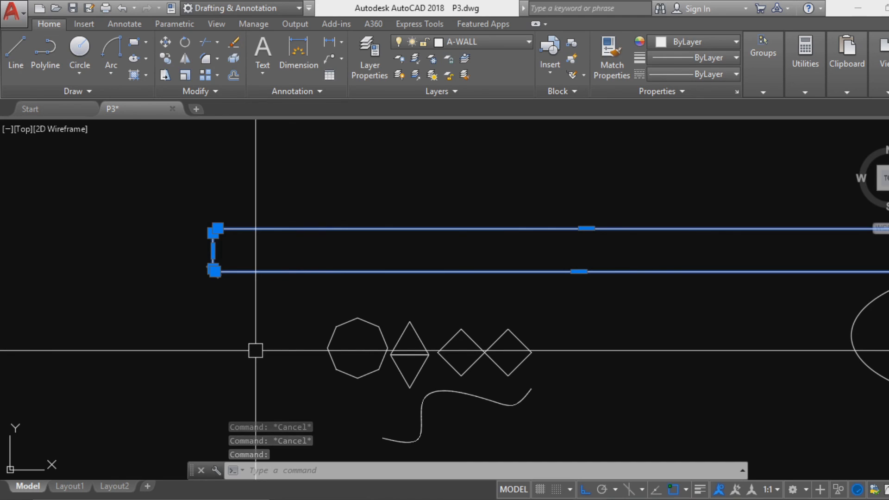
text(x)
key(Return)
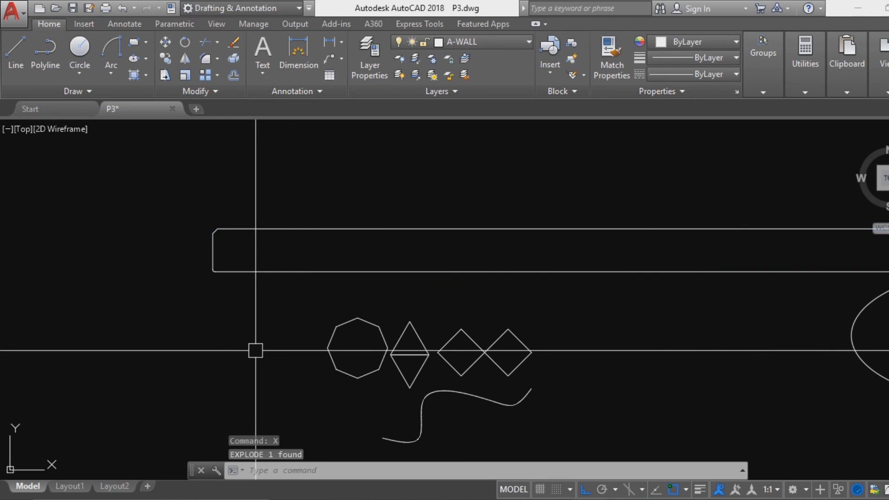
Step: Check the exploded outline by selecting its lower line, short vertical segment and upper line one at a time
click(268, 272)
key(Escape)
click(212, 241)
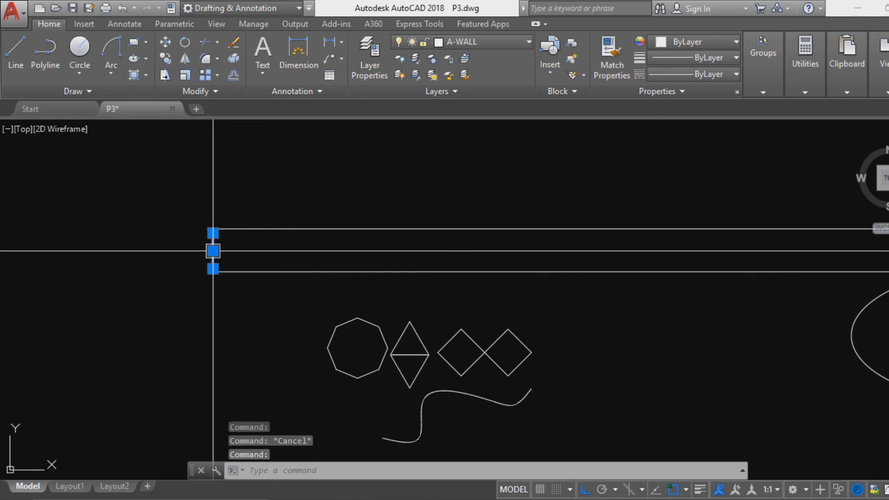
key(Escape)
click(246, 228)
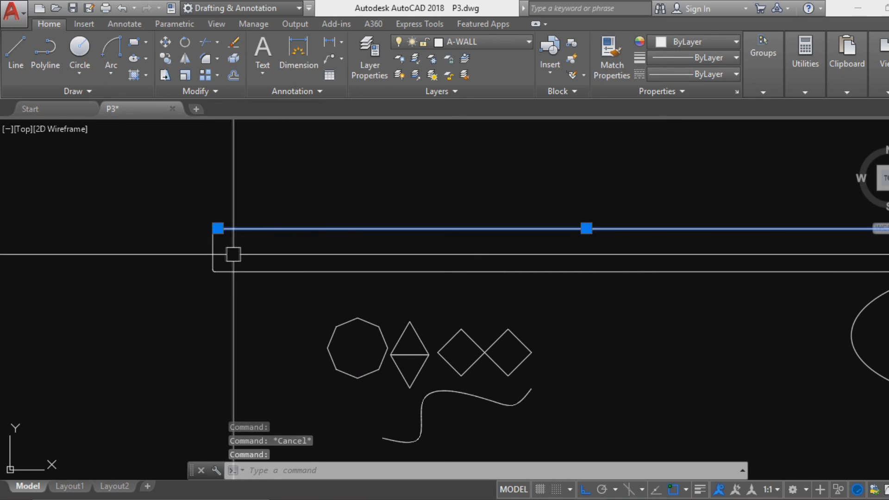
key(Escape)
Step: Try to stretch the chamfered and filleted end of the long outline
middle_drag(343, 381, 256, 304)
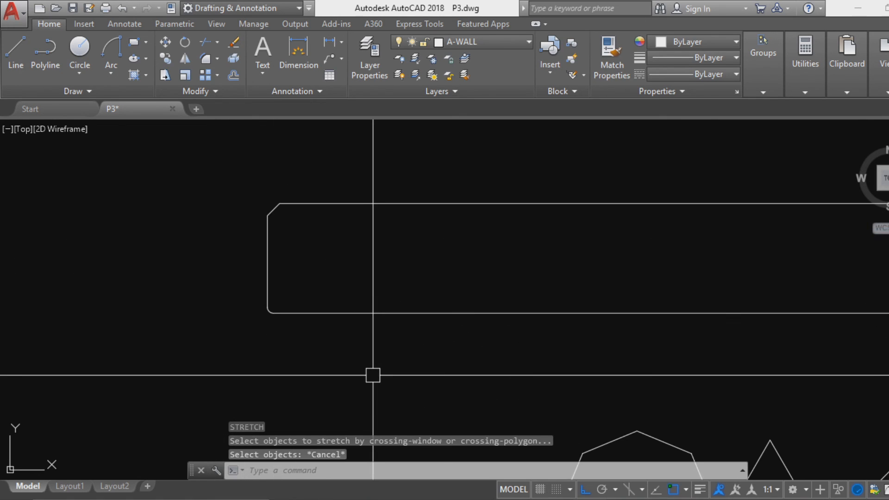
key(Escape)
key(Escape)
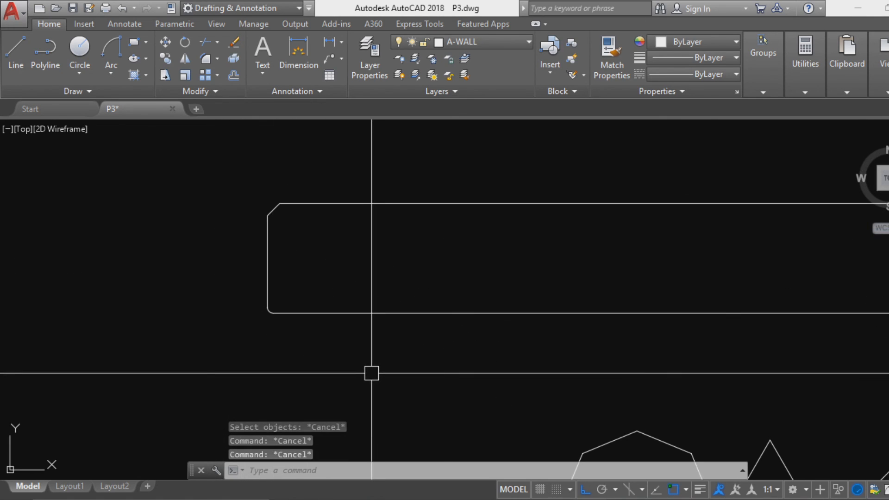
click(383, 386)
click(219, 200)
text(s)
key(Return)
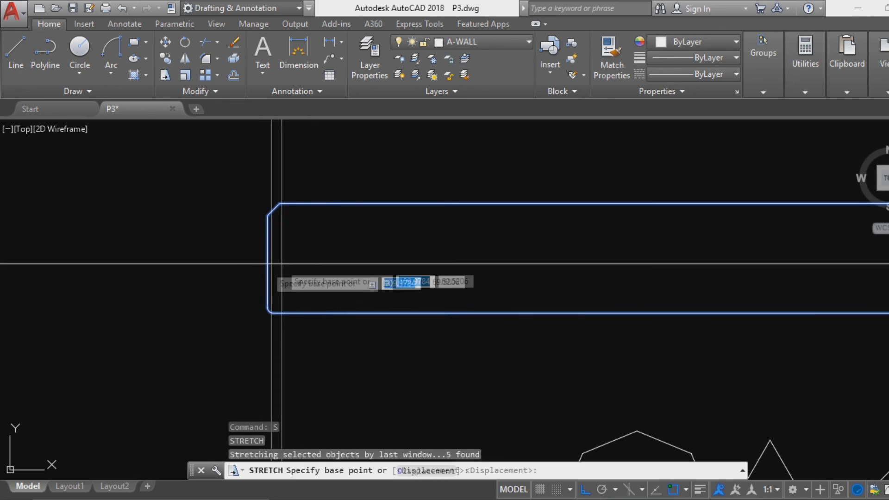
click(257, 264)
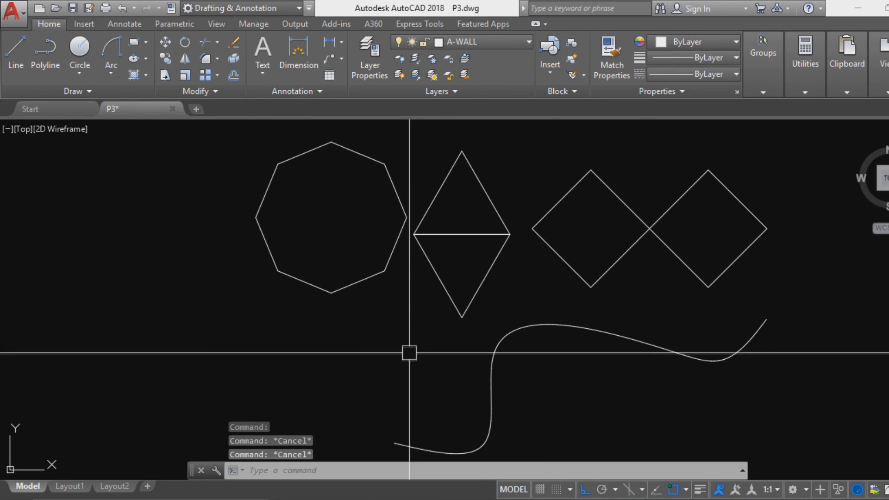
Step: Erase the octagon and both mirrored triangles
click(368, 279)
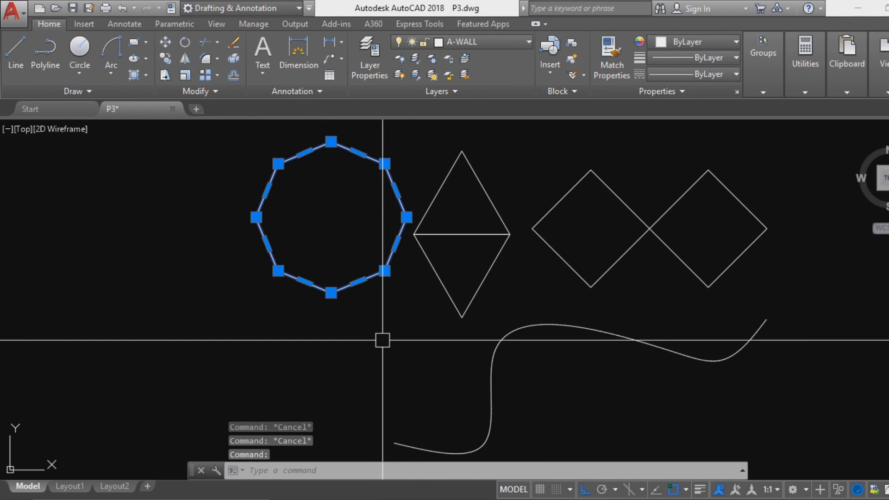
click(496, 294)
click(460, 260)
key(e)
key(Return)
scroll(491, 287, down, 2)
key(Escape)
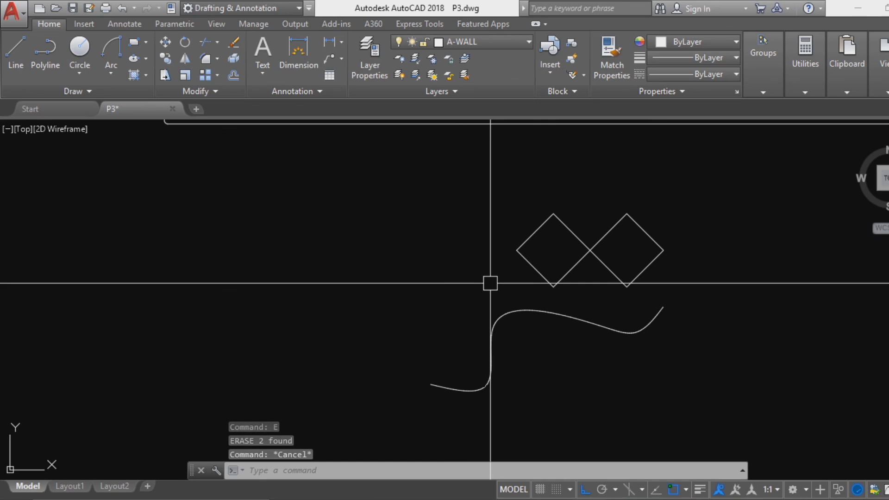
Step: Undo the erasures of the octagon and the two triangles
scroll(490, 283, up, 2)
scroll(490, 282, down, 4)
middle_drag(552, 292, 382, 327)
middle_drag(546, 374, 430, 344)
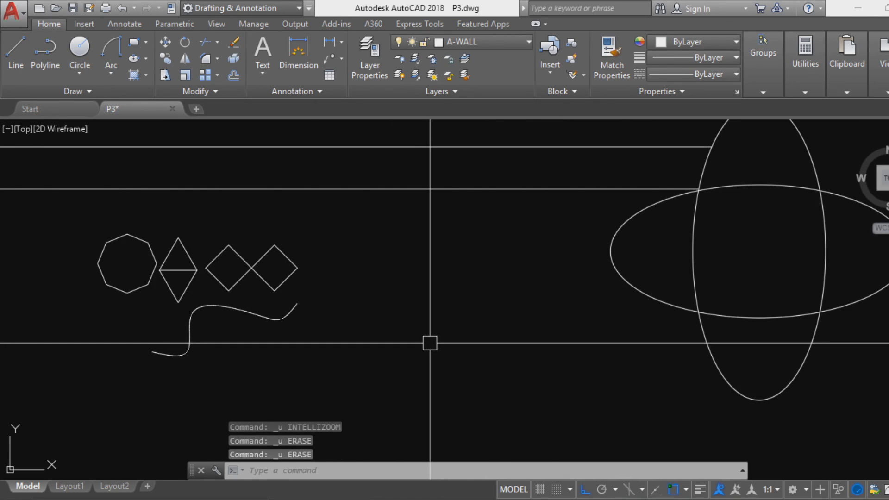